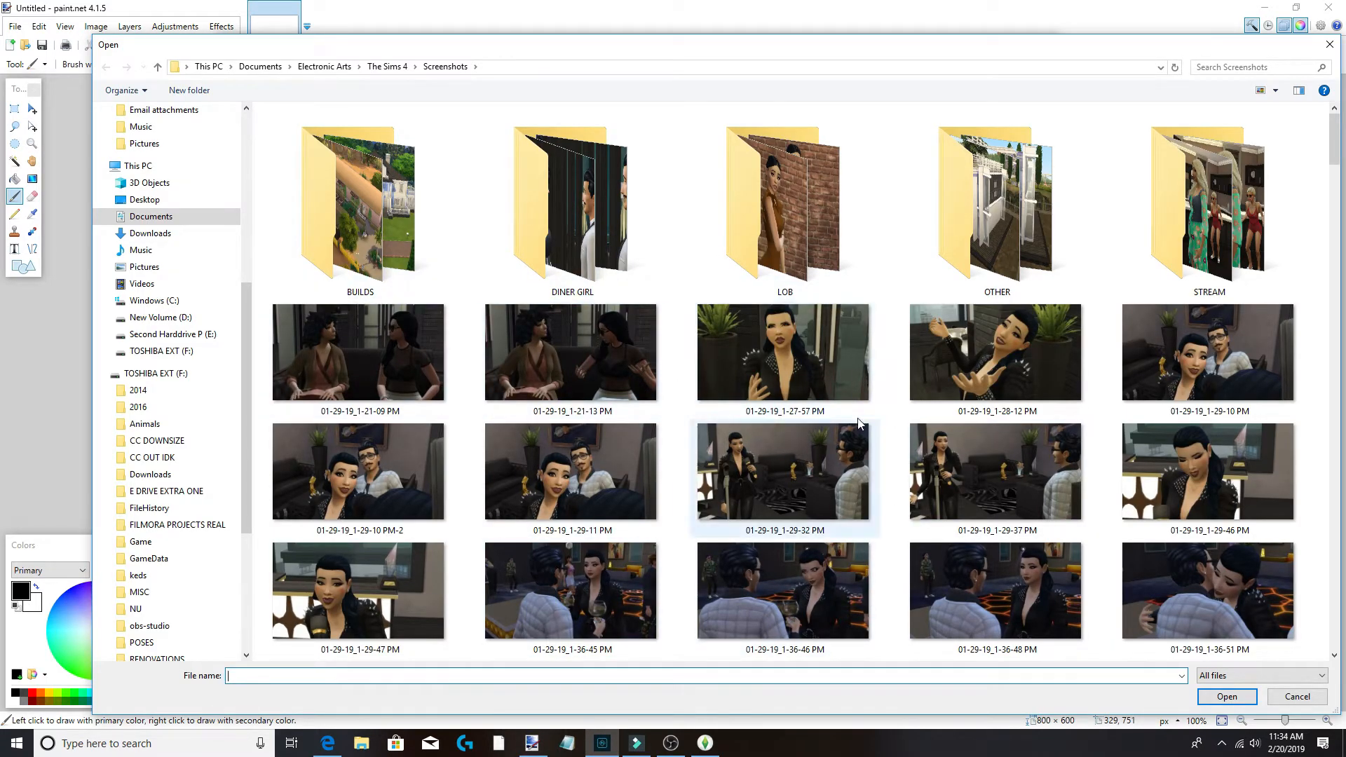
Open the screenshot 02-20-19_11-37-09 AM from the Sims 4 Screenshots folder for editing.
{"action": "scroll", "coordinate": [575, 421], "scroll_direction": "down", "scroll_amount": 15}
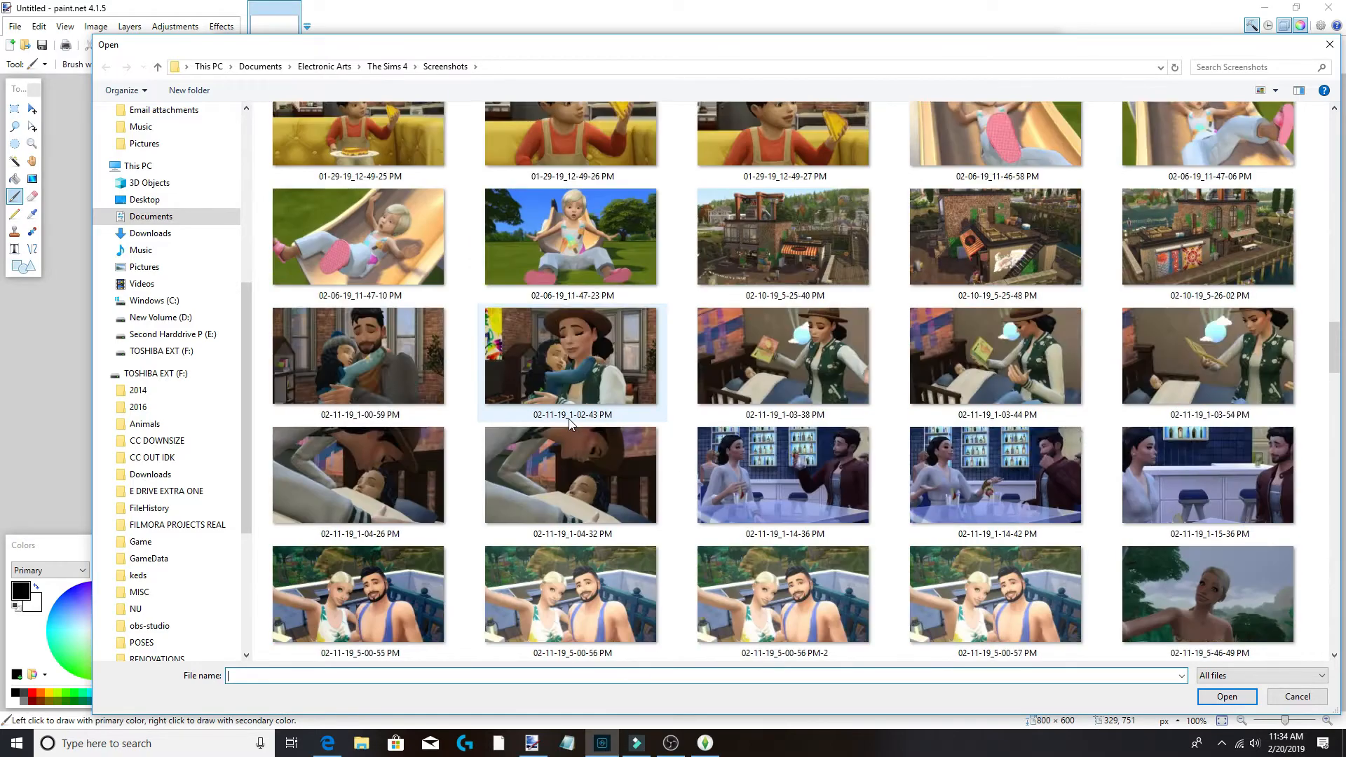
{"action": "scroll", "coordinate": [575, 414], "scroll_direction": "down", "scroll_amount": 15}
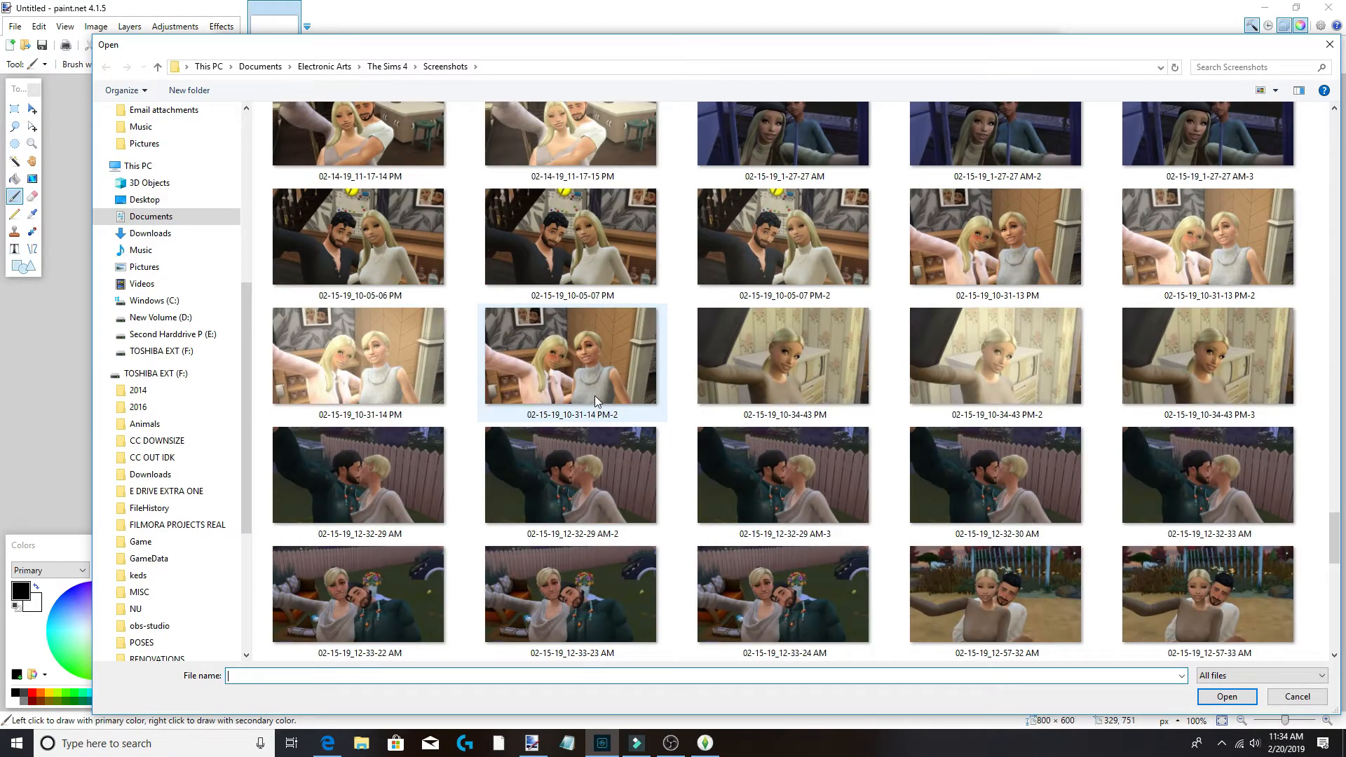
{"action": "scroll", "coordinate": [595, 400], "scroll_direction": "down", "scroll_amount": 10}
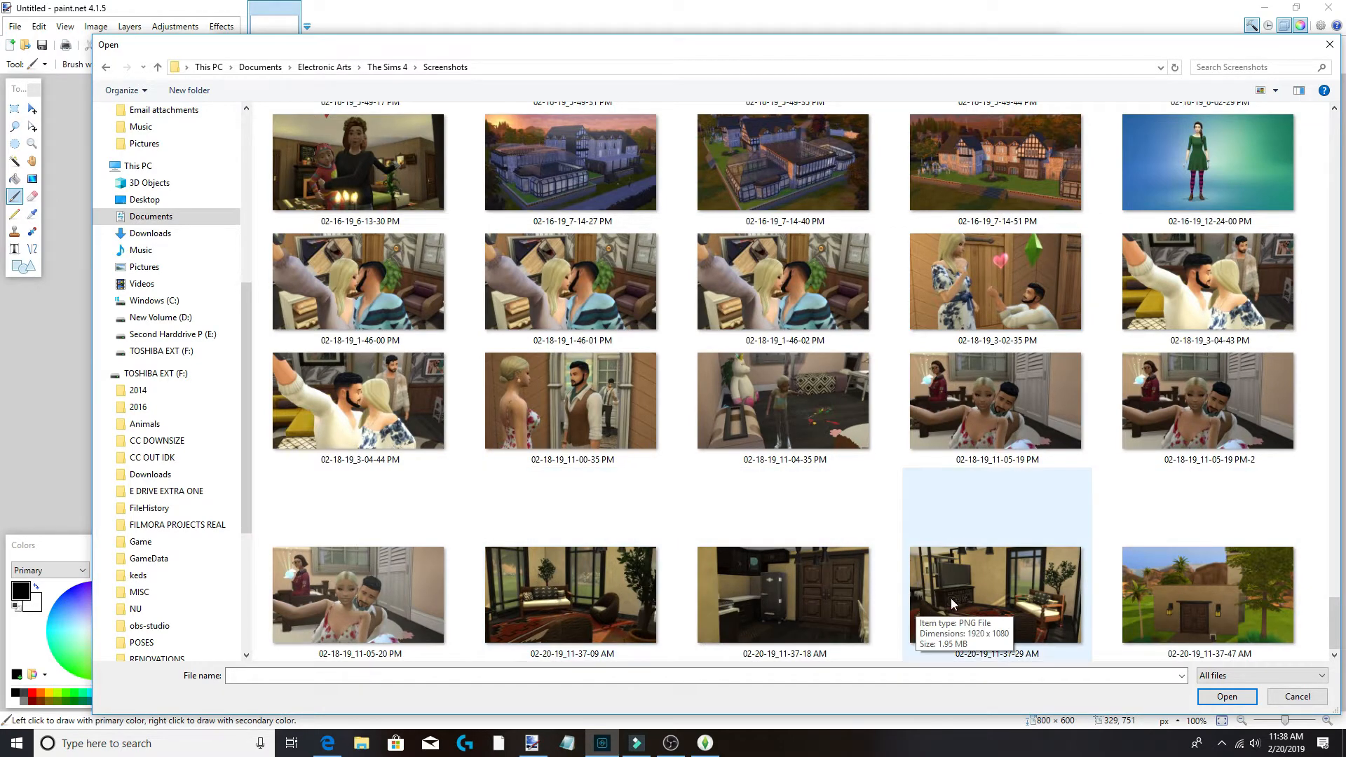
{"action": "left_click", "coordinate": [568, 593]}
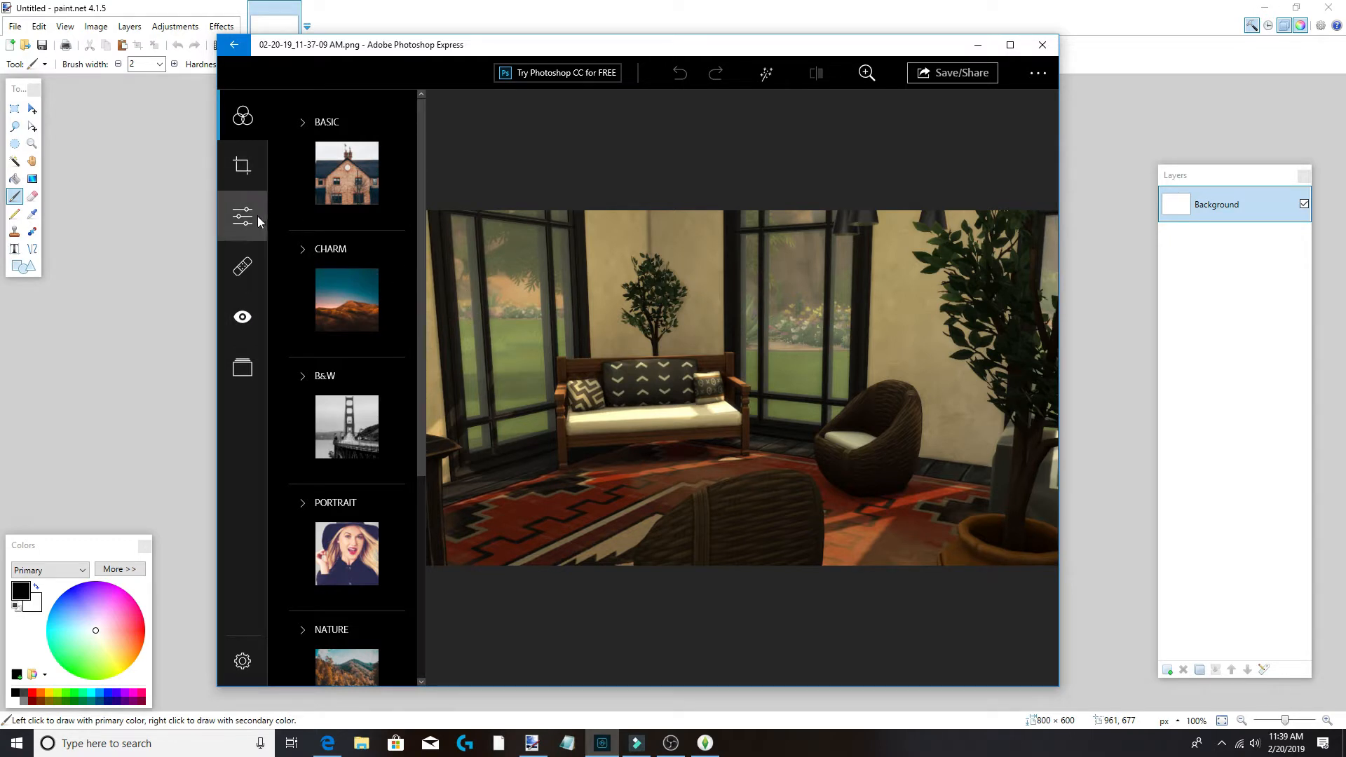
In the light corrections, raise the exposure to about 14 and the contrast to about 12.
{"action": "left_click", "coordinate": [240, 218]}
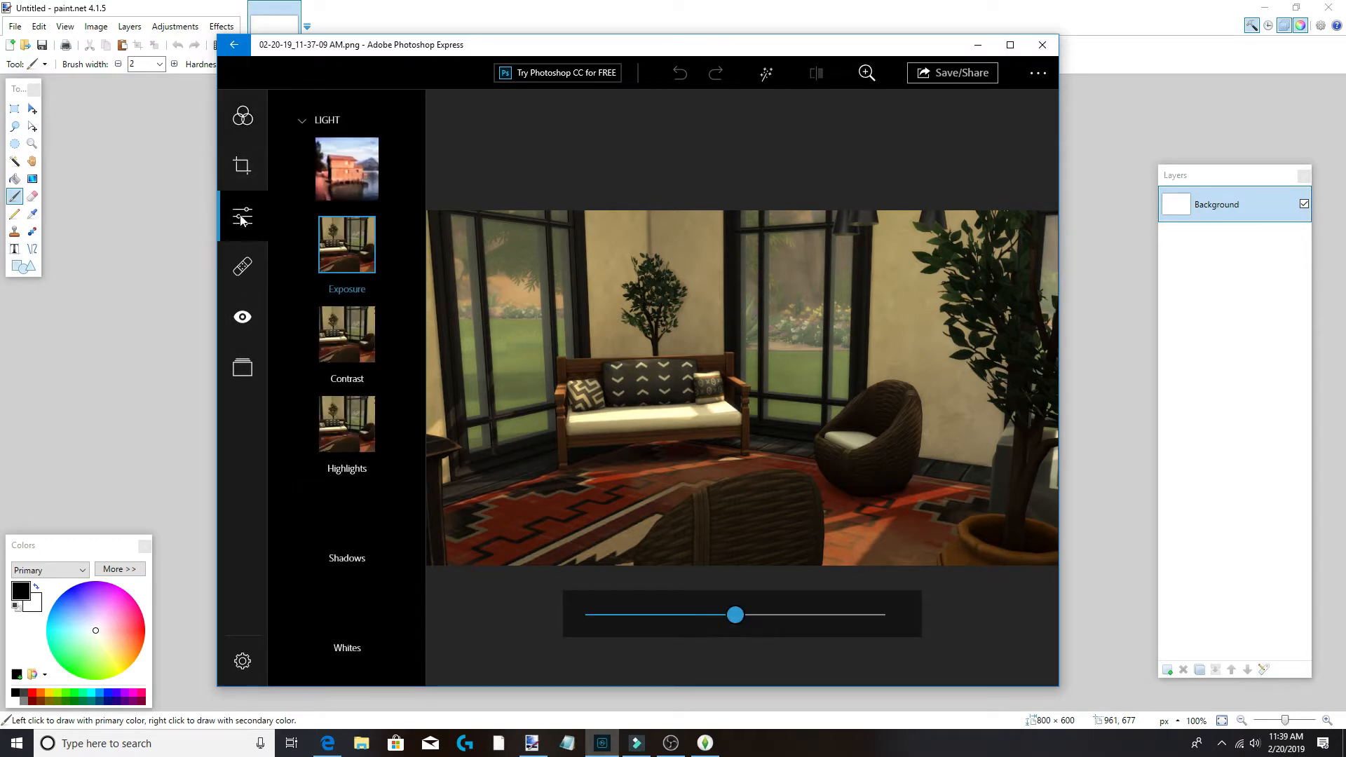
{"action": "left_click_drag", "start_coordinate": [735, 615], "coordinate": [759, 619]}
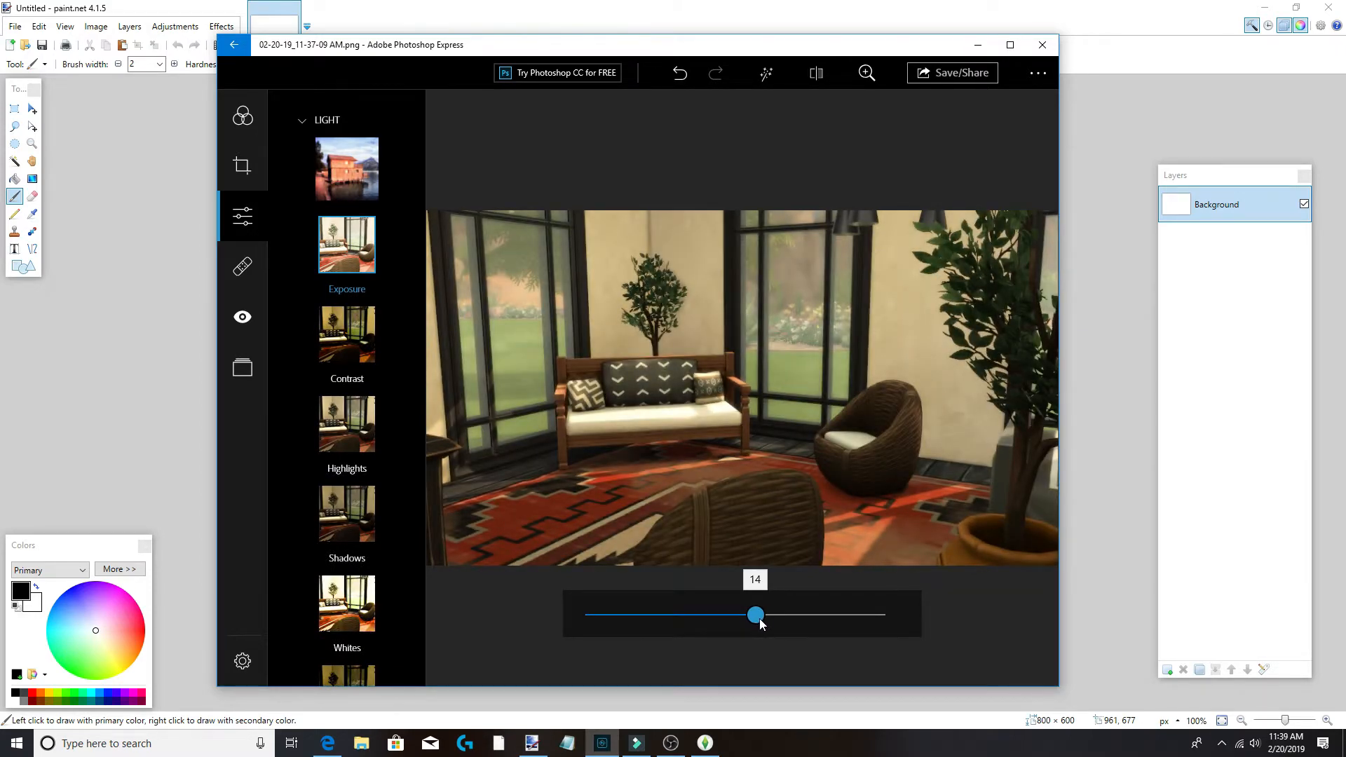
{"action": "left_click", "coordinate": [372, 368]}
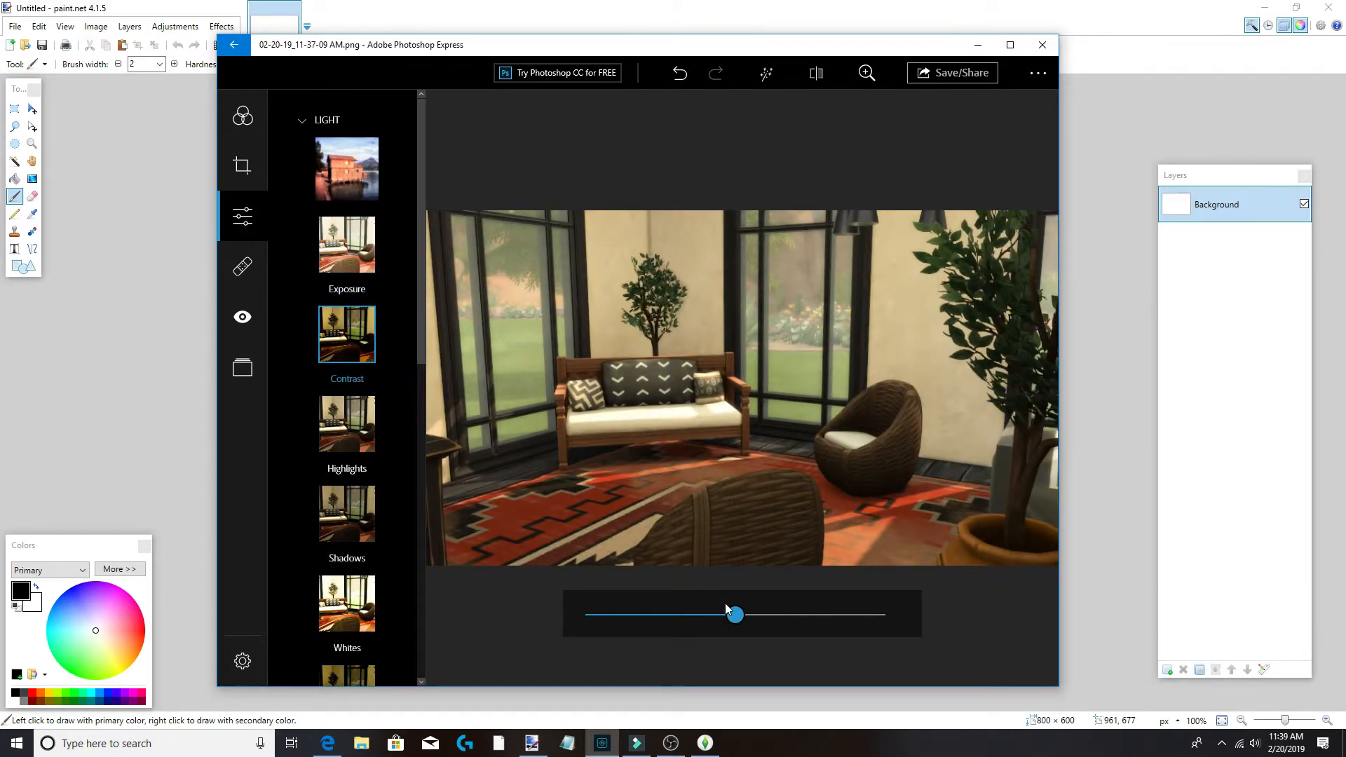
{"action": "left_click_drag", "start_coordinate": [729, 611], "coordinate": [751, 630]}
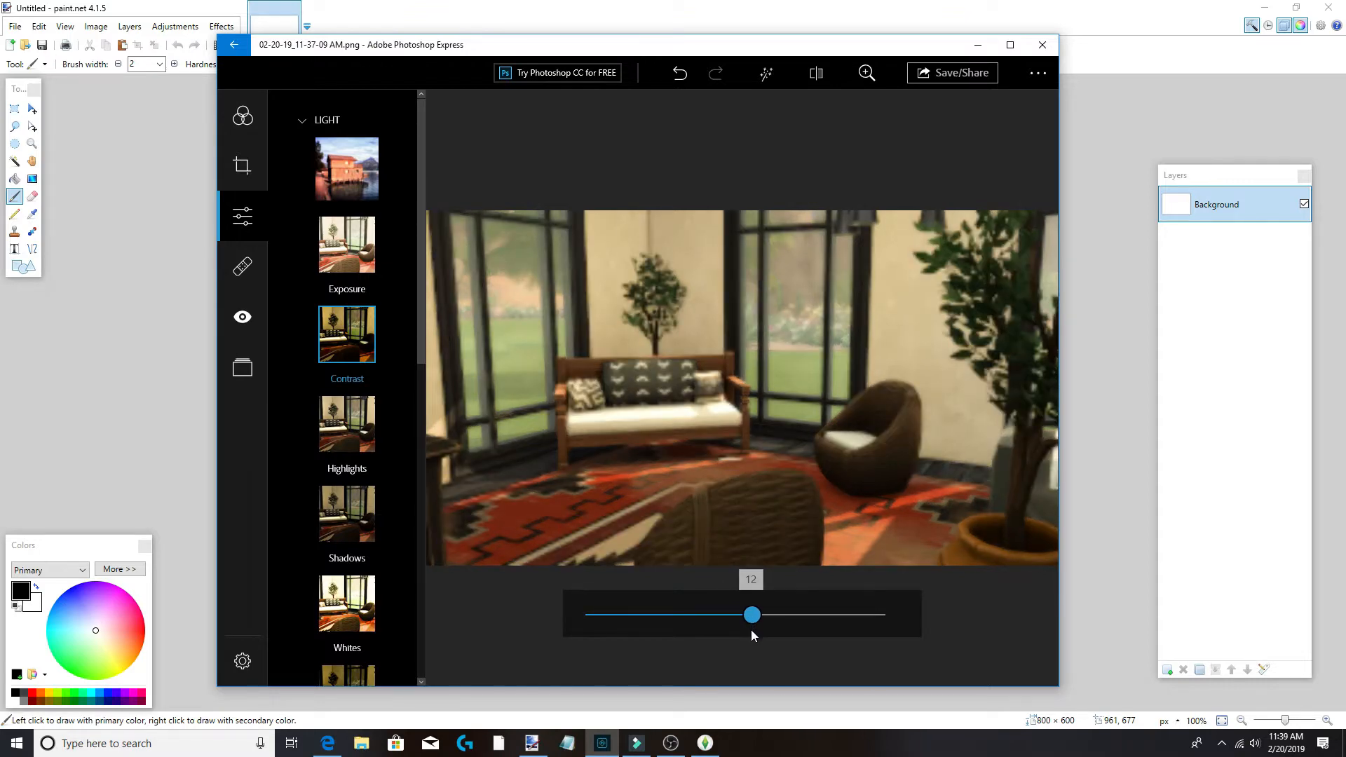
Increase the photo's vibrance slightly in the color corrections.
{"action": "scroll", "coordinate": [402, 403], "scroll_direction": "down", "scroll_amount": 8}
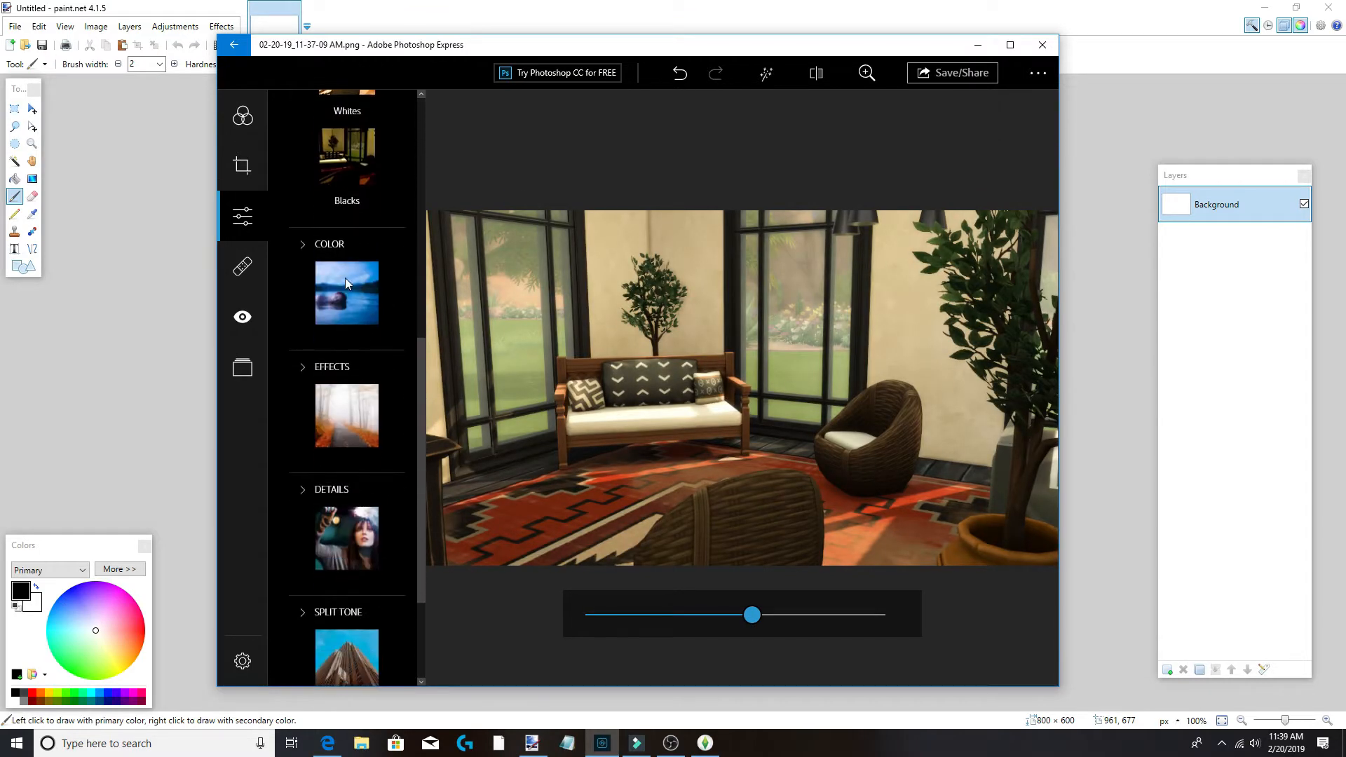
{"action": "left_click", "coordinate": [345, 282]}
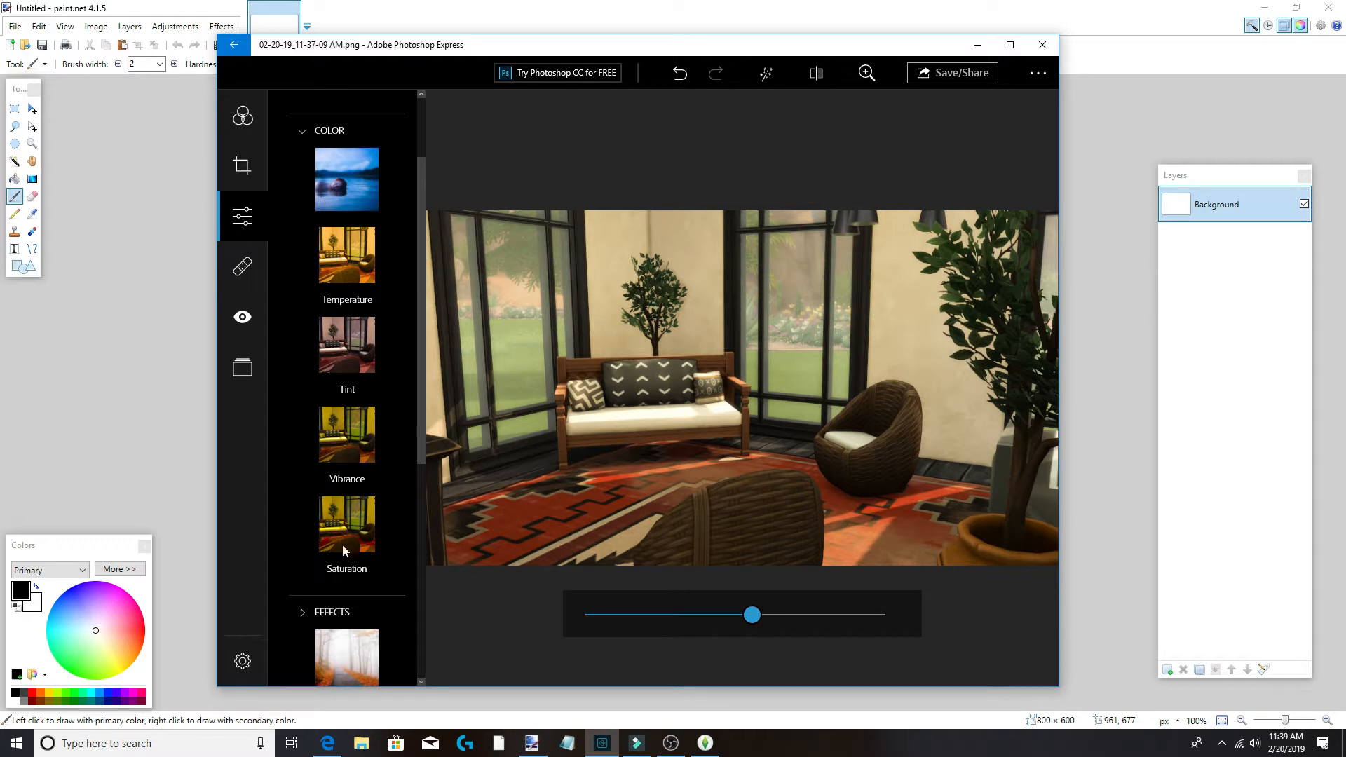
{"action": "left_click", "coordinate": [347, 461]}
{"action": "left_click_drag", "start_coordinate": [743, 615], "coordinate": [767, 631]}
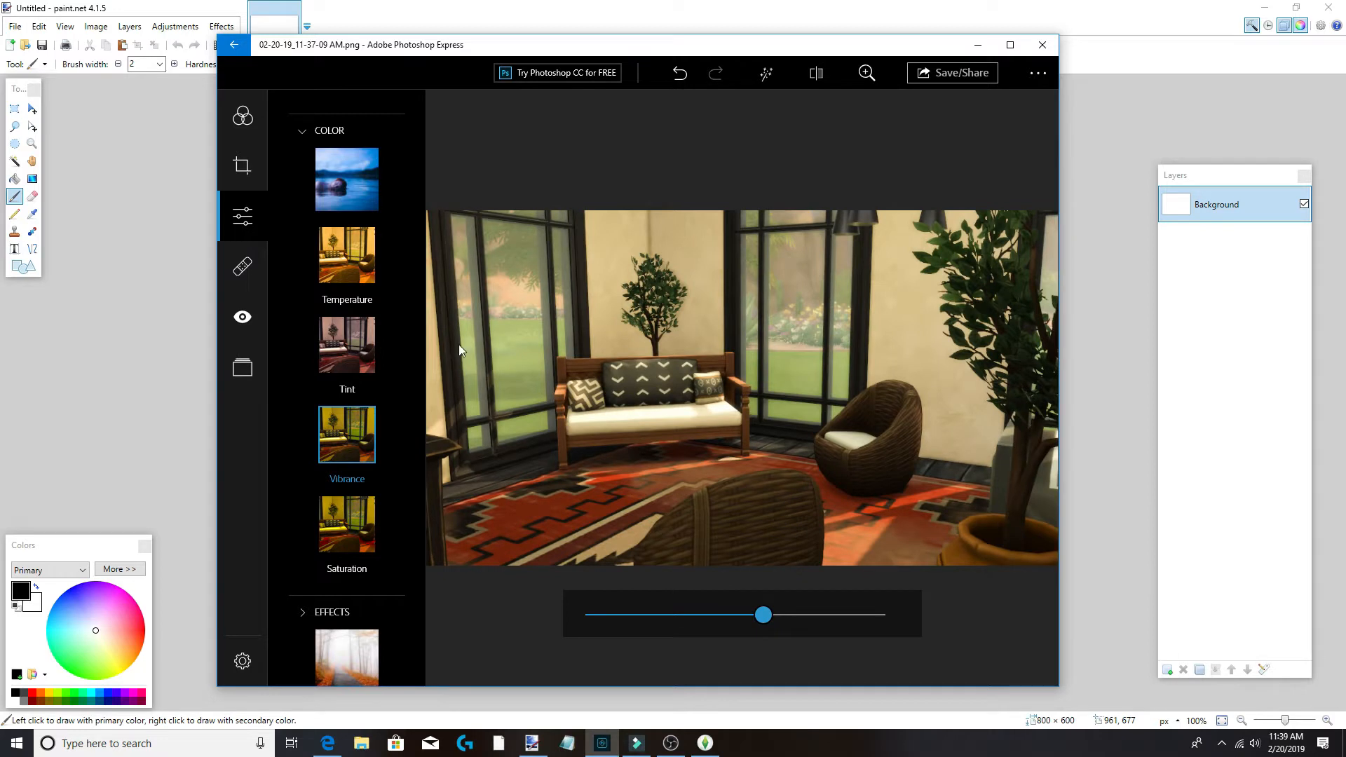
Return to the light corrections and brighten the photo a little more with a higher exposure.
{"action": "scroll", "coordinate": [352, 233], "scroll_direction": "up", "scroll_amount": 3}
{"action": "left_click", "coordinate": [320, 155]}
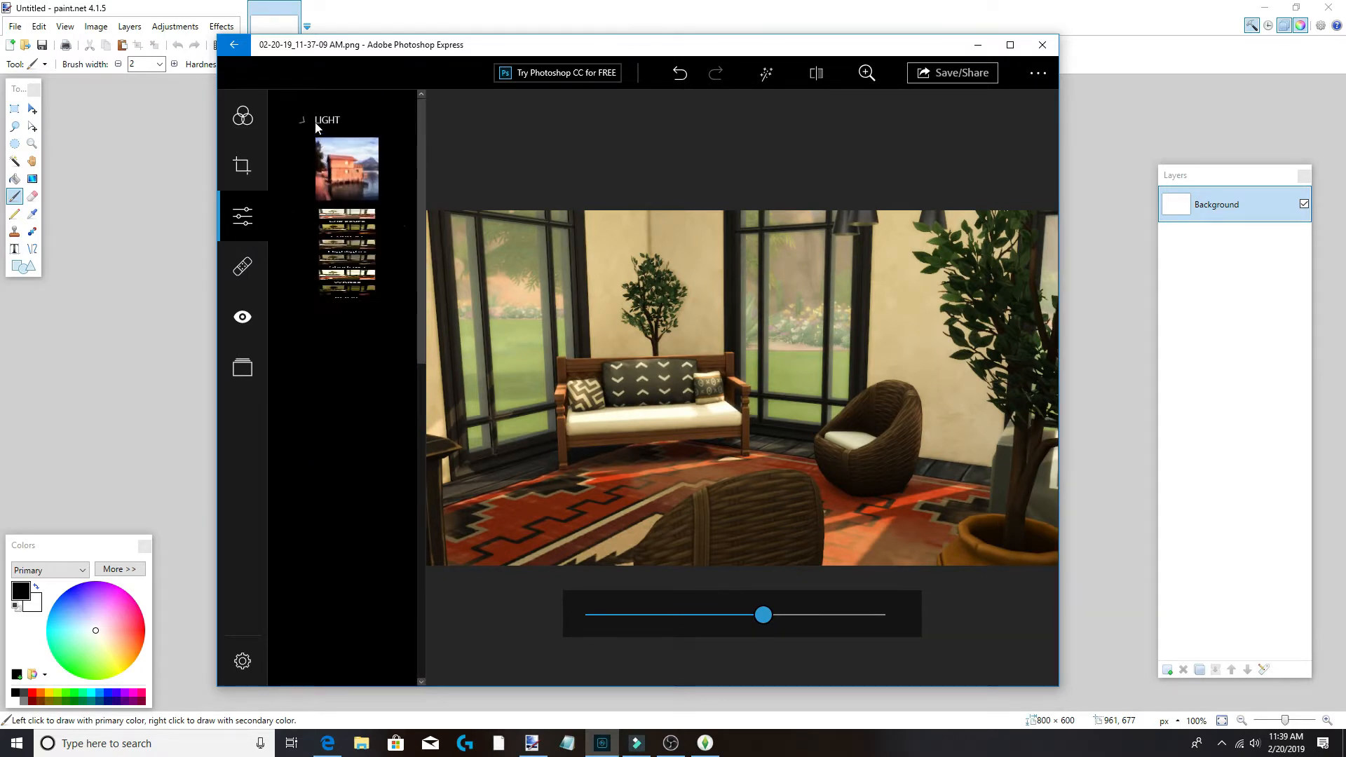
{"action": "left_click", "coordinate": [340, 236]}
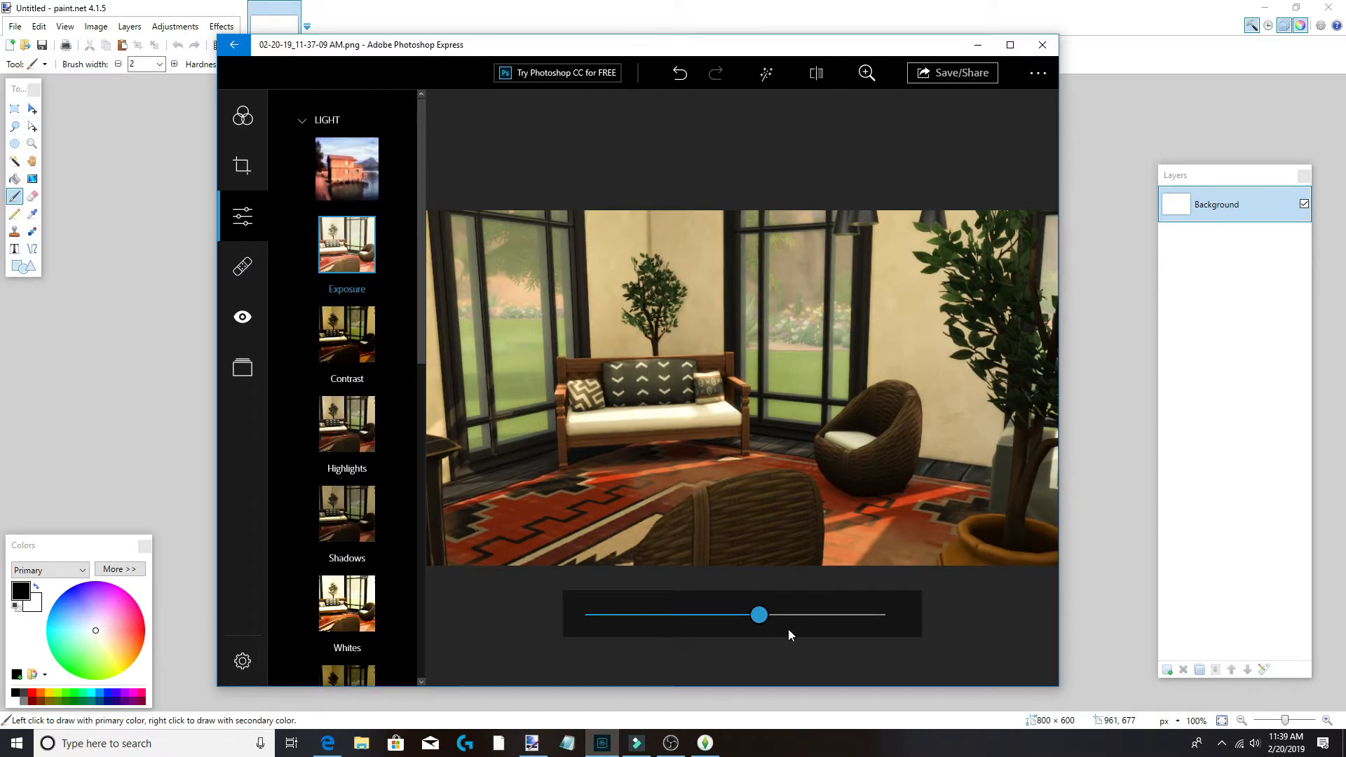
{"action": "left_click_drag", "start_coordinate": [771, 624], "coordinate": [777, 621]}
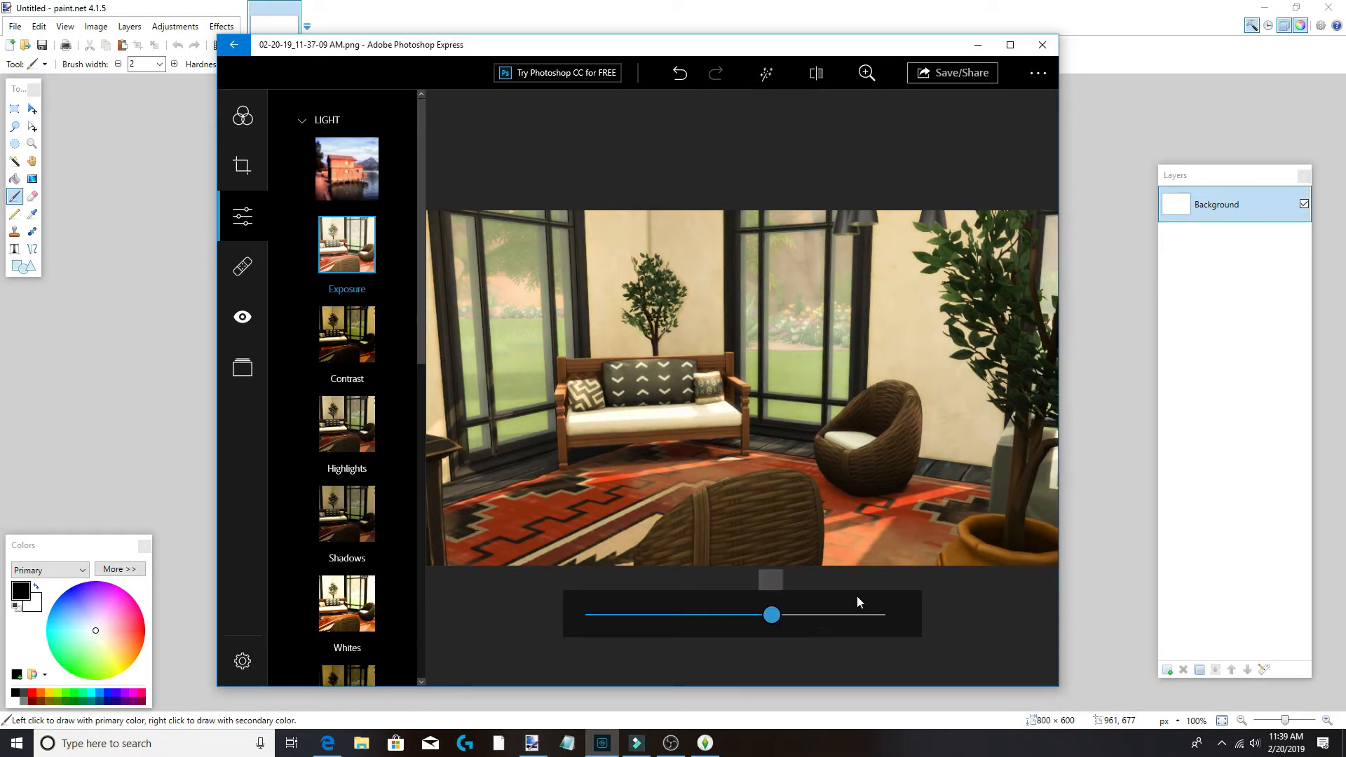
Save the photo as the JPEG 02-20-19_11-37-09 AM_edited in the edits folder and close Photoshop Express.
{"action": "left_click", "coordinate": [939, 73]}
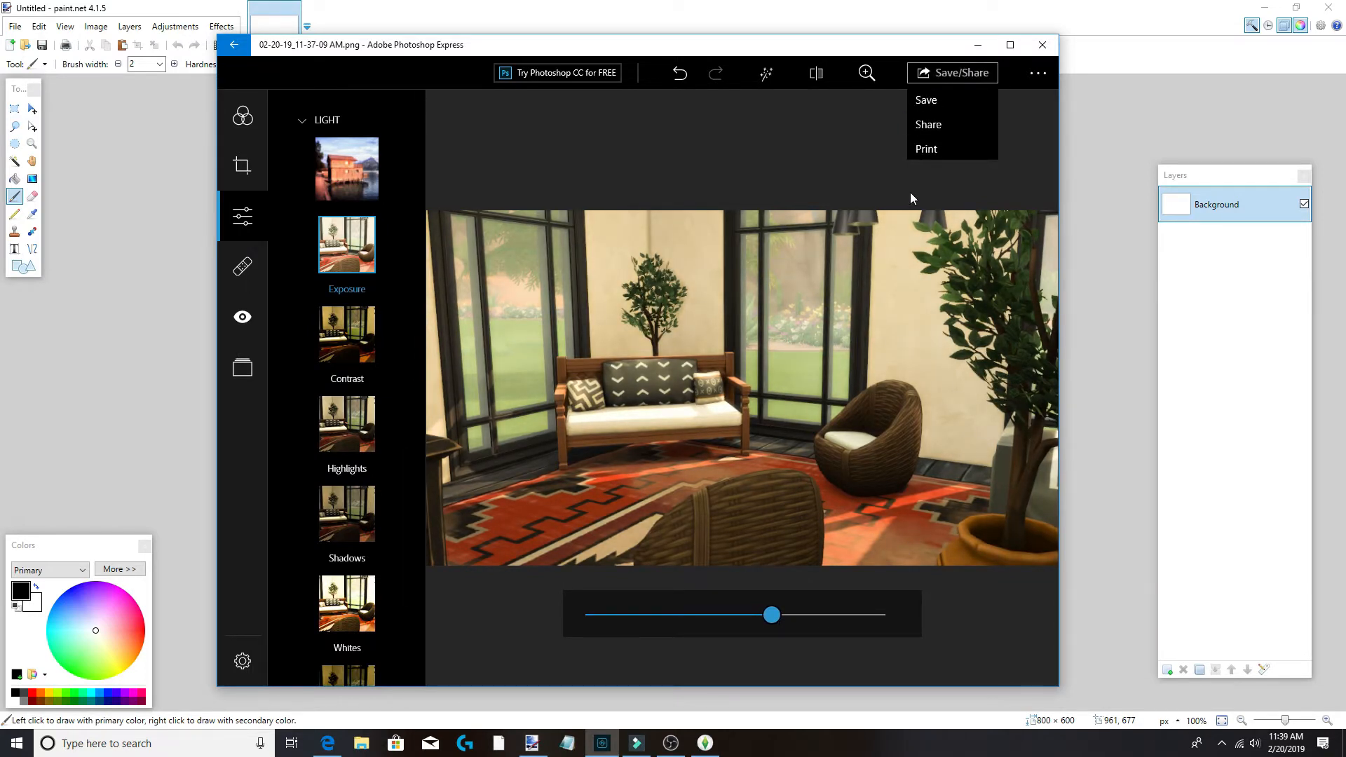
{"action": "left_click", "coordinate": [937, 103]}
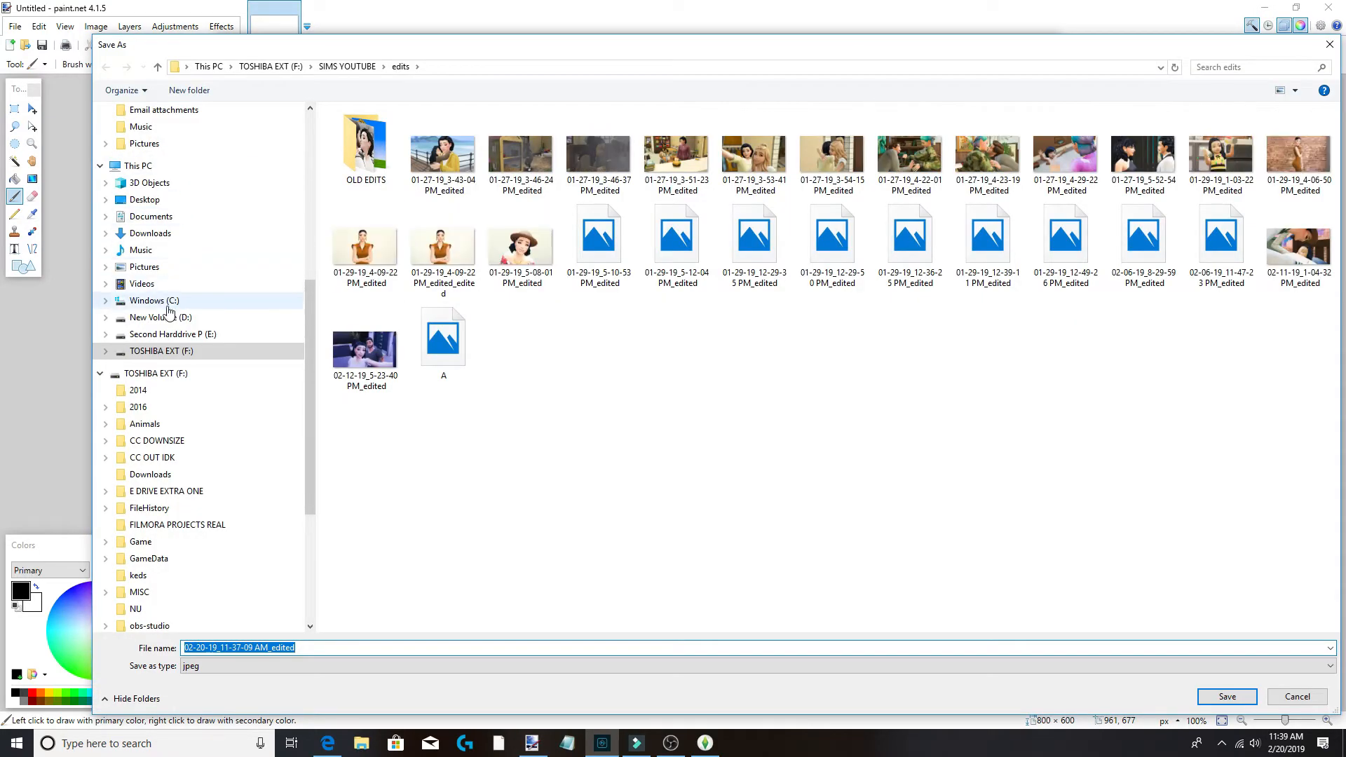
{"action": "left_click", "coordinate": [1224, 697]}
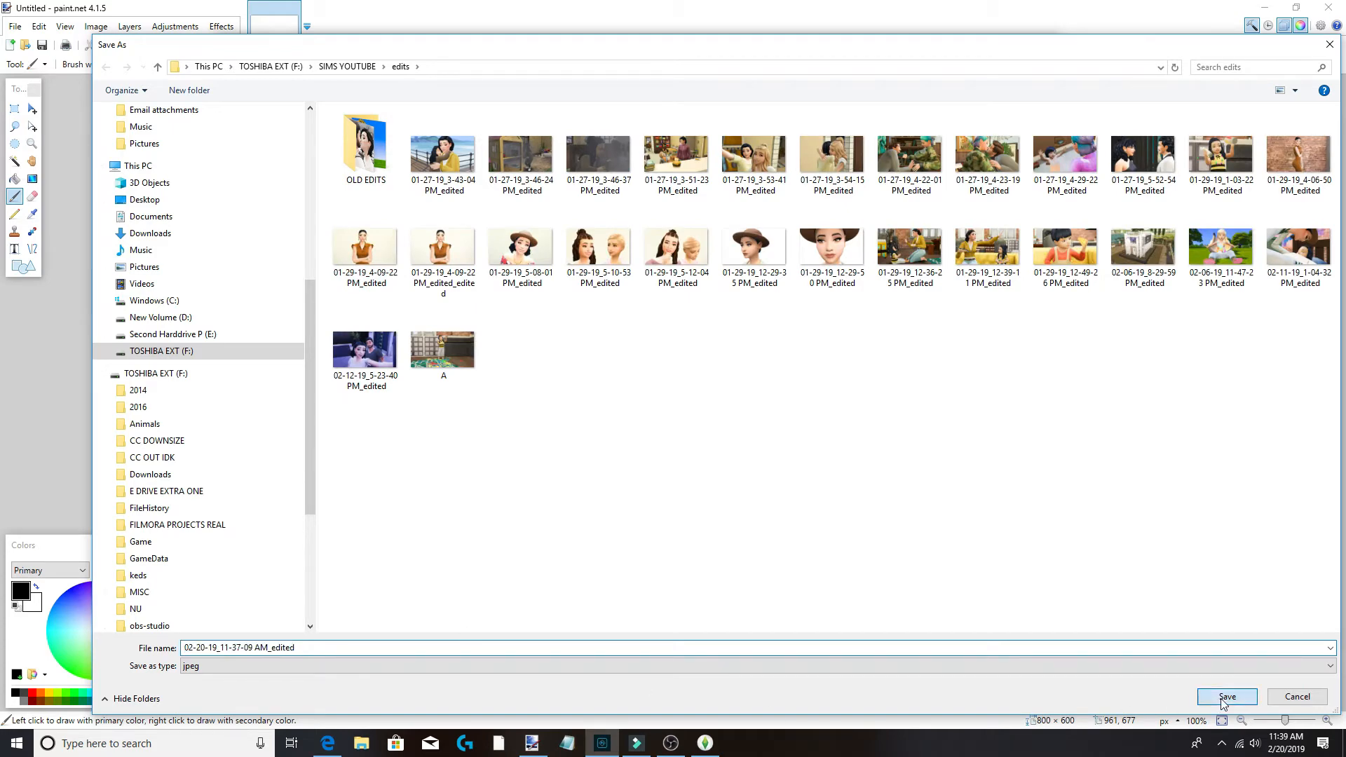
{"action": "left_click", "coordinate": [1042, 46]}
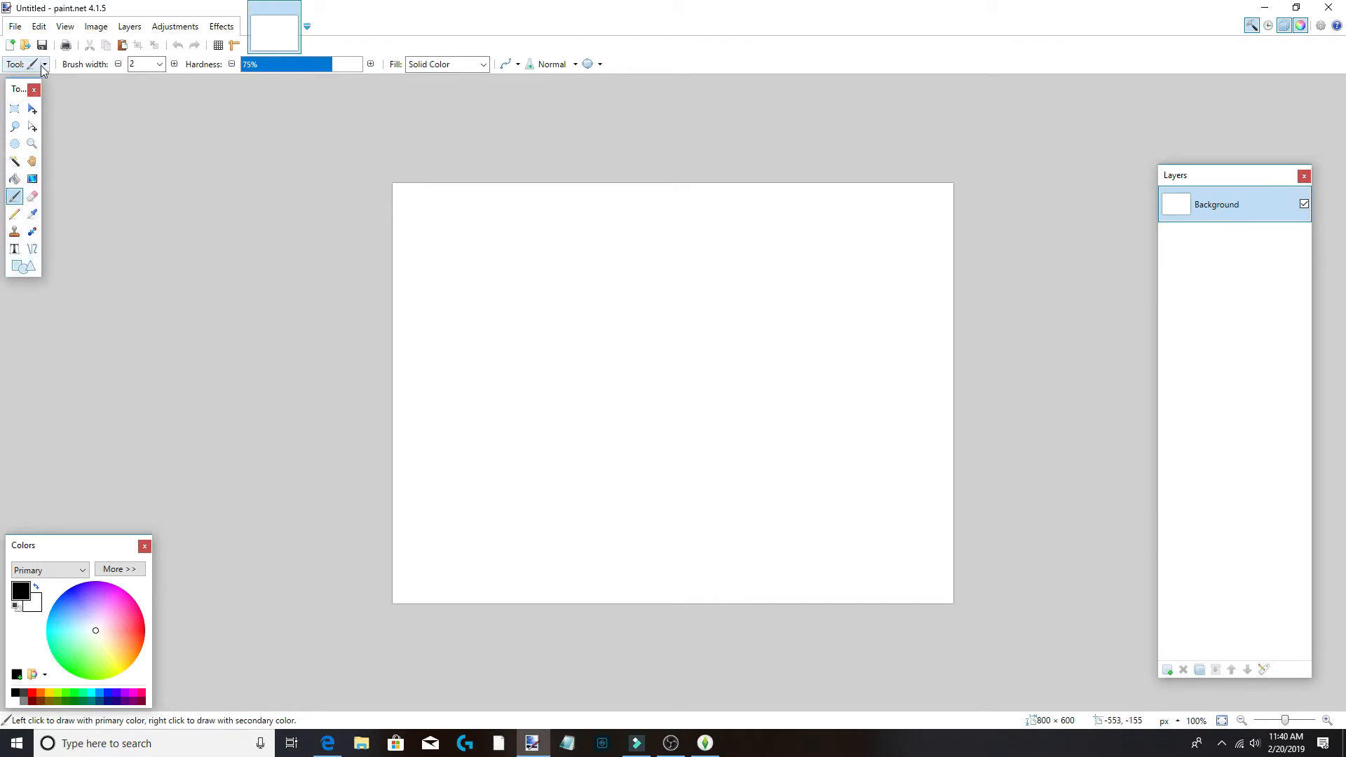
In paint.net, open 02-20-19_11-37-09 AM_edited from the edits folder inside SIMS YOUTUBE.
{"action": "left_click", "coordinate": [16, 27]}
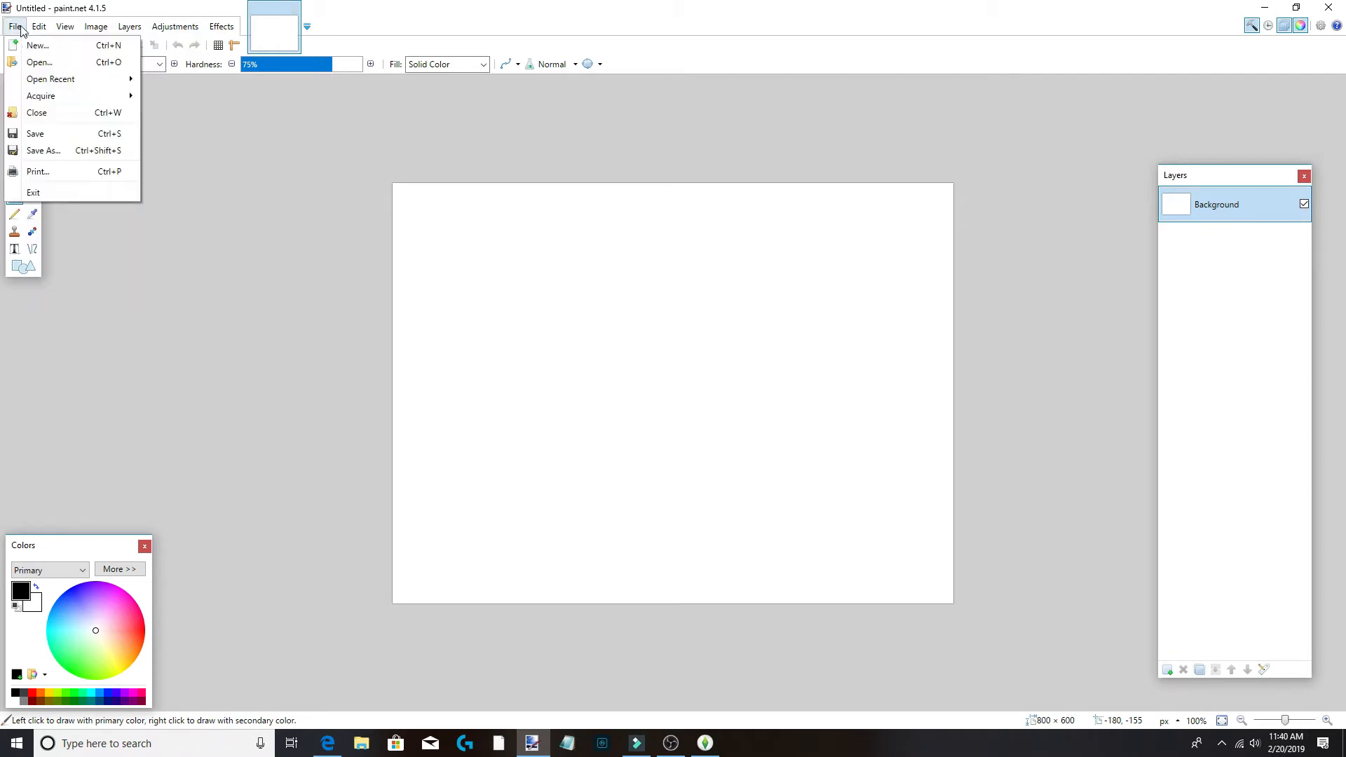
{"action": "left_click", "coordinate": [31, 62]}
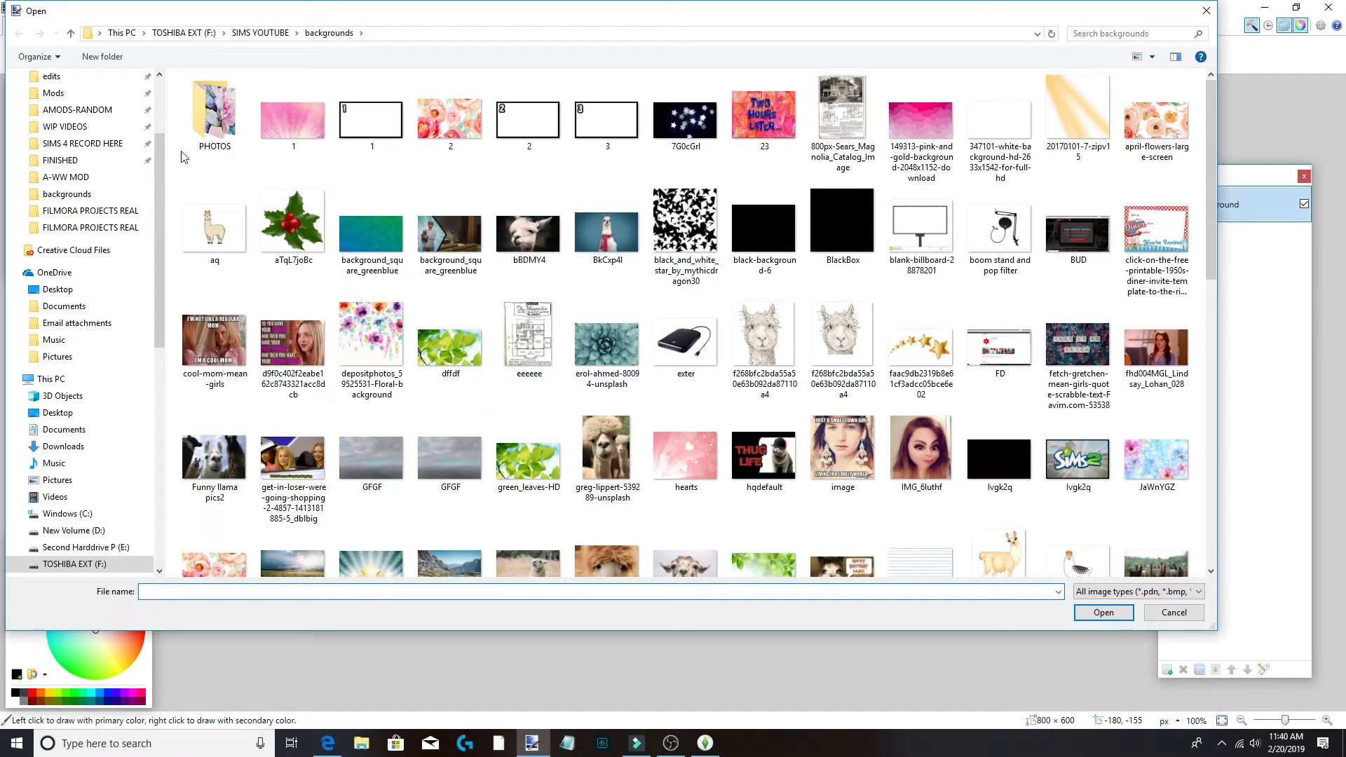
{"action": "left_click", "coordinate": [71, 33]}
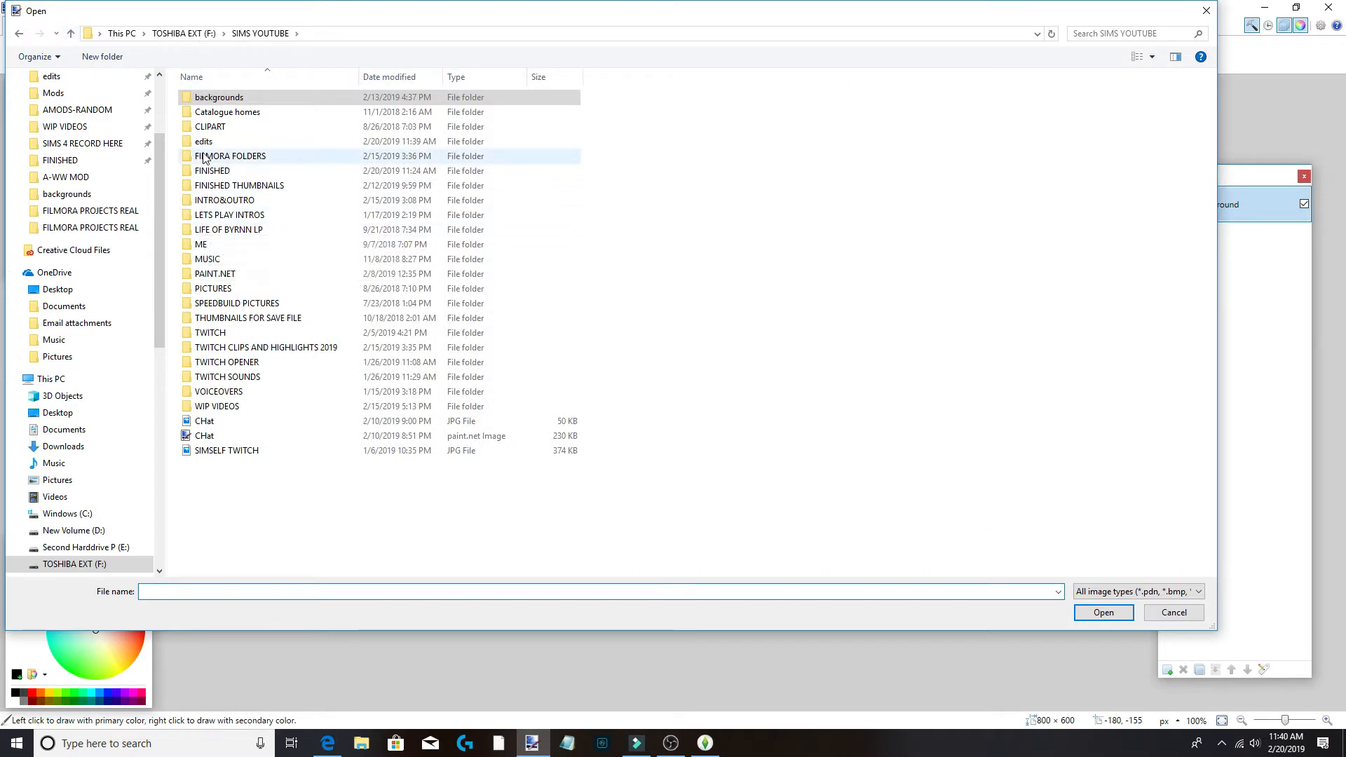
{"action": "left_click", "coordinate": [224, 143]}
{"action": "double_click", "coordinate": [226, 146]}
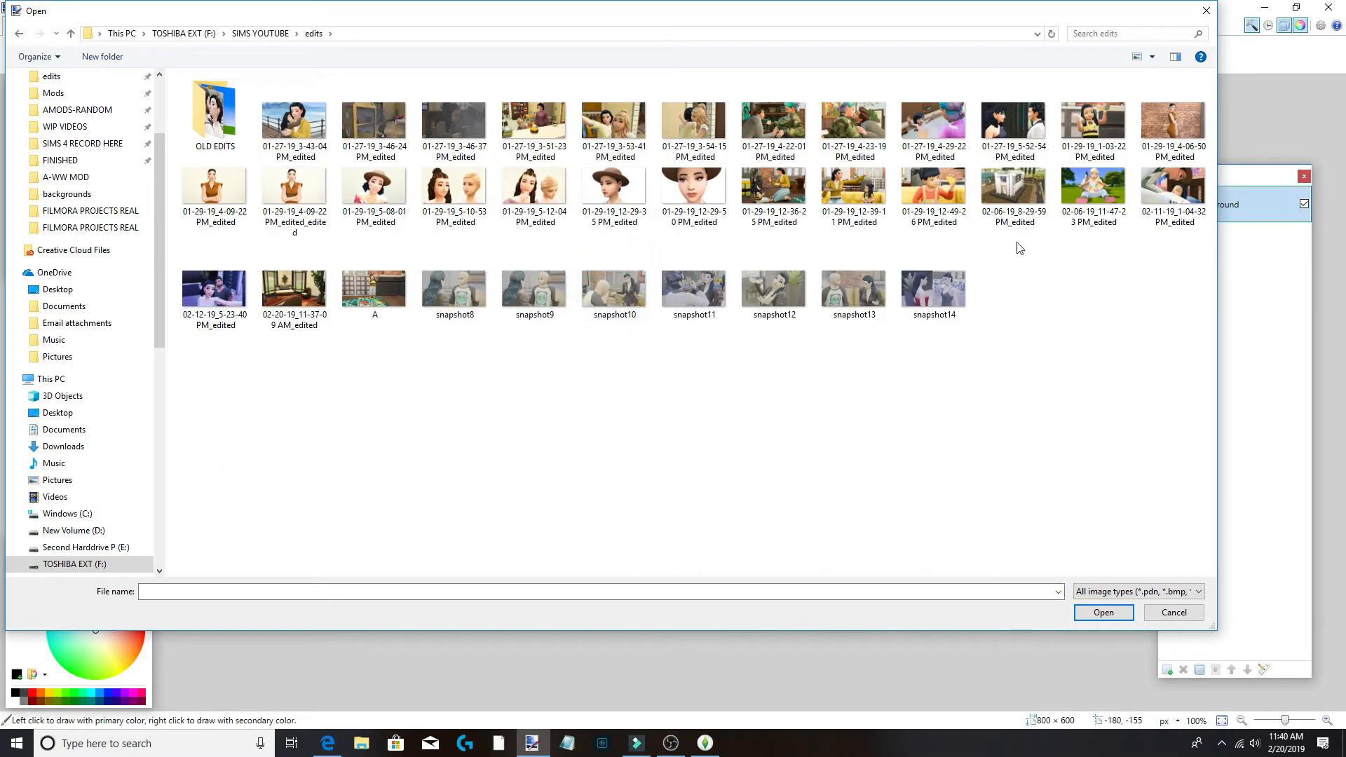
{"action": "left_click", "coordinate": [267, 276]}
{"action": "left_click", "coordinate": [1102, 612]}
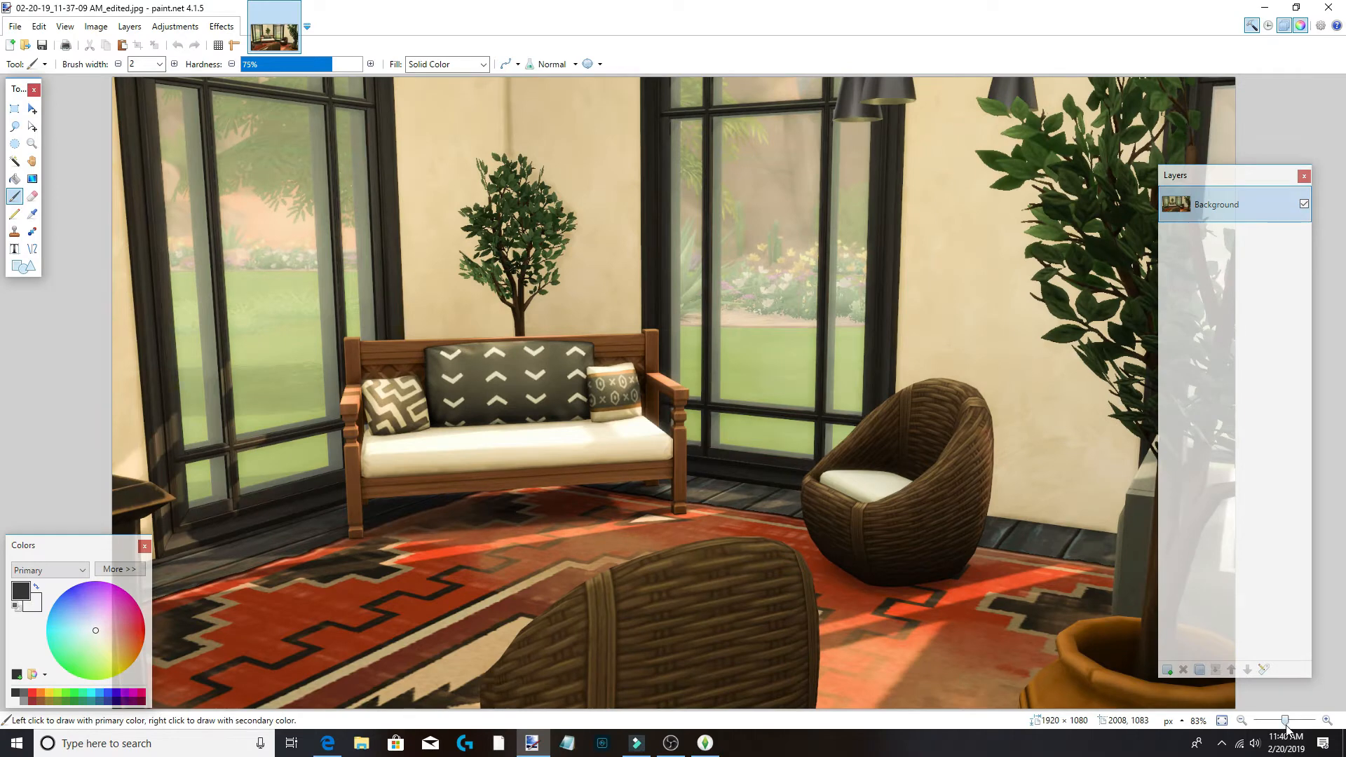
{"action": "left_click_drag", "start_coordinate": [1287, 728], "coordinate": [1285, 729]}
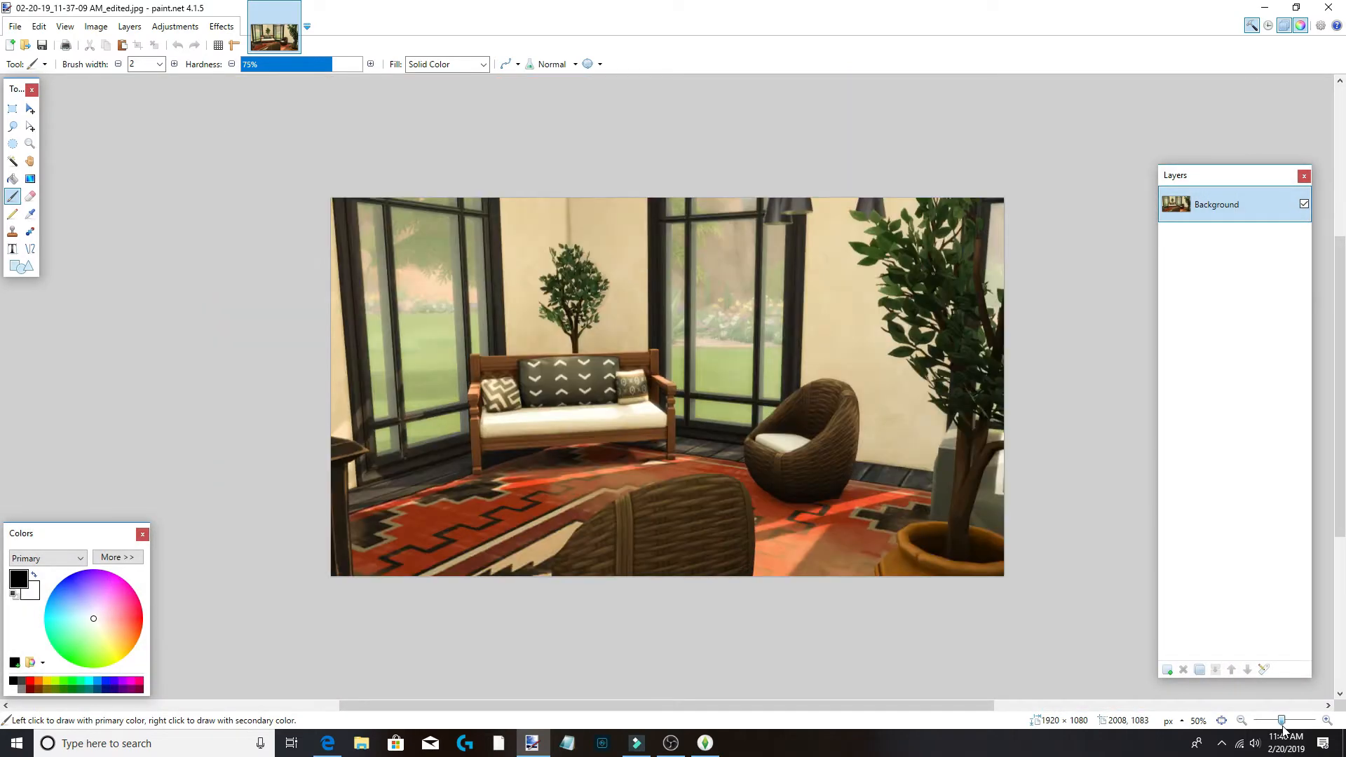
Open the recently used thumbnail simtuber part 1 jpeg.jpg.
{"action": "left_click", "coordinate": [12, 27]}
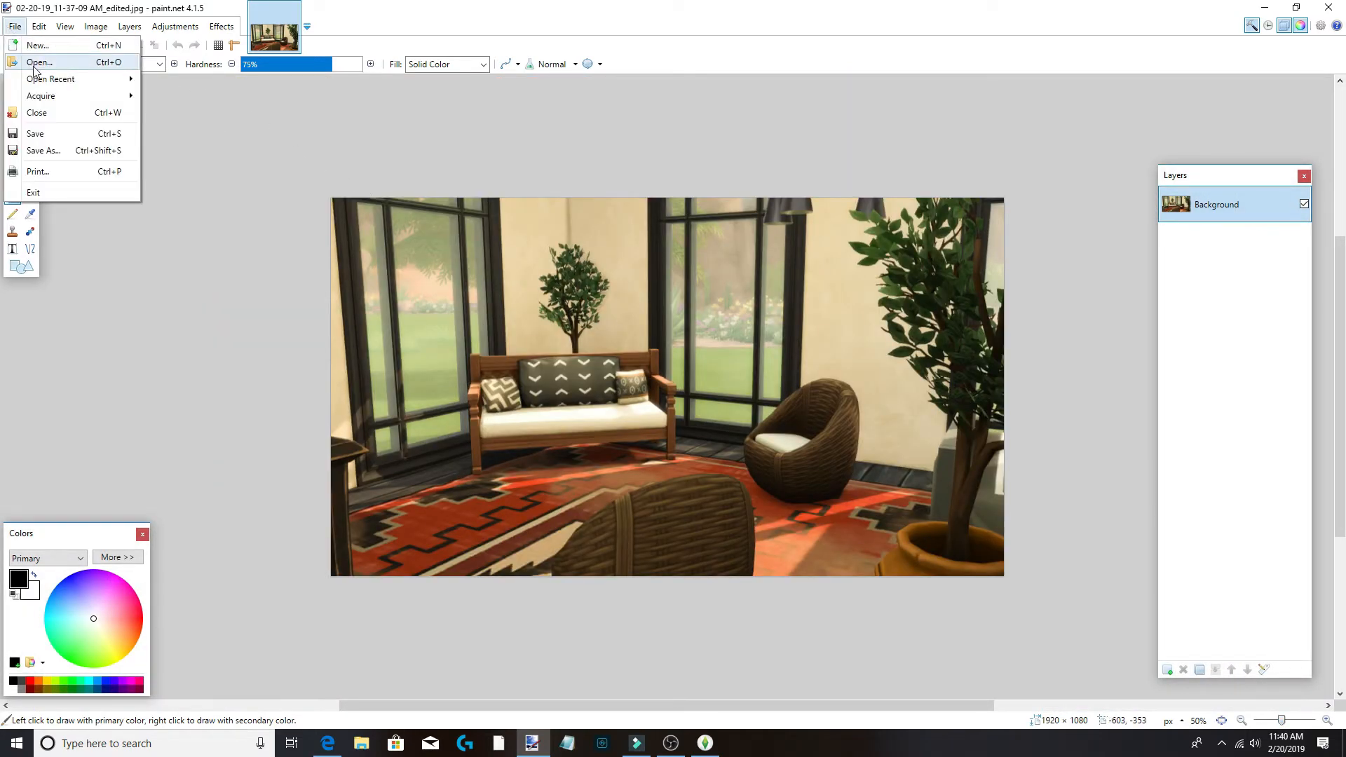
{"action": "mouse_move", "coordinate": [42, 82]}
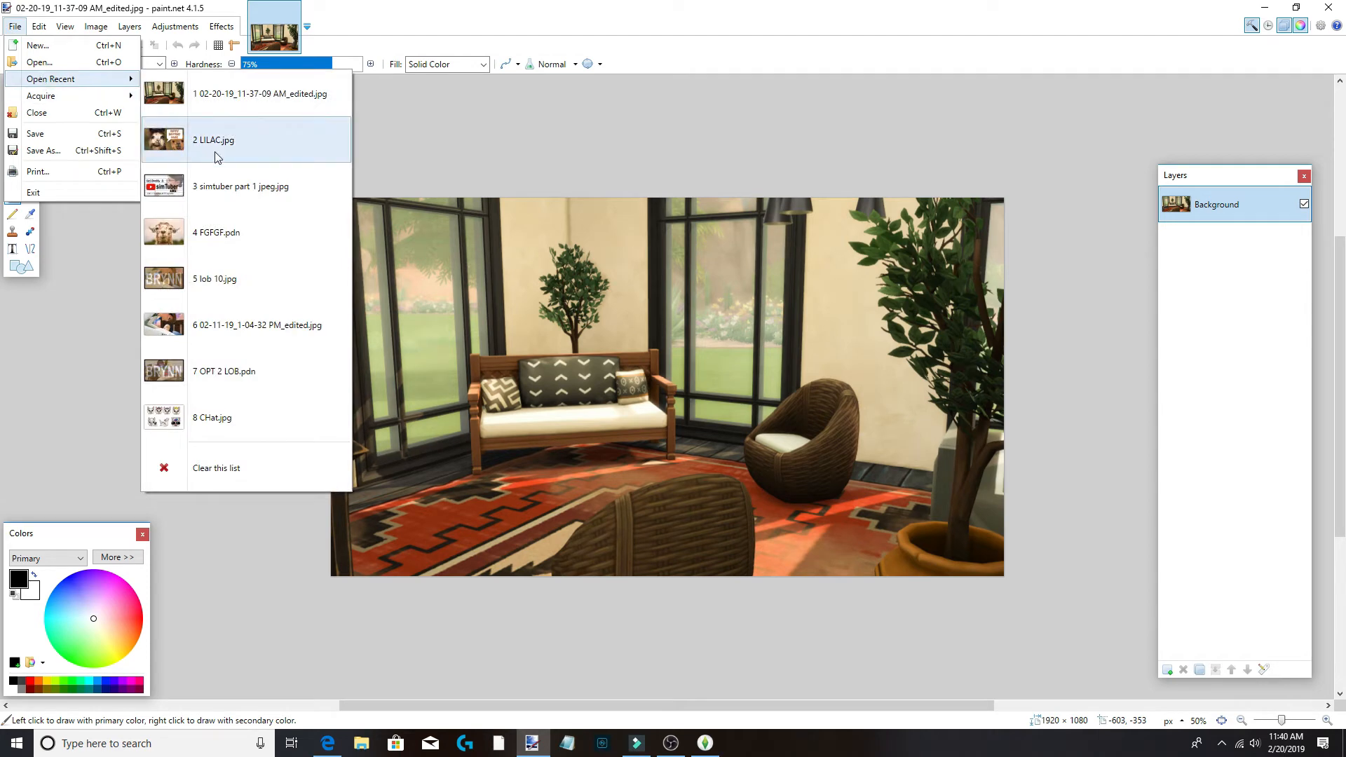
{"action": "left_click", "coordinate": [244, 186]}
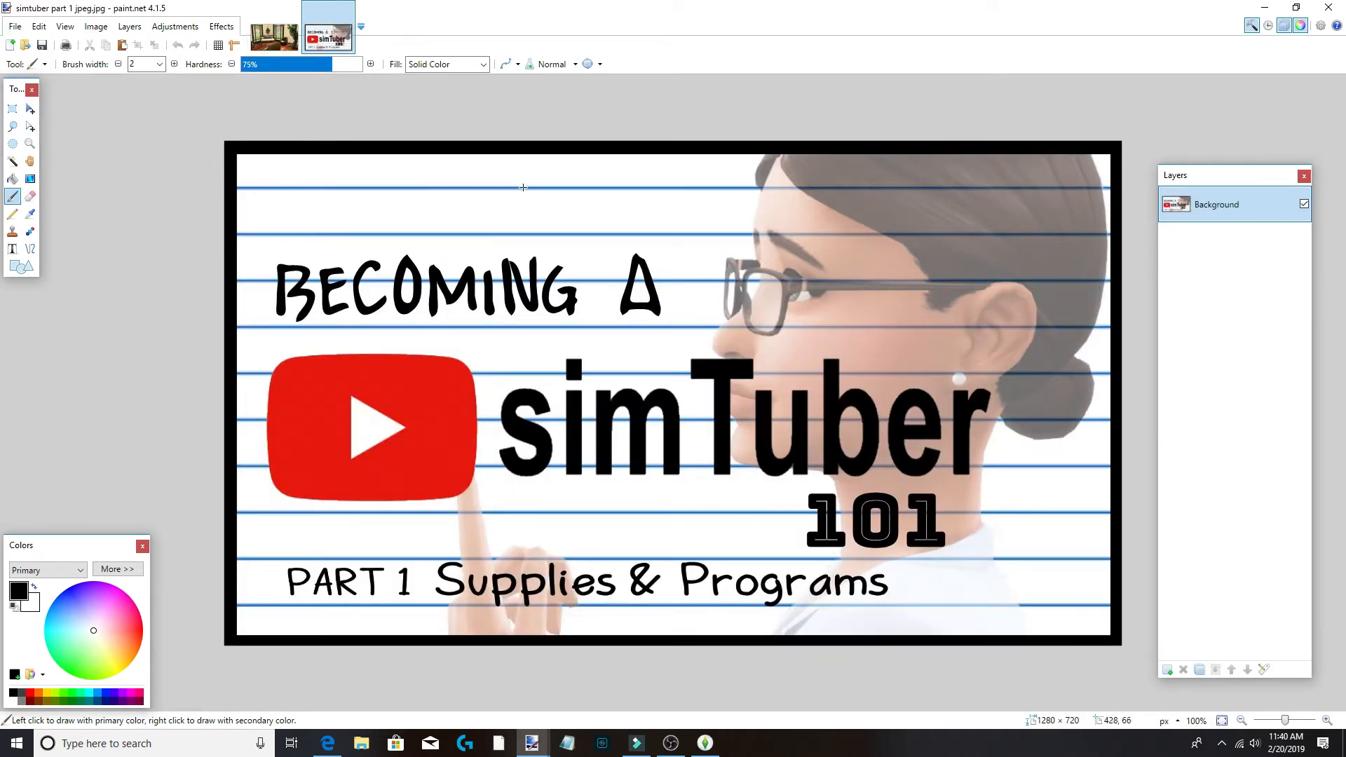
Check the thumbnail's pixel dimensions in the Resize settings and the default size for a new image, cancelling both.
{"action": "left_click", "coordinate": [96, 27]}
{"action": "left_click", "coordinate": [107, 63]}
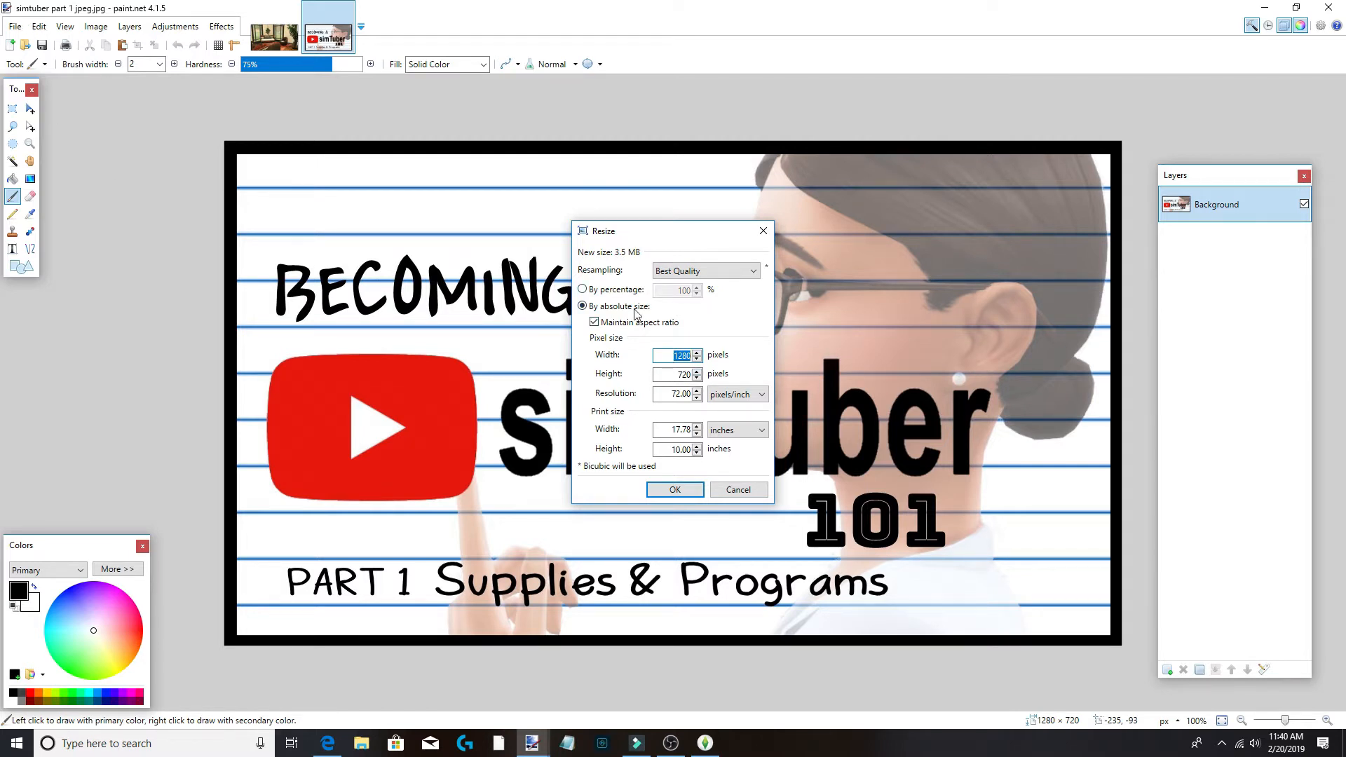
{"action": "left_click", "coordinate": [738, 490]}
{"action": "left_click", "coordinate": [15, 26]}
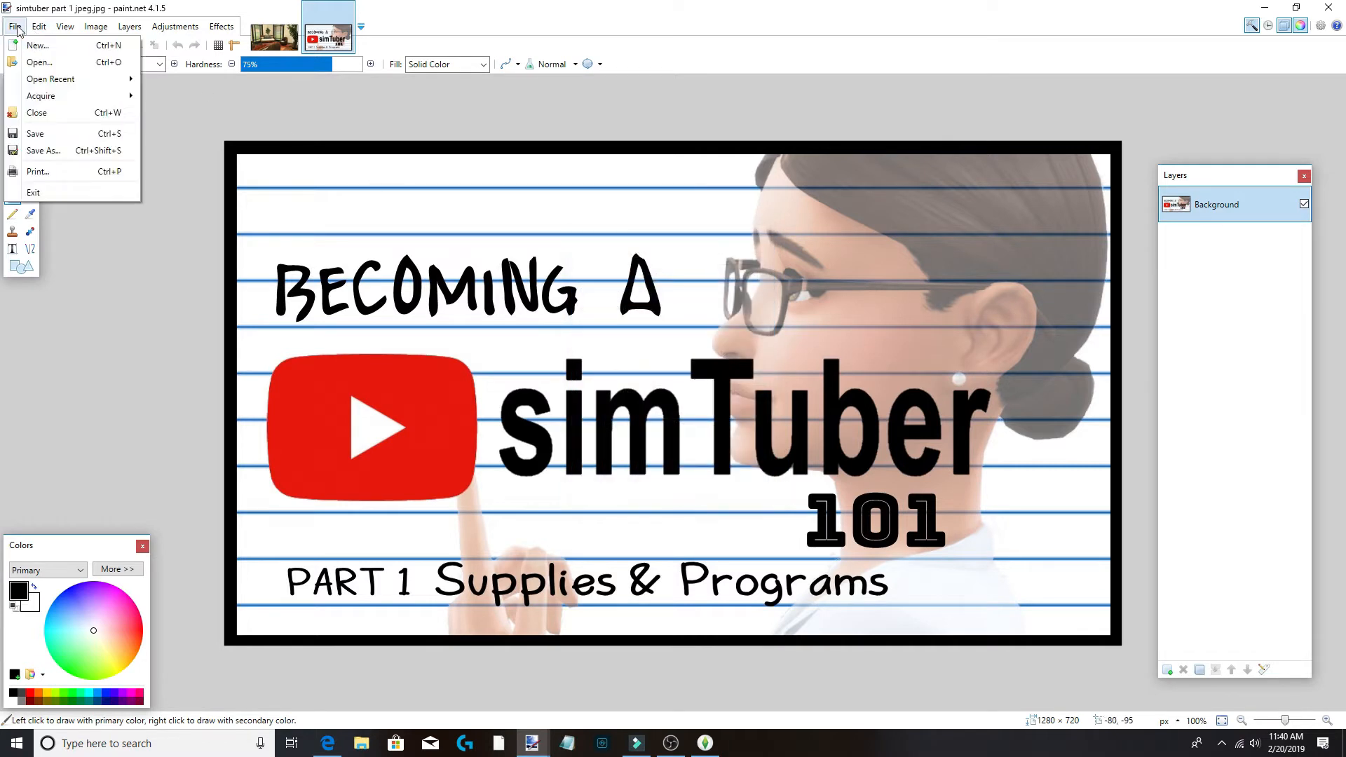
{"action": "left_click", "coordinate": [35, 46]}
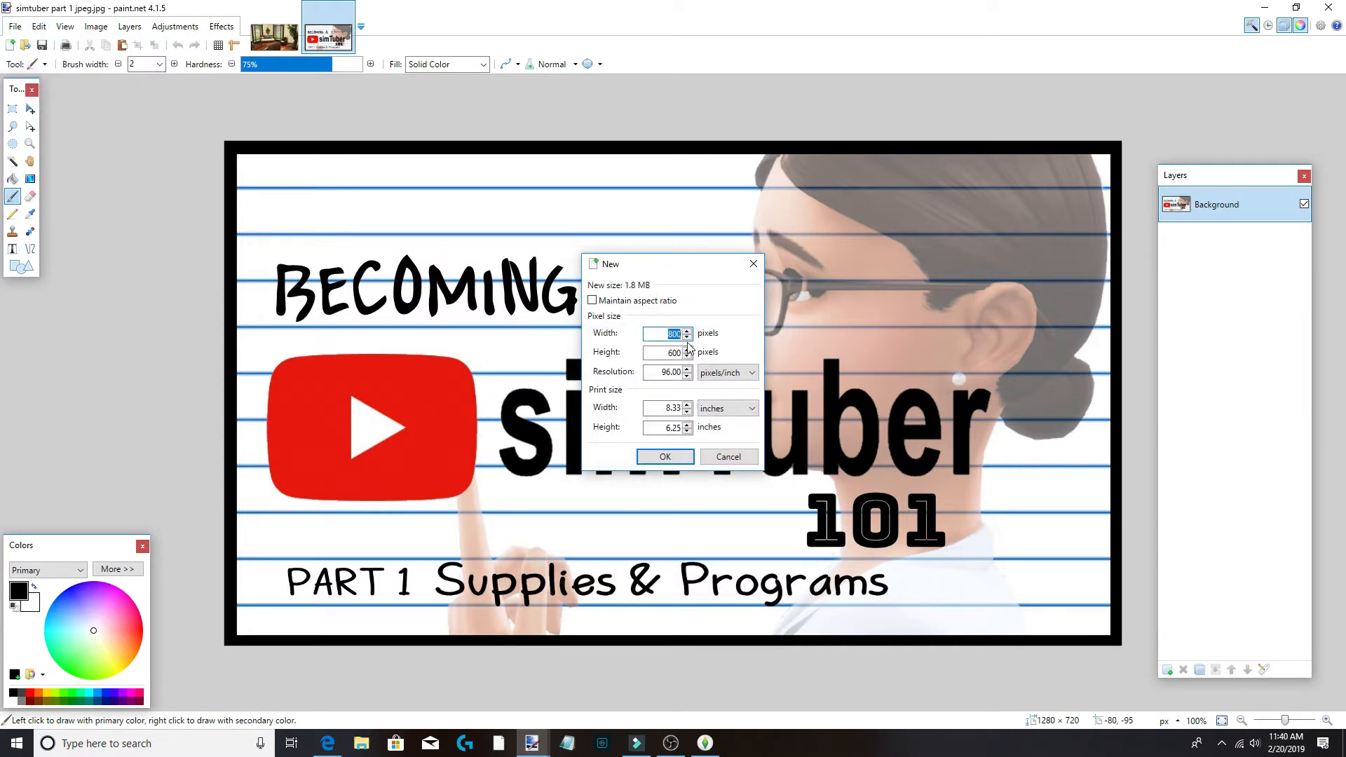
{"action": "left_click", "coordinate": [726, 456]}
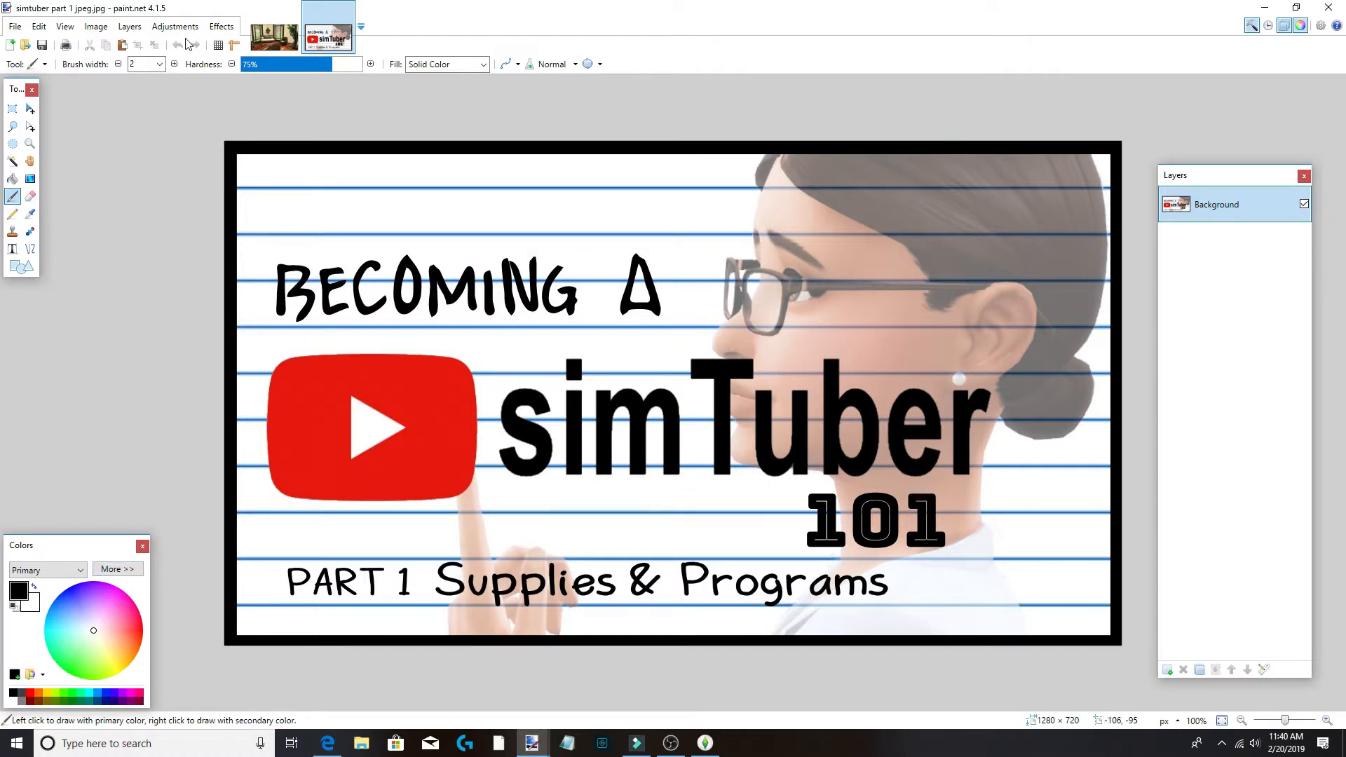
Copy the edited room picture and paste it into the simtuber thumbnail image, keeping the canvas size.
{"action": "left_click", "coordinate": [266, 42]}
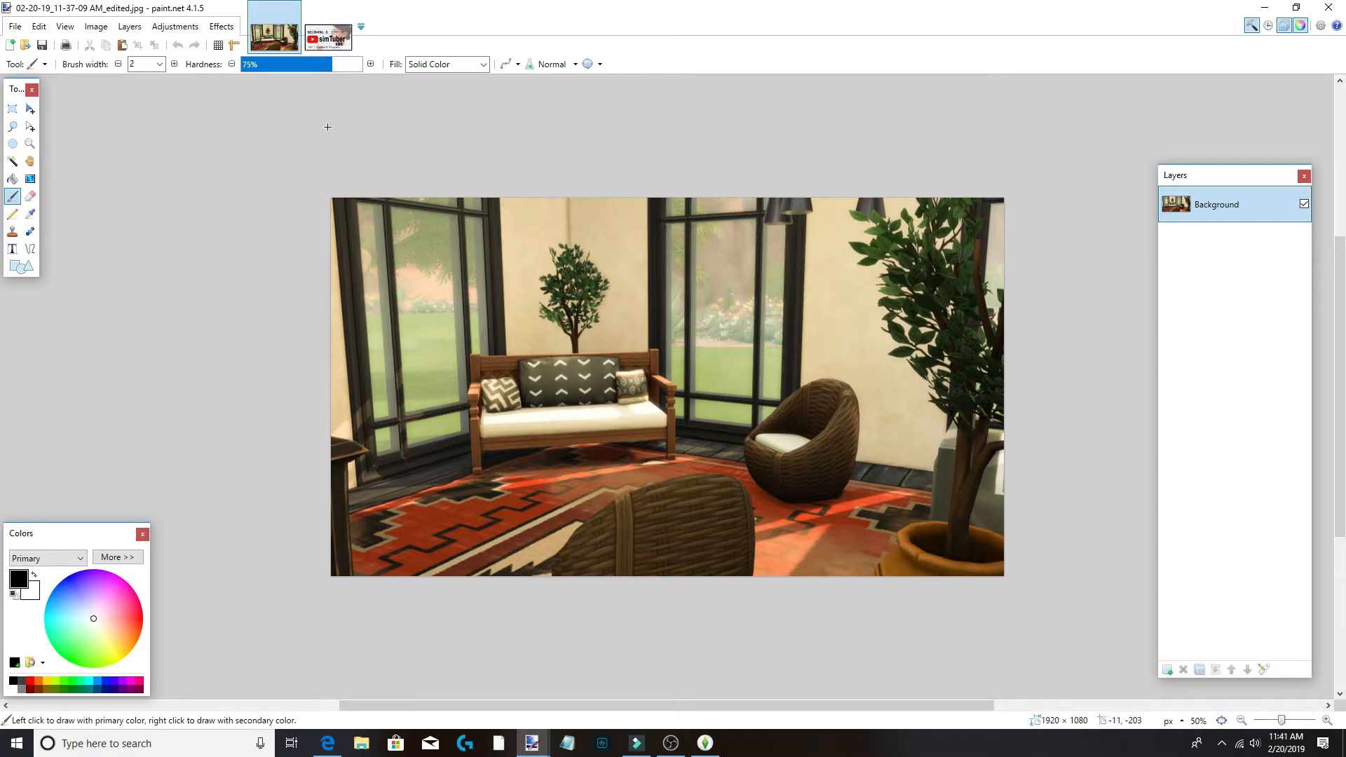
{"action": "left_click", "coordinate": [328, 35]}
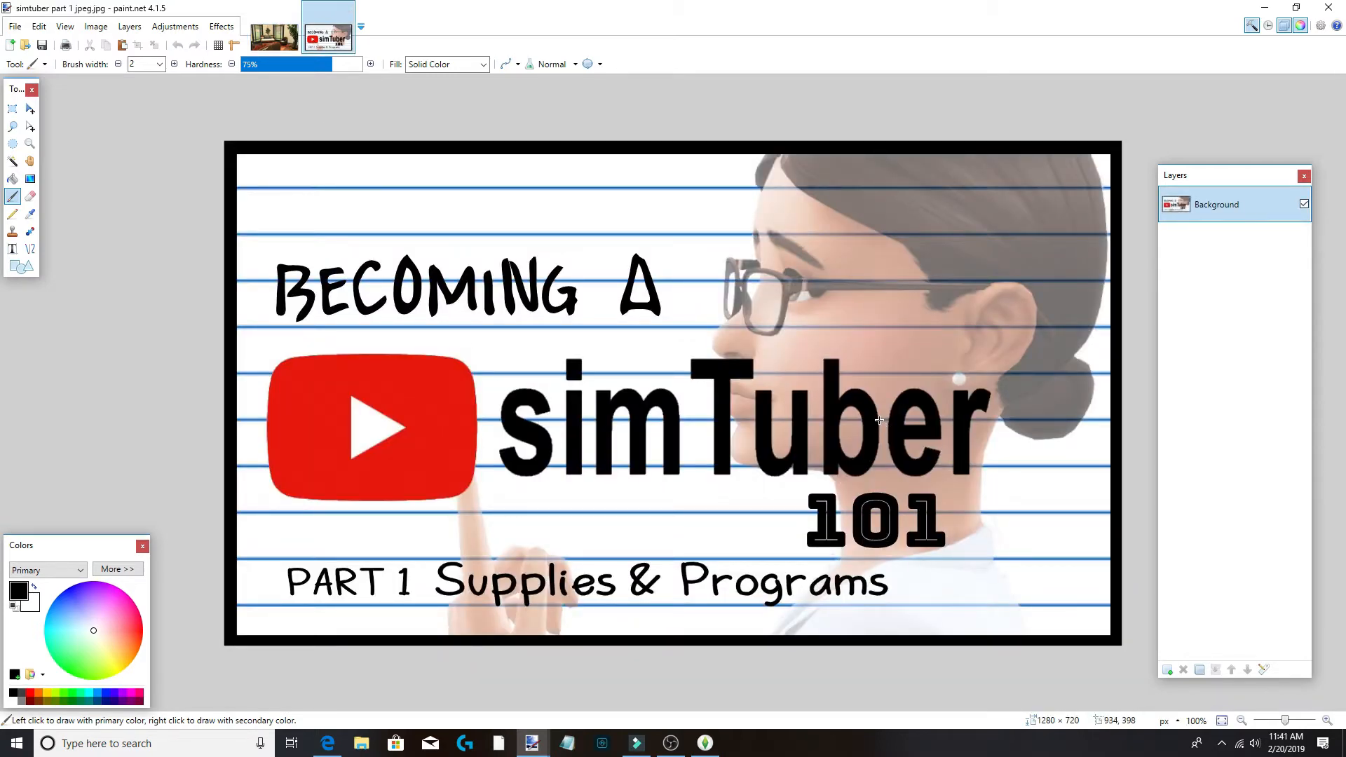
{"action": "key", "text": "ctrl+v"}
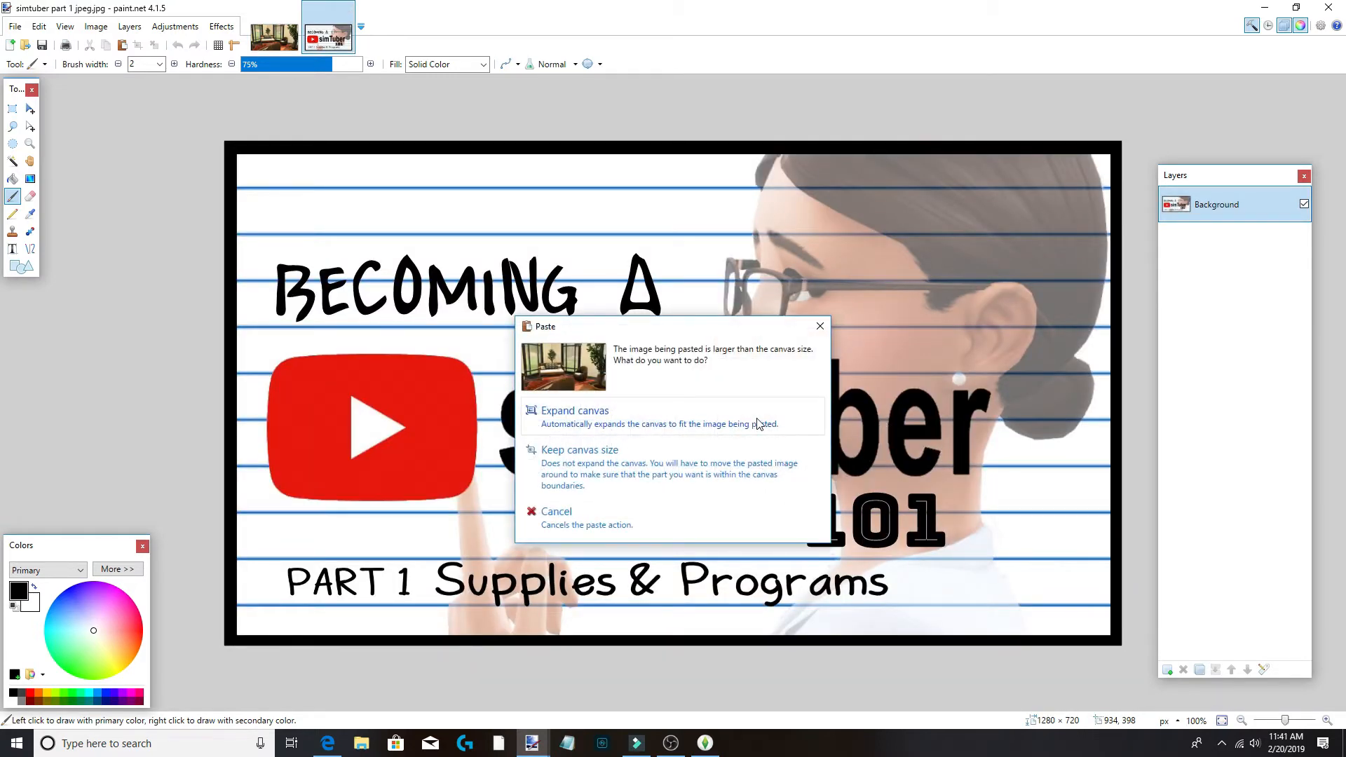
{"action": "left_click", "coordinate": [591, 470]}
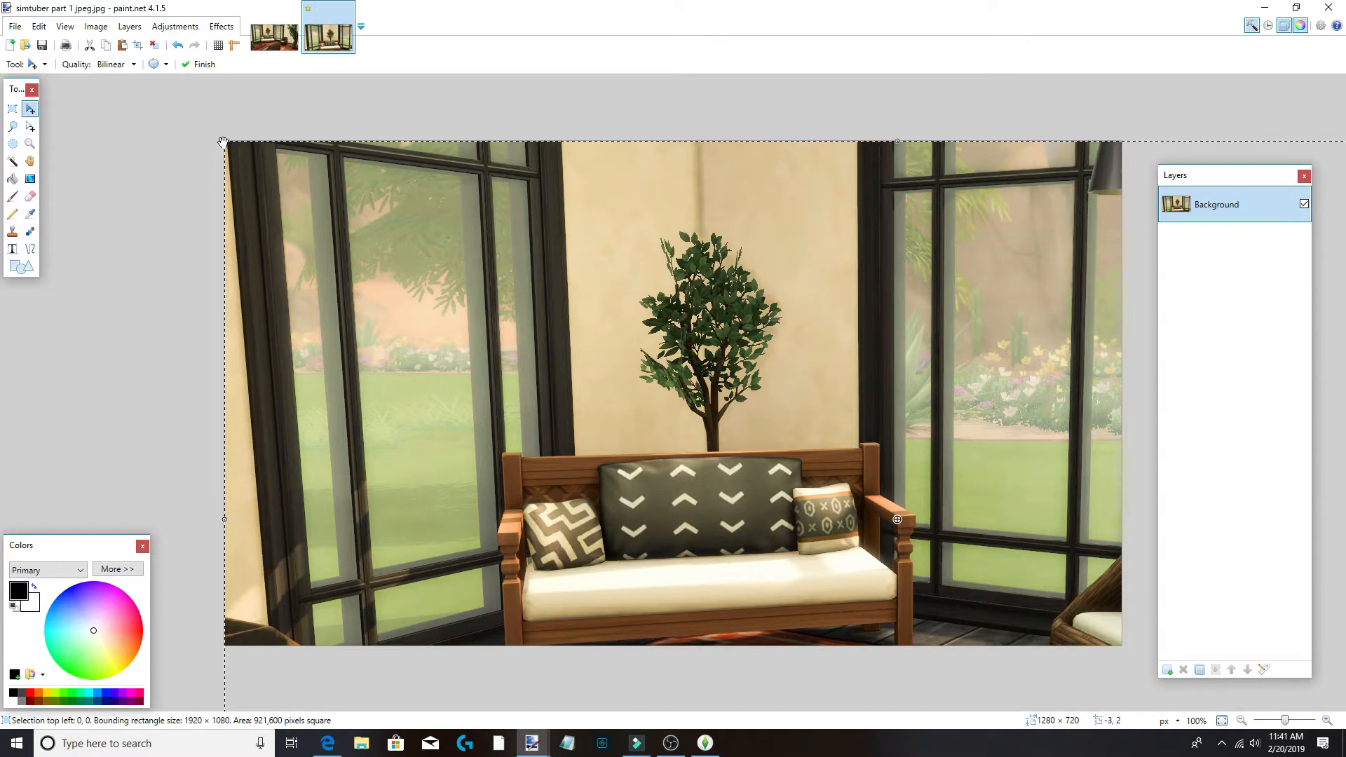
Scale the pasted room picture down to about 1354 × 762 pixels and move it back over the canvas's upper-left corner.
{"action": "left_click_drag", "start_coordinate": [224, 140], "coordinate": [329, 201]}
{"action": "key", "text": "ctrl+z"}
{"action": "left_click_drag", "start_coordinate": [225, 142], "coordinate": [469, 279]}
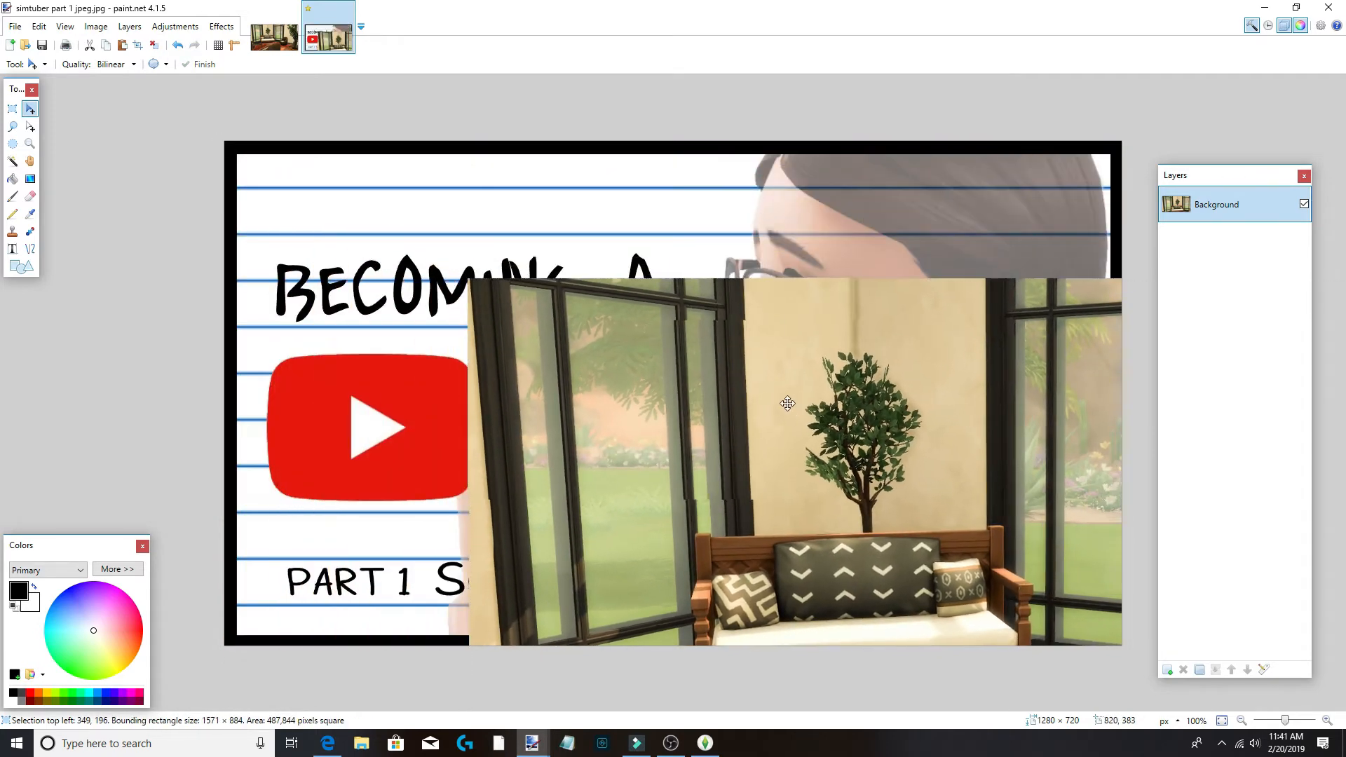
{"action": "left_click_drag", "start_coordinate": [797, 407], "coordinate": [569, 295]}
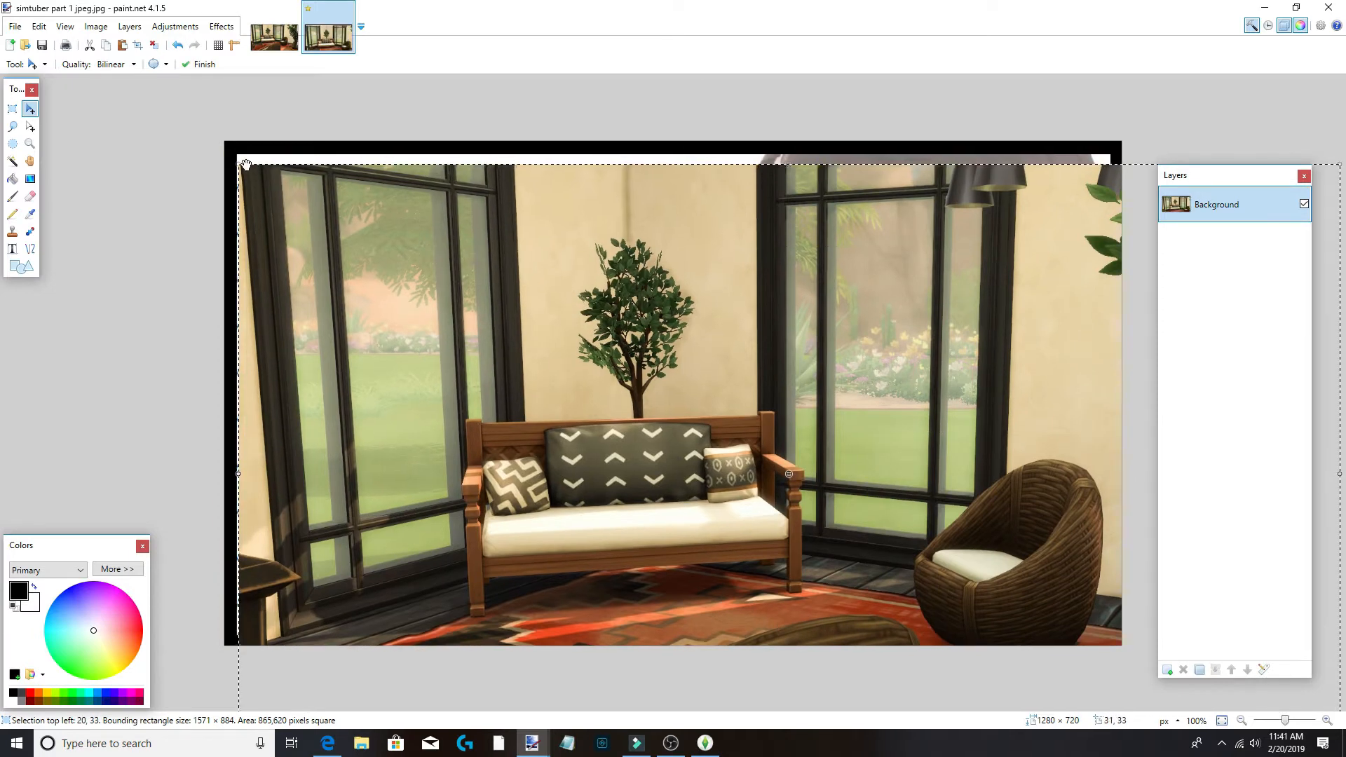
{"action": "left_click_drag", "start_coordinate": [236, 164], "coordinate": [366, 250]}
{"action": "left_click_drag", "start_coordinate": [621, 418], "coordinate": [453, 310]}
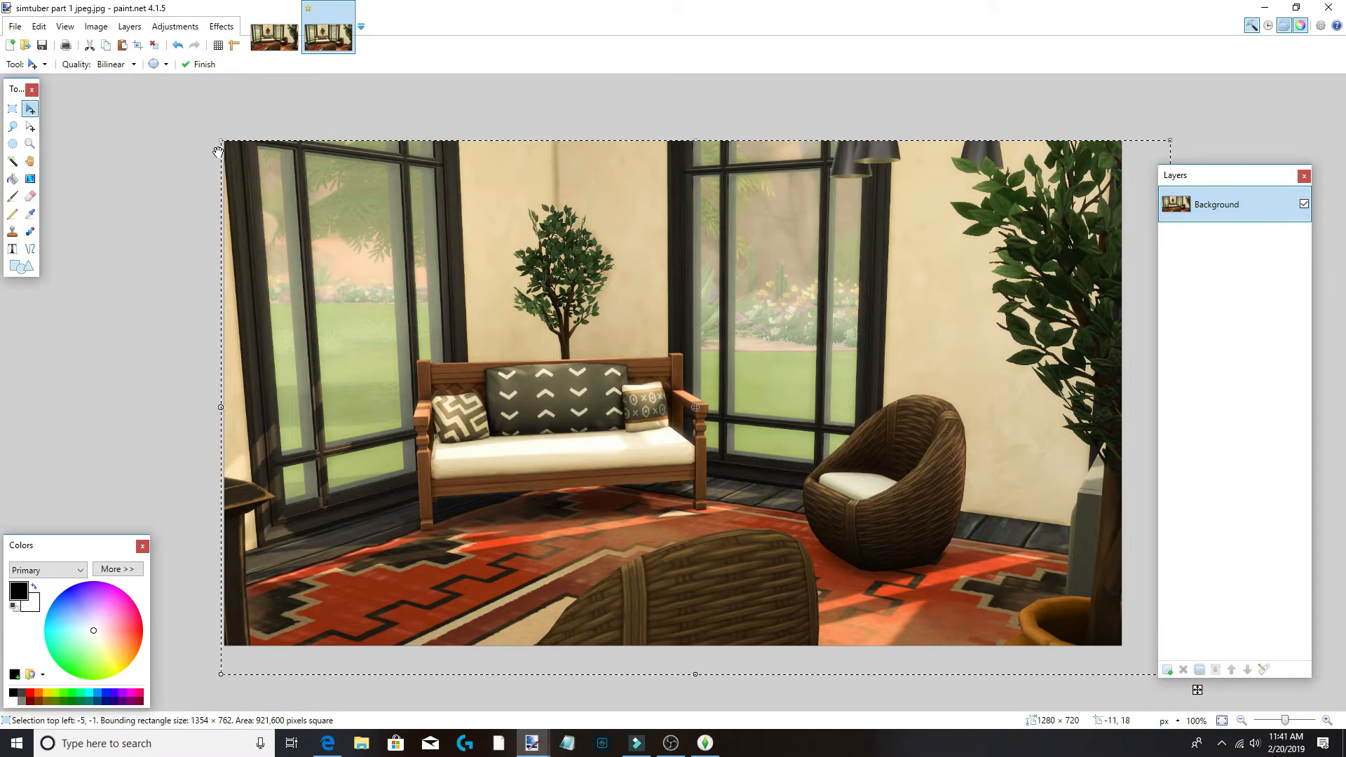
Refine the pasted picture's size to about 1309 × 736 pixels, positioned so it slightly overlaps every edge of the canvas.
{"action": "left_click_drag", "start_coordinate": [220, 138], "coordinate": [288, 178]}
{"action": "left_click_drag", "start_coordinate": [510, 295], "coordinate": [442, 260]}
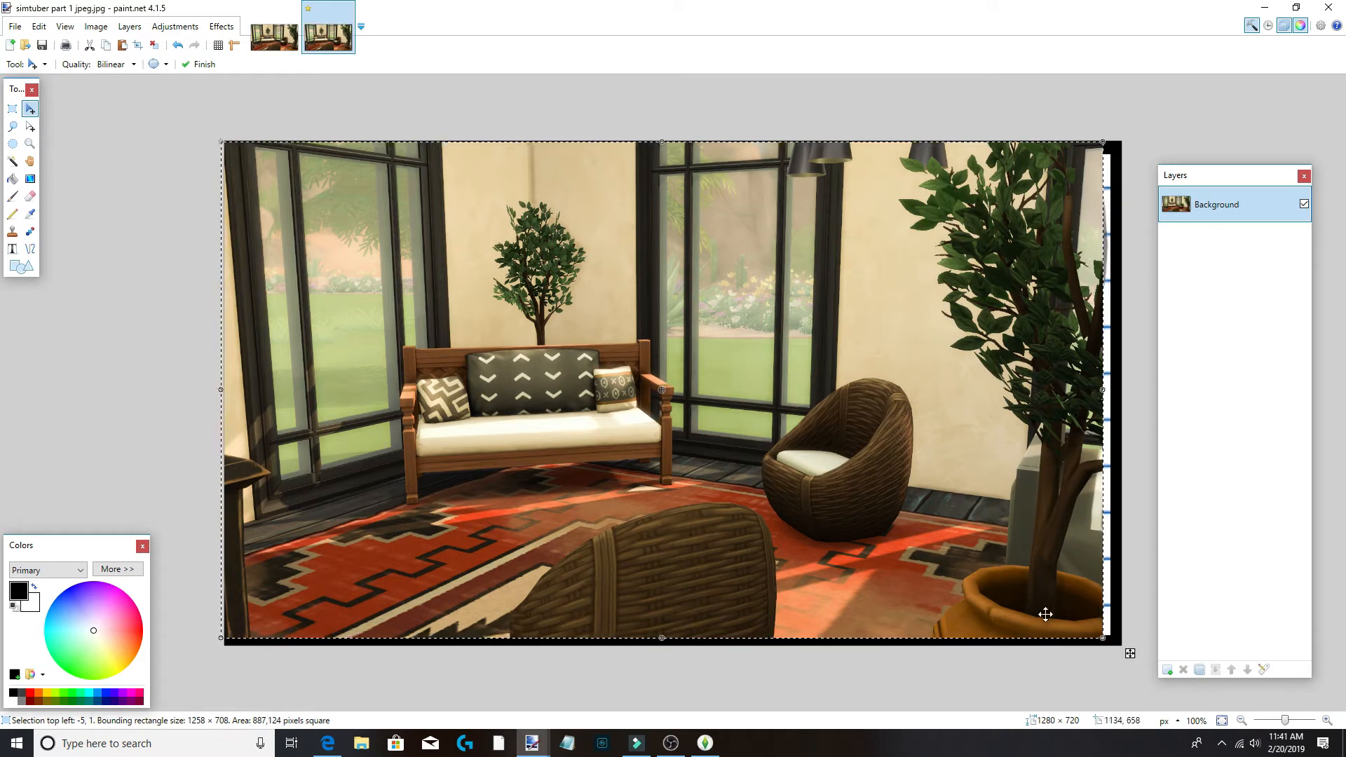
{"action": "left_click_drag", "start_coordinate": [1114, 644], "coordinate": [1132, 654]}
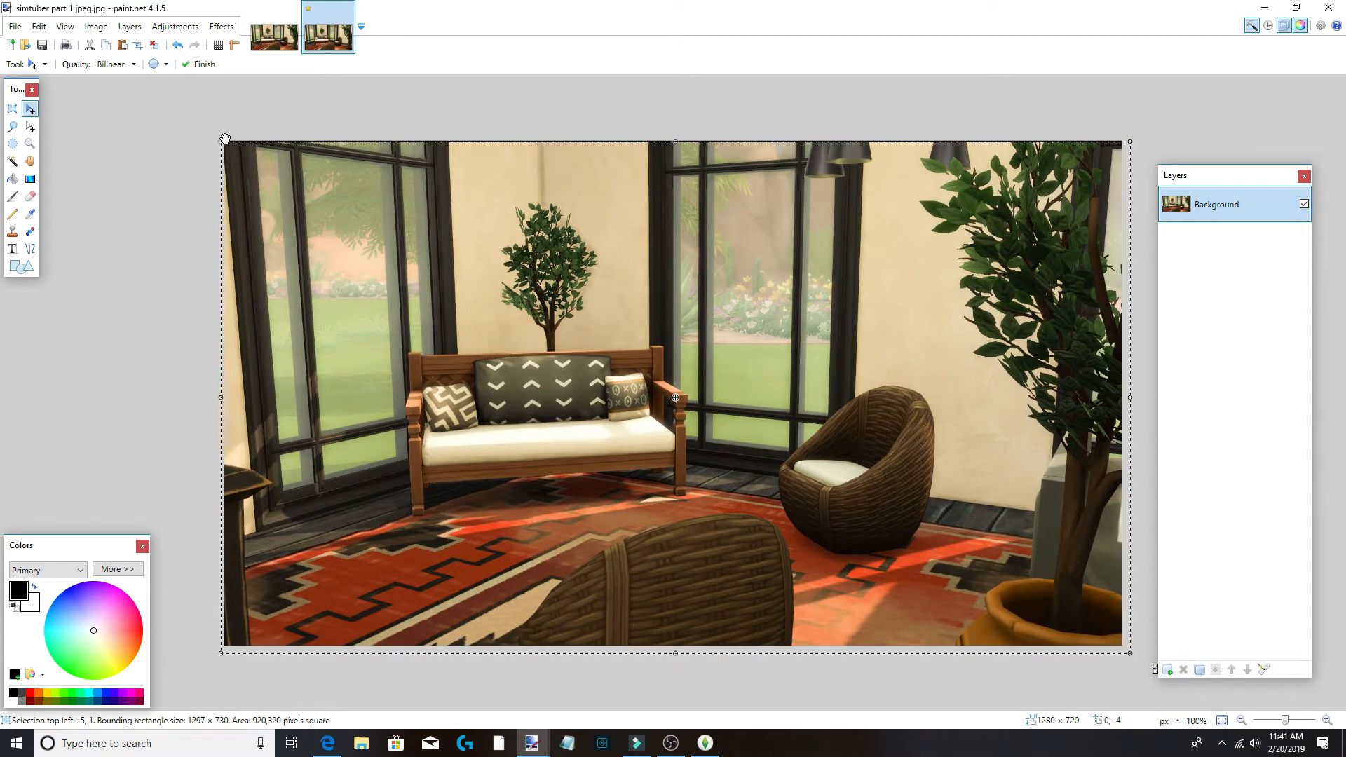
{"action": "mouse_move", "coordinate": [217, 142]}
{"action": "left_mouse_down"}
{"action": "mouse_move", "coordinate": [210, 126]}
{"action": "mouse_move", "coordinate": [209, 138]}
{"action": "left_mouse_up"}
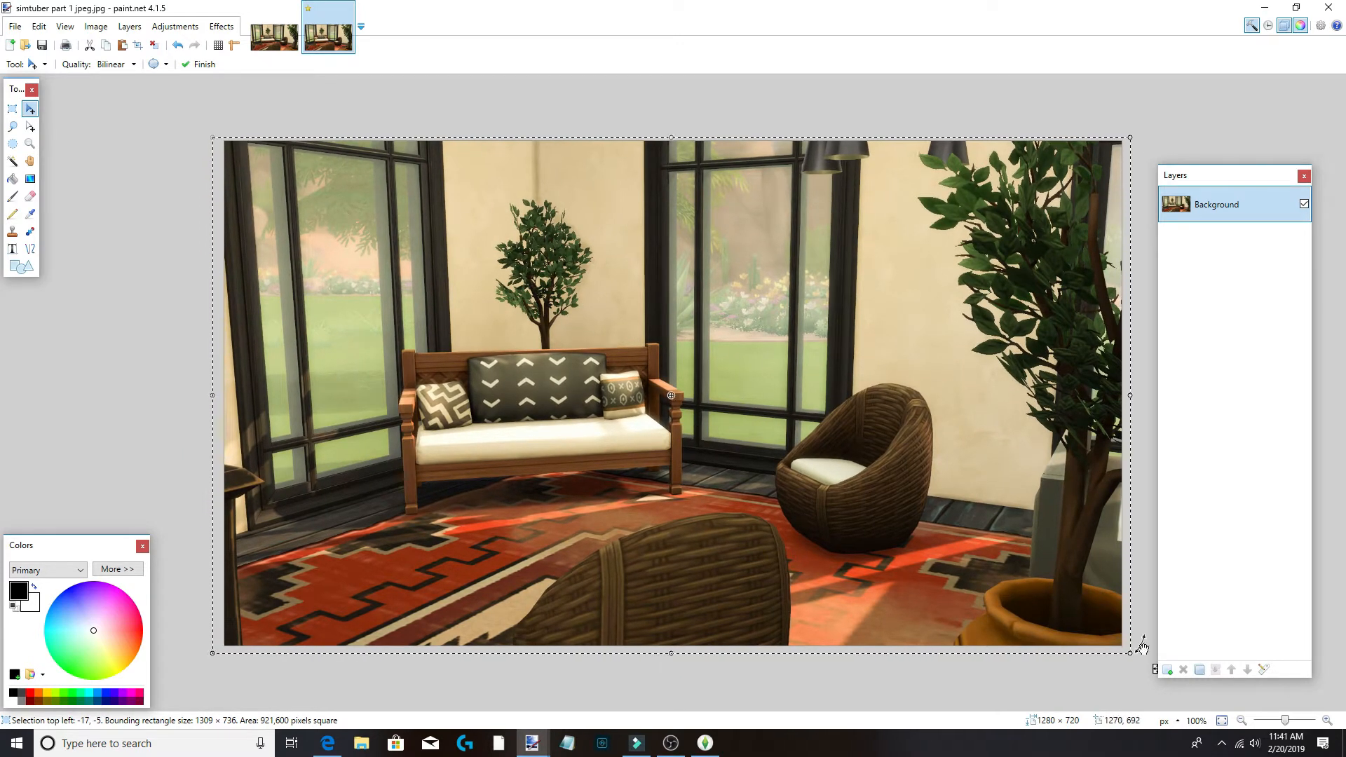
Add a new layer above the background and clear the selection around the room picture.
{"action": "left_click", "coordinate": [1168, 670]}
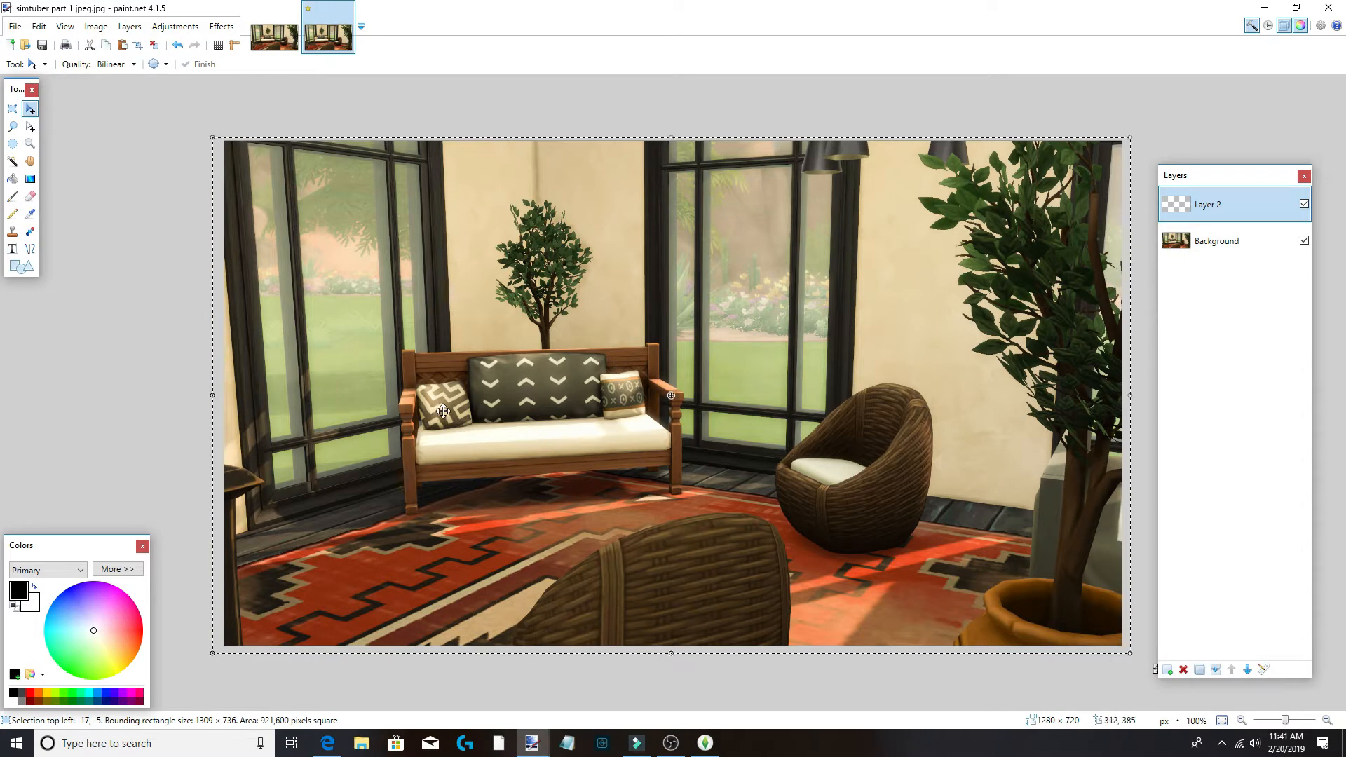
{"action": "key", "text": "ctrl+d"}
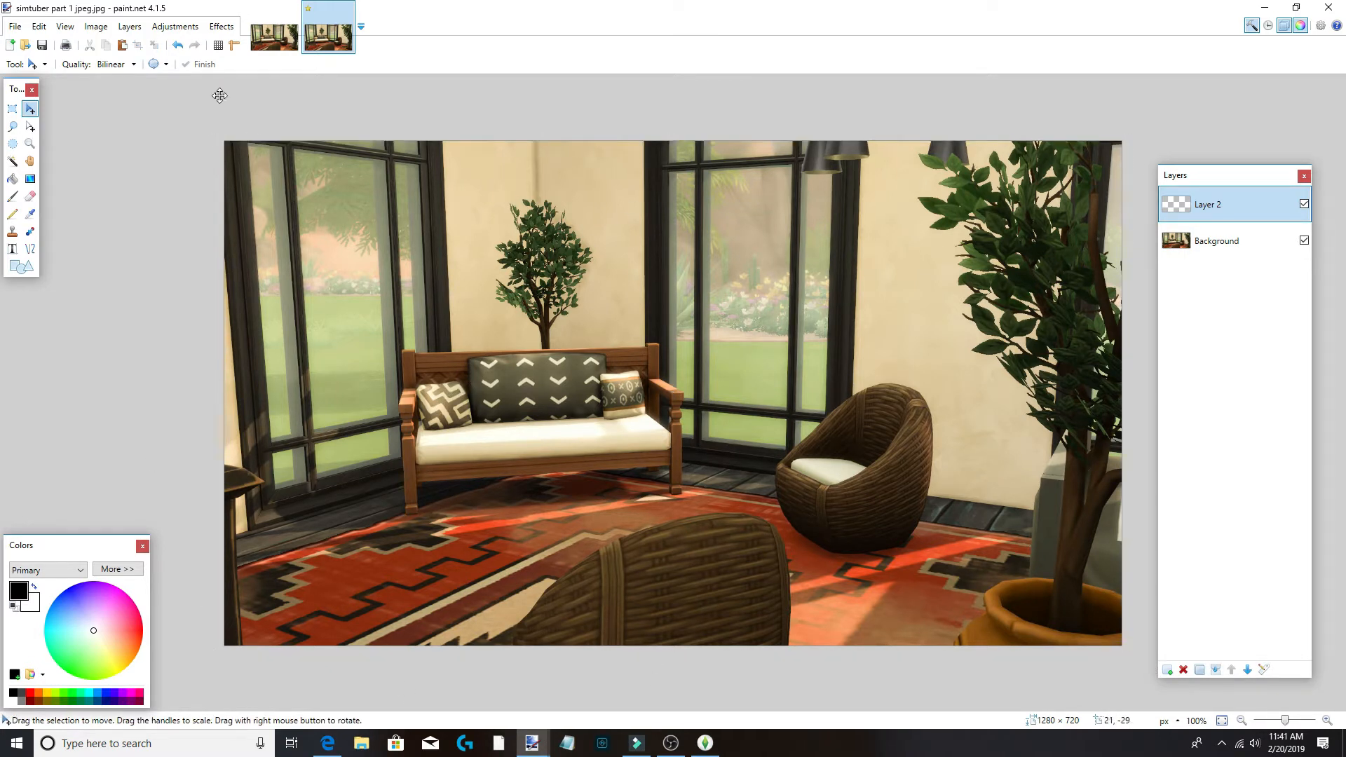
Draw a black rectangle outline of about 1229 × 683 pixels just inside the canvas edges, using the Shapes tool.
{"action": "left_click", "coordinate": [28, 271]}
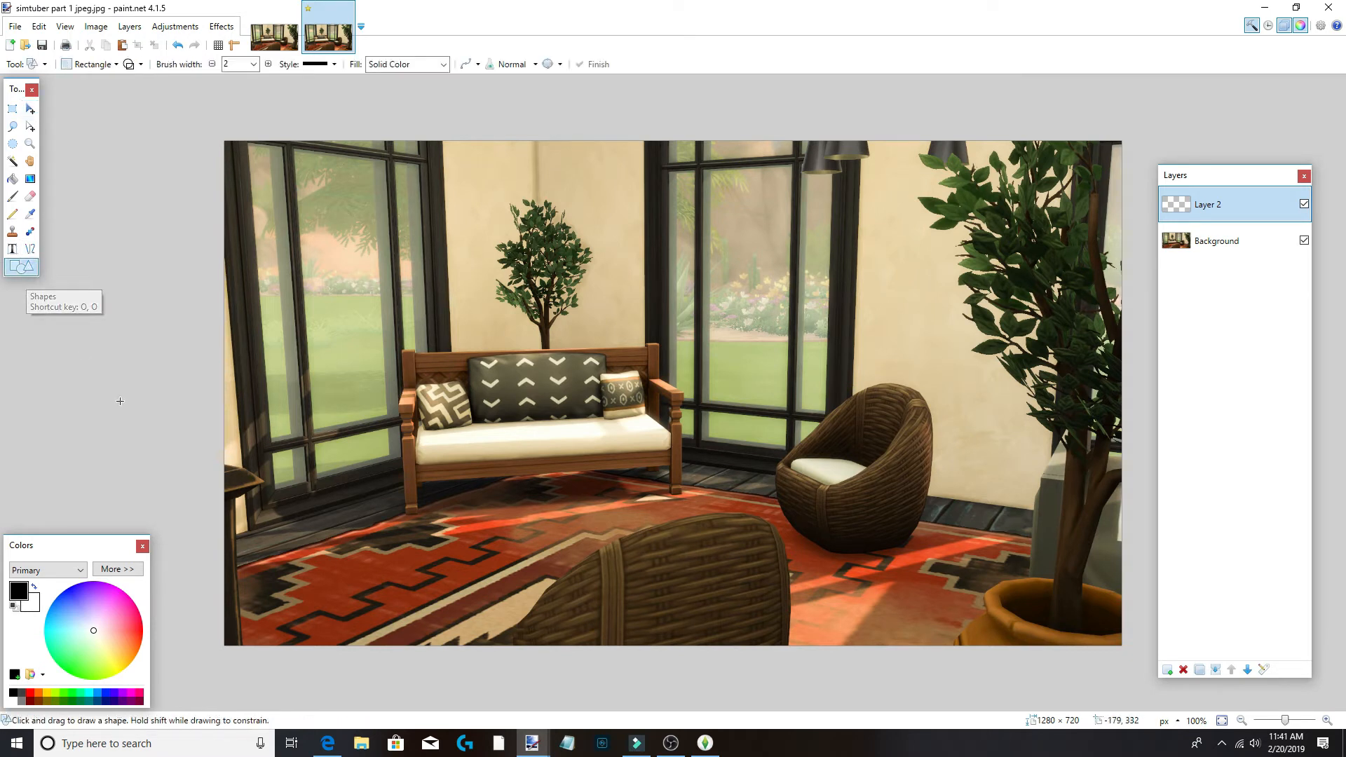
{"action": "left_click", "coordinate": [107, 65]}
{"action": "left_click", "coordinate": [39, 124]}
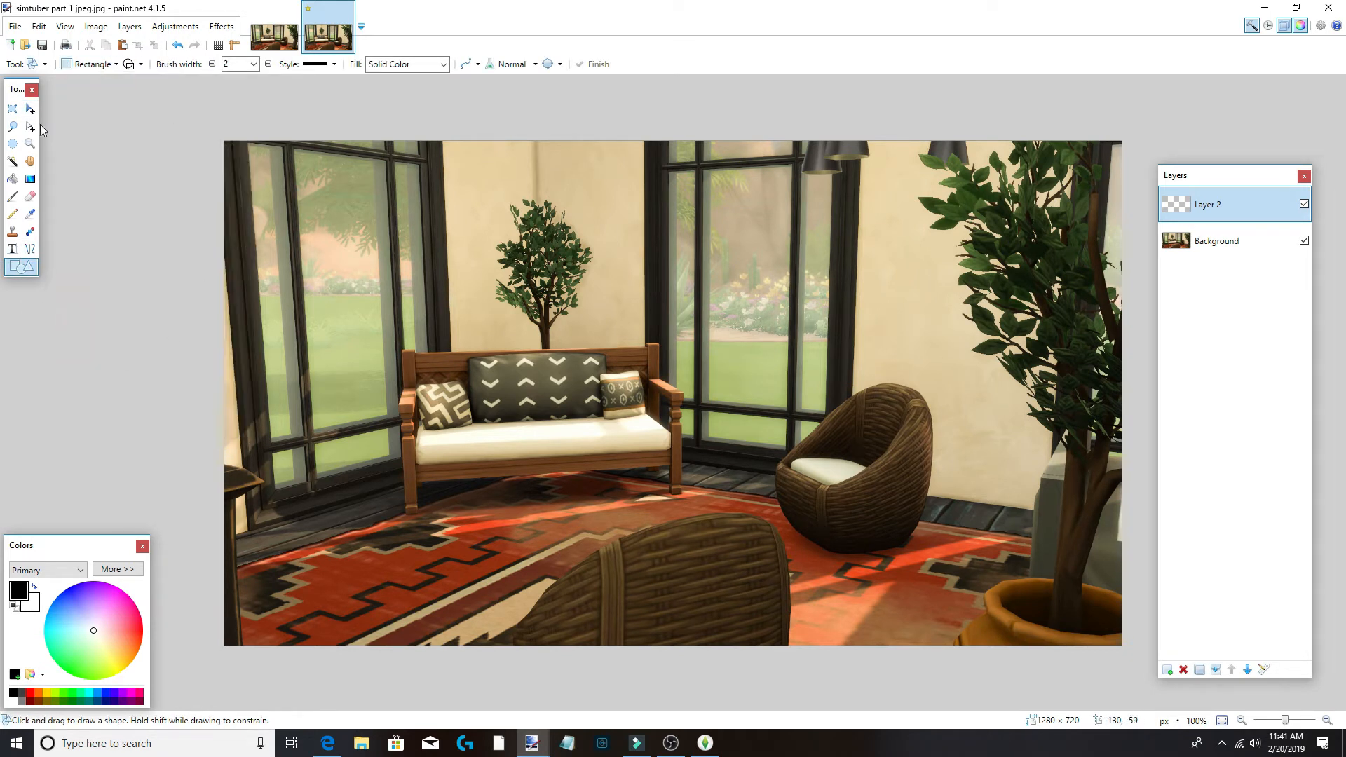
{"action": "left_click", "coordinate": [110, 65]}
{"action": "left_click", "coordinate": [52, 350]}
{"action": "left_click", "coordinate": [114, 66]}
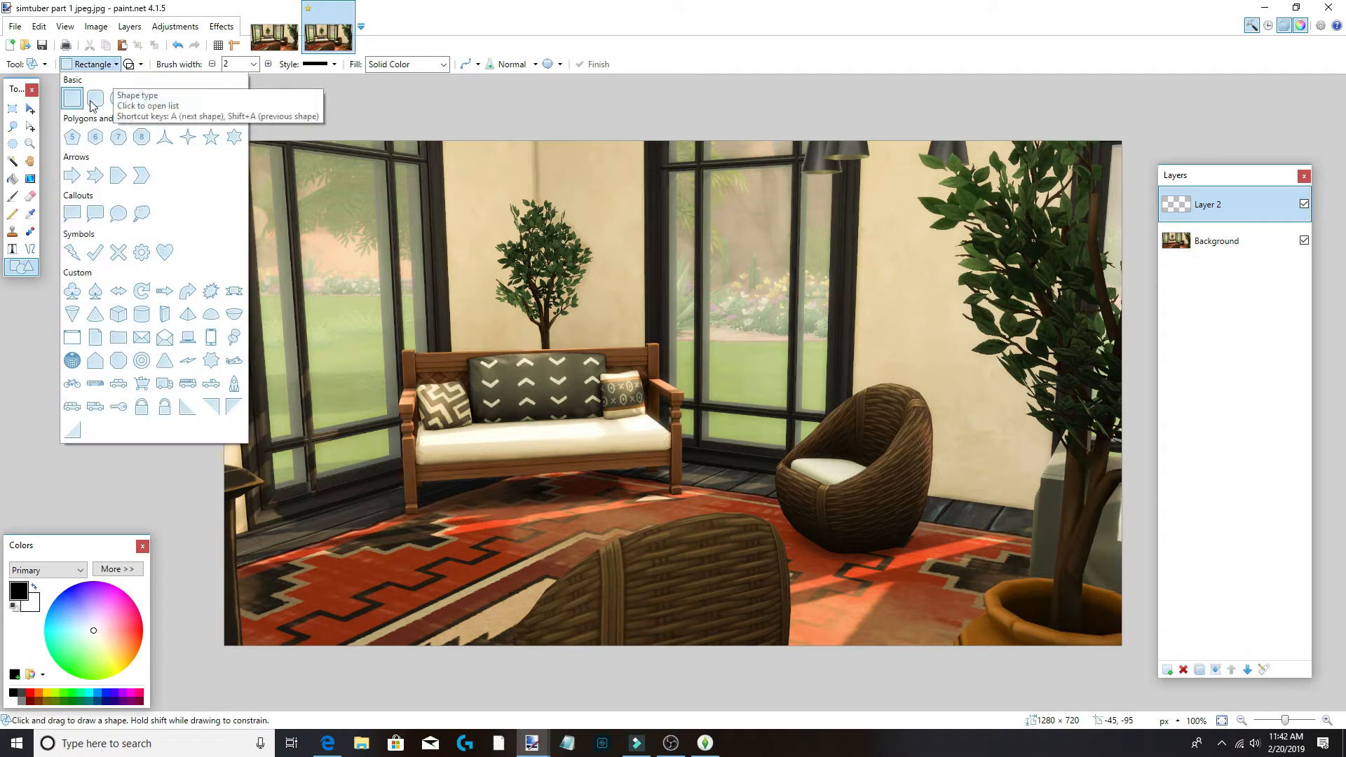
{"action": "left_click", "coordinate": [93, 106]}
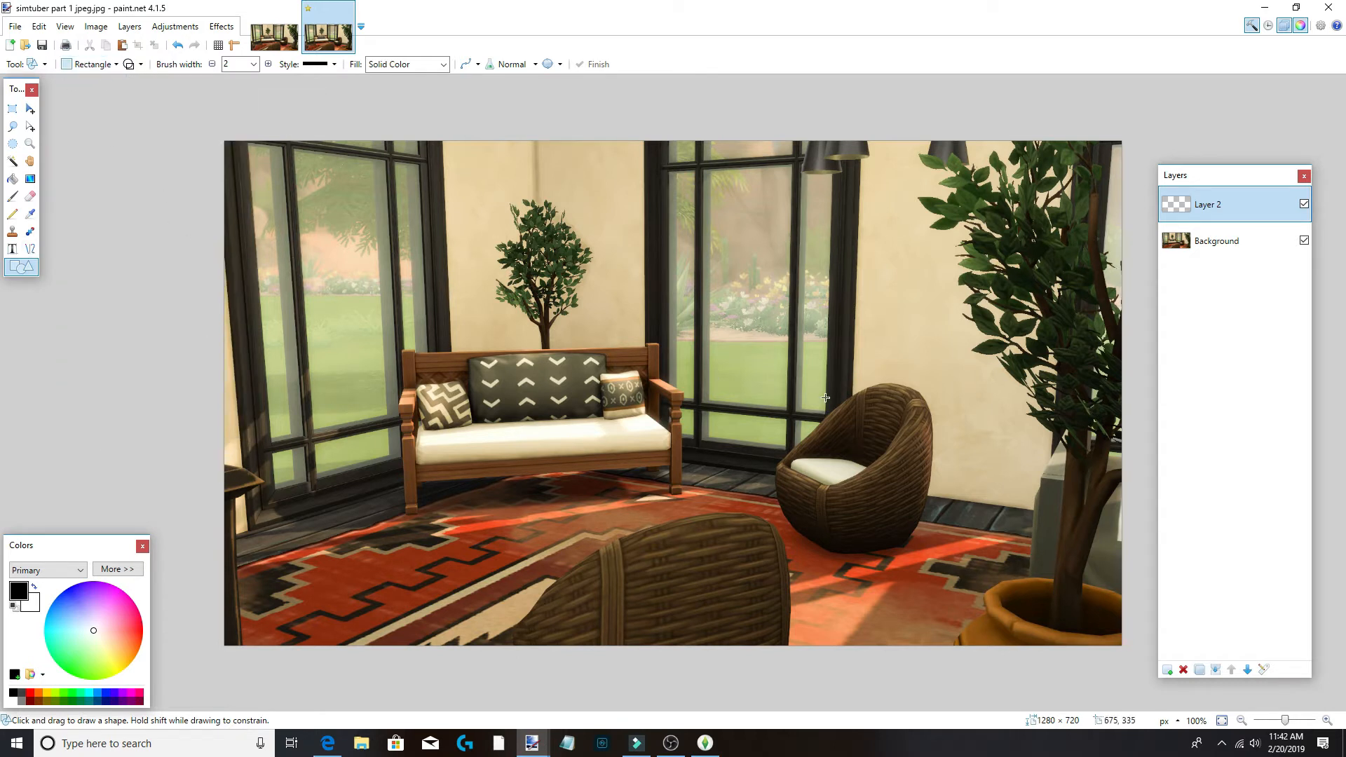
{"action": "left_click_drag", "start_coordinate": [238, 153], "coordinate": [1099, 632]}
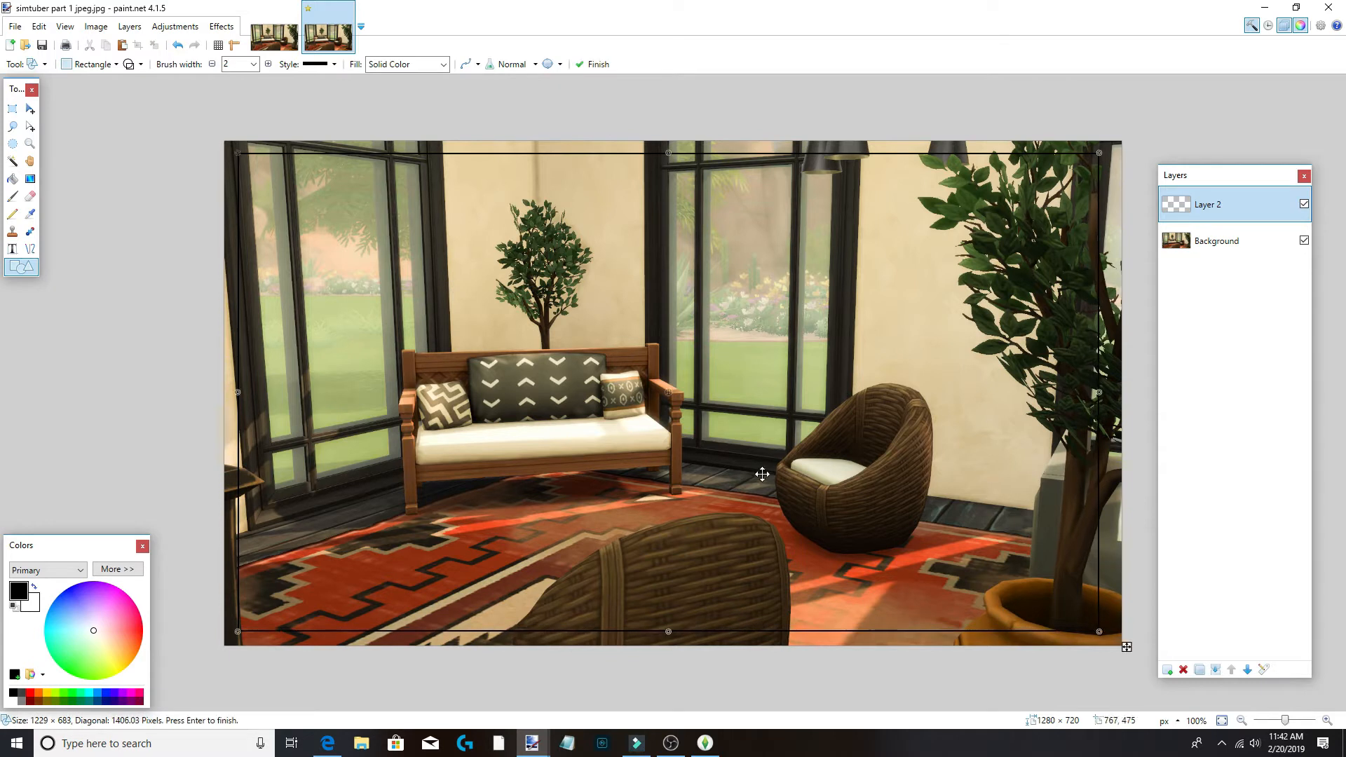
Set the rectangle's brush width to 10 and stretch it to the canvas edges, about 1281 × 721 pixels, as a finished border.
{"action": "left_click", "coordinate": [254, 64]}
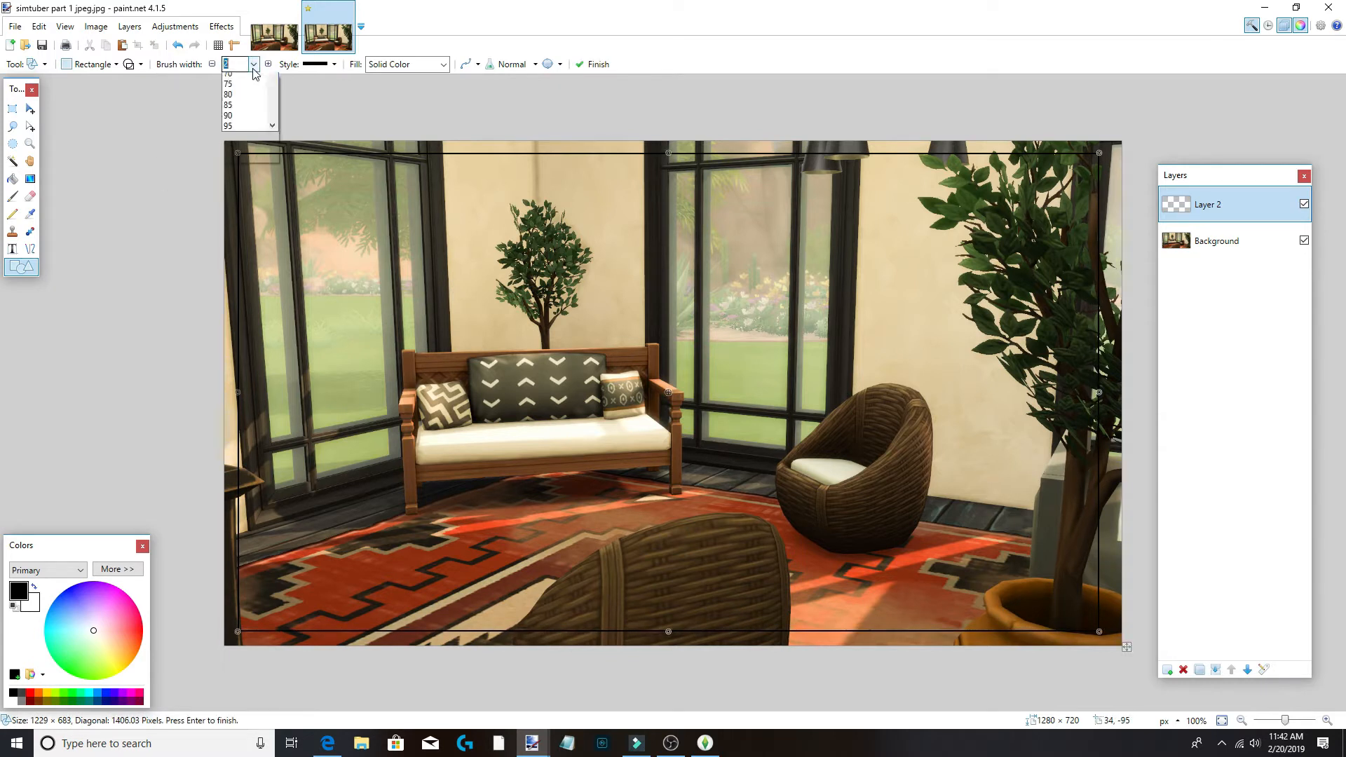
{"action": "left_click", "coordinate": [257, 163]}
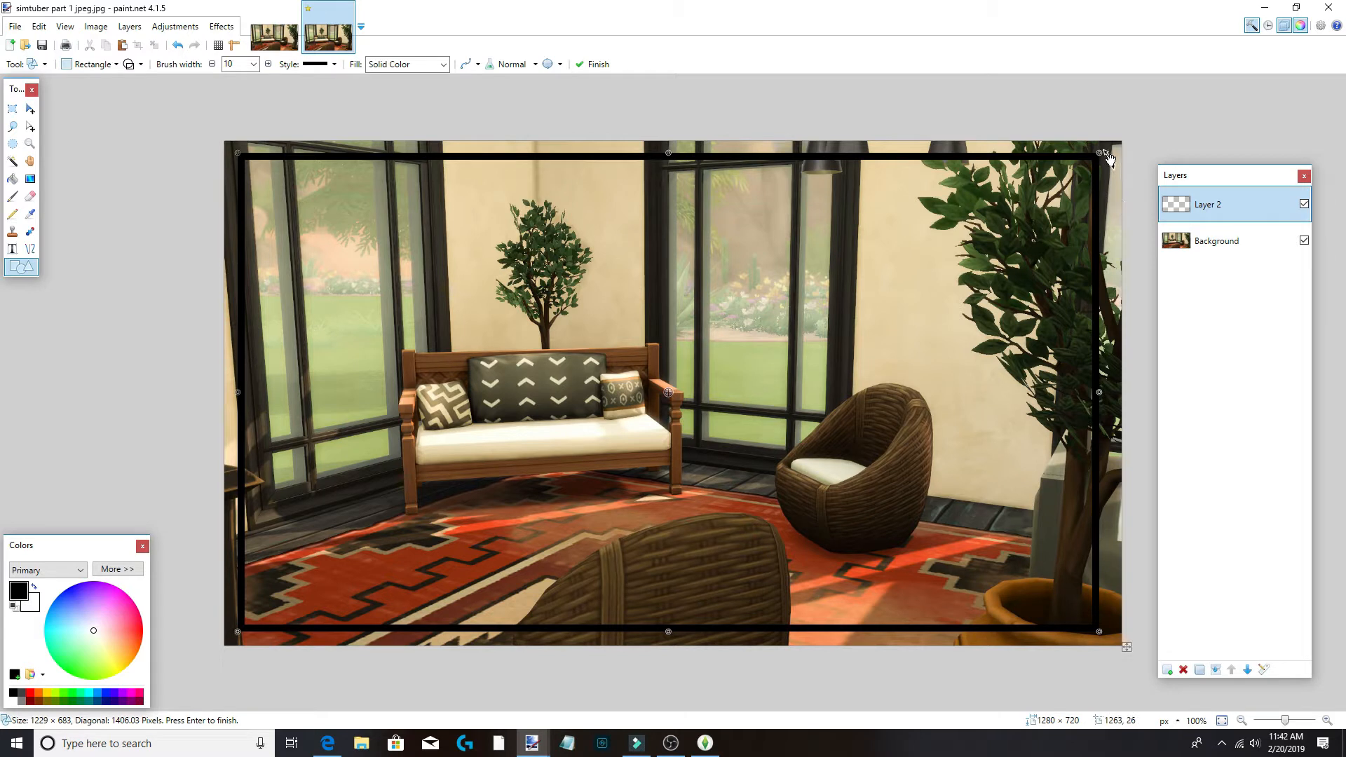
{"action": "left_click_drag", "start_coordinate": [1099, 152], "coordinate": [1122, 141]}
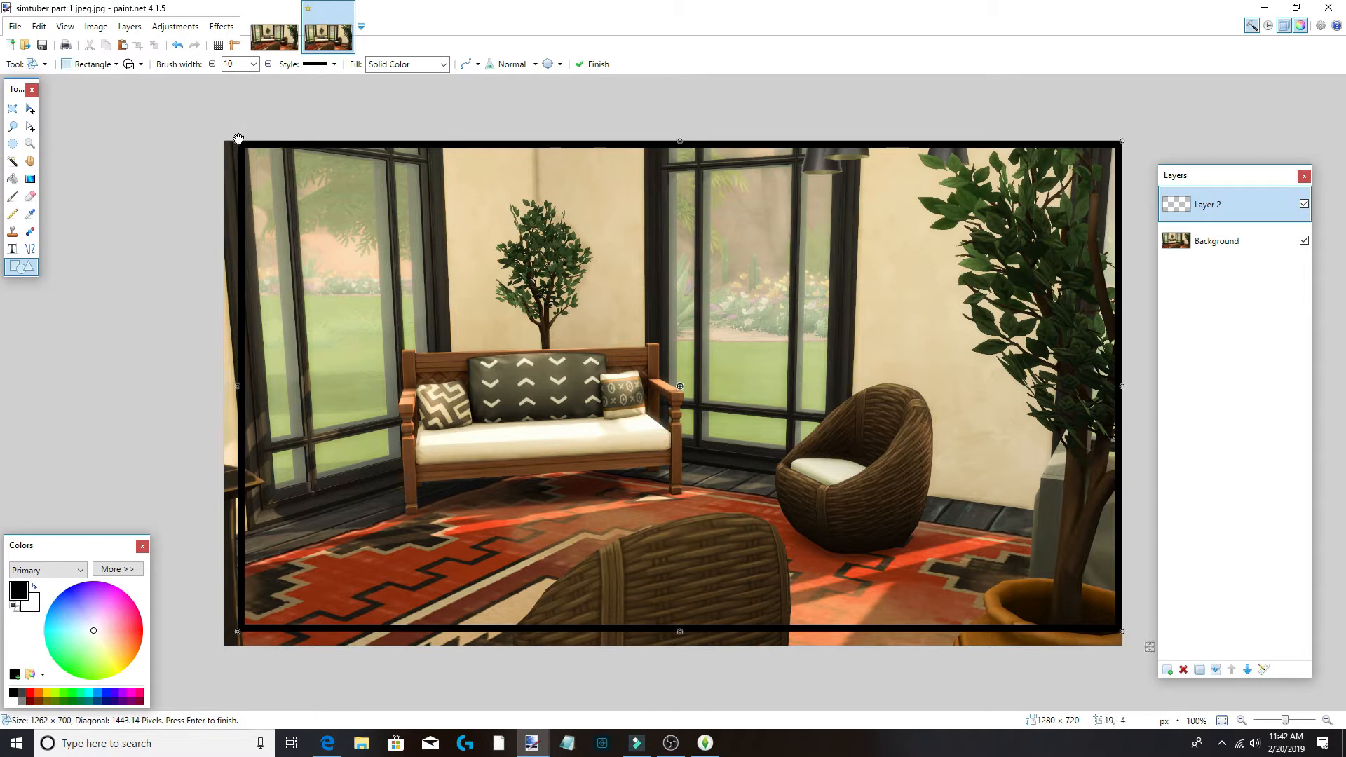
{"action": "left_click_drag", "start_coordinate": [237, 140], "coordinate": [226, 141]}
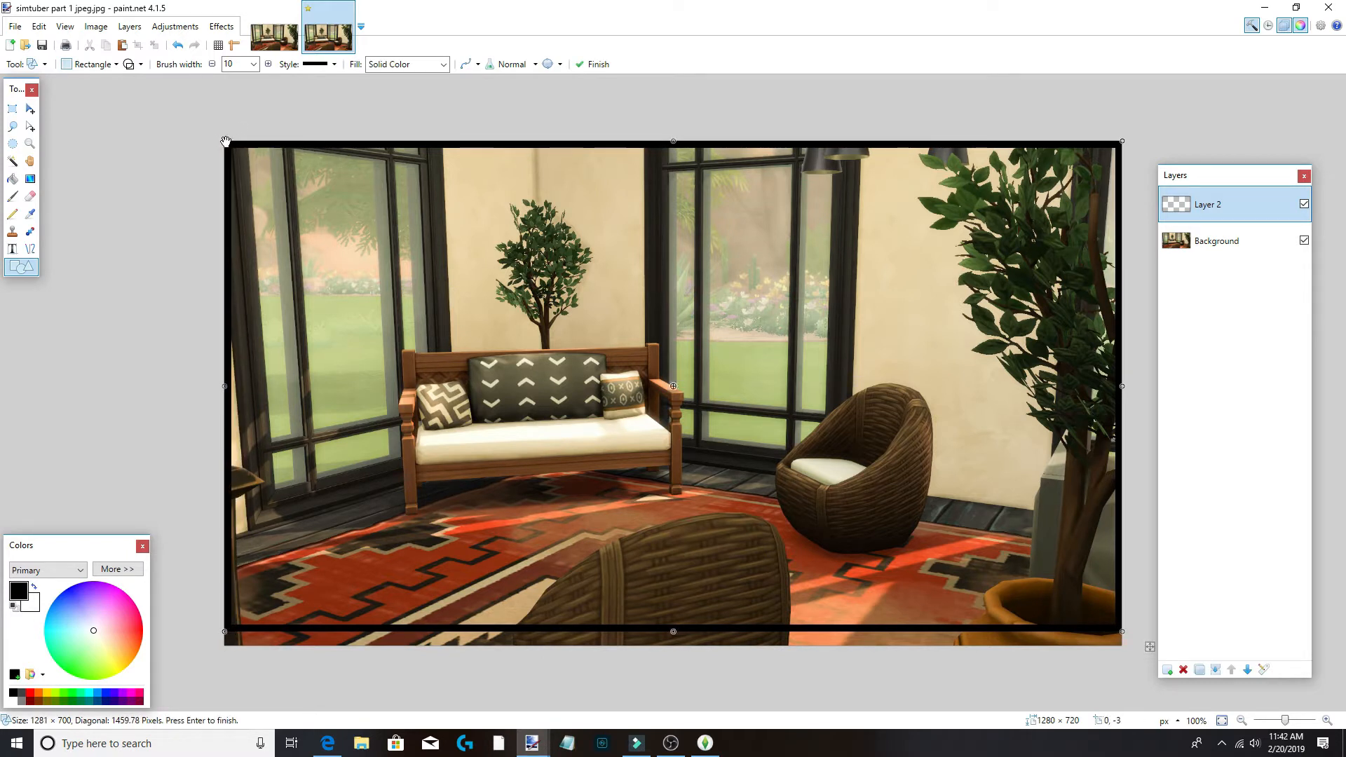
{"action": "left_click_drag", "start_coordinate": [673, 631], "coordinate": [674, 647]}
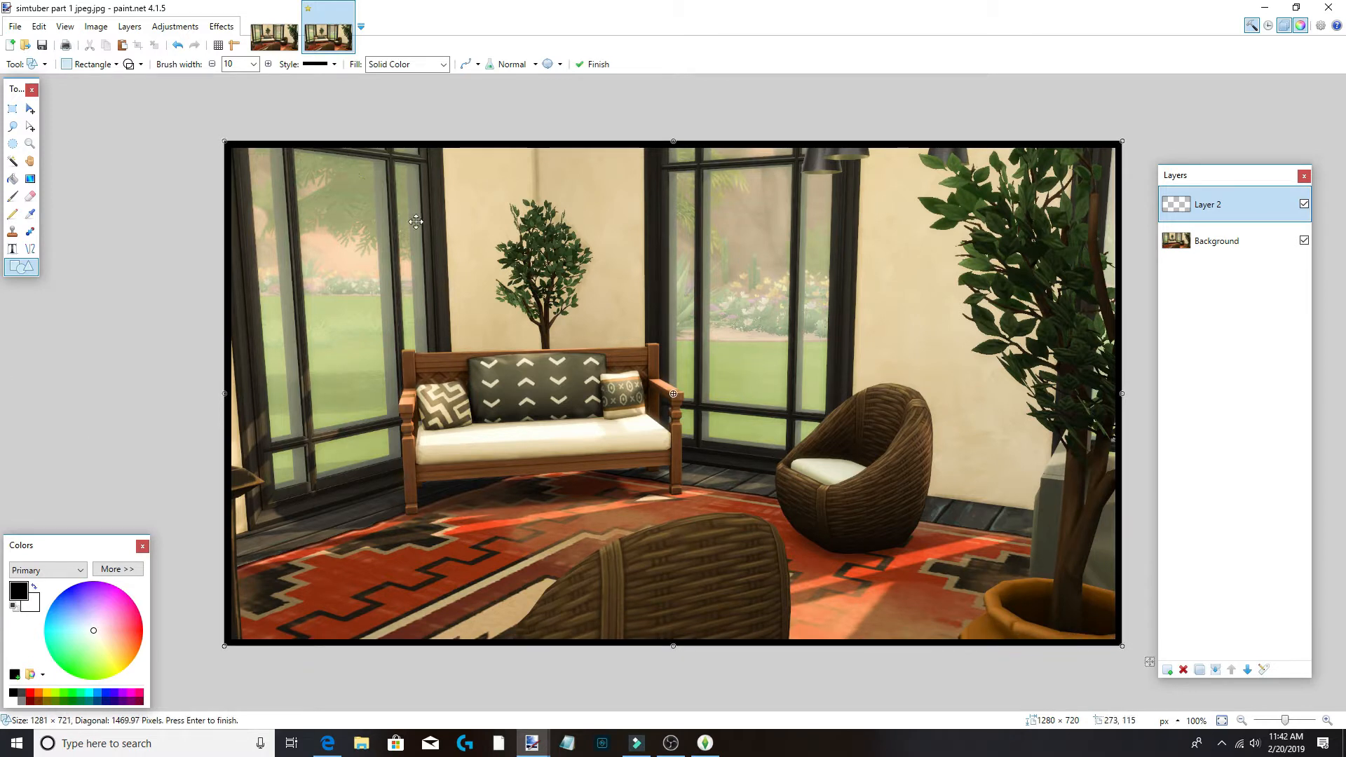
{"action": "key", "text": "Return"}
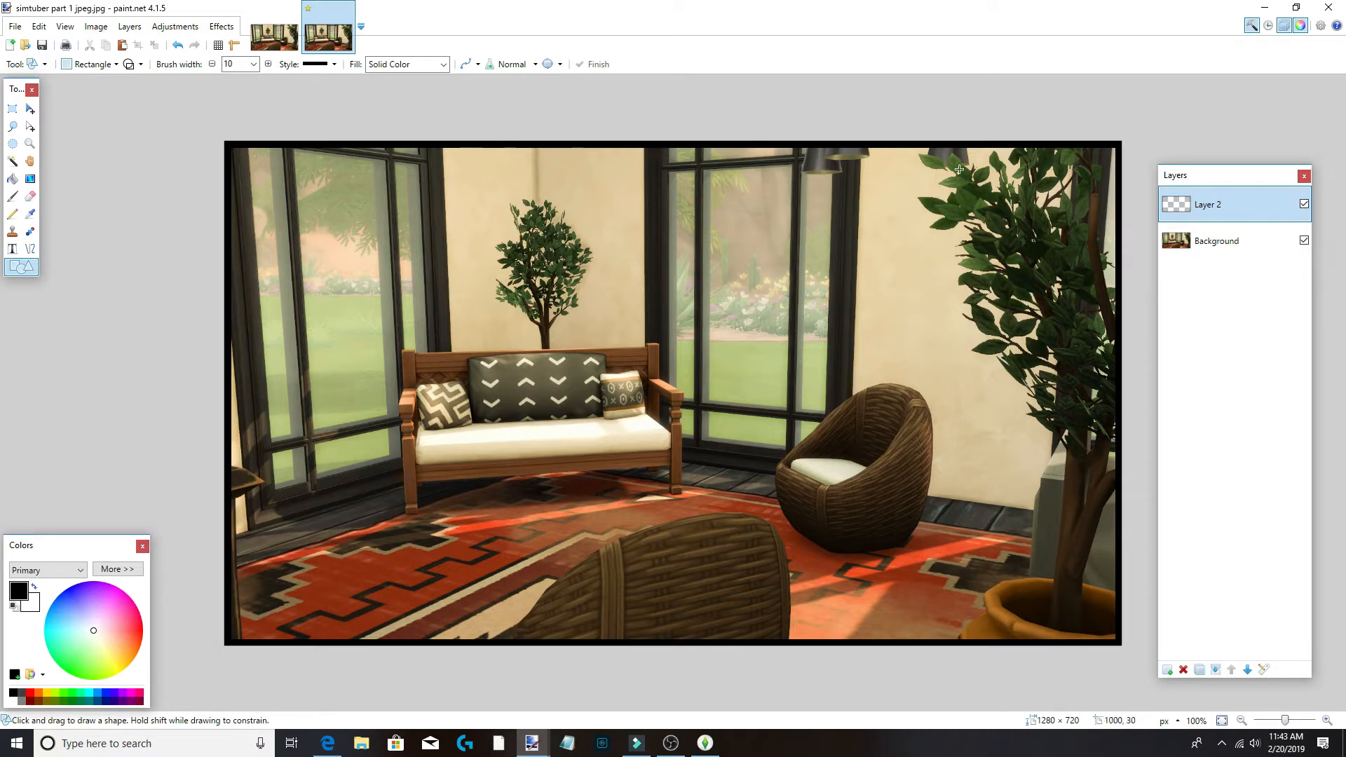
Add another new layer above the border layer and keep it active.
{"action": "left_click", "coordinate": [1168, 670]}
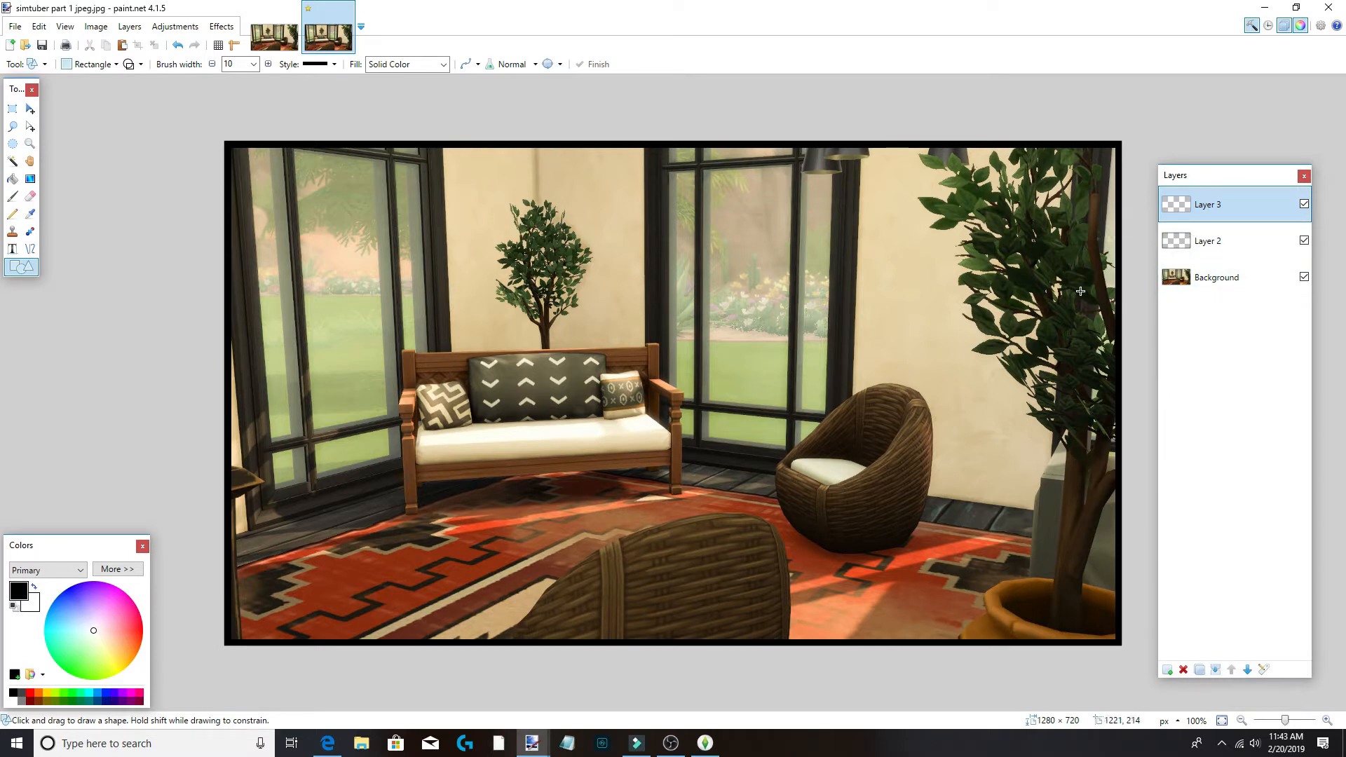
{"action": "left_click_drag", "start_coordinate": [1202, 242], "coordinate": [1230, 241]}
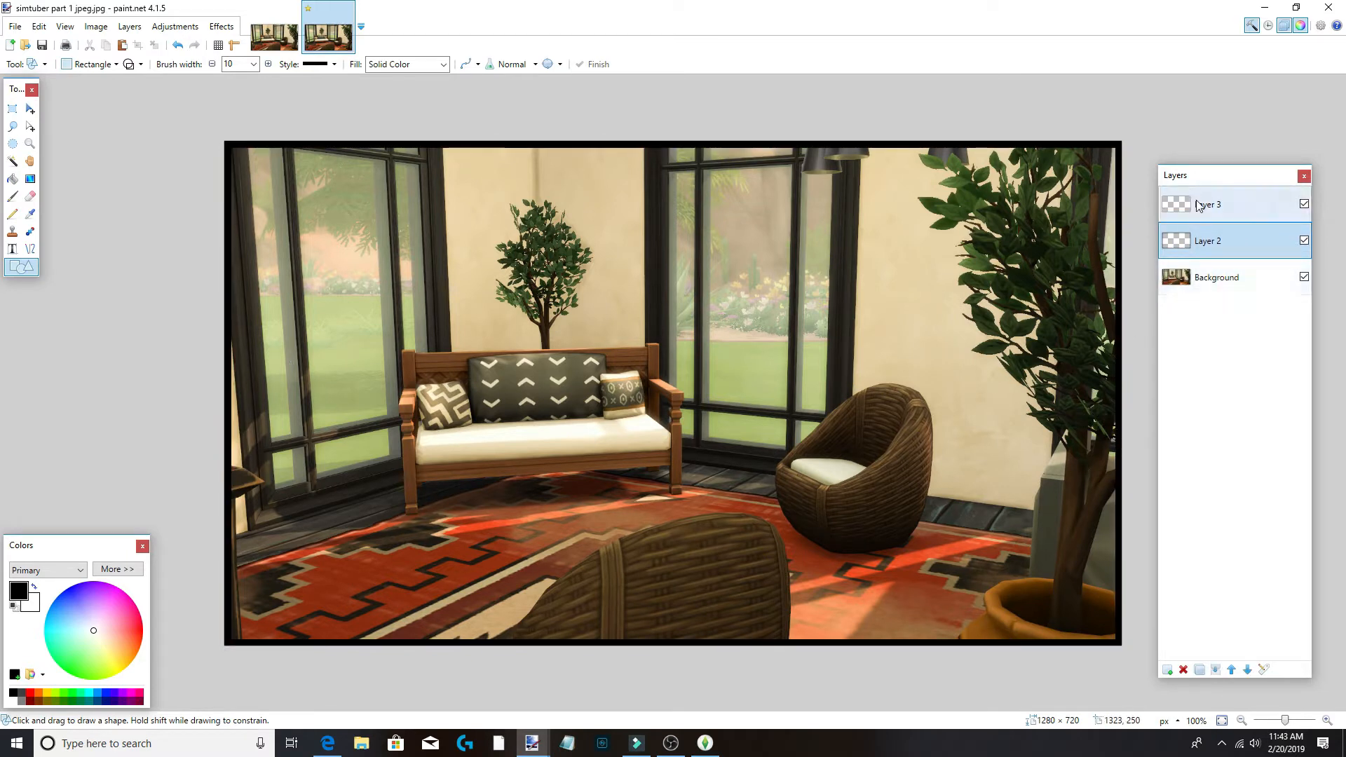
{"action": "left_click", "coordinate": [1199, 205]}
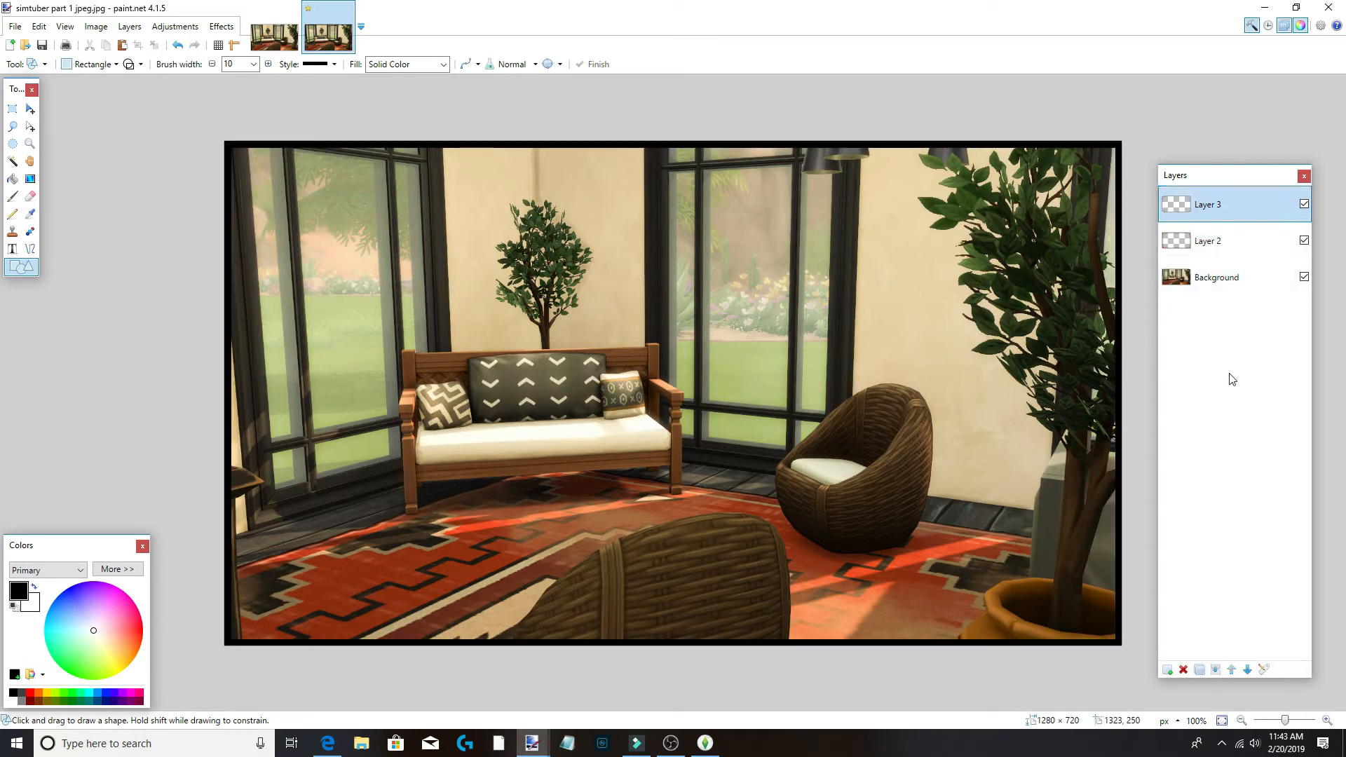
Start the Outlined / Gradient text effect with the text "10 MINUTE" and move its dialog aside to uncover the preview.
{"action": "left_click", "coordinate": [228, 28]}
{"action": "mouse_move", "coordinate": [257, 216]}
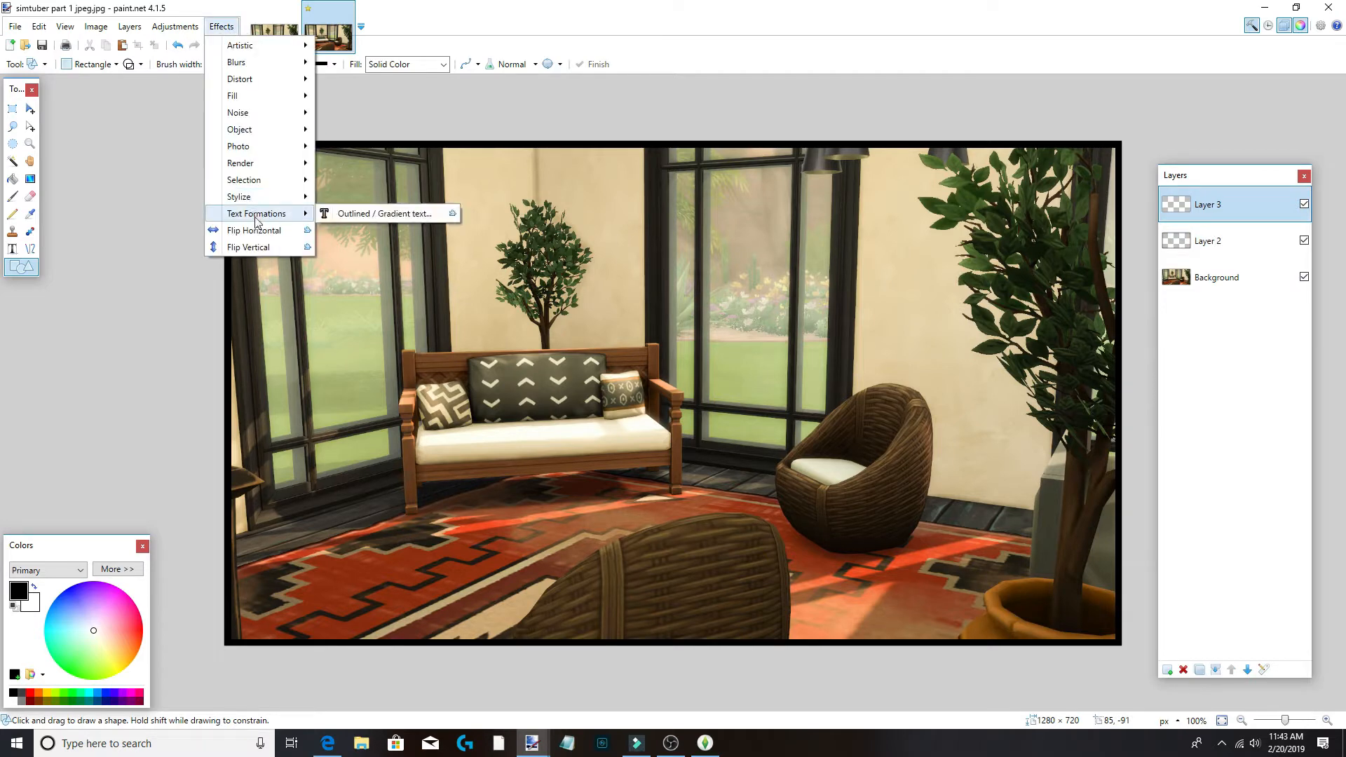
{"action": "left_click", "coordinate": [340, 217]}
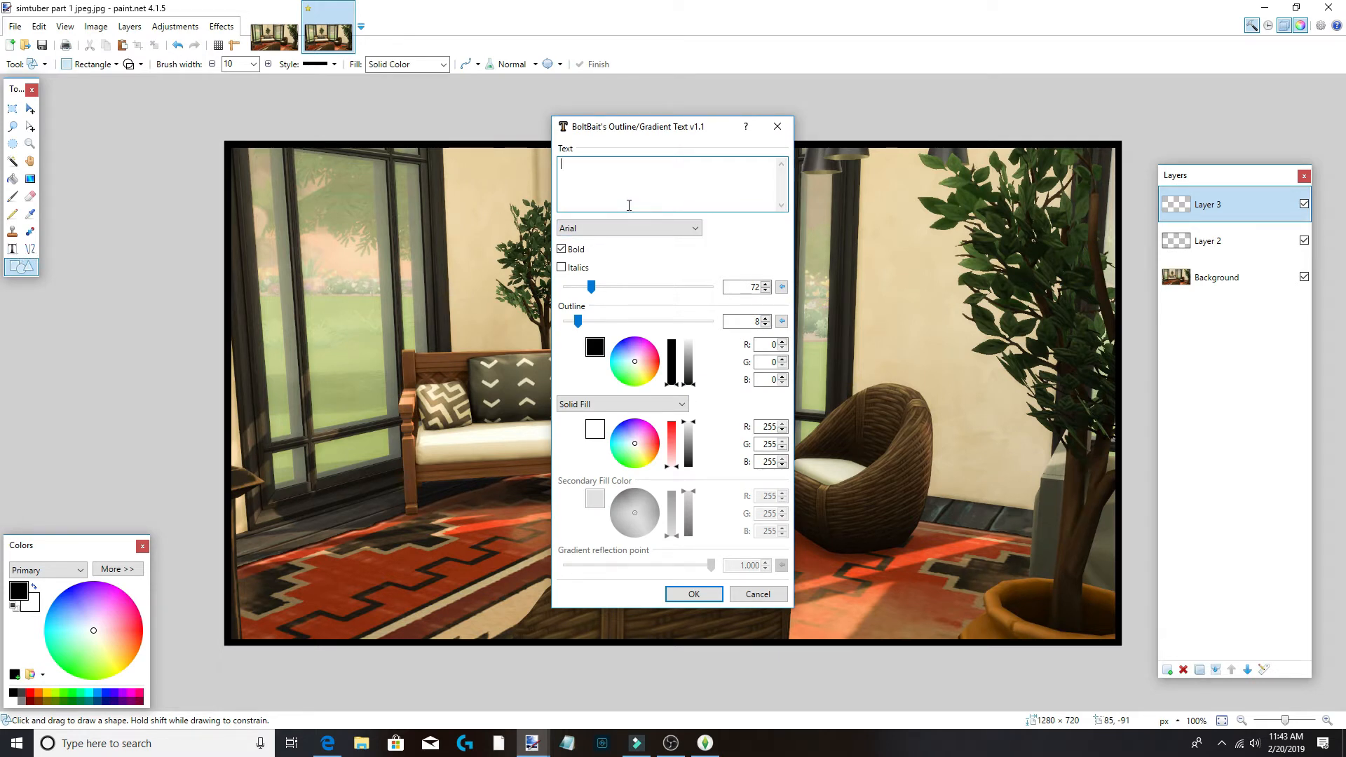
{"action": "type", "text": "10"}
{"action": "type", "text": "MINUTE"}
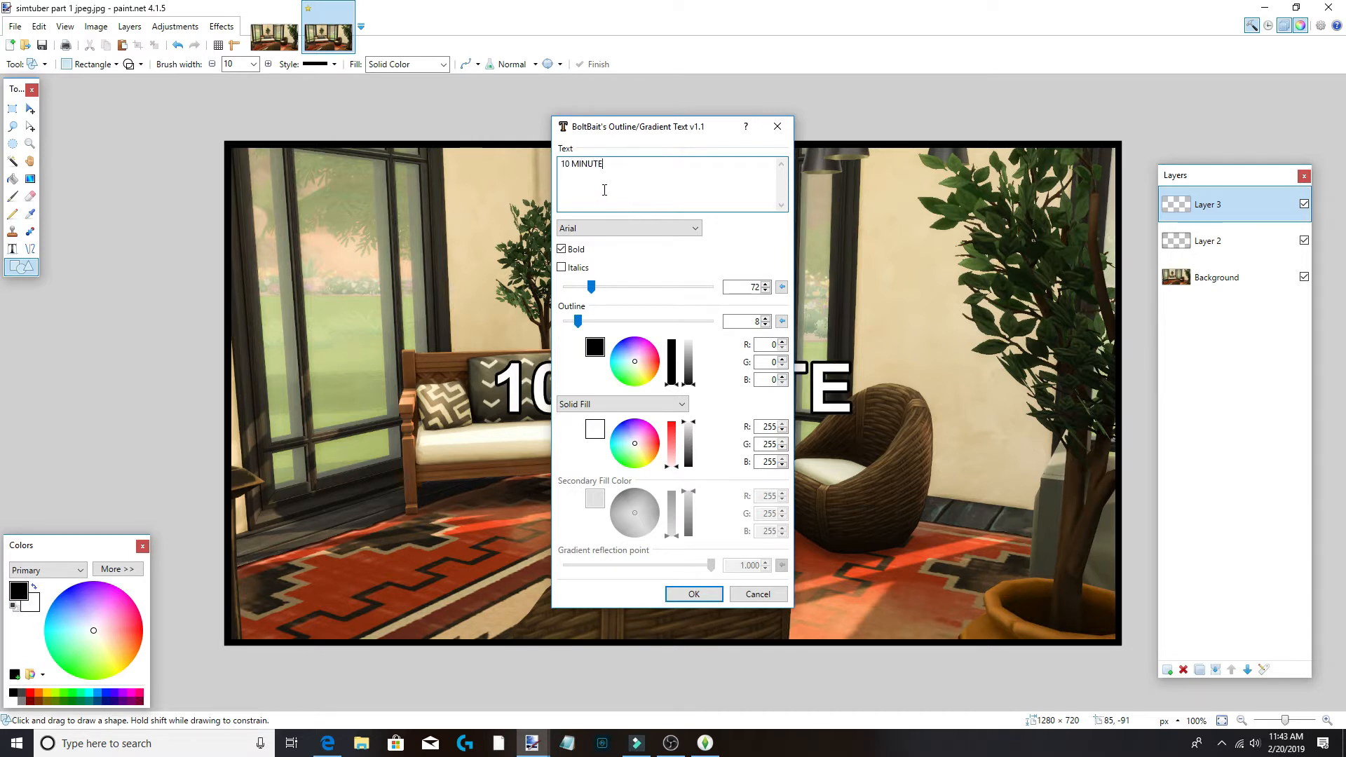
{"action": "left_click_drag", "start_coordinate": [651, 133], "coordinate": [170, 125]}
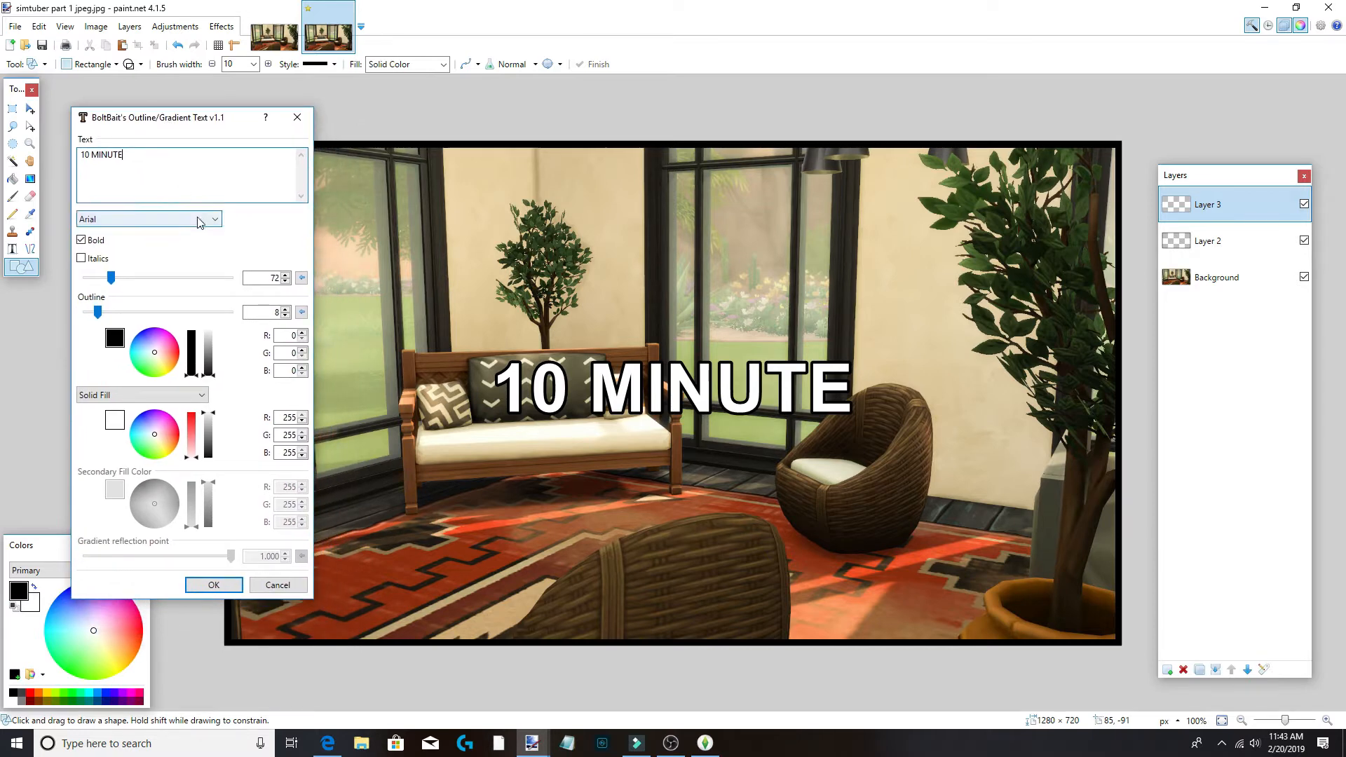
Try out fonts for the "10 MINUTE" text and choose Bespoke.
{"action": "left_click", "coordinate": [201, 220]}
{"action": "key", "text": "Down"}
{"action": "key", "text": "Down"}
{"action": "key", "text": "Down"}
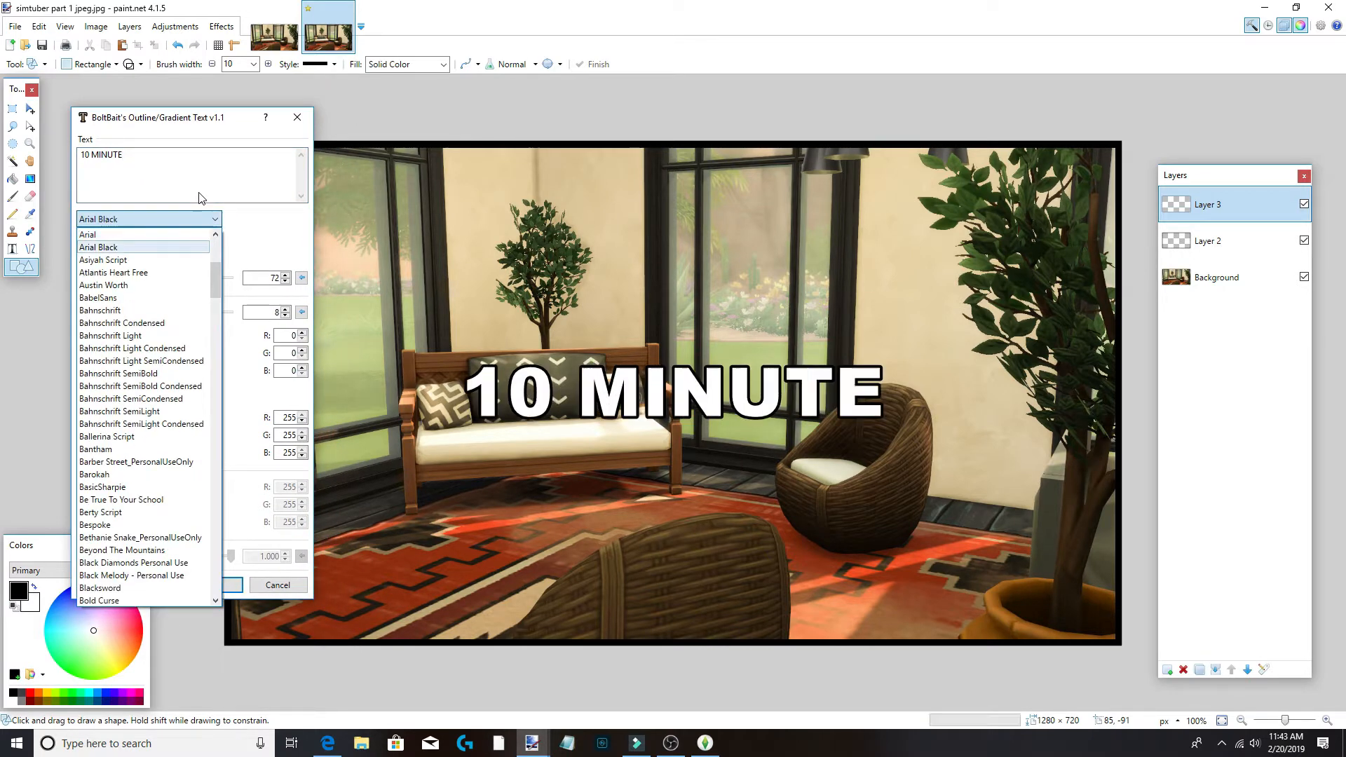
{"action": "key", "text": "Down"}
{"action": "key", "text": "Down"}
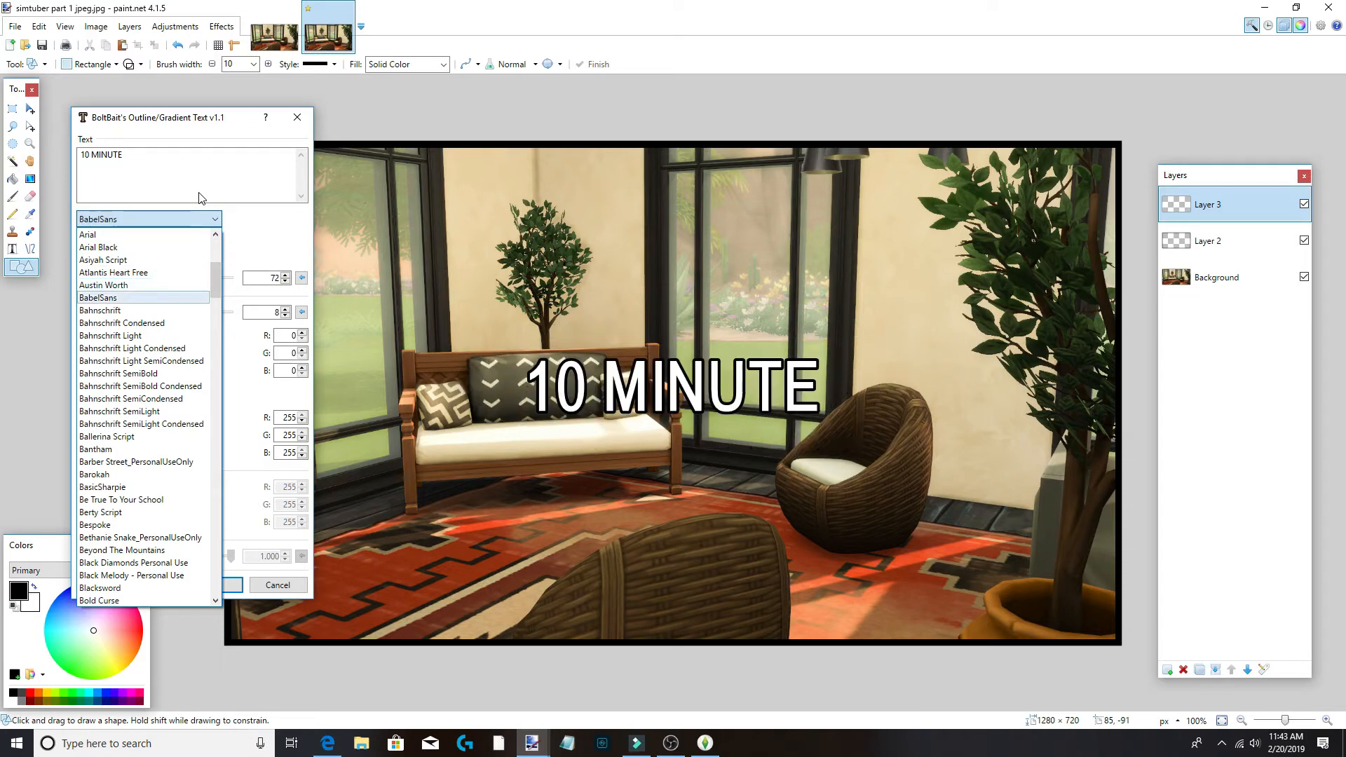
{"action": "key", "text": "Down"}
{"action": "key", "text": "Down"}
{"action": "key", "text": "Down"}
{"action": "key", "text": "Down"}
{"action": "key", "text": "Down"}
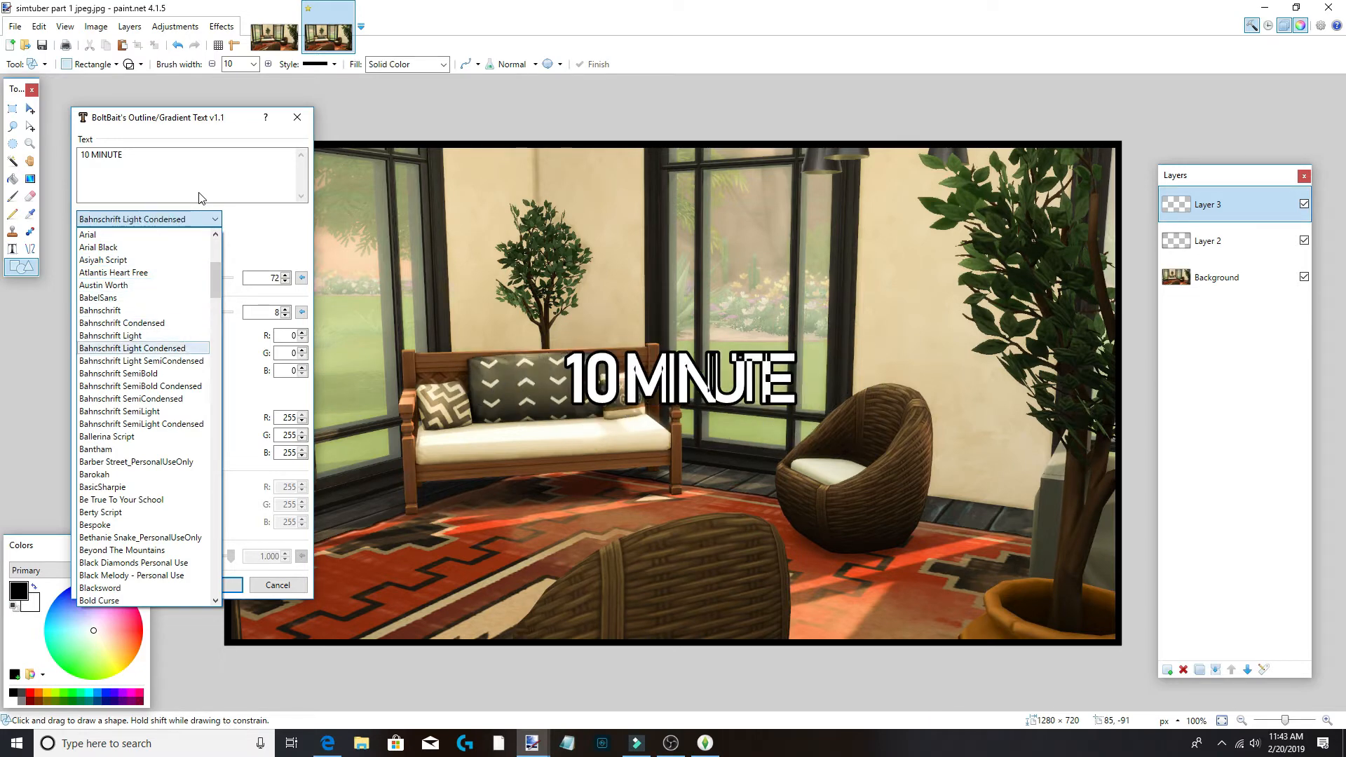
{"action": "key", "text": "Down"}
{"action": "key", "text": "Down"}
{"action": "key", "text": "Down"}
{"action": "key", "text": "Down"}
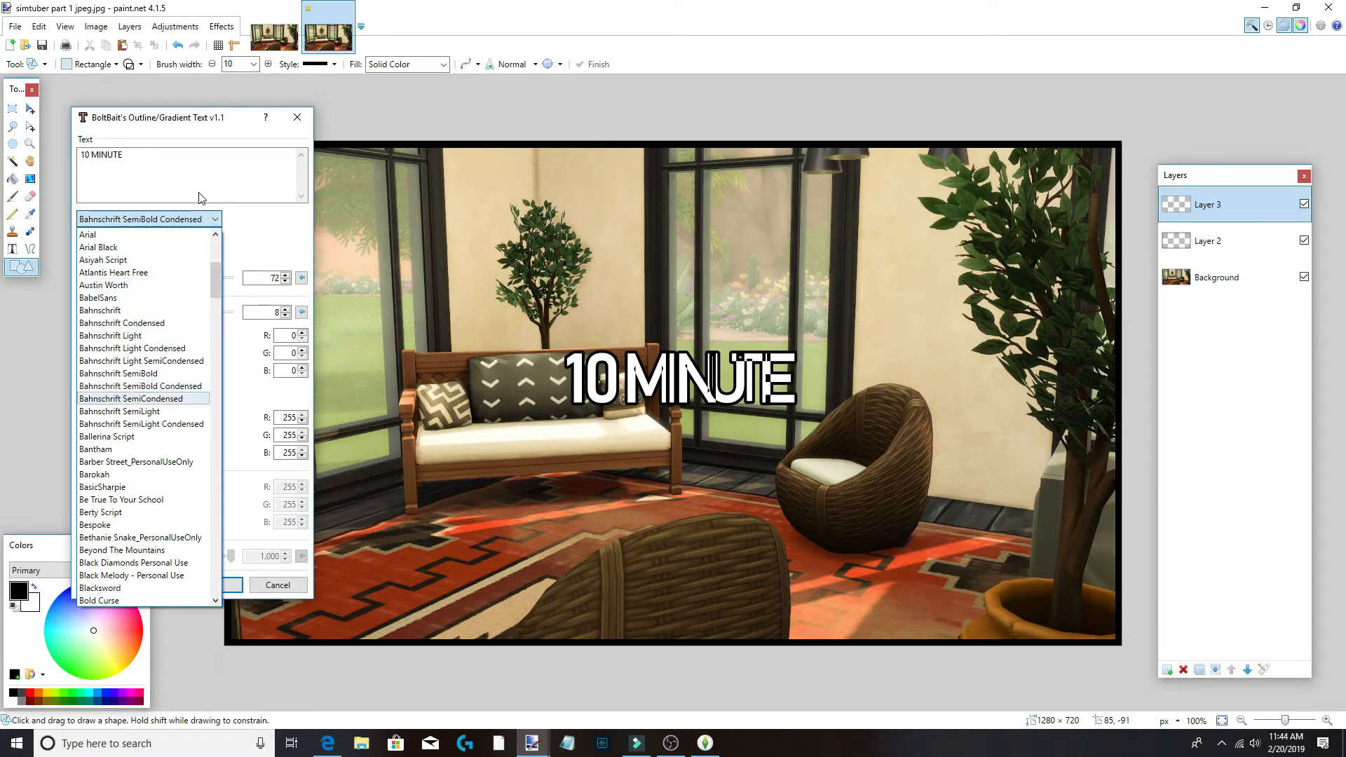
{"action": "key", "text": "Down"}
{"action": "key", "text": "Down"}
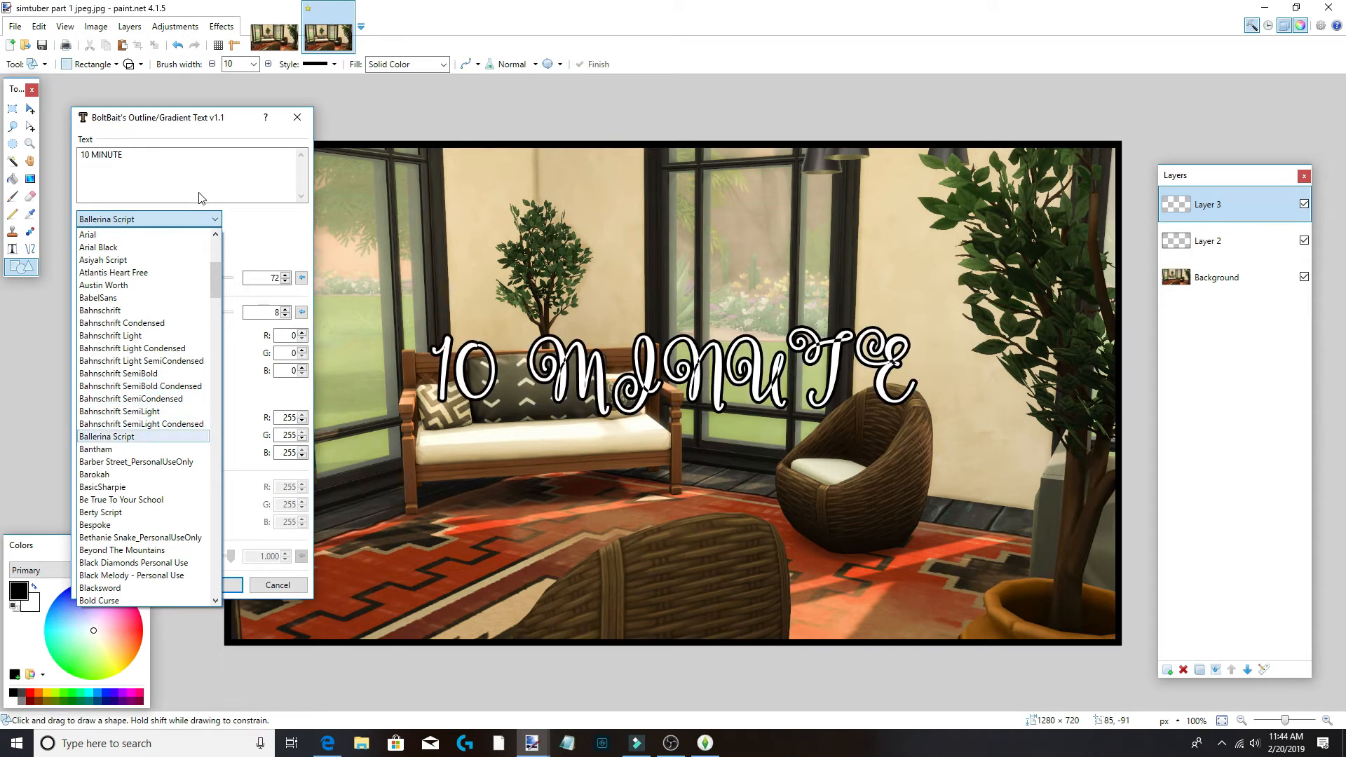
{"action": "key", "text": "Down"}
{"action": "key", "text": "Down"}
{"action": "key", "text": "Down"}
{"action": "key", "text": "Down"}
{"action": "key", "text": "Down"}
{"action": "key", "text": "Down"}
{"action": "key", "text": "Down"}
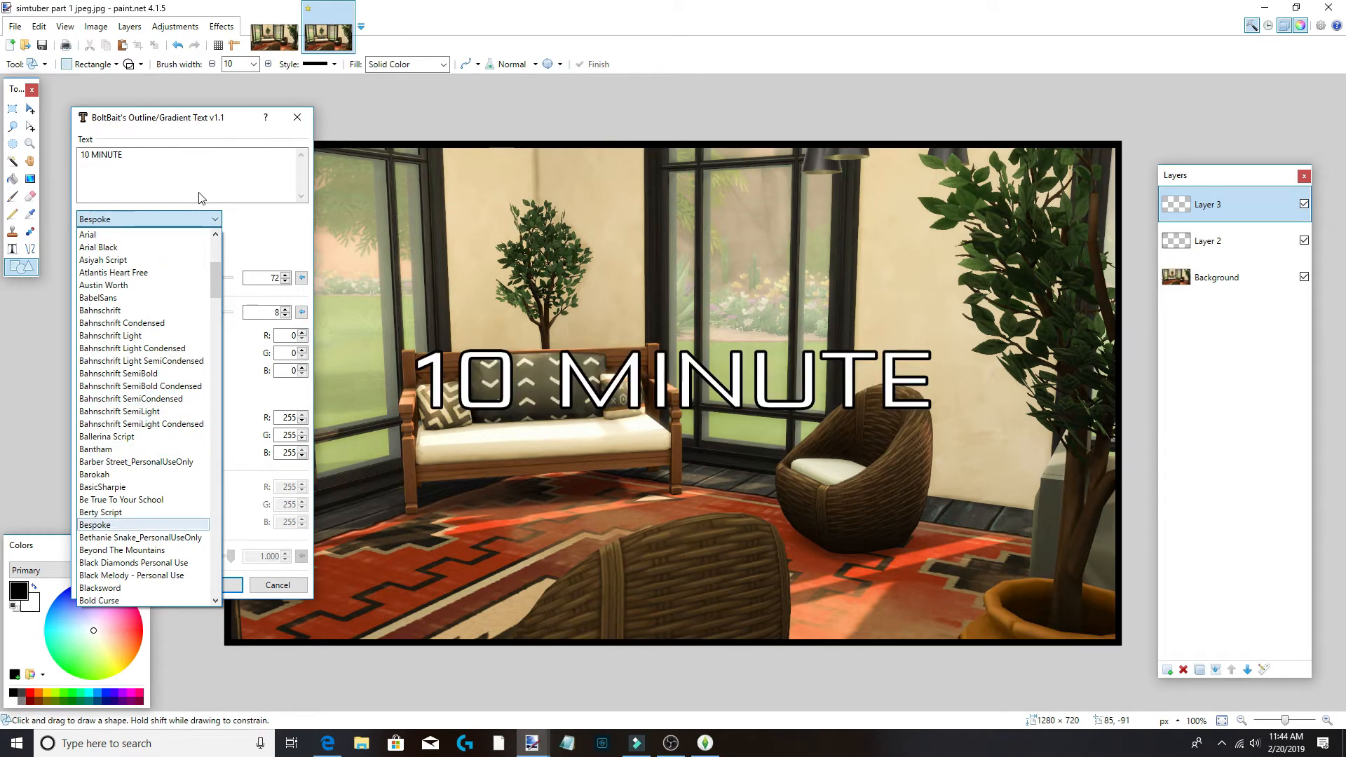
{"action": "key", "text": "Down"}
{"action": "key", "text": "Up"}
{"action": "left_click", "coordinate": [274, 223]}
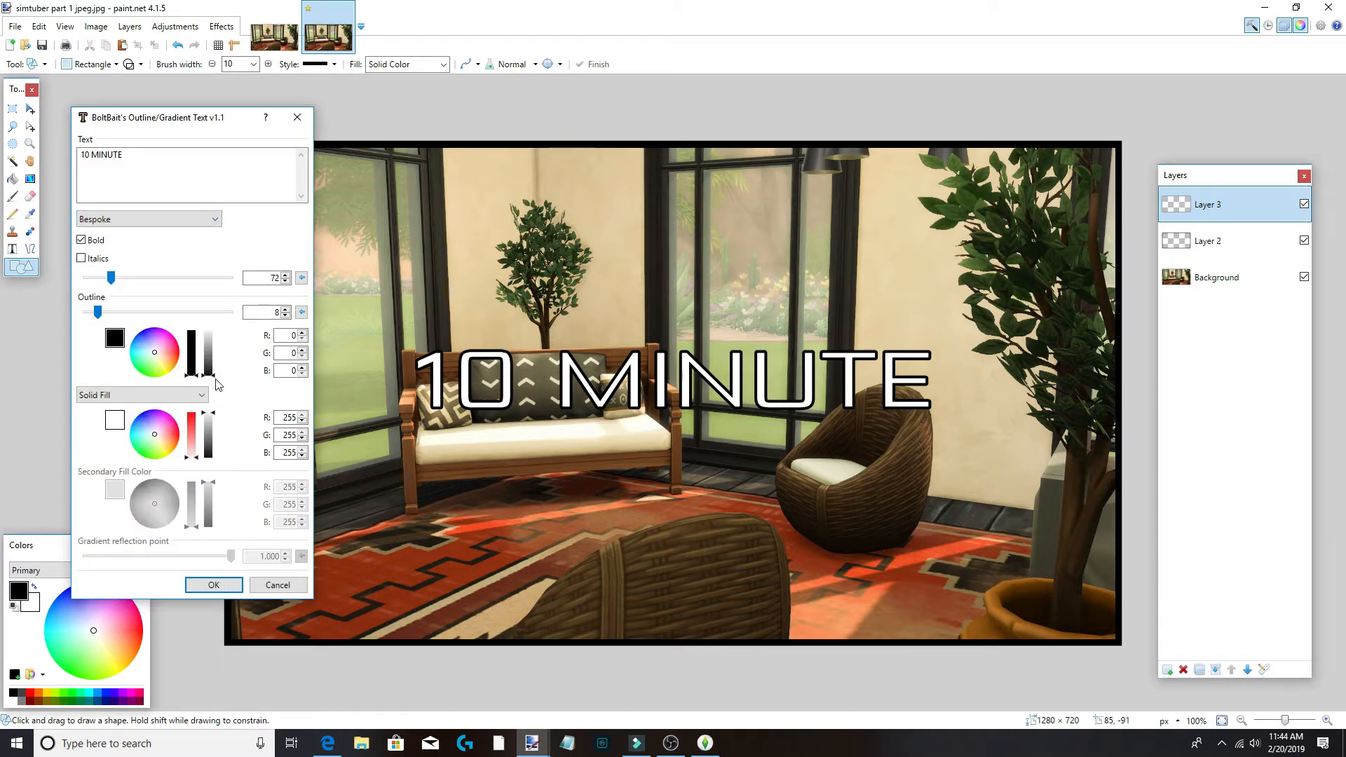
Keep Solid Fill for the "10 MINUTE" text and set its fill color to black.
{"action": "left_click", "coordinate": [136, 397]}
{"action": "left_click", "coordinate": [128, 405]}
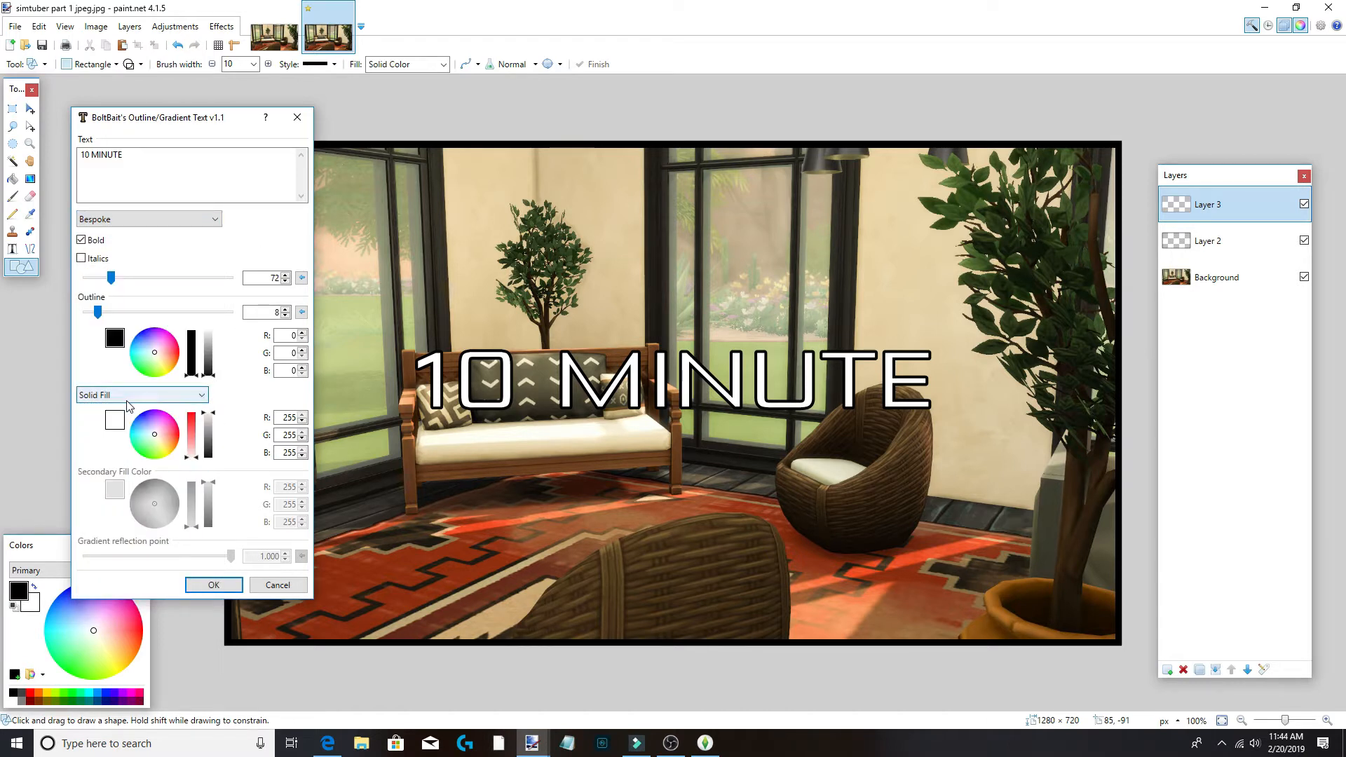
{"action": "left_click_drag", "start_coordinate": [208, 415], "coordinate": [213, 463]}
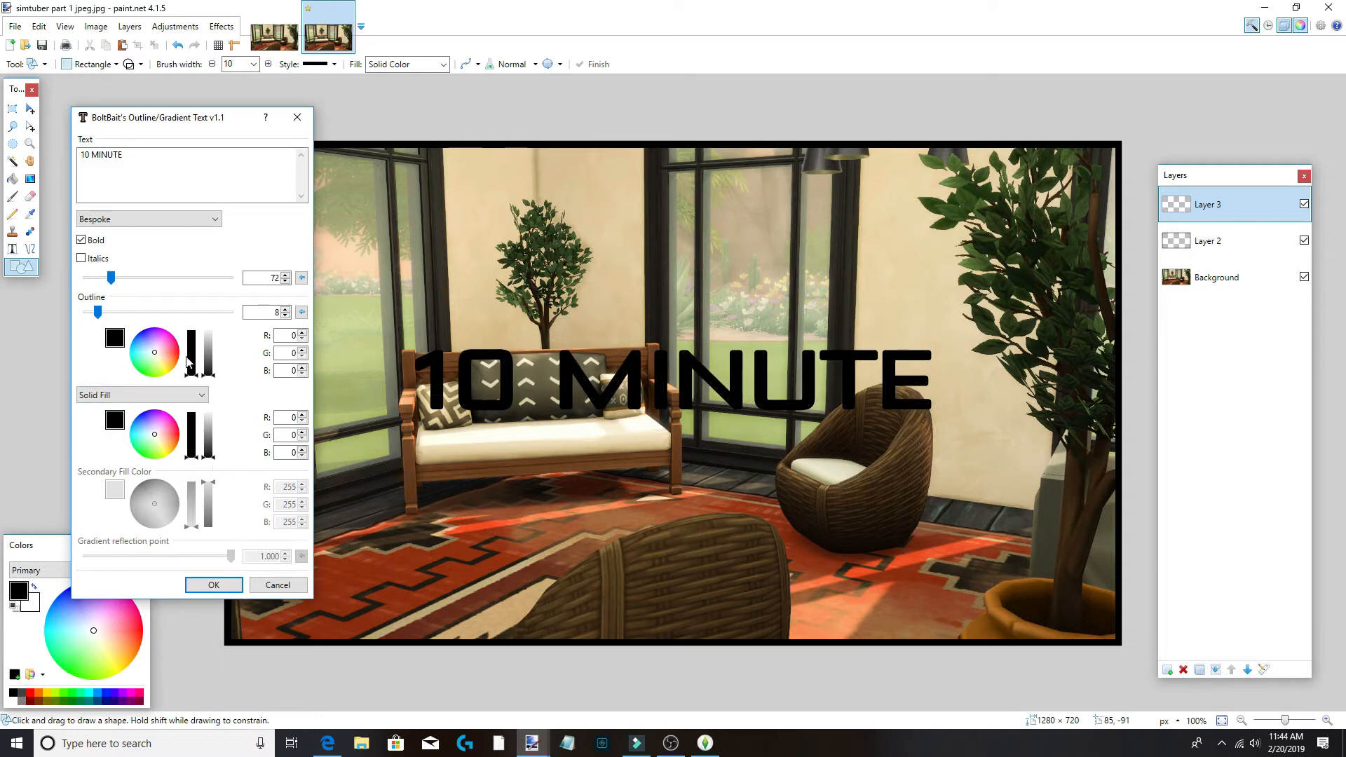
Set the "10 MINUTE" text's outline width to 0 and font size to 99, and apply it.
{"action": "left_click_drag", "start_coordinate": [98, 312], "coordinate": [61, 319]}
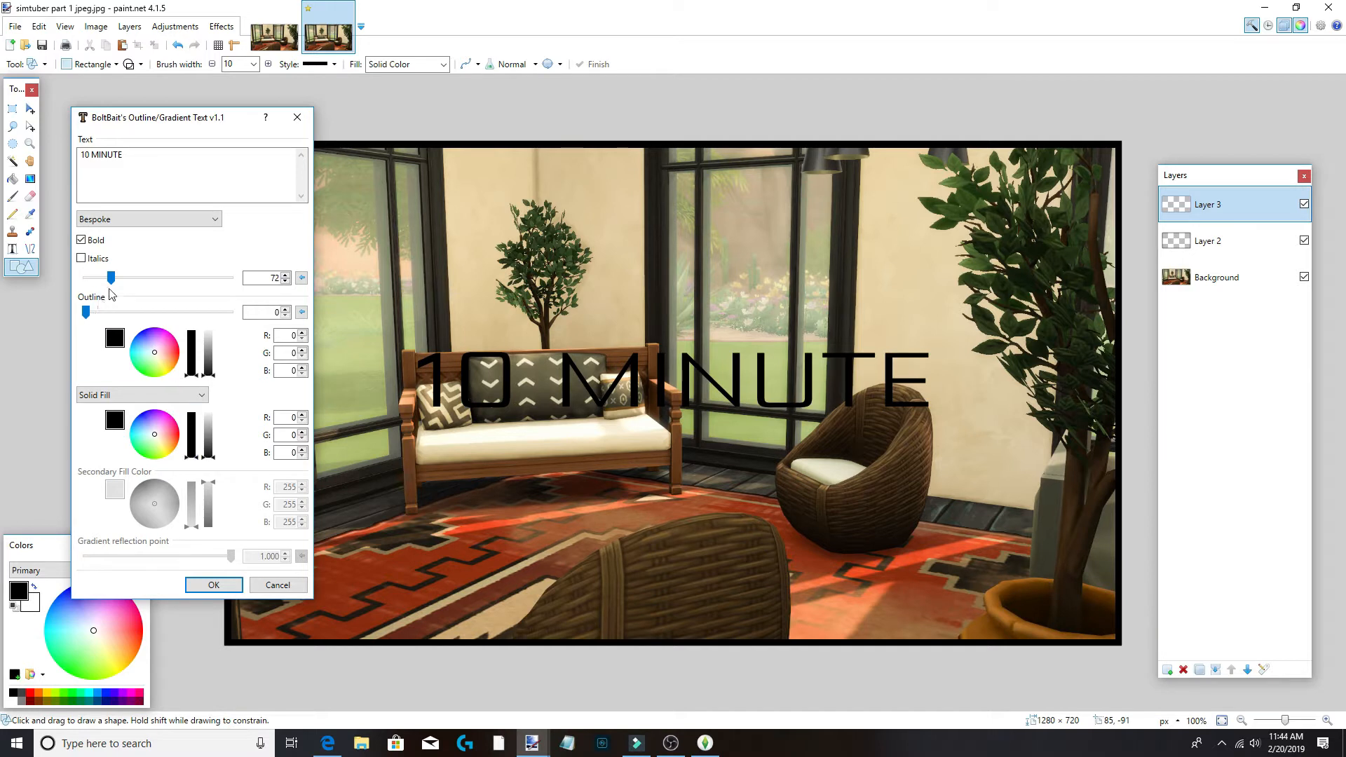
{"action": "left_click_drag", "start_coordinate": [110, 279], "coordinate": [121, 285]}
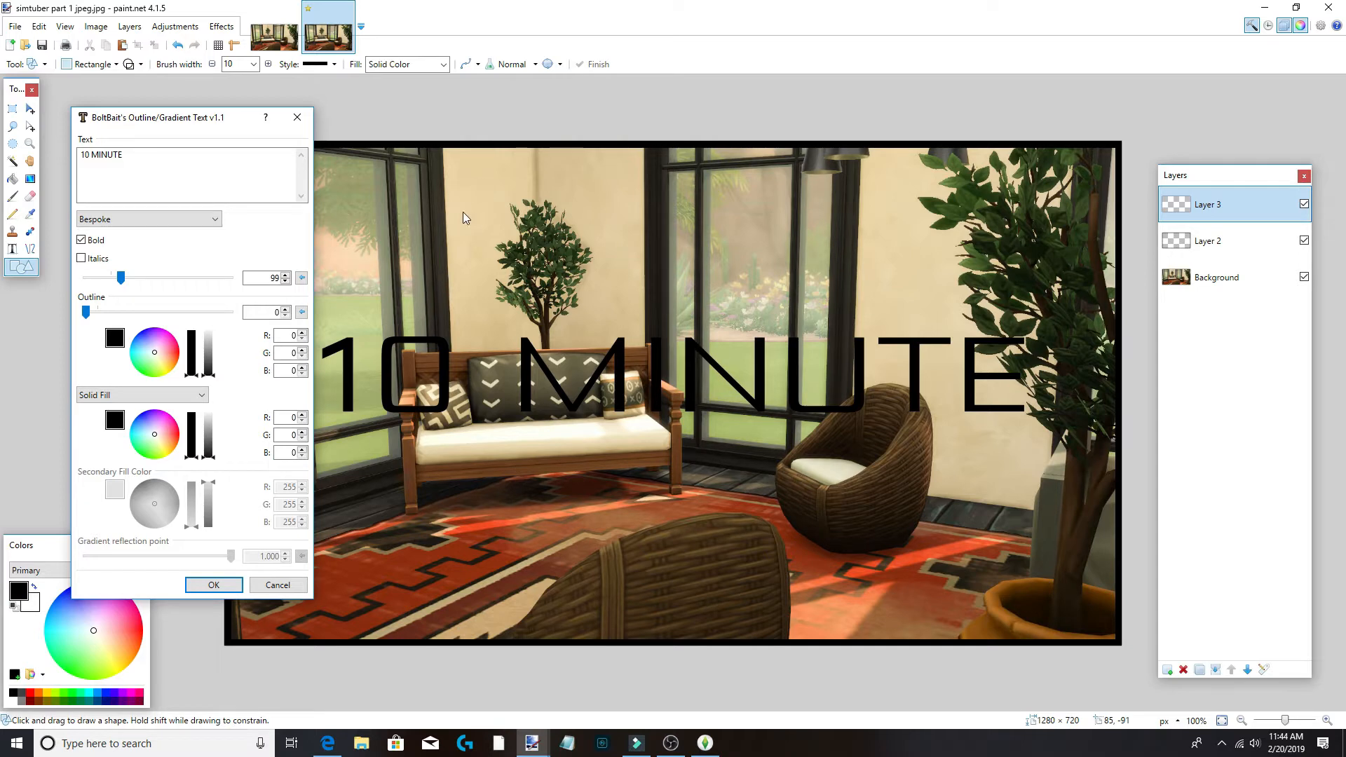
{"action": "left_click", "coordinate": [237, 583]}
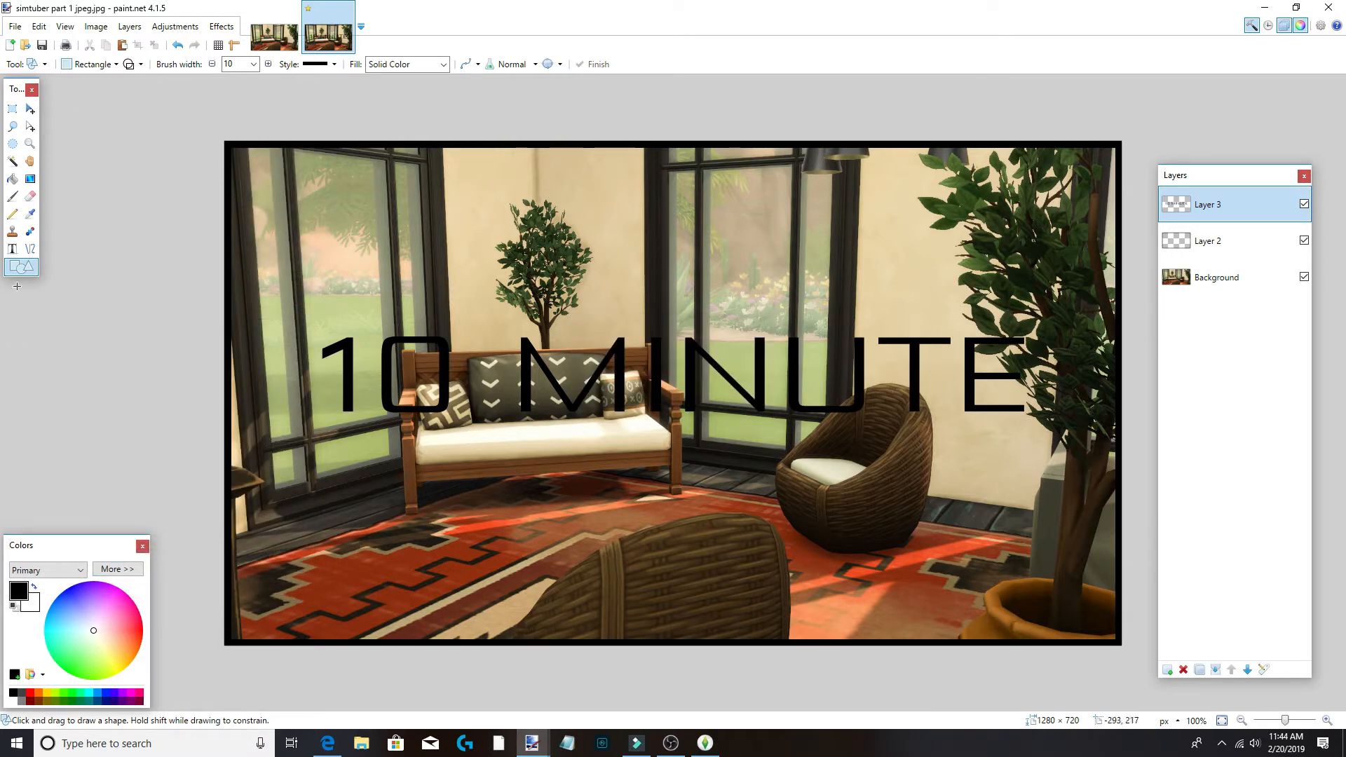
Pick the beige wall color from the Background layer as the primary color.
{"action": "left_click", "coordinate": [30, 214]}
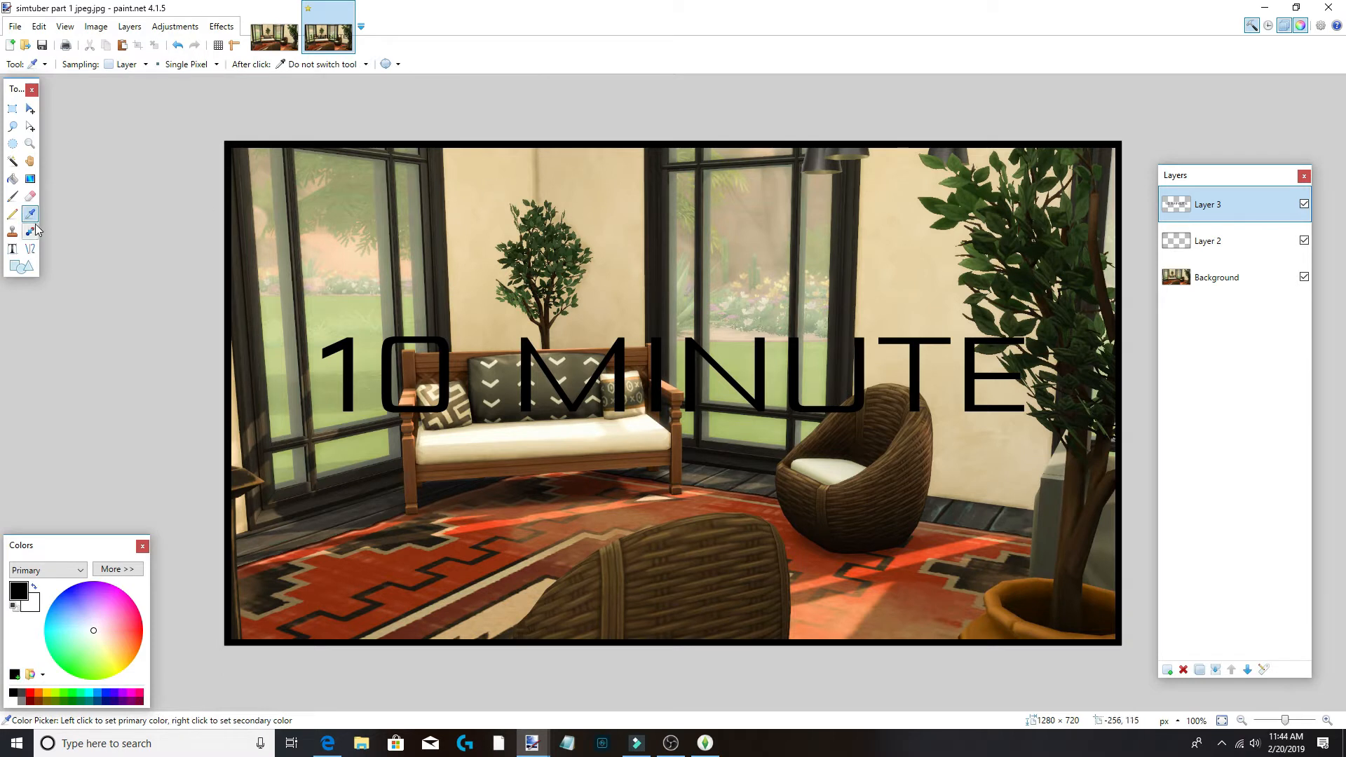
{"action": "left_click", "coordinate": [598, 176]}
{"action": "left_click", "coordinate": [1178, 278]}
{"action": "left_click", "coordinate": [602, 193]}
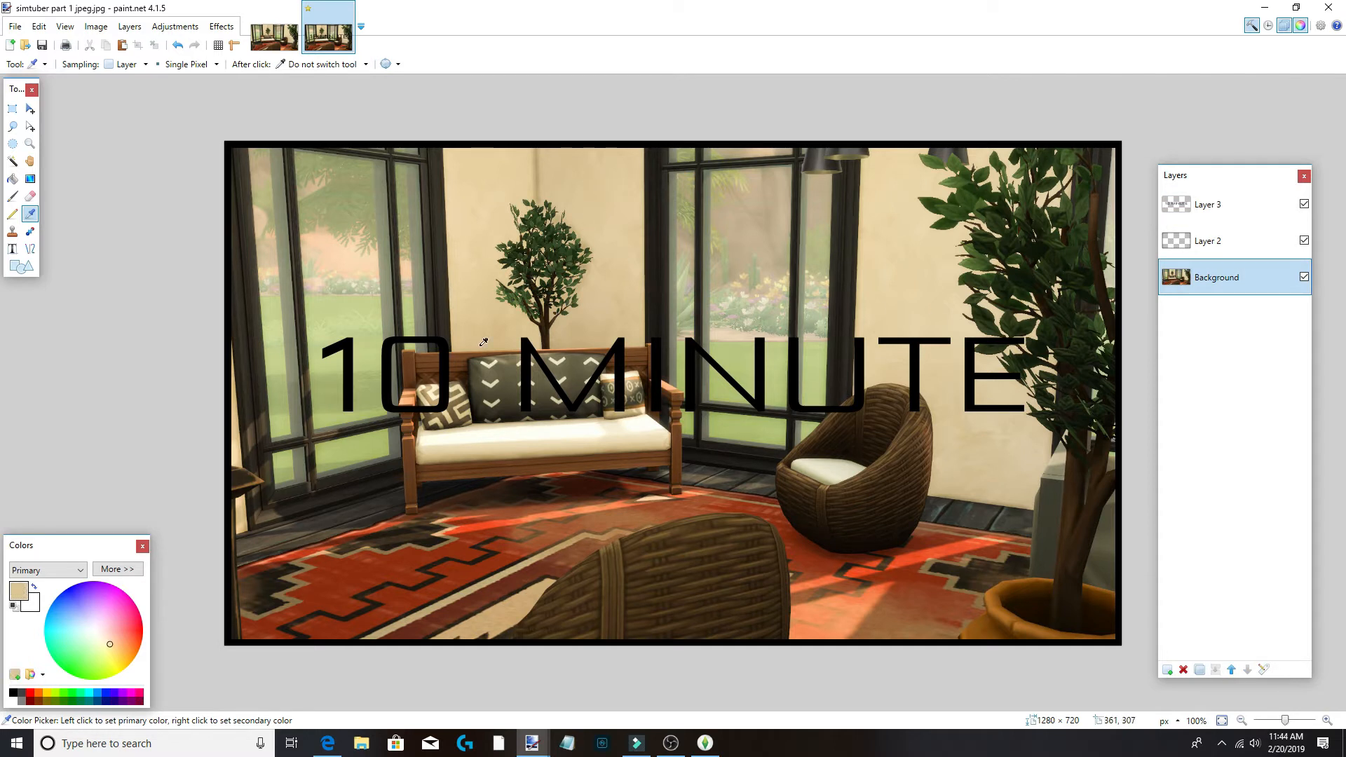
Return to Layer 3, undo the applied "10 MINUTE" text, and expand the color window to its detailed values.
{"action": "left_click", "coordinate": [1204, 205]}
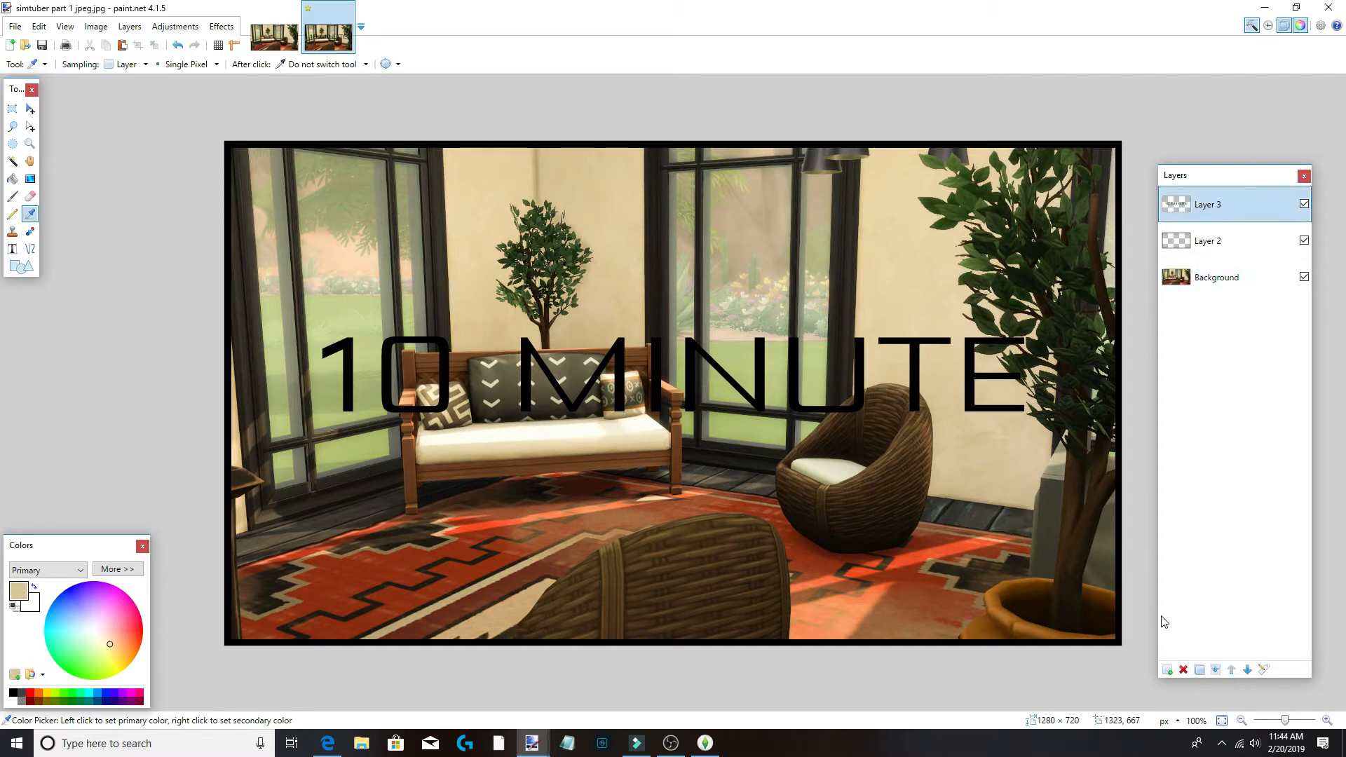
{"action": "key", "text": "ctrl+z"}
{"action": "left_click", "coordinate": [117, 569]}
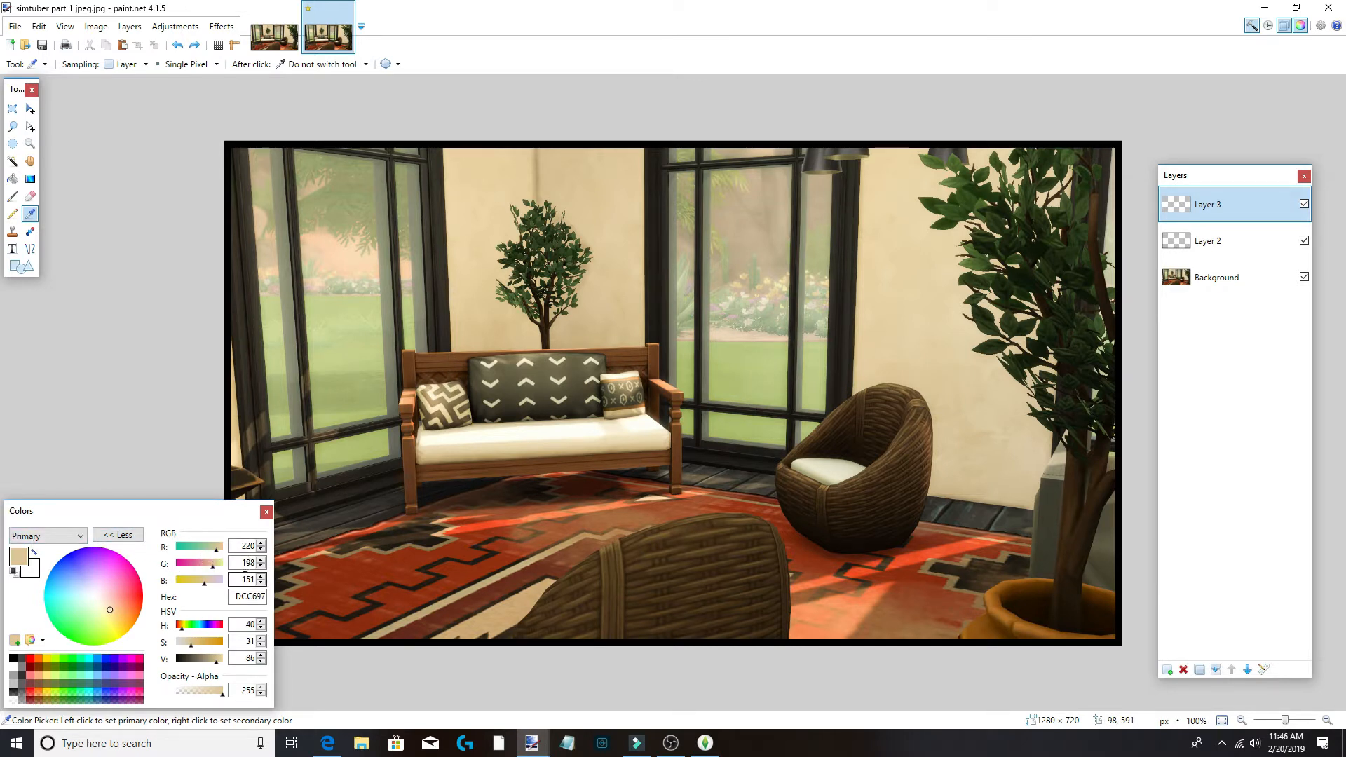
Restart the Outlined / Gradient text effect for "10 MINUTE" and set the outline width to 16.
{"action": "left_click", "coordinate": [221, 28]}
{"action": "mouse_move", "coordinate": [326, 237]}
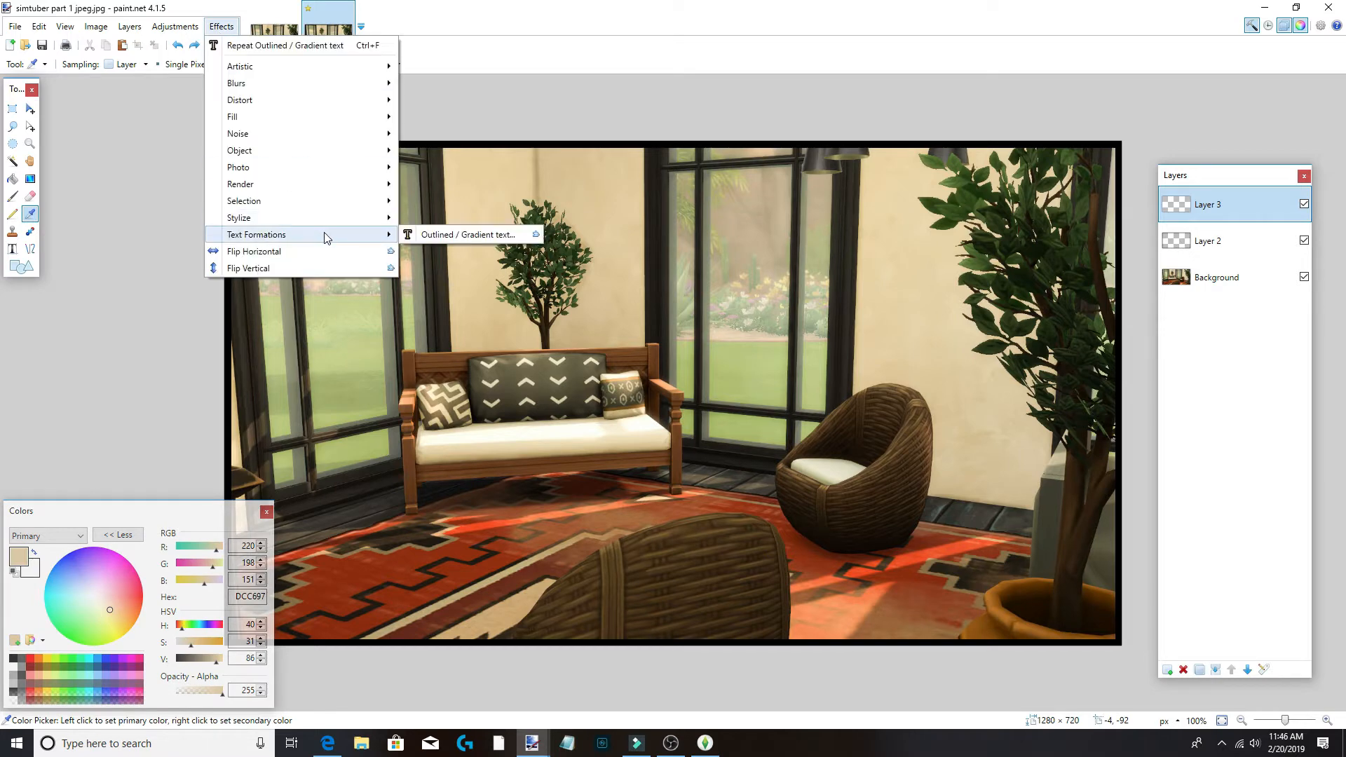
{"action": "left_click", "coordinate": [416, 241]}
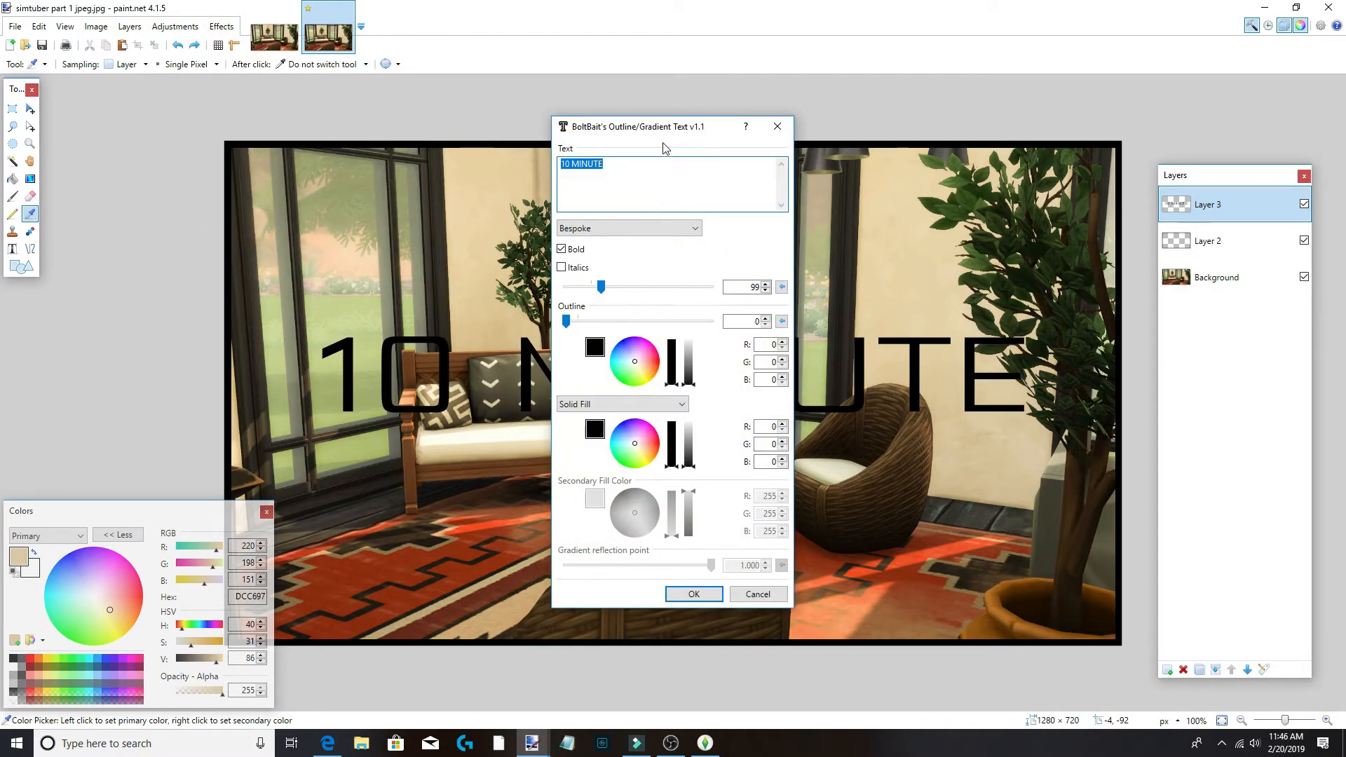
{"action": "left_click", "coordinate": [580, 323]}
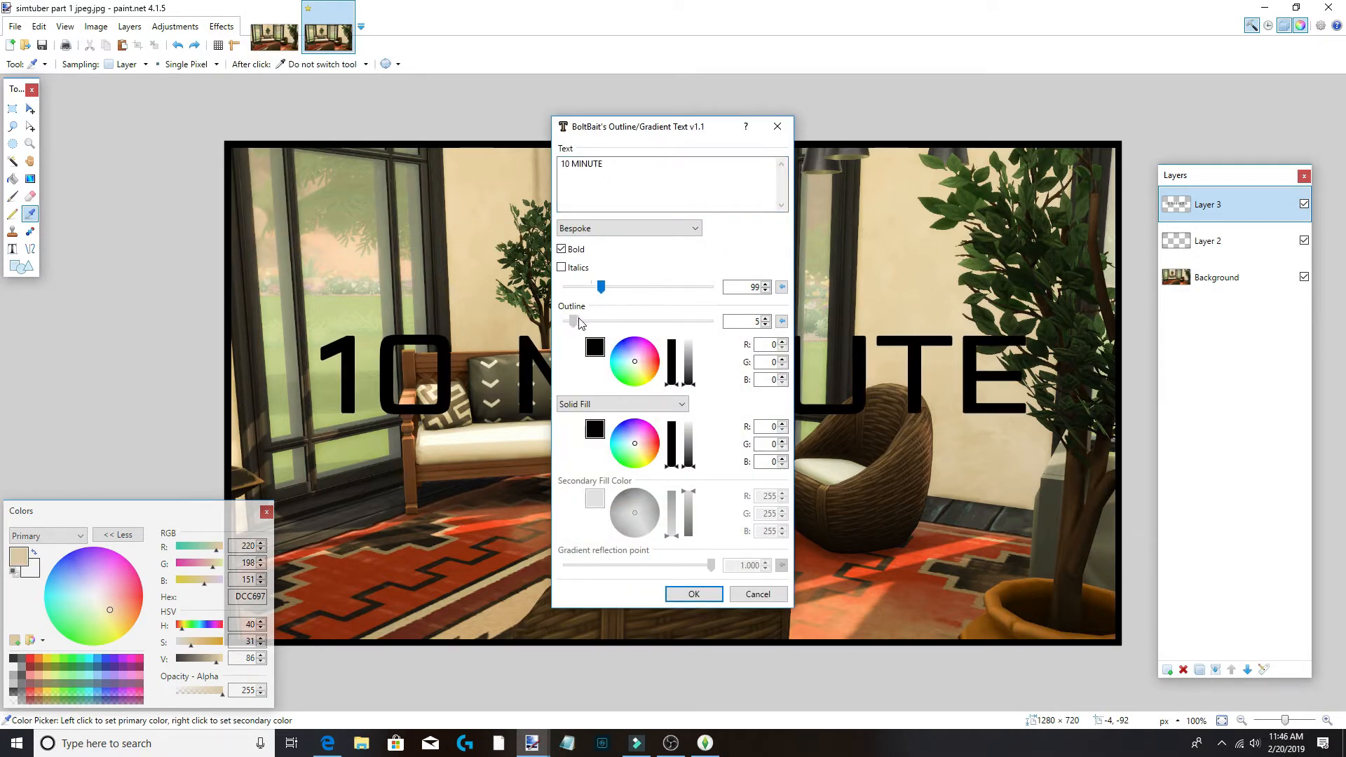
{"action": "left_click_drag", "start_coordinate": [579, 323], "coordinate": [590, 323]}
Try the beige color R 220, G 198, B 151 for the text outline.
{"action": "double_click", "coordinate": [769, 344]}
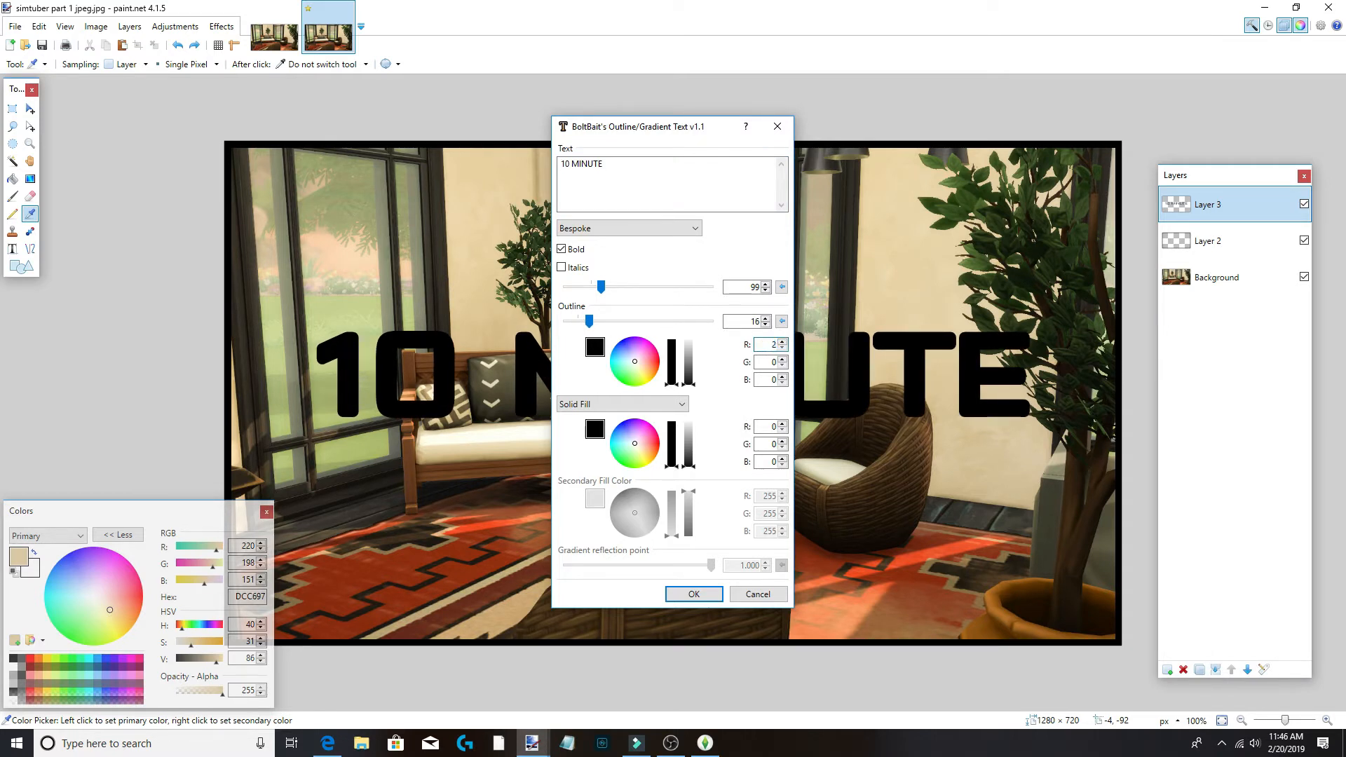
{"action": "type", "text": "220"}
{"action": "left_click", "coordinate": [770, 363]}
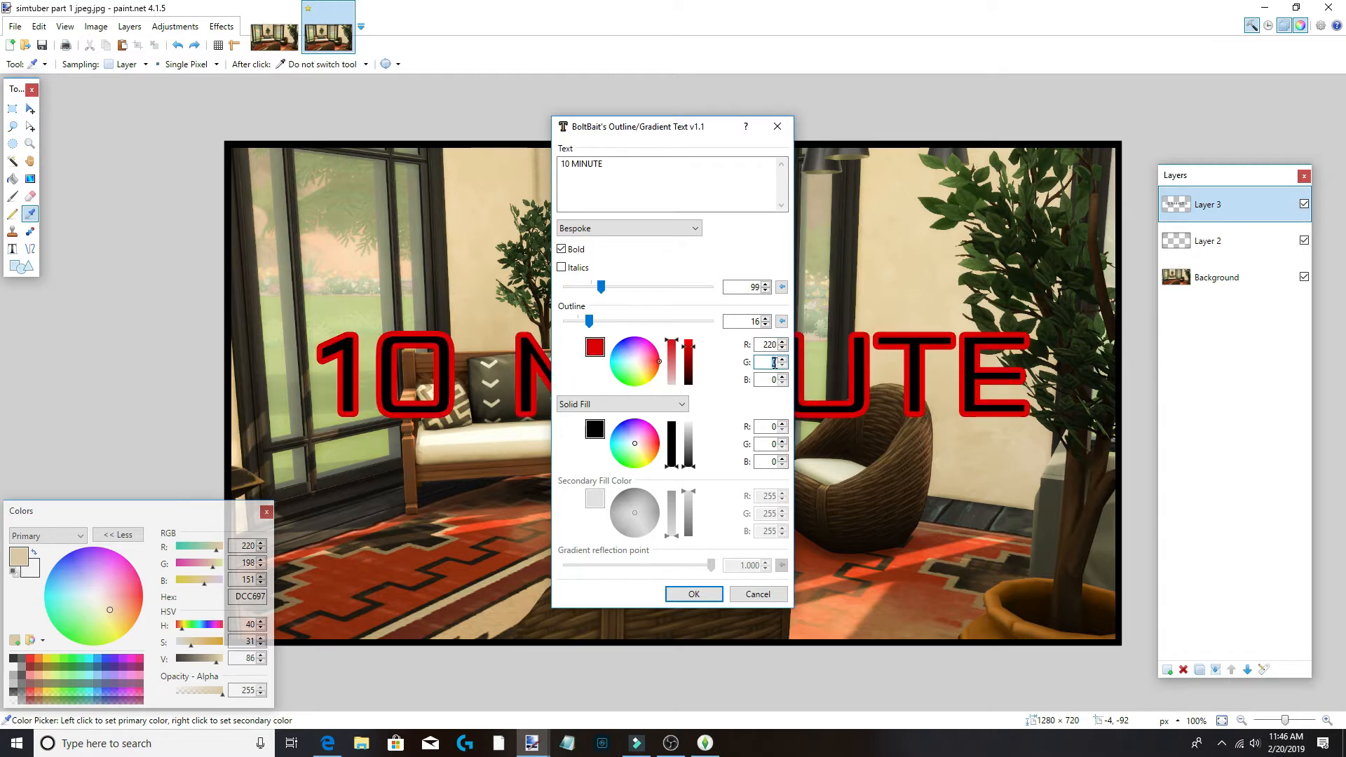
{"action": "left_click", "coordinate": [768, 380]}
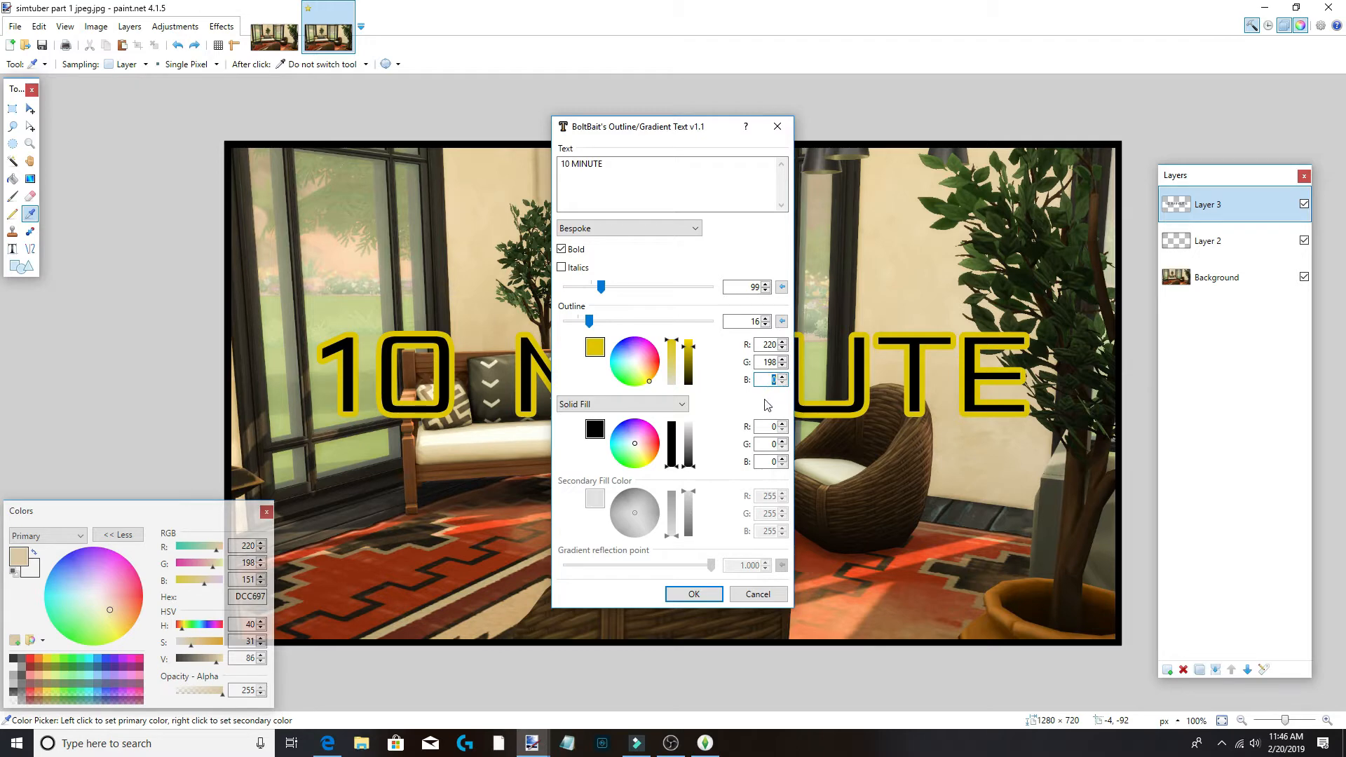
{"action": "type", "text": "151"}
{"action": "left_click", "coordinate": [762, 405]}
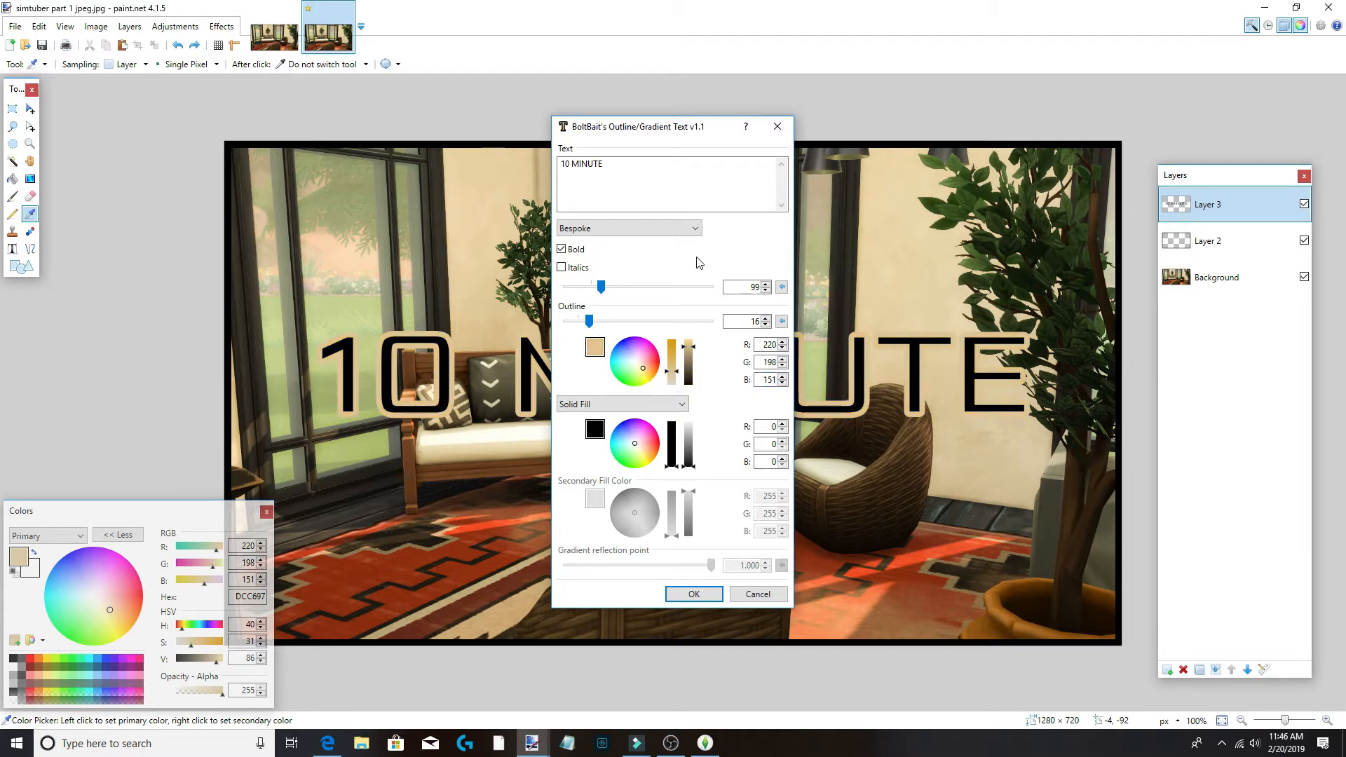
Try a black outline with a beige R 220, G 198, B 151 fill on the text, and cancel the effect.
{"action": "left_click_drag", "start_coordinate": [711, 134], "coordinate": [204, 64]}
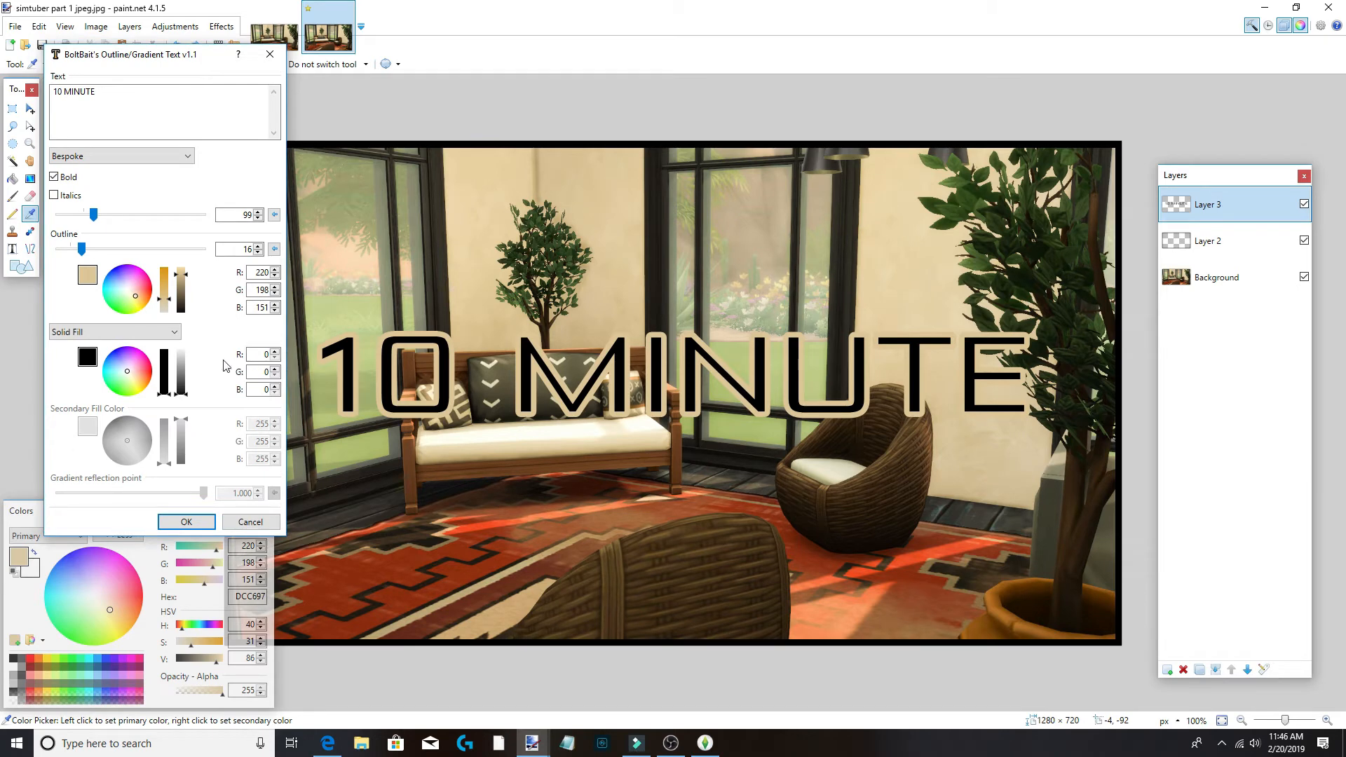
{"action": "left_click_drag", "start_coordinate": [185, 298], "coordinate": [195, 335]}
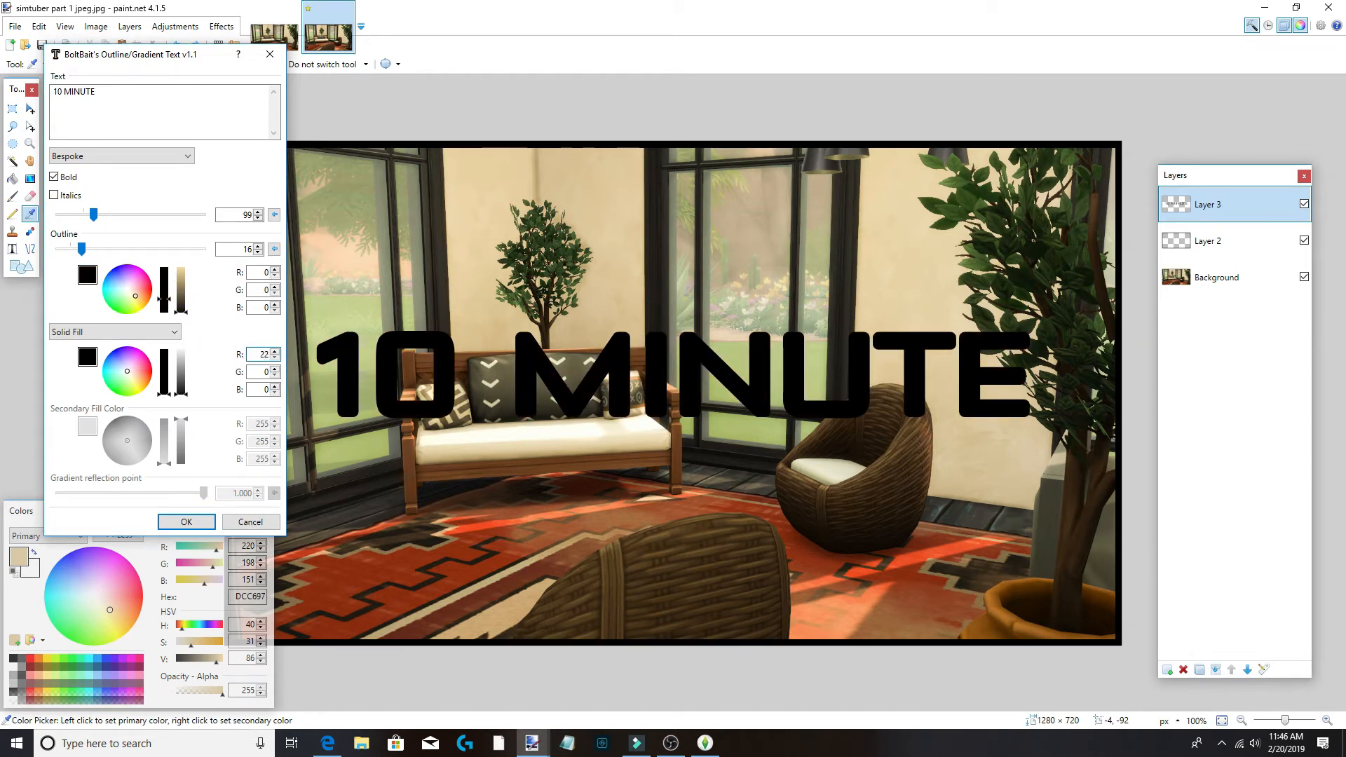
{"action": "type", "text": "0"}
{"action": "key", "text": "Tab"}
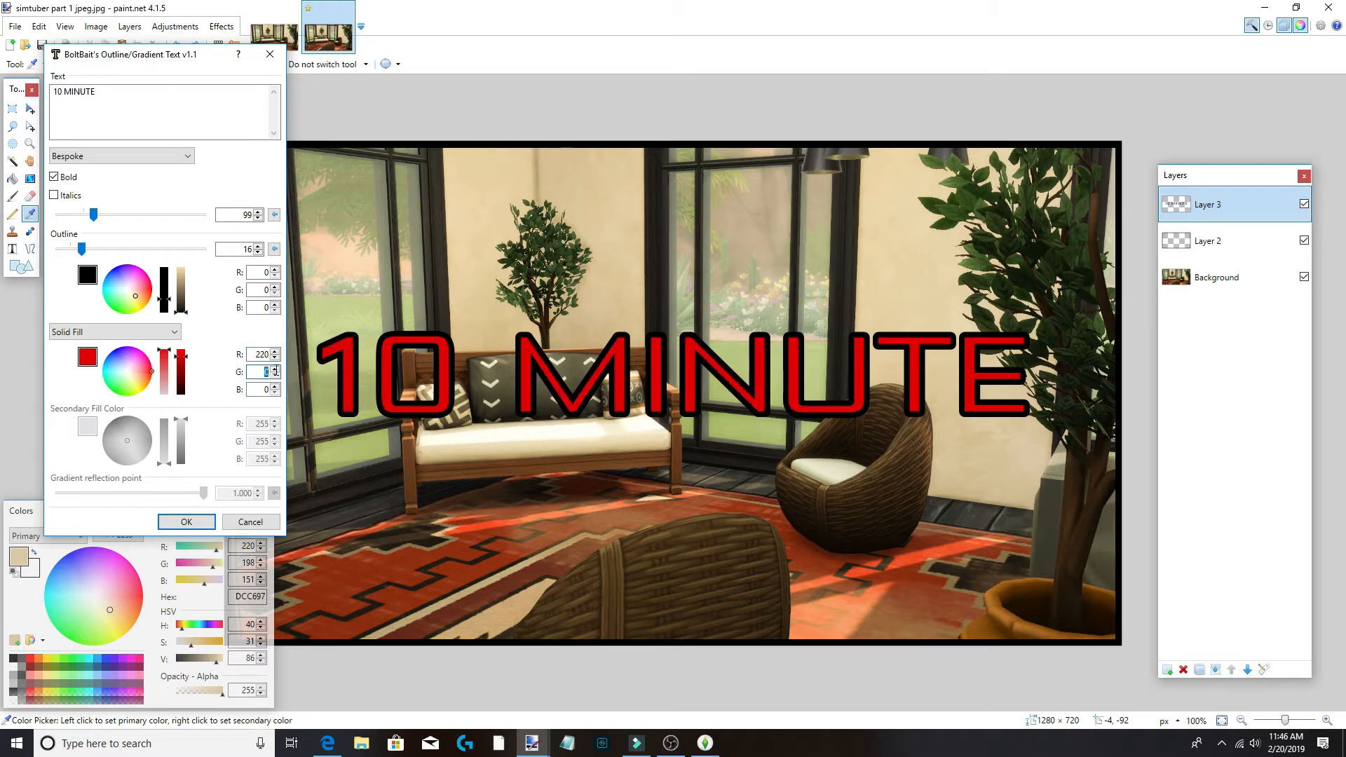
{"action": "type", "text": "198"}
{"action": "key", "text": "Tab"}
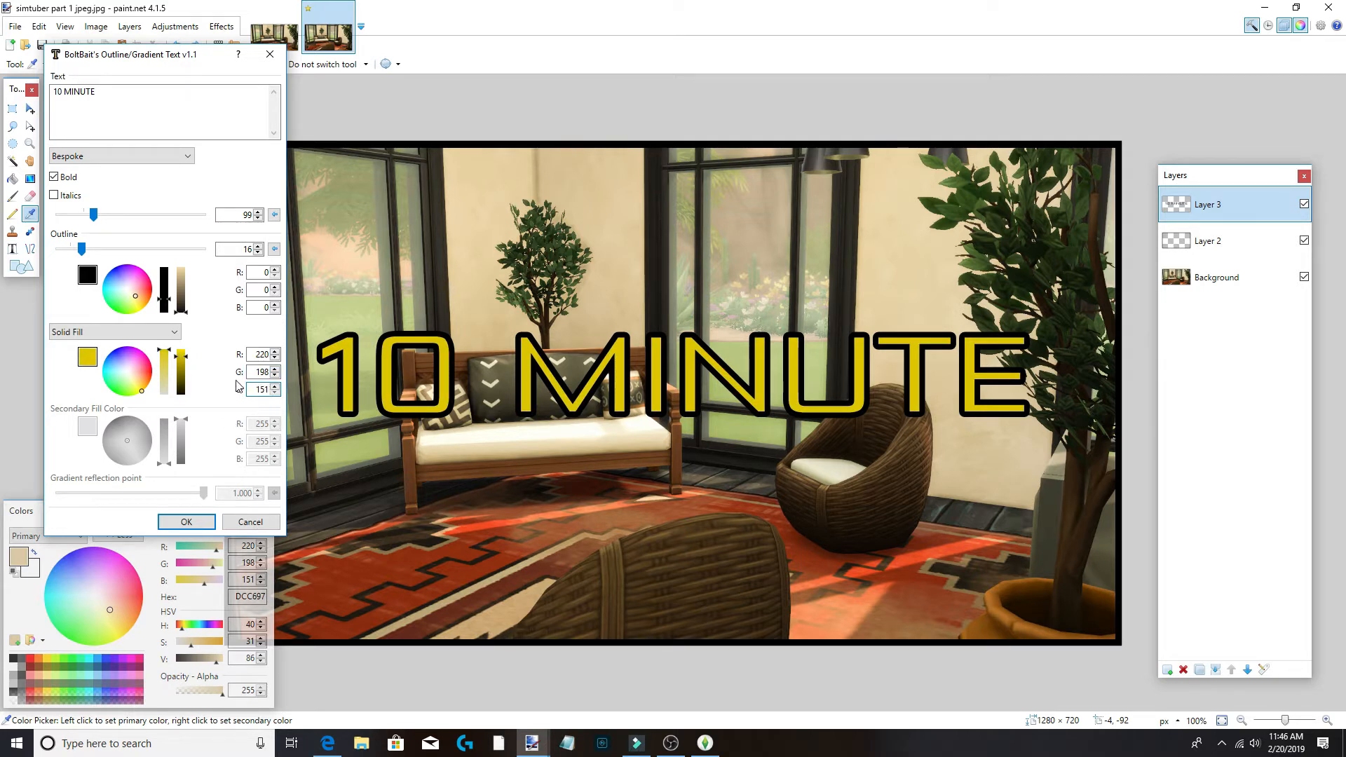
{"action": "key", "text": "Tab"}
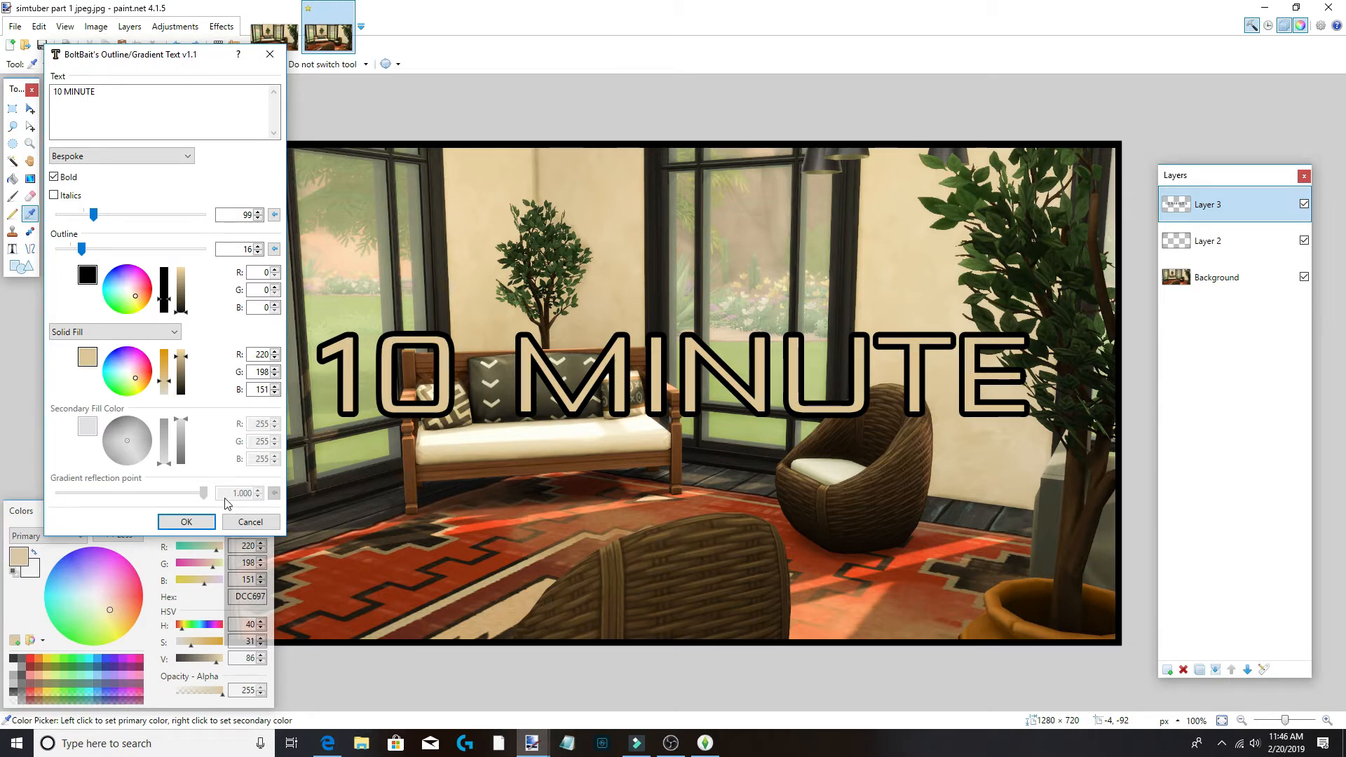
{"action": "left_click", "coordinate": [248, 523]}
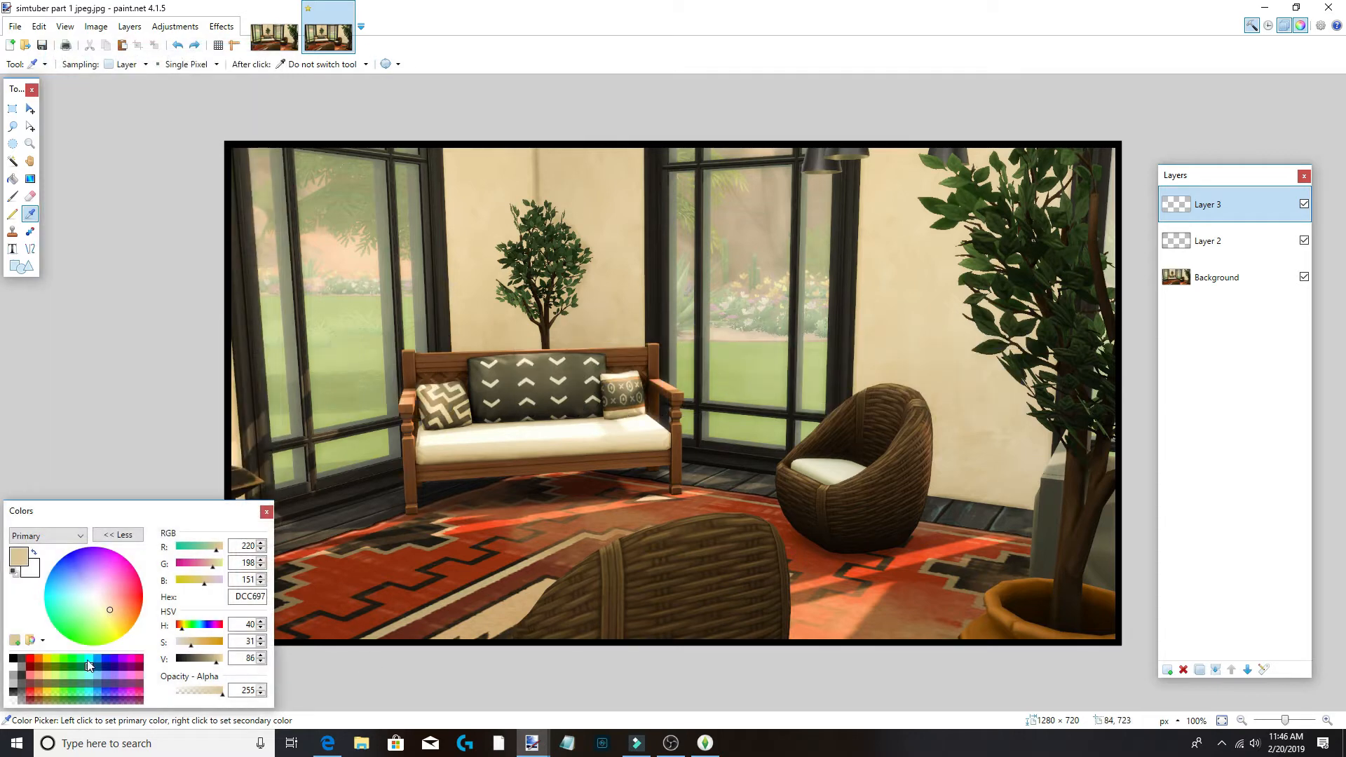
Pick a dark red from the rug on the Background layer as the primary color, R 138, G 46, B 17.
{"action": "left_click", "coordinate": [13, 197]}
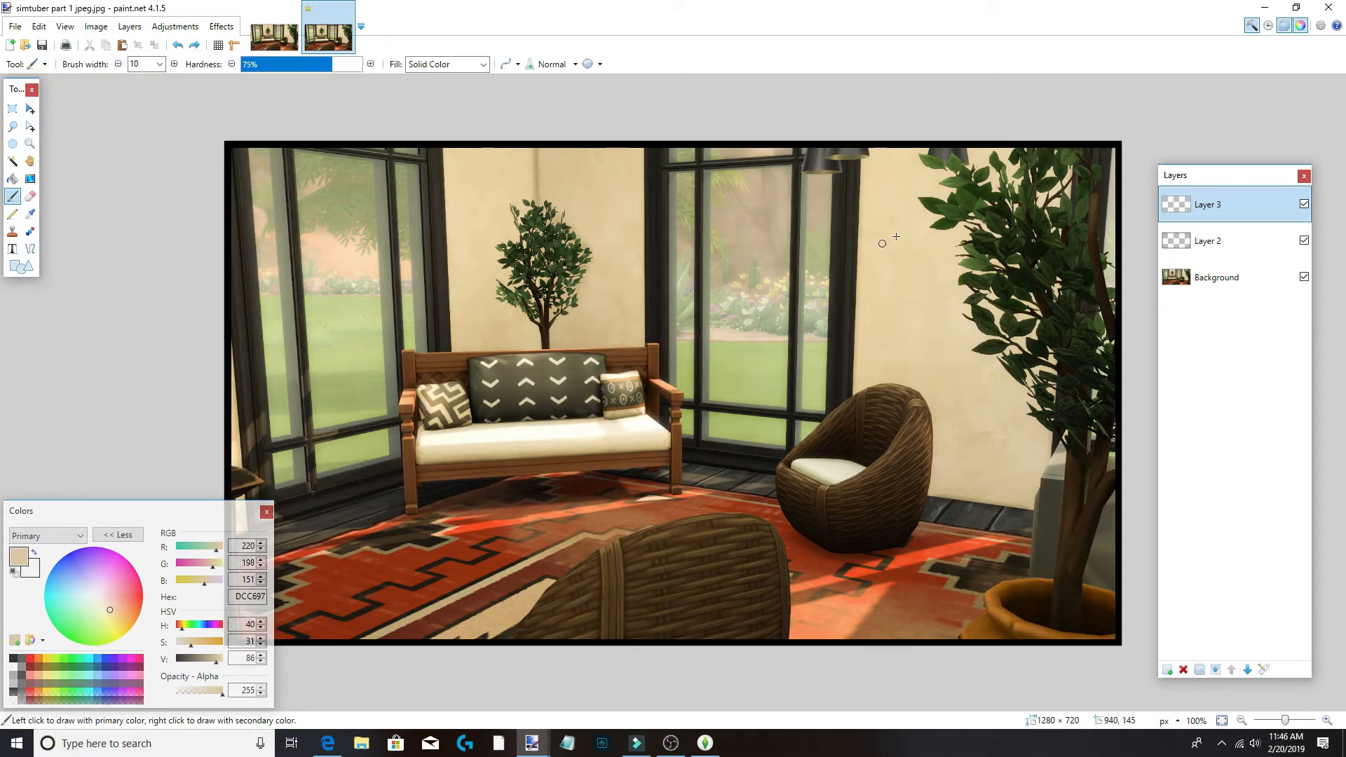
{"action": "left_click", "coordinate": [1232, 279]}
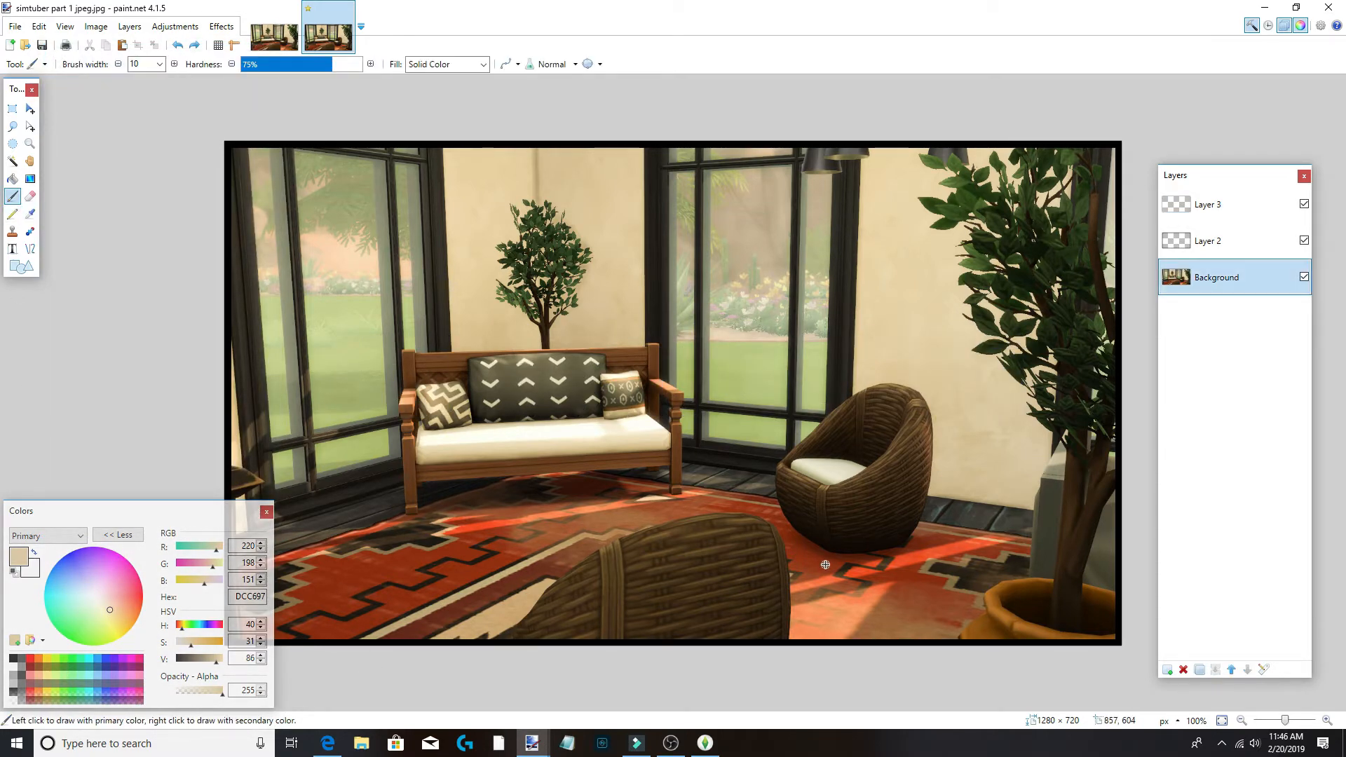
{"action": "left_click", "coordinate": [30, 214]}
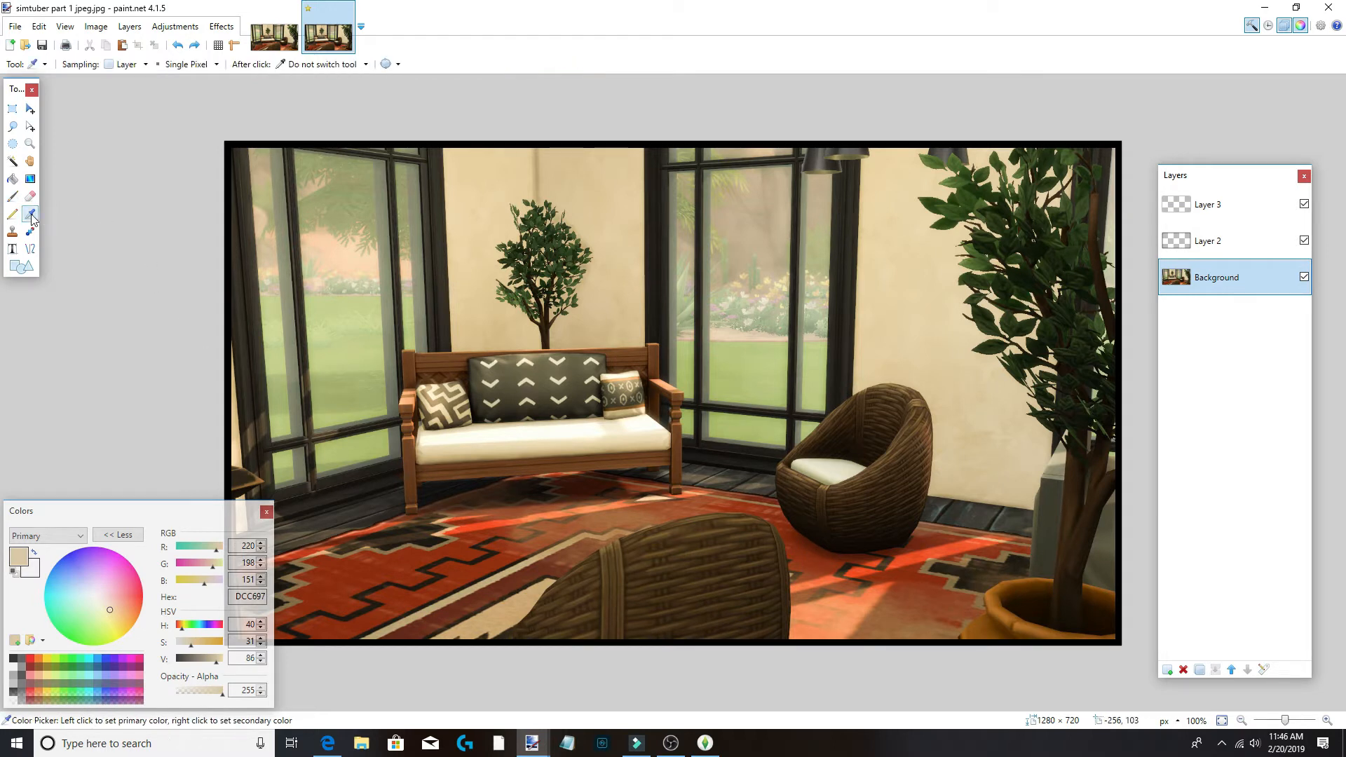
{"action": "left_click", "coordinate": [469, 572]}
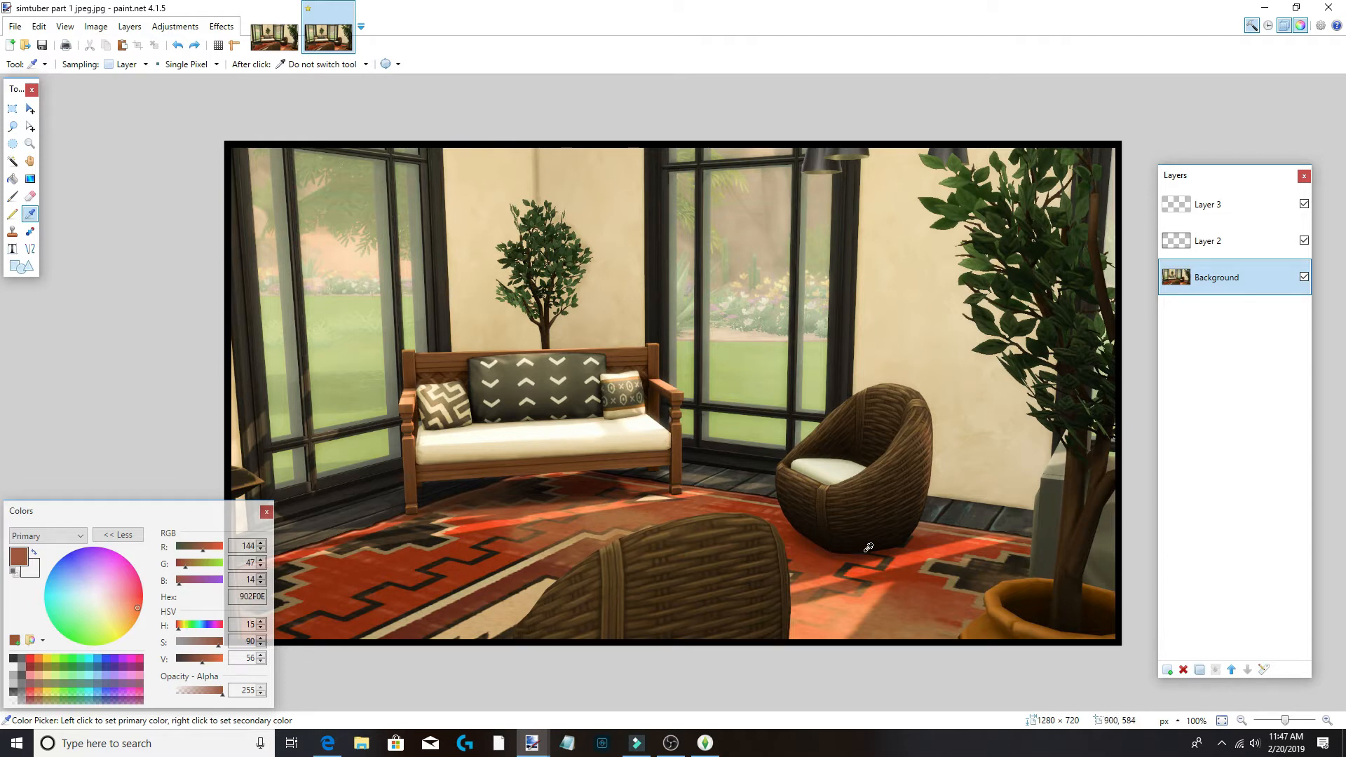
{"action": "left_click", "coordinate": [908, 560]}
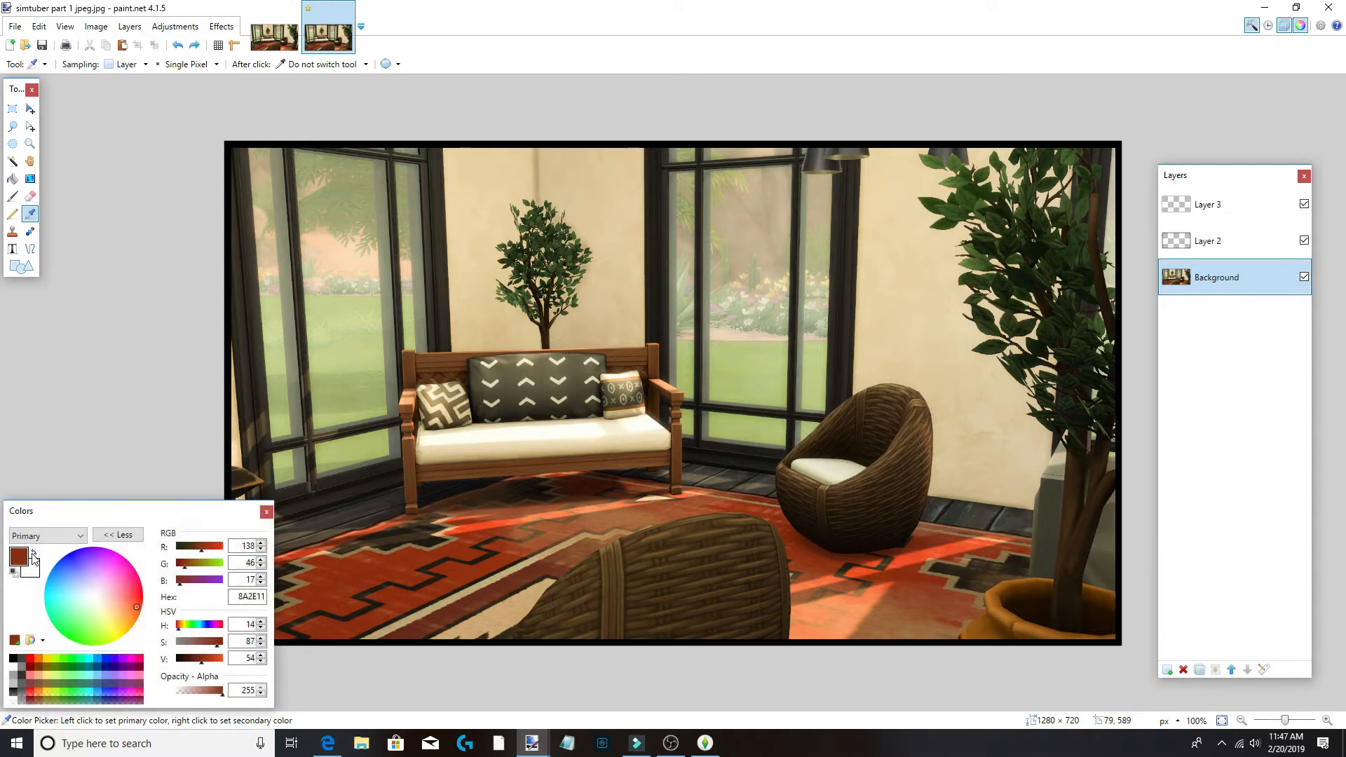
{"action": "left_click", "coordinate": [907, 527]}
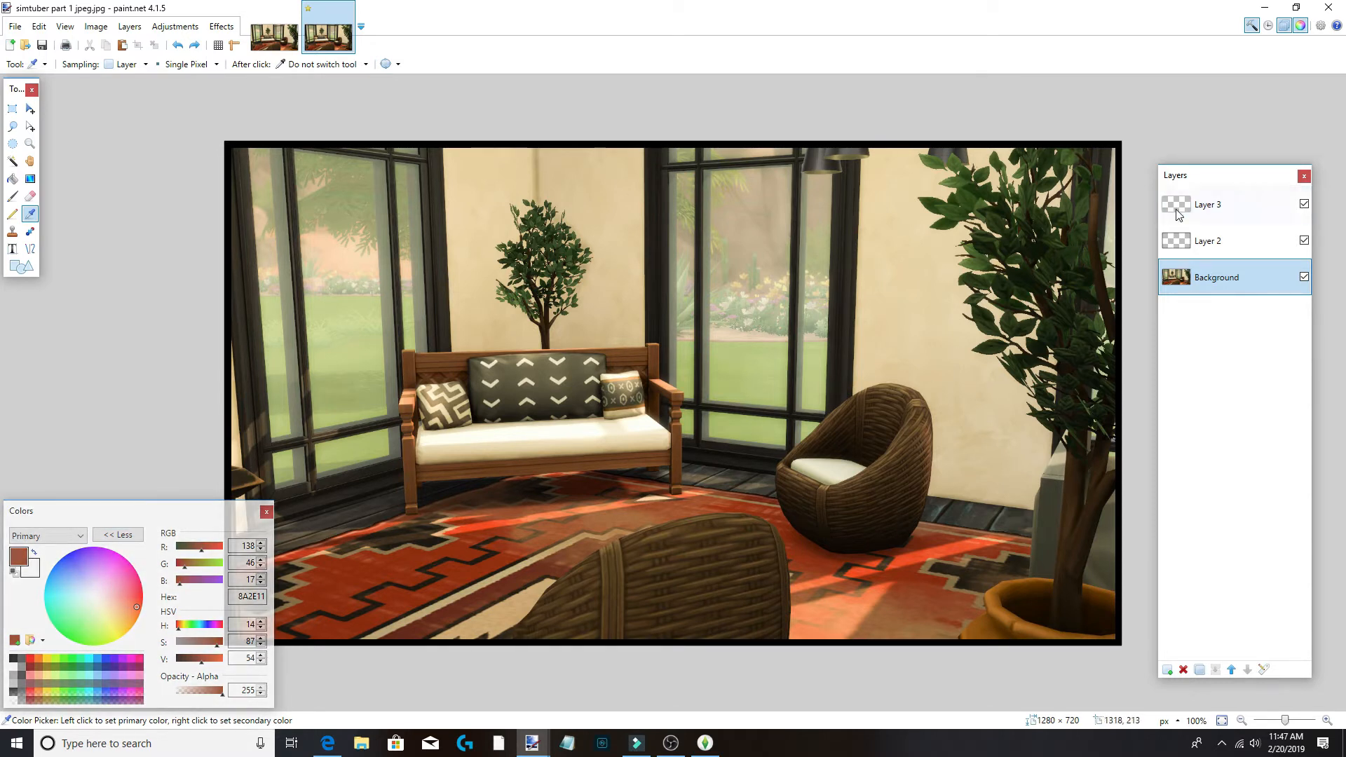
On Layer 3, restart the Outlined / Gradient text effect for "10 MINUTE" and set the outline width to 21.
{"action": "left_click", "coordinate": [1178, 211]}
{"action": "left_click", "coordinate": [222, 26]}
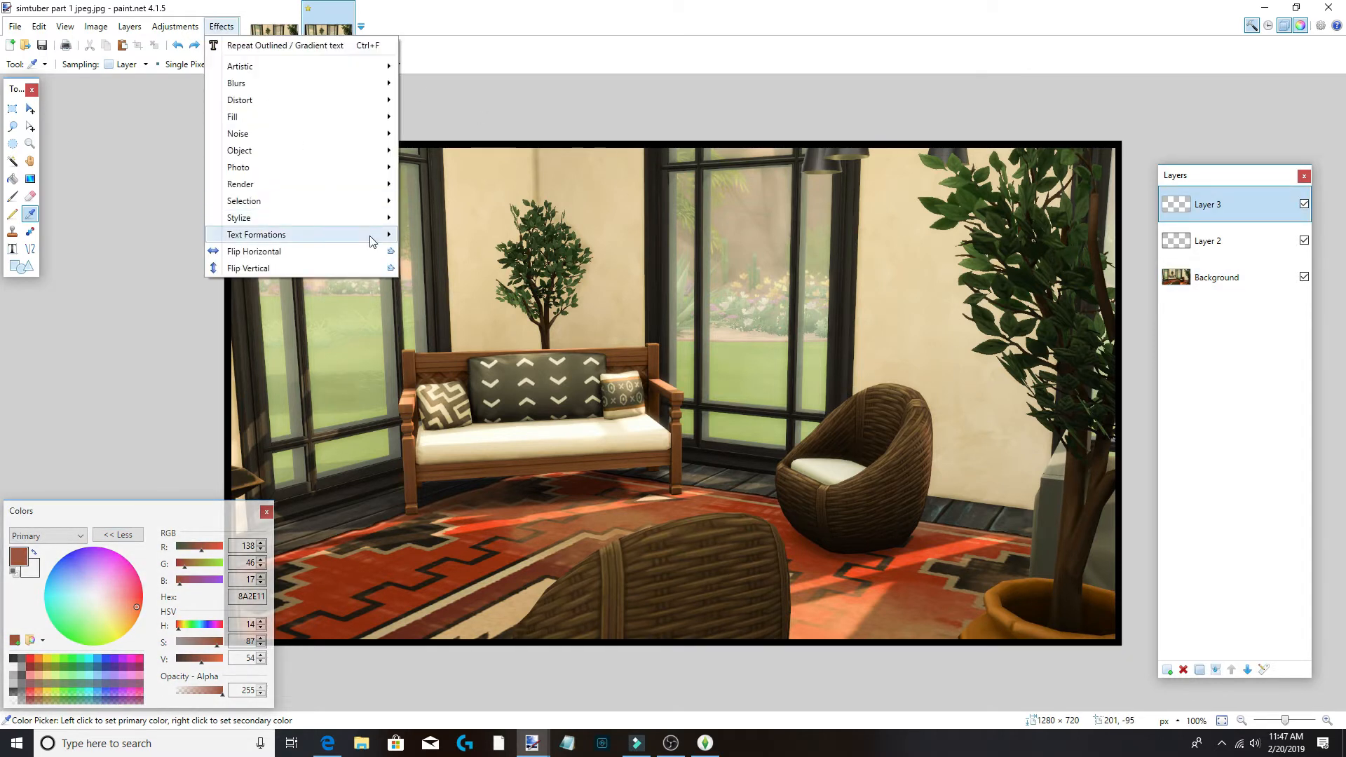
{"action": "mouse_move", "coordinate": [371, 241]}
{"action": "left_click", "coordinate": [421, 235]}
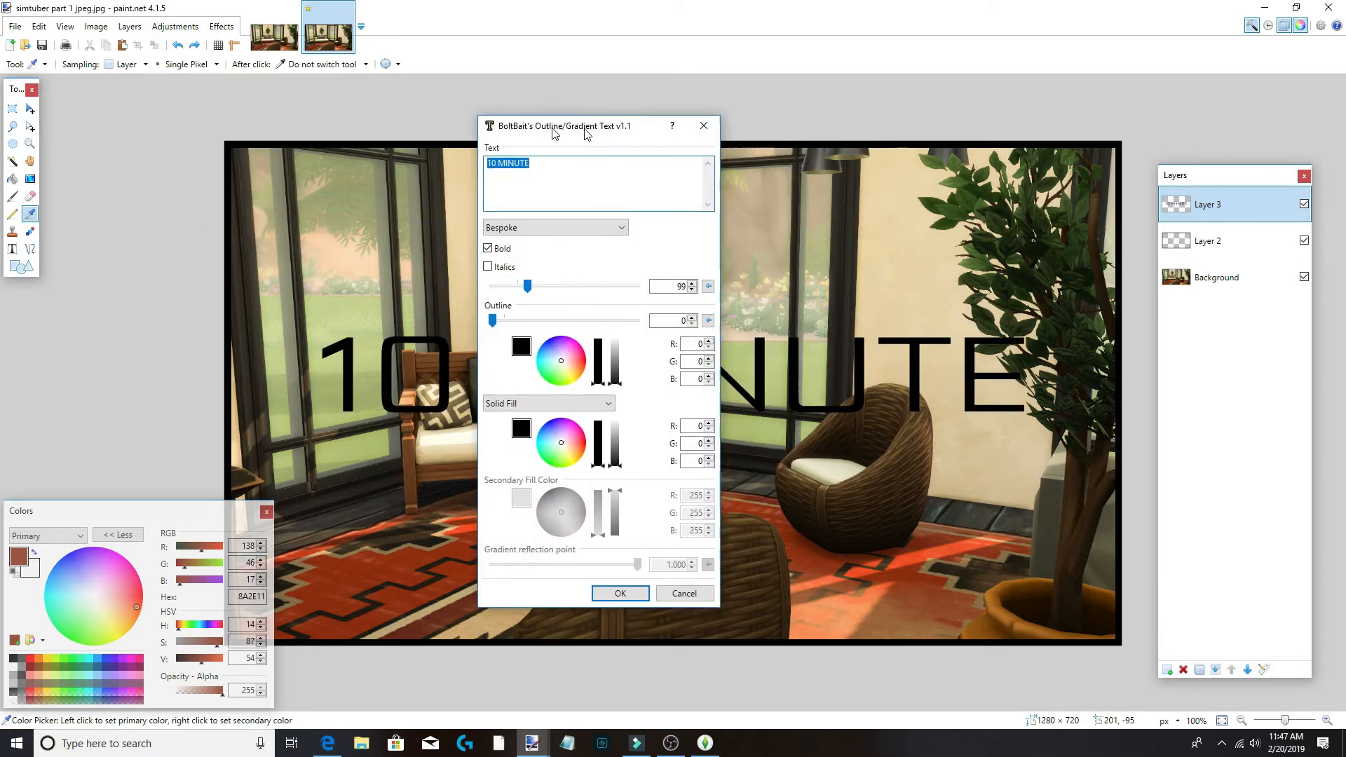
{"action": "left_click_drag", "start_coordinate": [588, 133], "coordinate": [150, 76]}
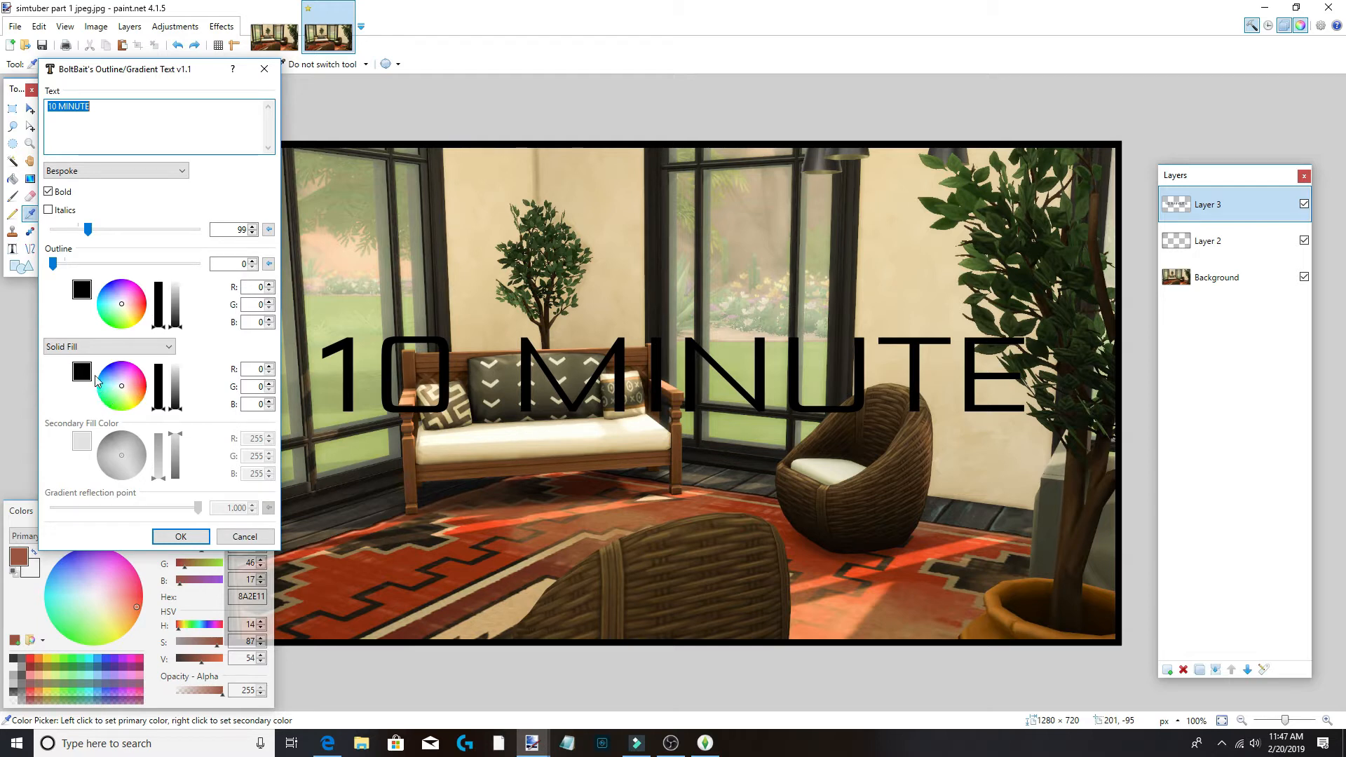
{"action": "left_click_drag", "start_coordinate": [53, 264], "coordinate": [85, 266]}
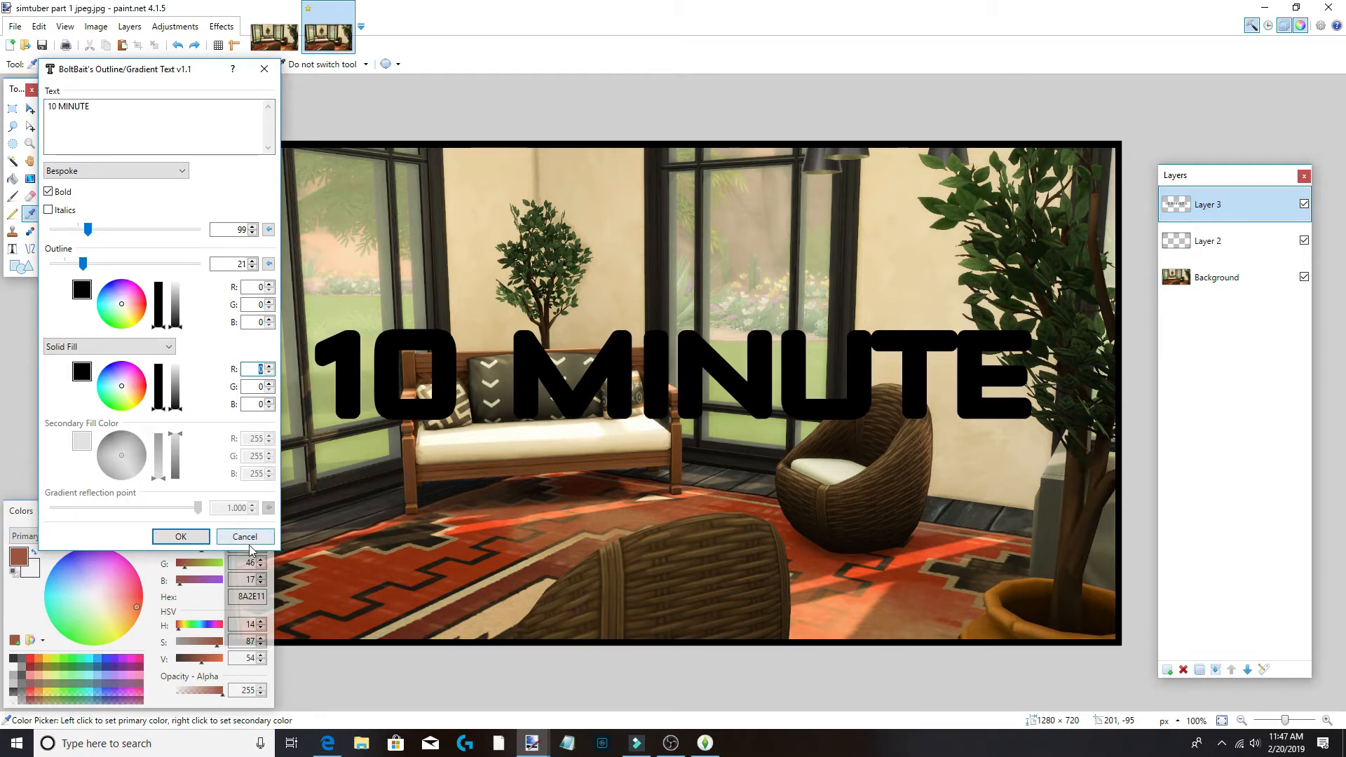
Uncover the sampled color values and set the text's fill color to R 138, G 46, B 17.
{"action": "left_click_drag", "start_coordinate": [201, 68], "coordinate": [191, 24]}
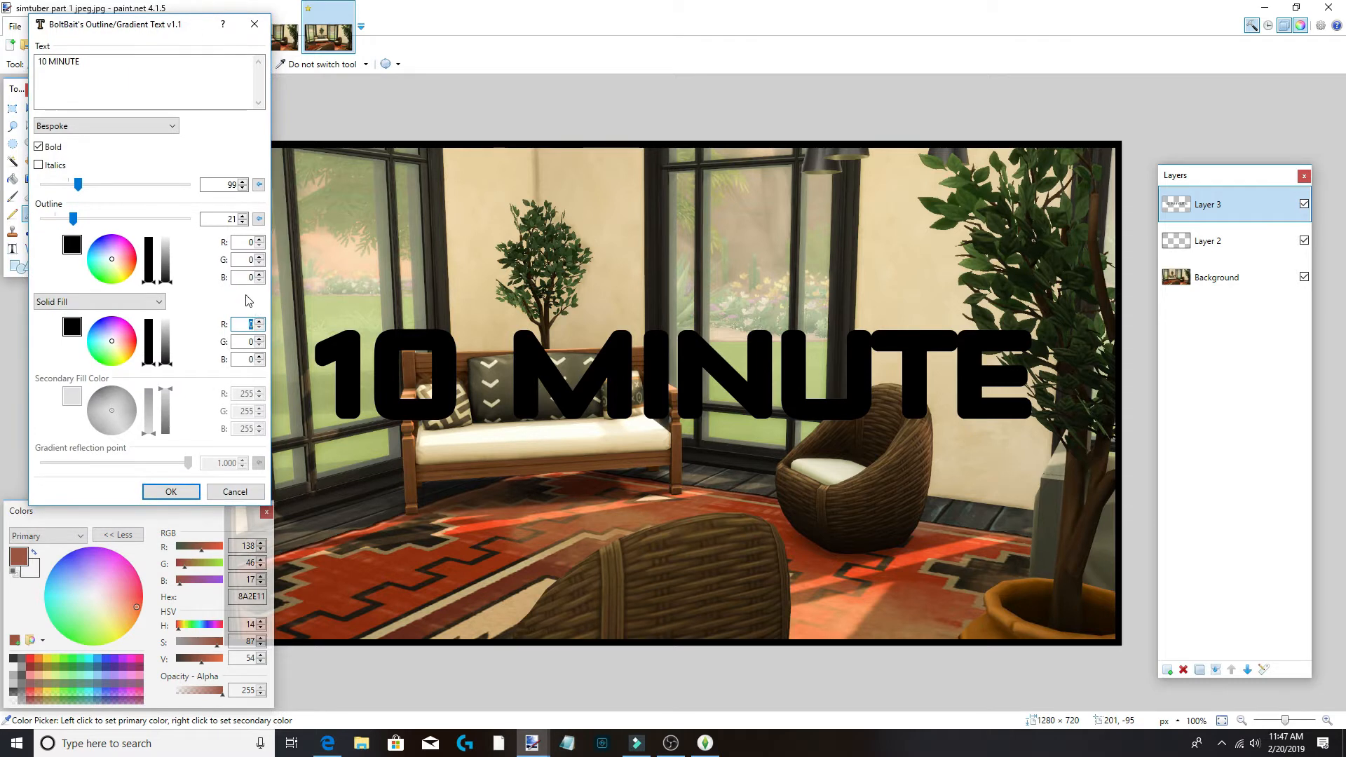
{"action": "type", "text": "138"}
{"action": "left_click", "coordinate": [250, 342]}
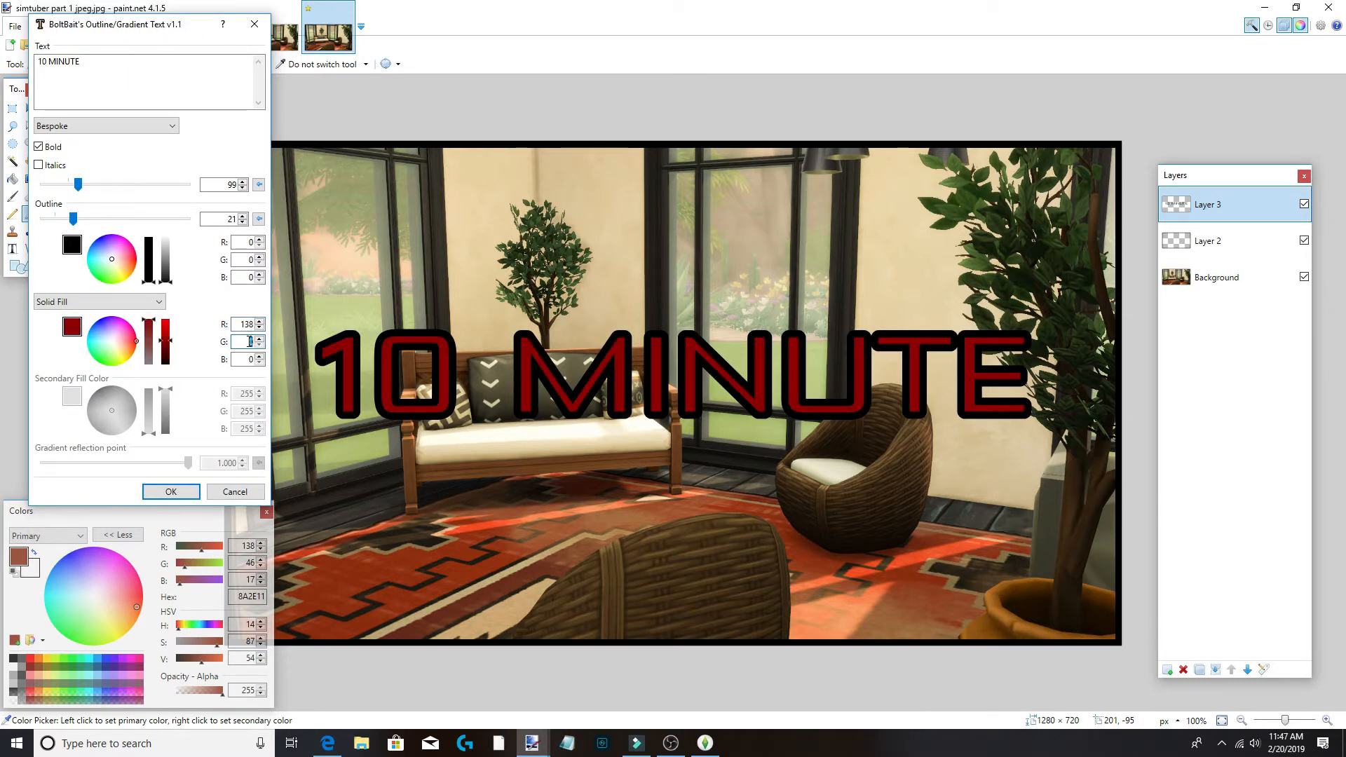
{"action": "type", "text": "46"}
{"action": "left_click", "coordinate": [245, 360]}
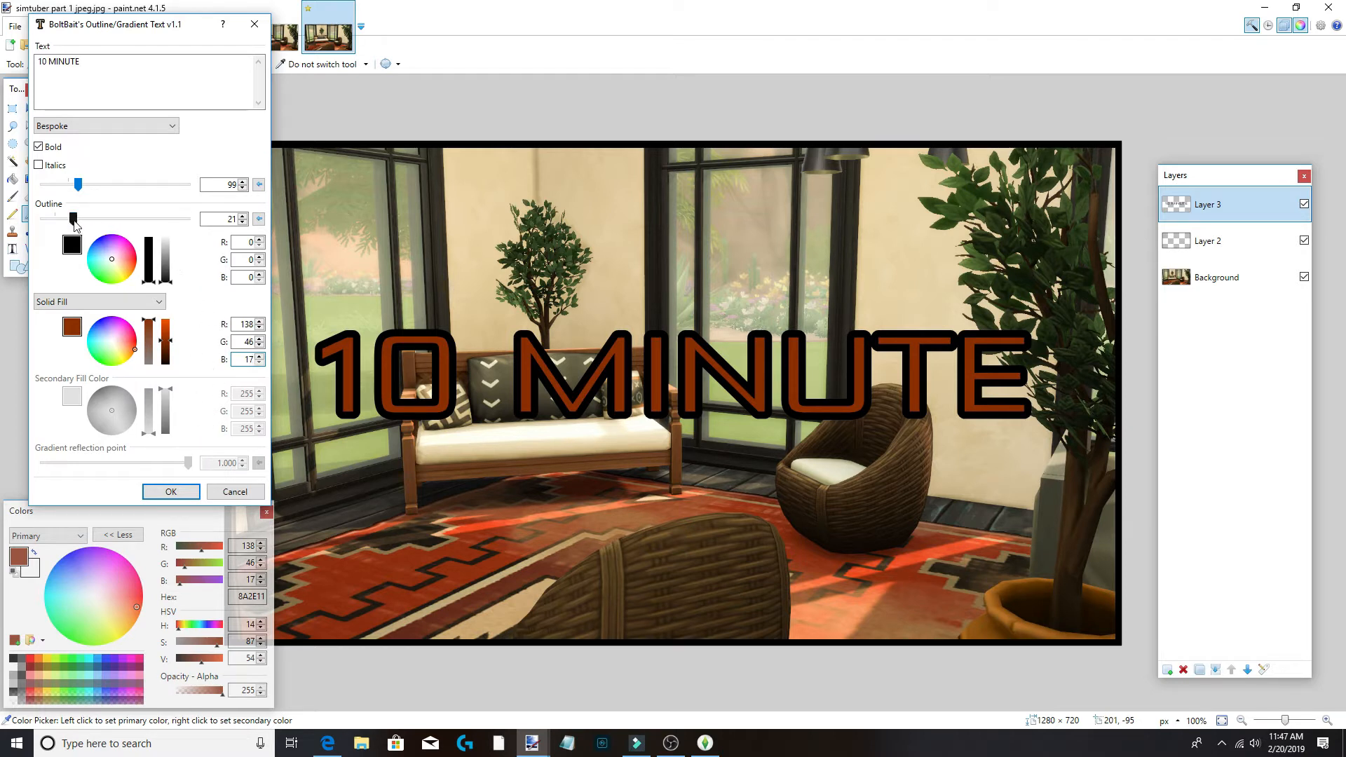
Apply the "10 MINUTE" text with a much thicker black outline and activate the Move Selected Pixels tool.
{"action": "left_click_drag", "start_coordinate": [74, 220], "coordinate": [184, 261]}
{"action": "left_click", "coordinate": [171, 492]}
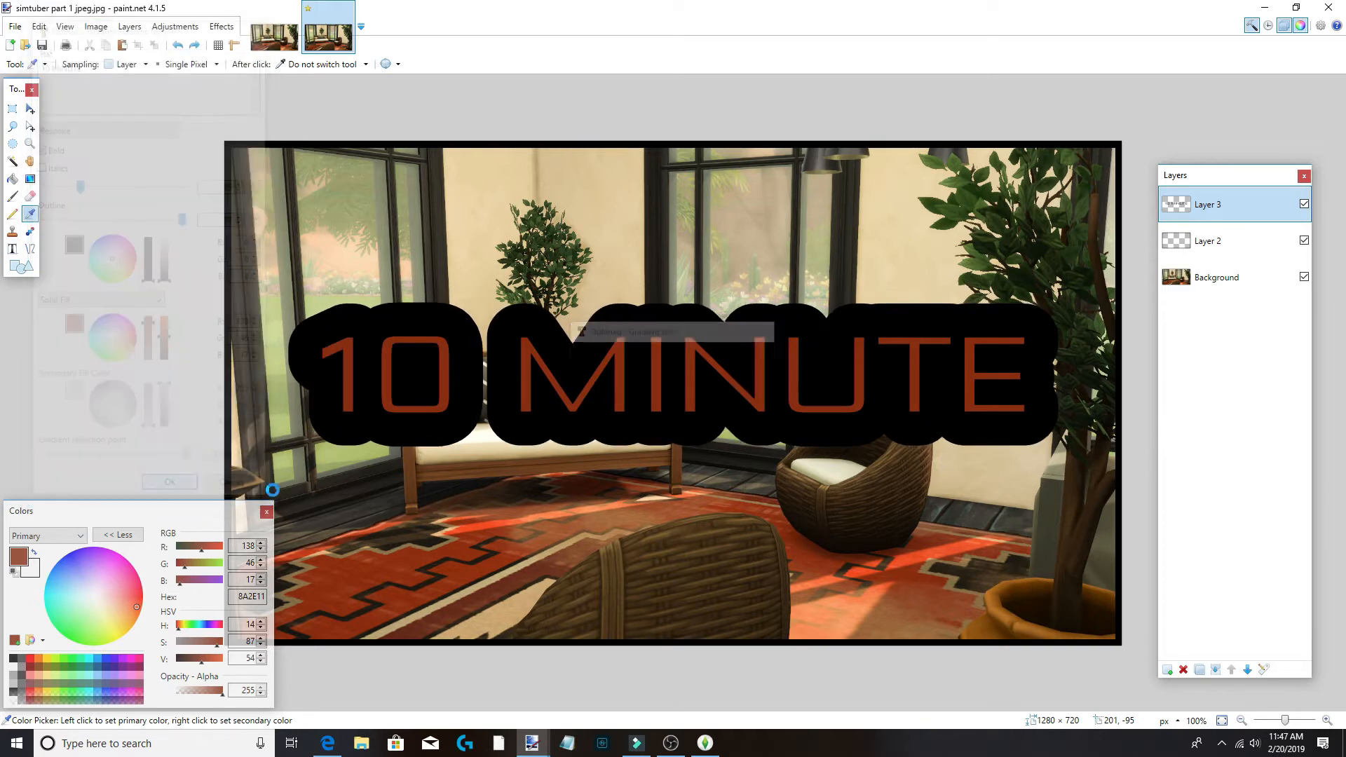
{"action": "left_click", "coordinate": [32, 110]}
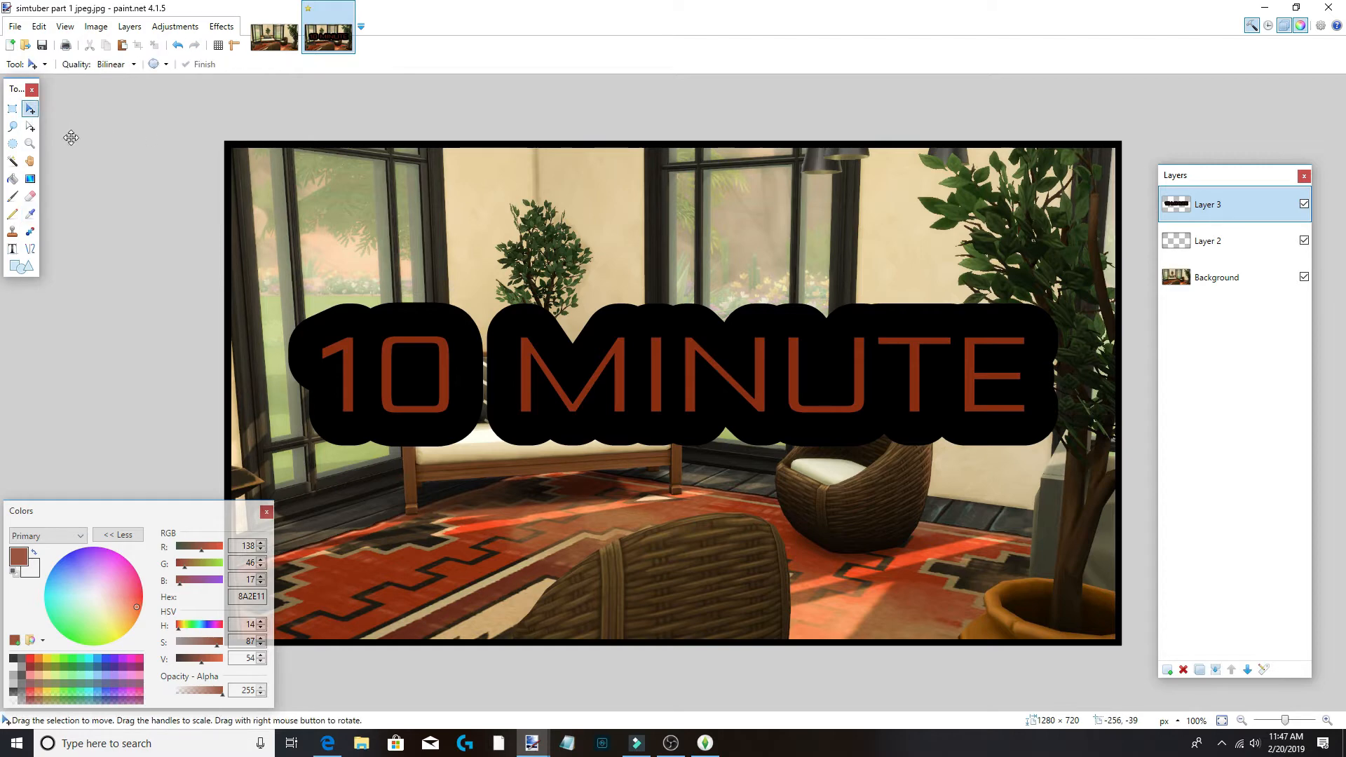
Move the "10 MINUTE" text toward the image's upper left, scale its selection to about 978 × 550 pixels, and undo the last small move.
{"action": "left_click_drag", "start_coordinate": [805, 367], "coordinate": [772, 244]}
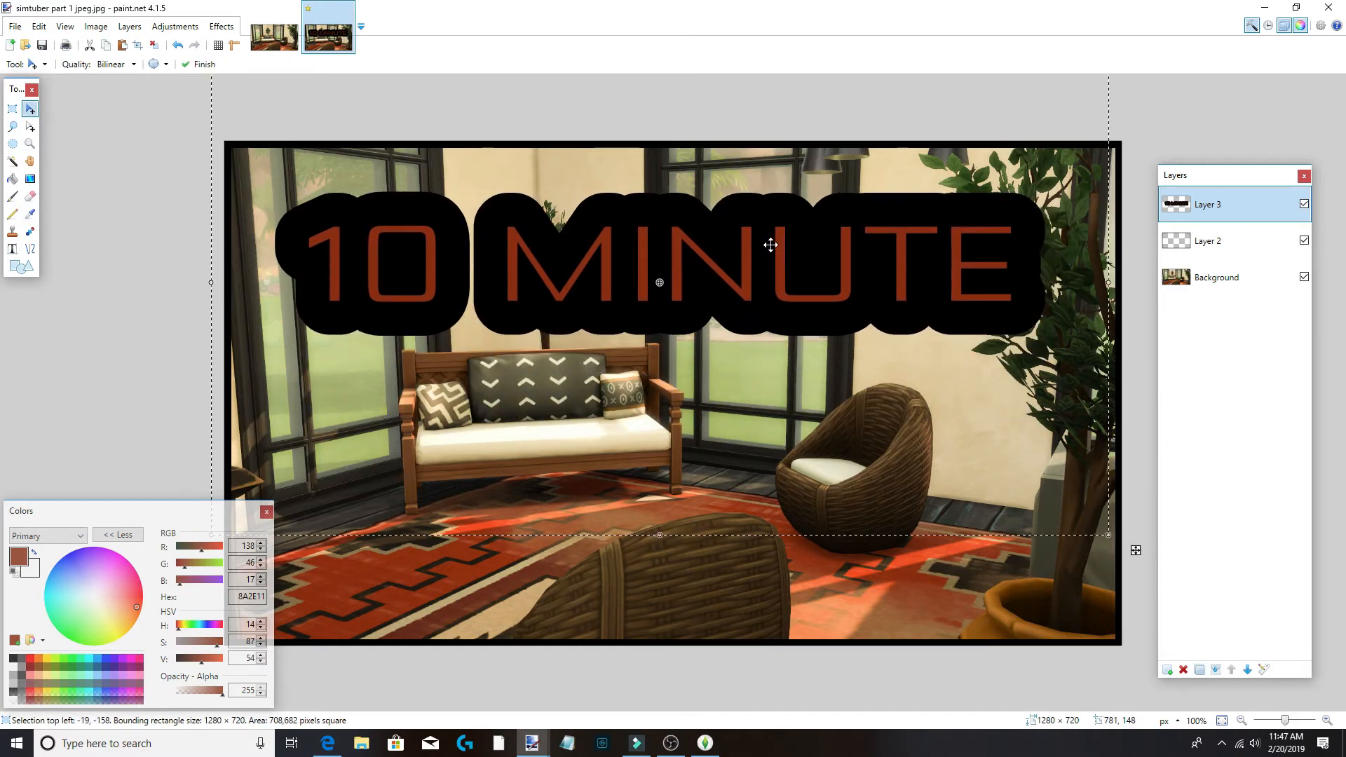
{"action": "left_click_drag", "start_coordinate": [1109, 535], "coordinate": [874, 403]}
{"action": "left_click_drag", "start_coordinate": [754, 220], "coordinate": [767, 251]}
{"action": "left_click_drag", "start_coordinate": [885, 433], "coordinate": [908, 450]}
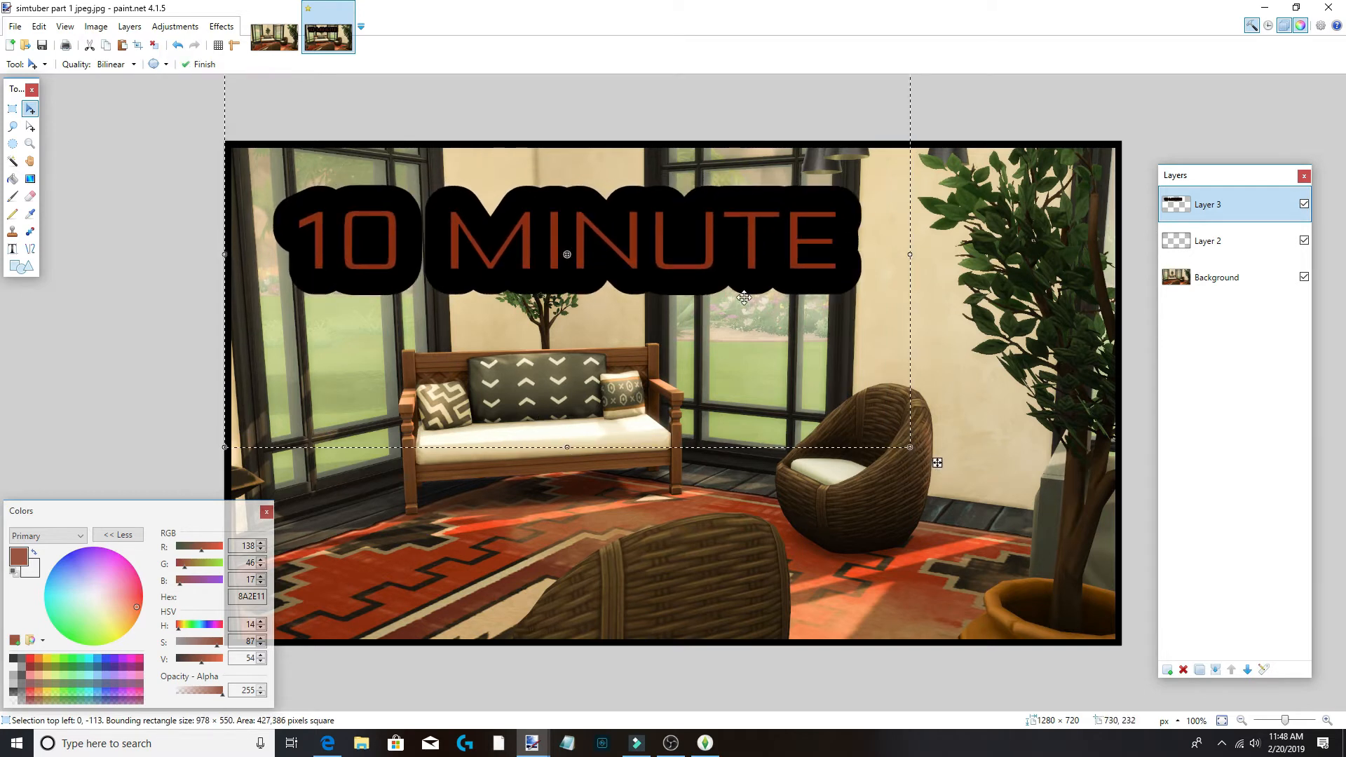
{"action": "left_click_drag", "start_coordinate": [749, 286], "coordinate": [722, 292]}
{"action": "key", "text": "ctrl+z"}
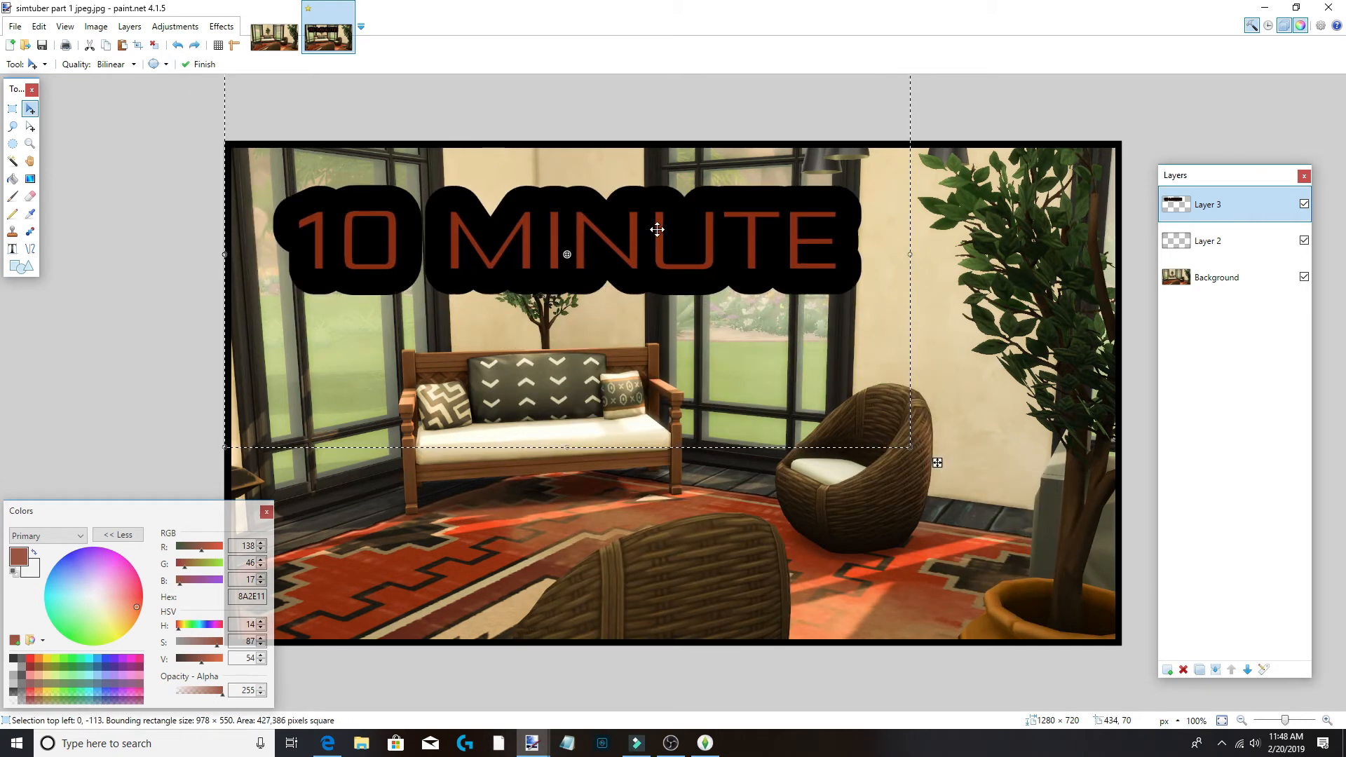
Delete the layer with the black-outlined "10 MINUTE" text and add a new empty layer on top.
{"action": "left_click", "coordinate": [1184, 670]}
{"action": "left_click", "coordinate": [1167, 670]}
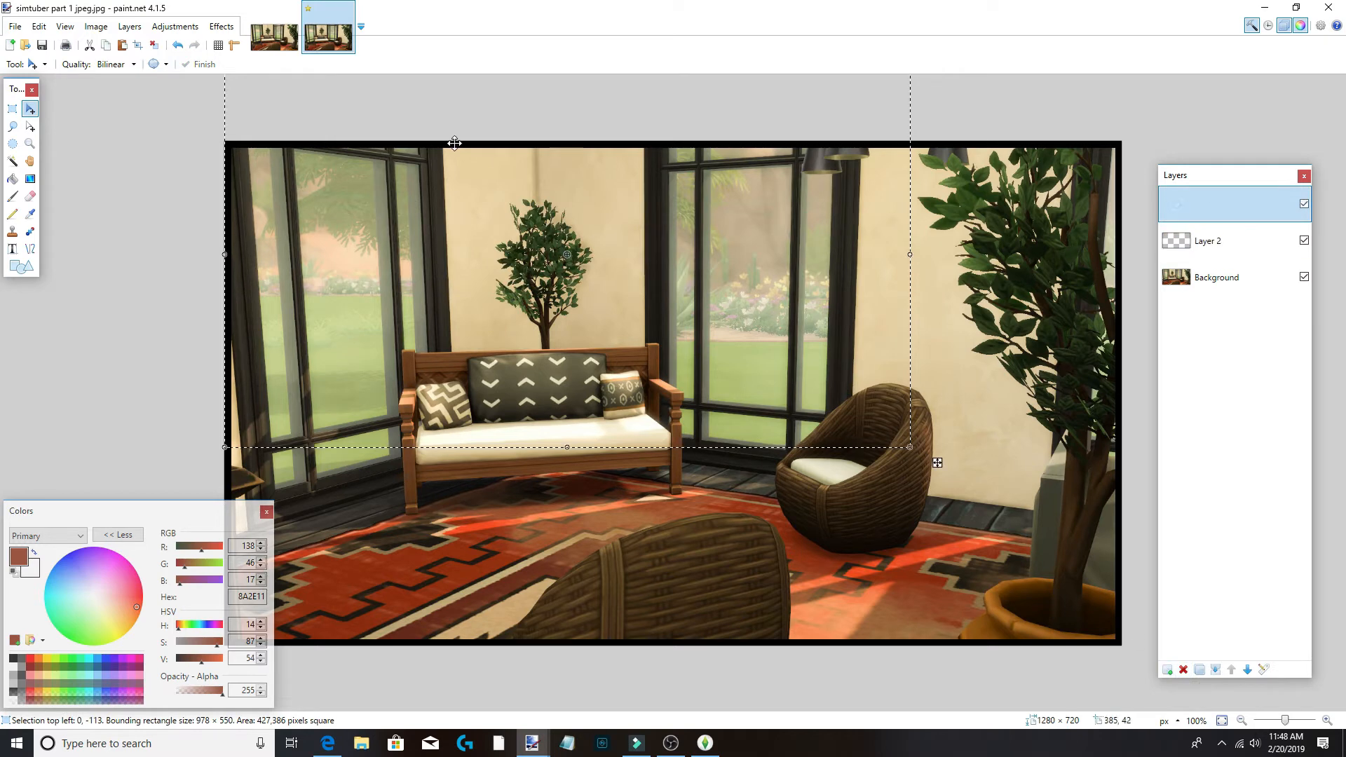
{"action": "left_click", "coordinate": [222, 26]}
{"action": "mouse_move", "coordinate": [343, 236]}
{"action": "left_click", "coordinate": [423, 235]}
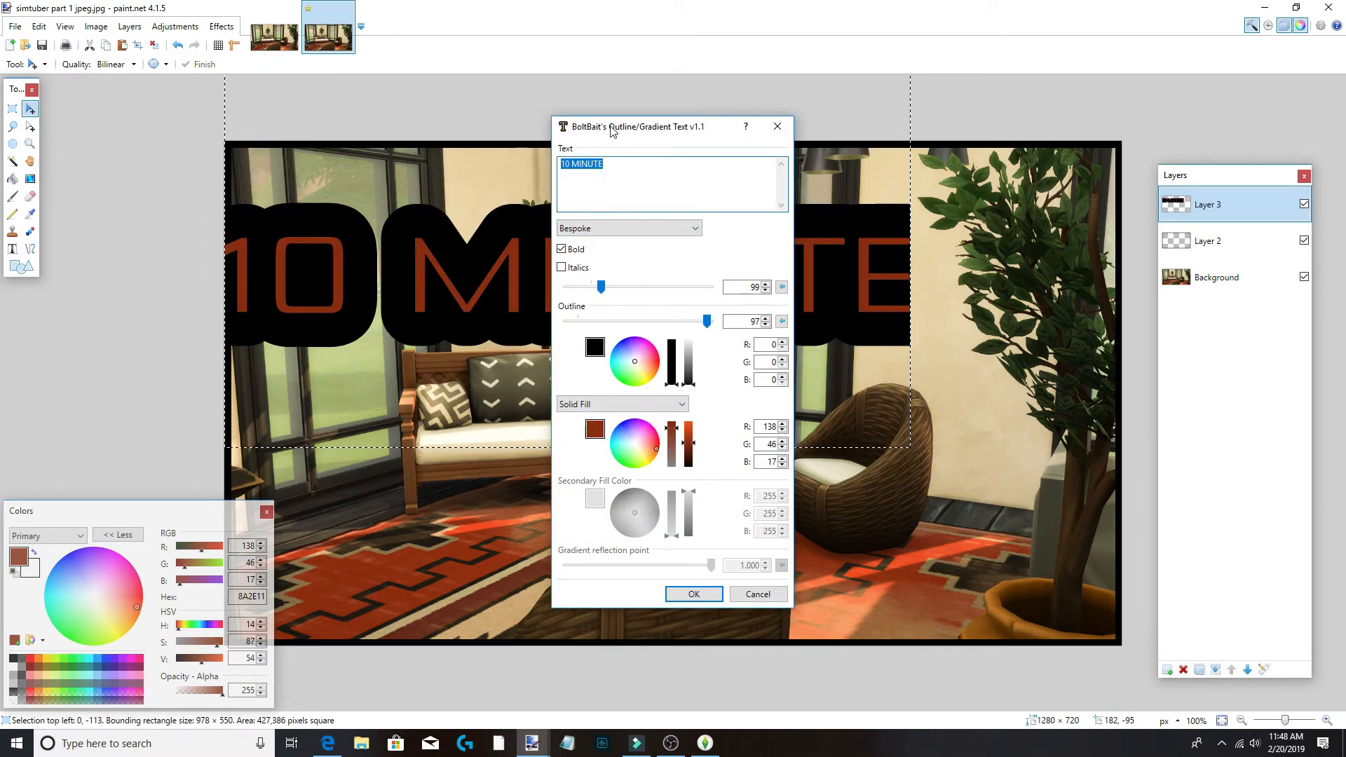
{"action": "left_click", "coordinate": [770, 631]}
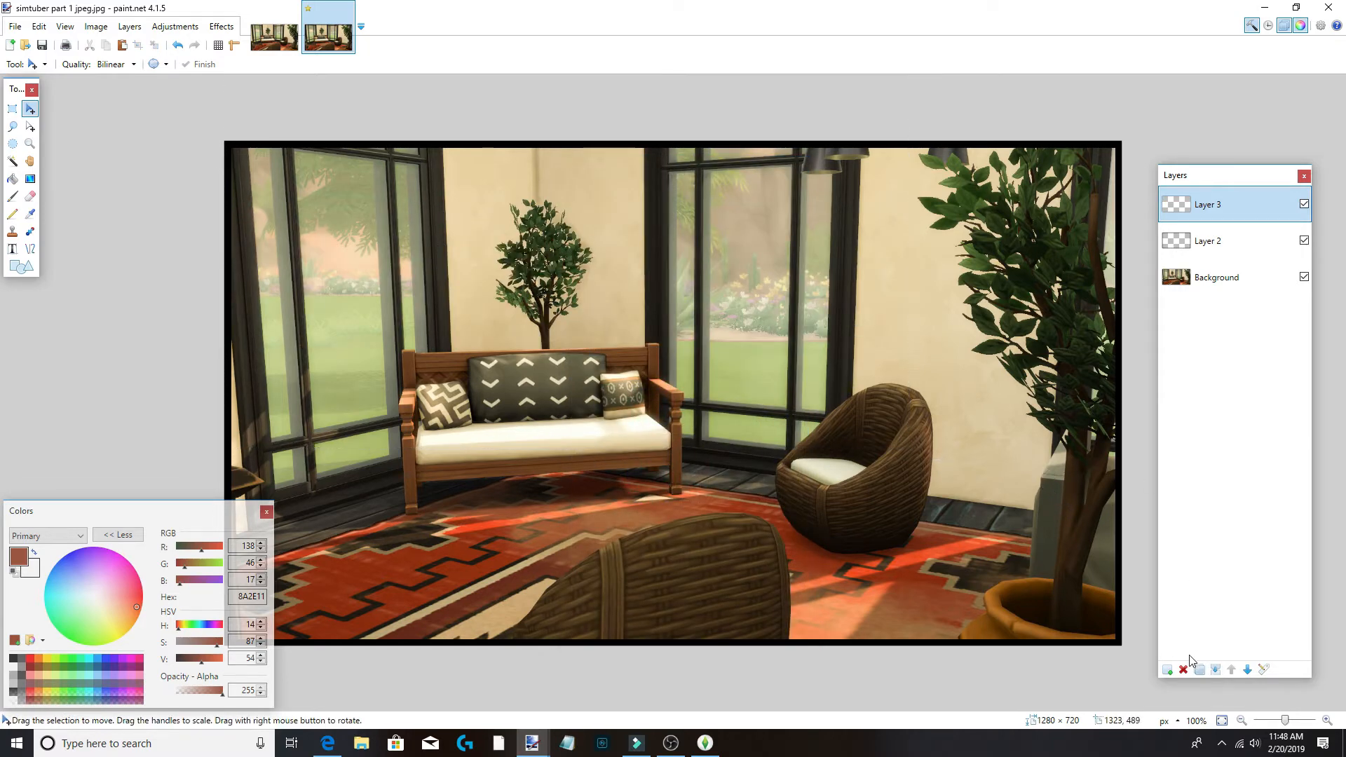
Restart the Outlined / Gradient text effect for "10 MINUTE" and set the outline color to white, R 255, G 255, B 255.
{"action": "left_click", "coordinate": [222, 27]}
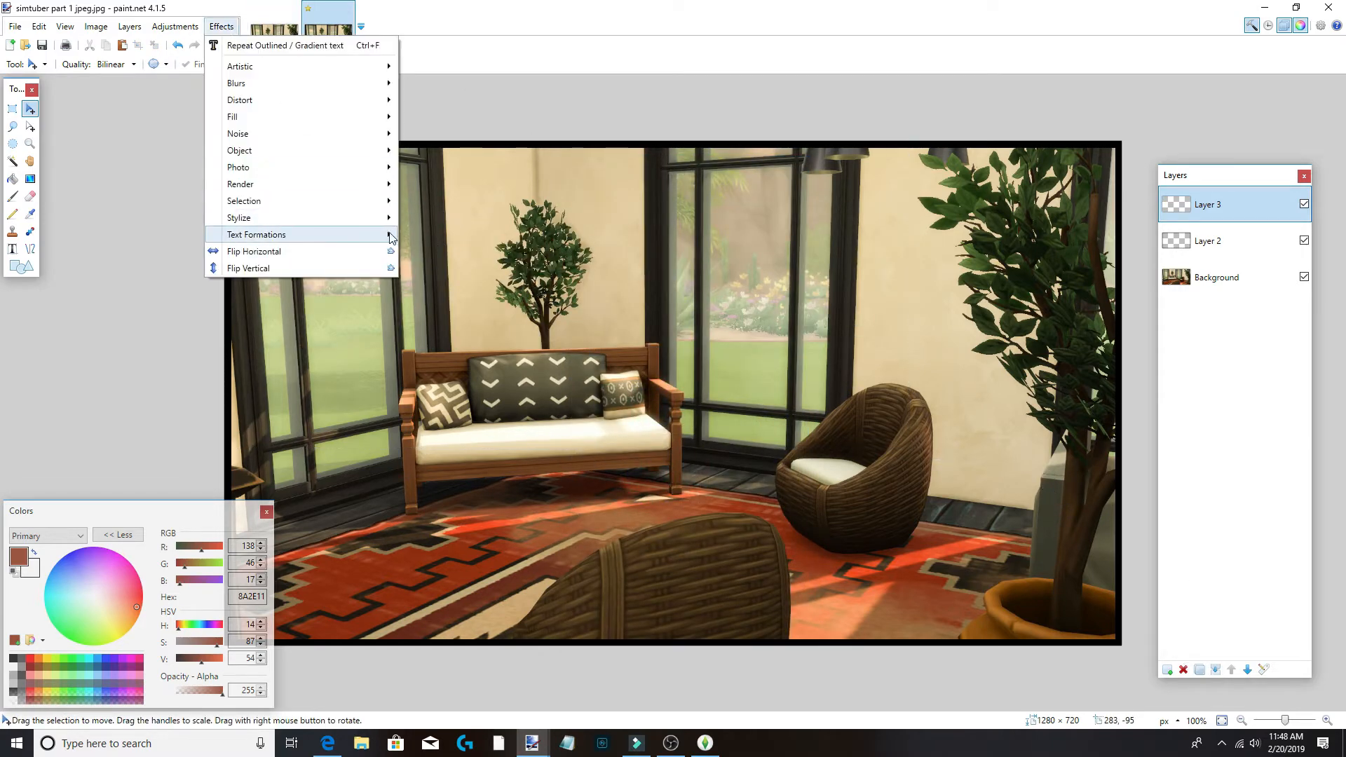
{"action": "mouse_move", "coordinate": [392, 236]}
{"action": "left_click", "coordinate": [448, 234]}
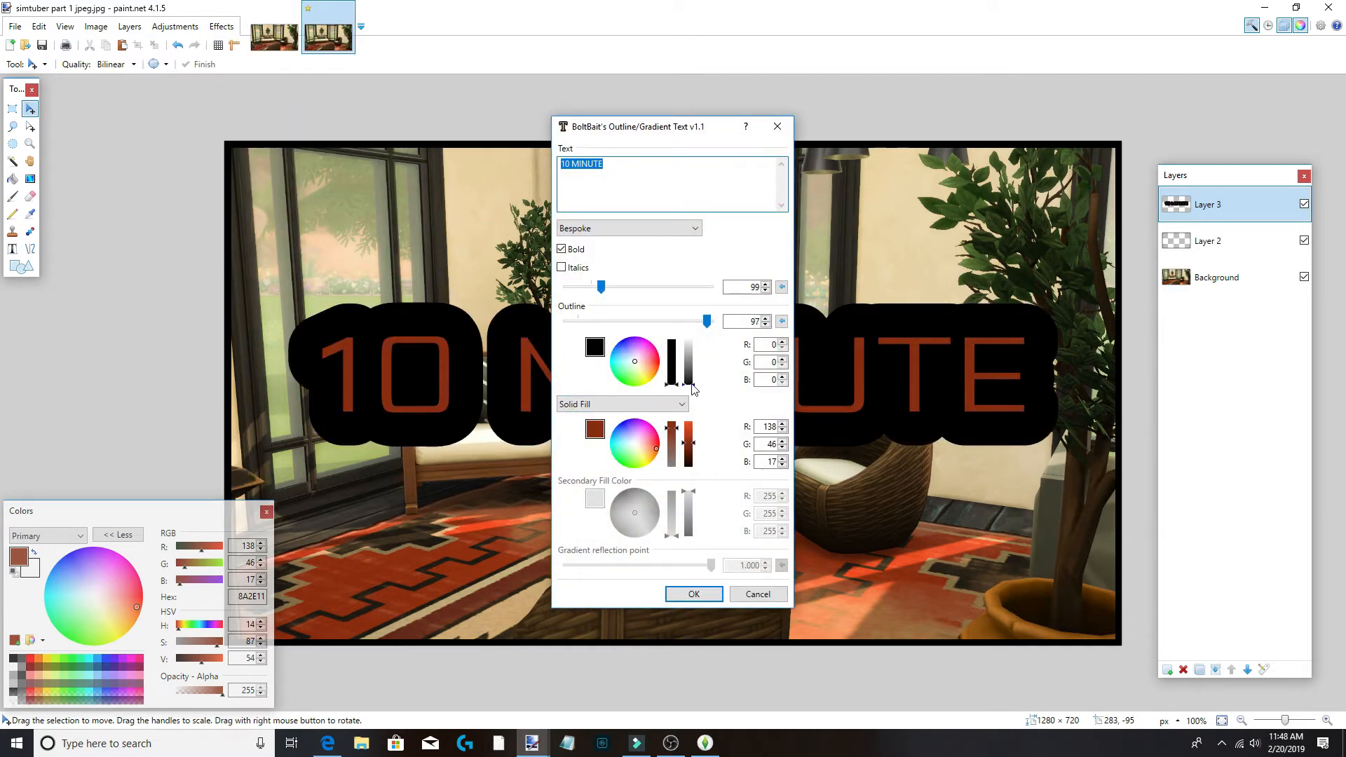
{"action": "left_click_drag", "start_coordinate": [692, 386], "coordinate": [687, 341]}
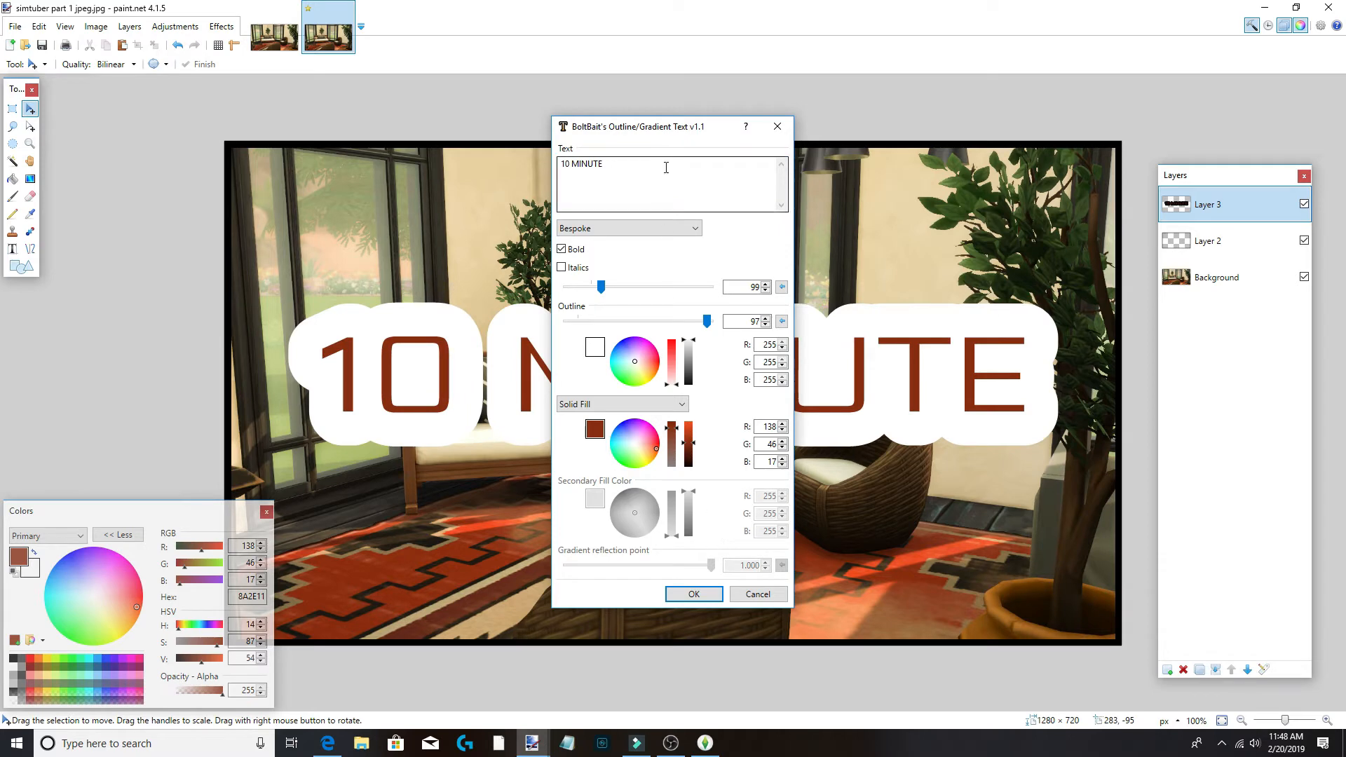
{"action": "left_click_drag", "start_coordinate": [665, 131], "coordinate": [162, 64]}
Preview fonts from Bespoke onward for "10 MINUTE", choose Cabin Sketch, and apply the text.
{"action": "left_click", "coordinate": [182, 160]}
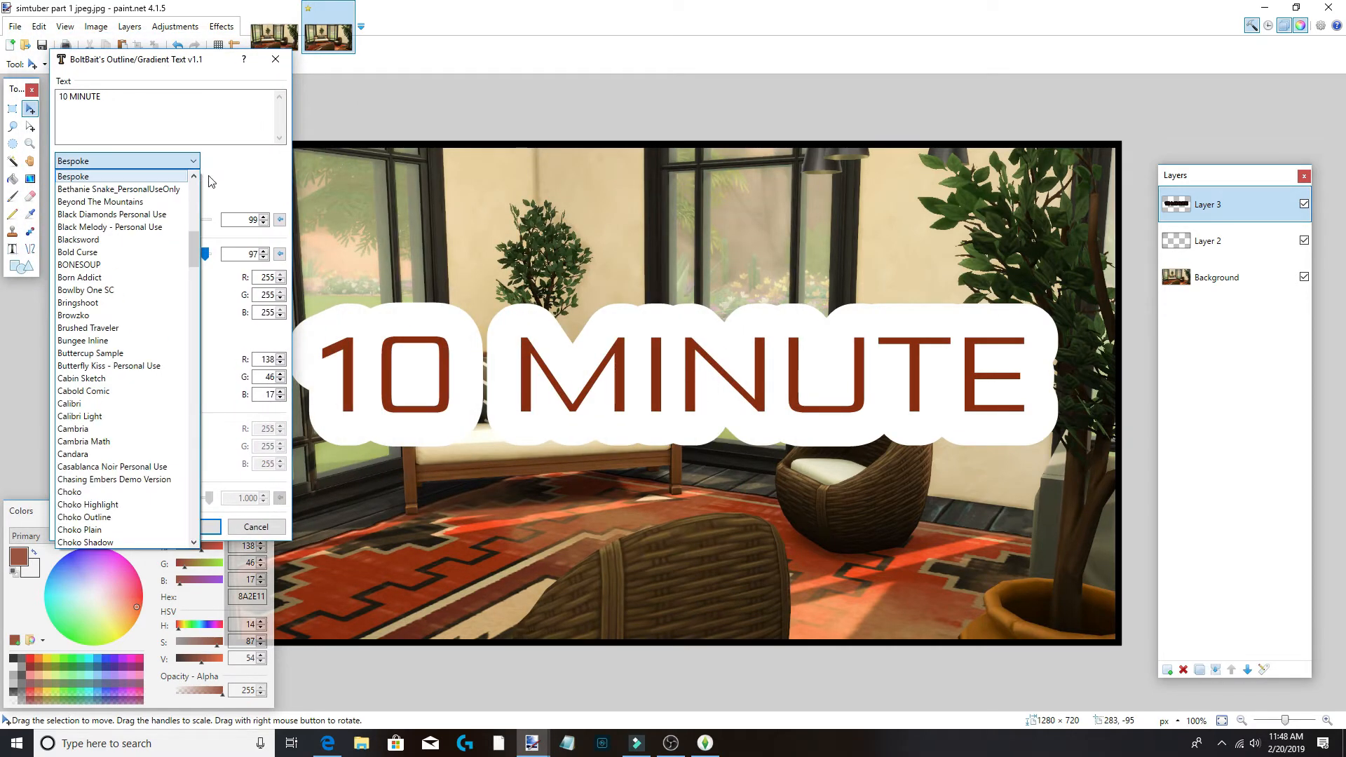
{"action": "key", "text": "Down"}
{"action": "key", "text": "Down"}
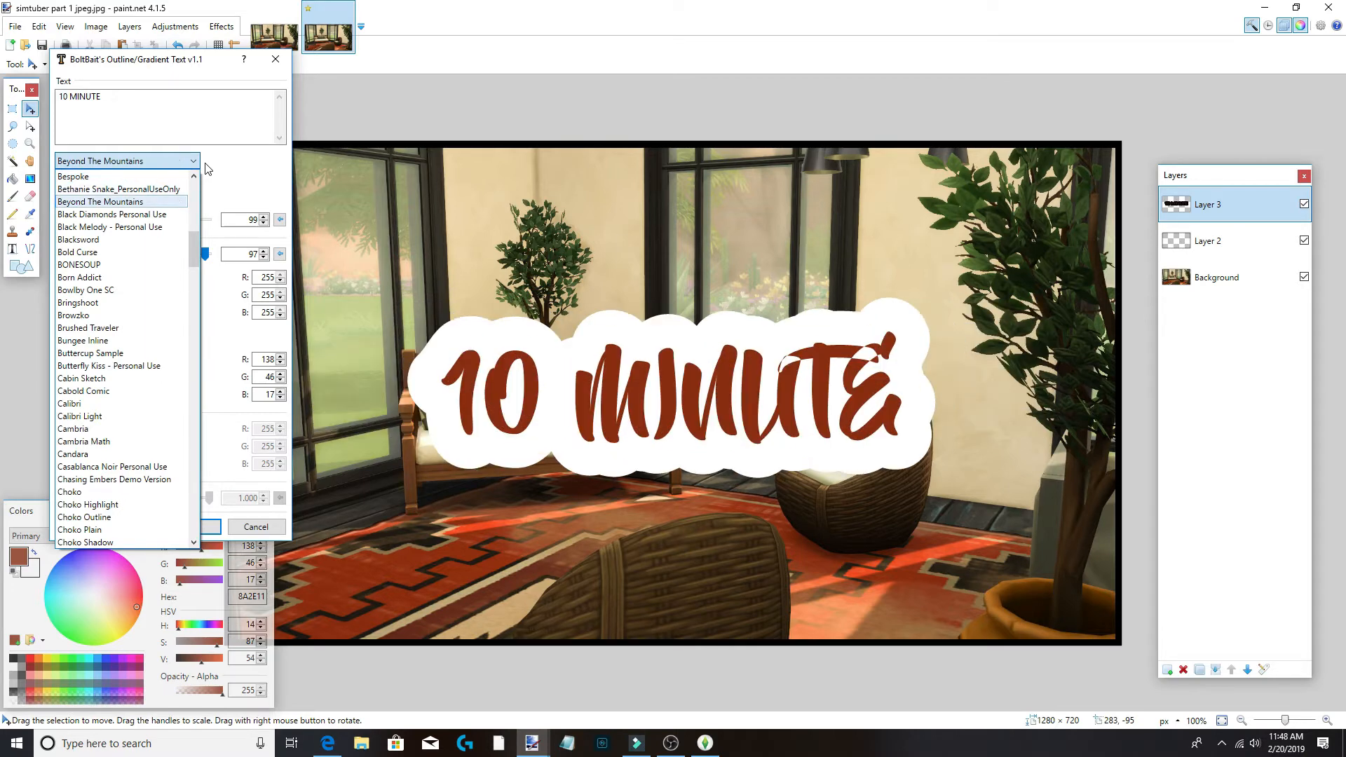
{"action": "key", "text": "Down"}
{"action": "key", "text": "Down"}
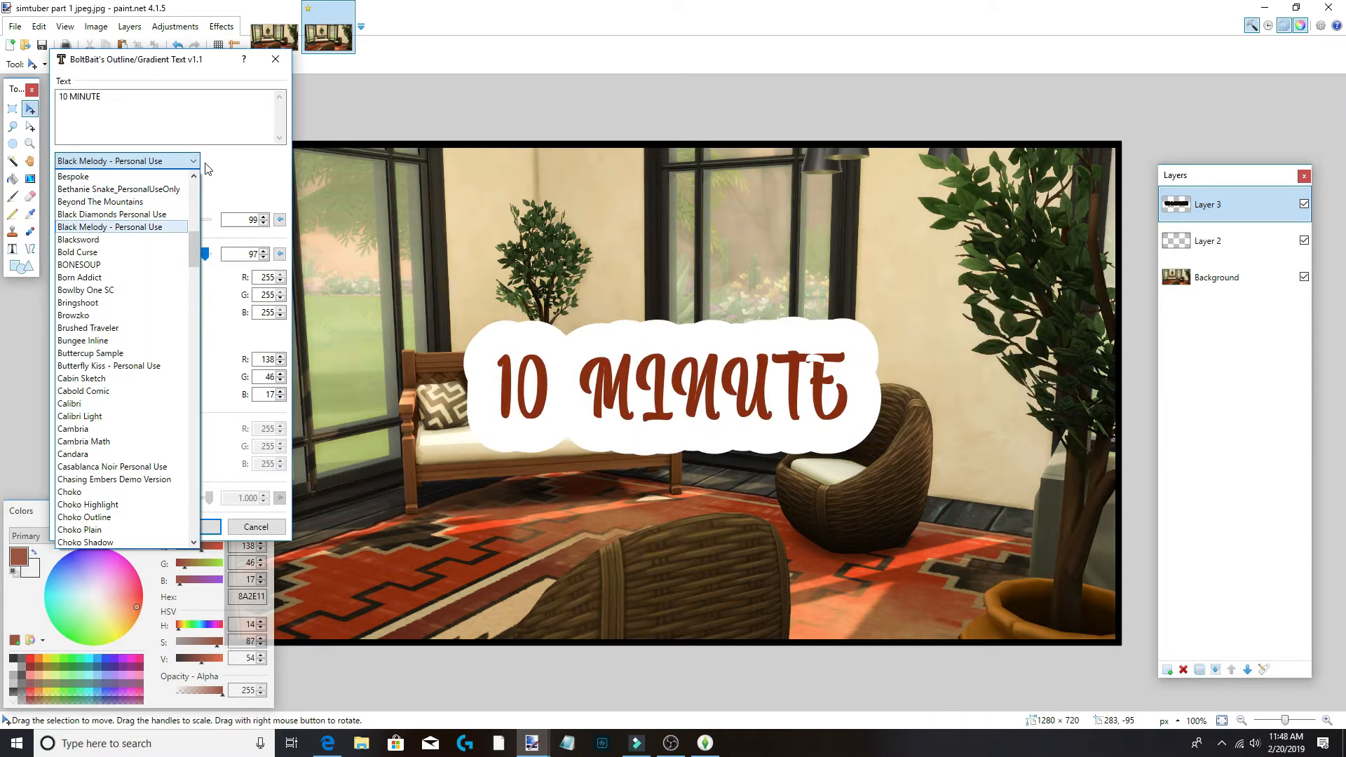
{"action": "key", "text": "Down"}
{"action": "key", "text": "Down"}
{"action": "key", "text": "Down"}
{"action": "key", "text": "Down"}
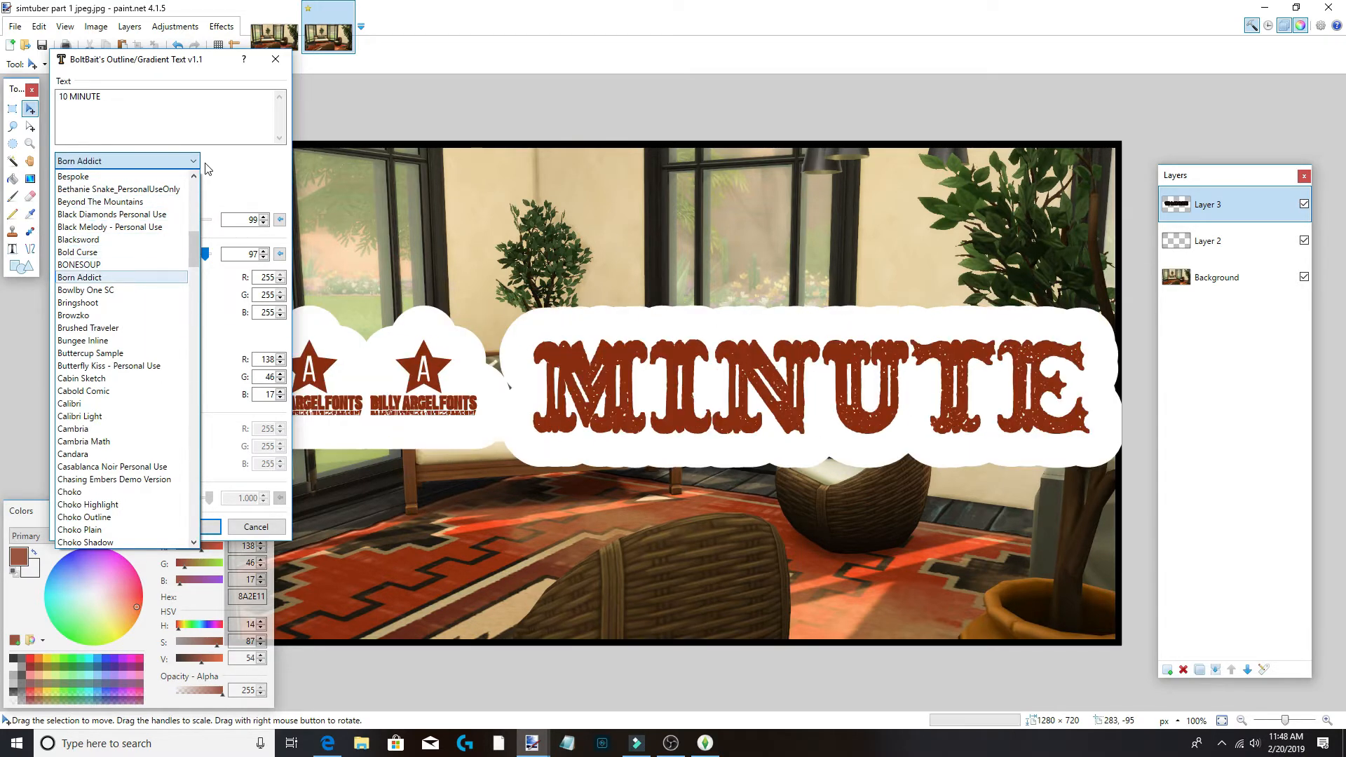
{"action": "key", "text": "Down"}
{"action": "key", "text": "Down"}
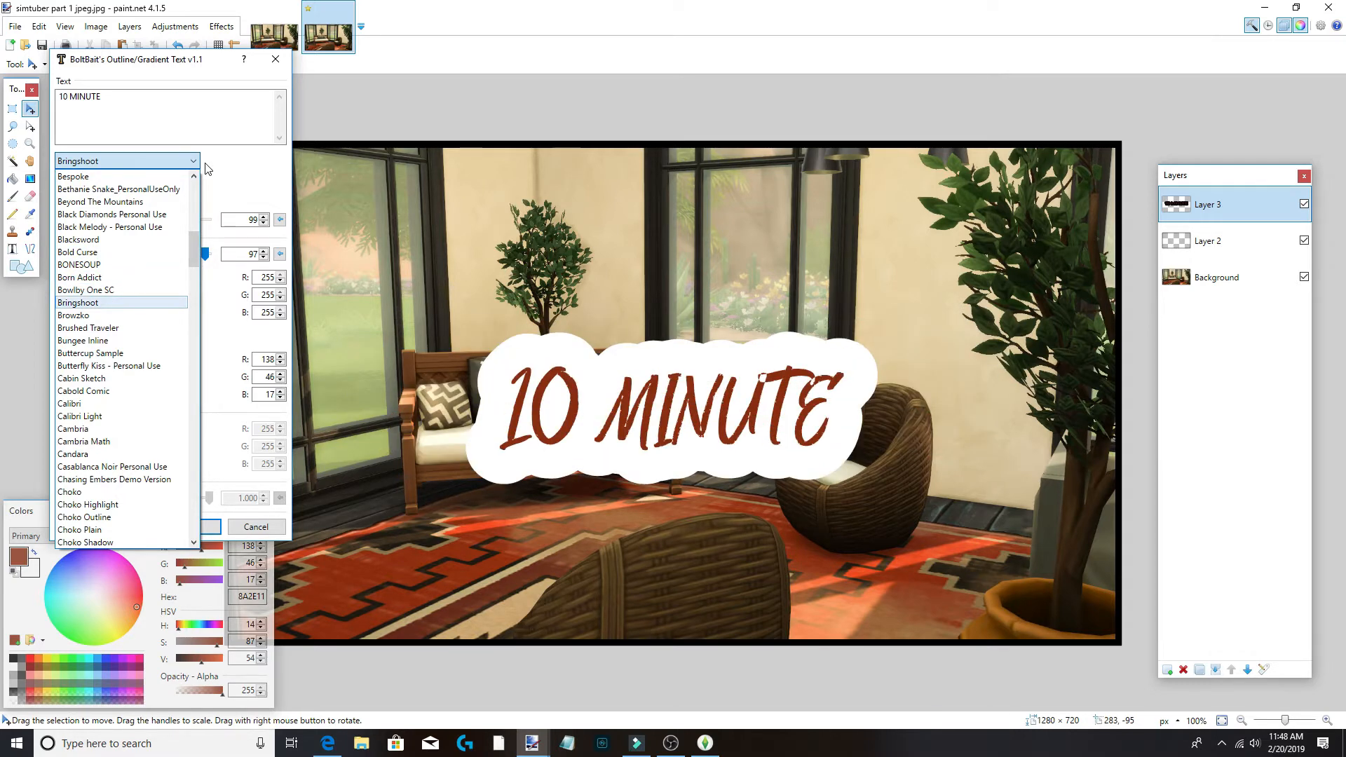
{"action": "key", "text": "Down"}
{"action": "key", "text": "Down"}
{"action": "key", "text": "Down"}
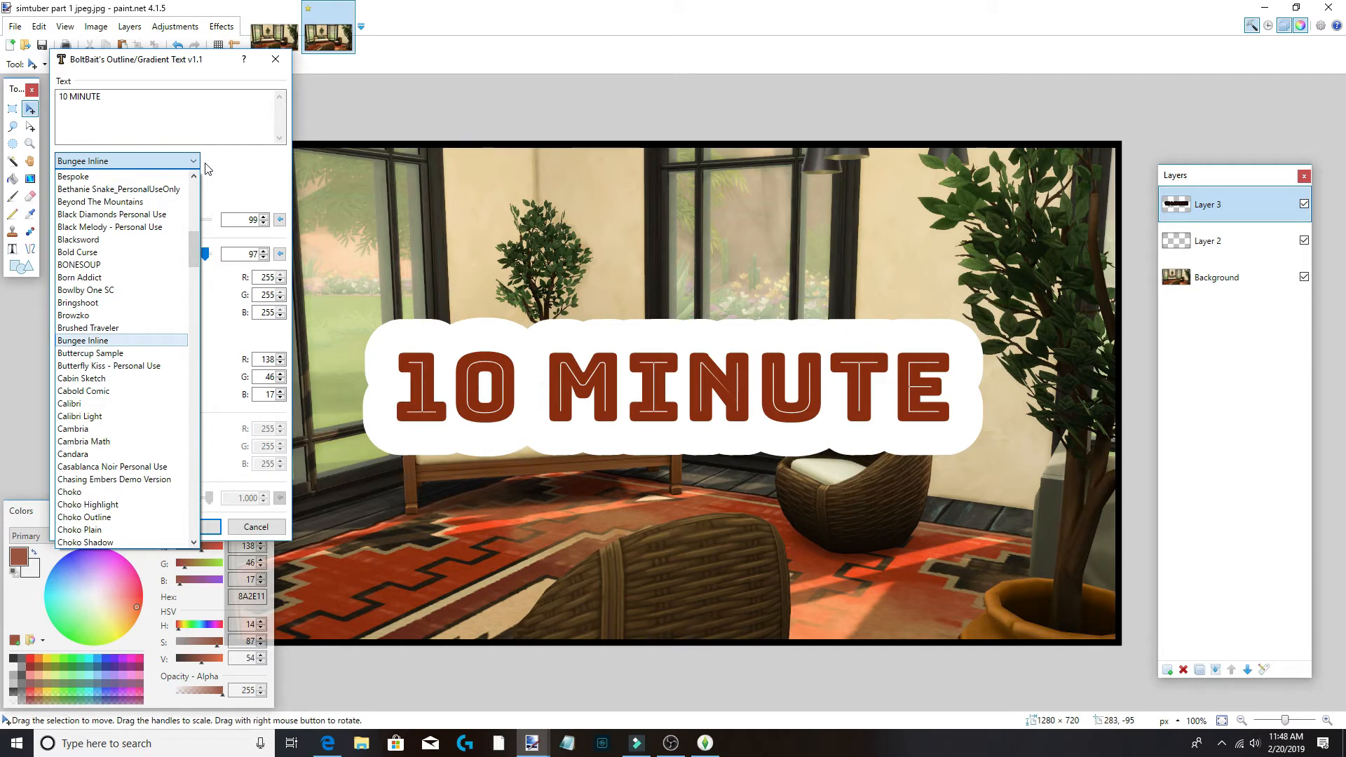
{"action": "key", "text": "Down"}
{"action": "key", "text": "Down"}
{"action": "key", "text": "Down"}
{"action": "key", "text": "Down"}
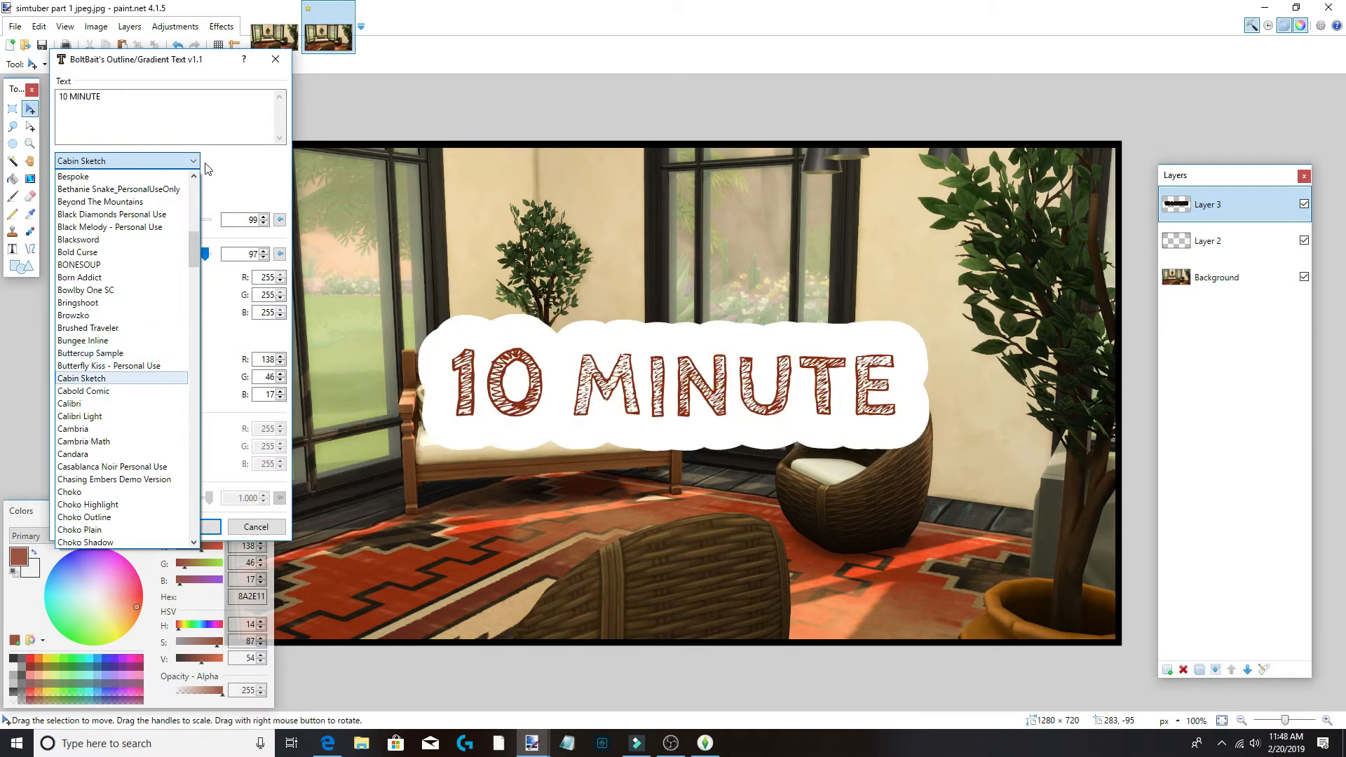
{"action": "key", "text": "Up"}
{"action": "left_click", "coordinate": [233, 176]}
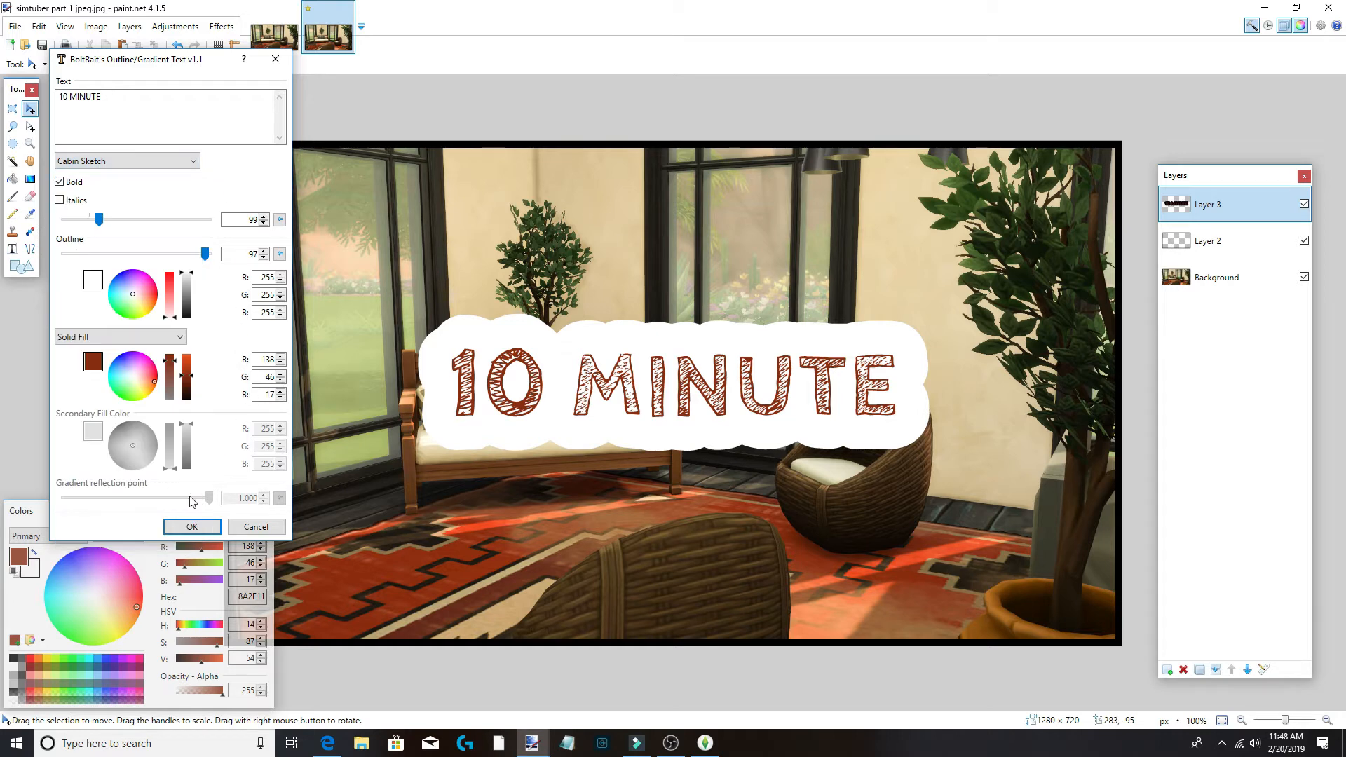
{"action": "left_click", "coordinate": [191, 526]}
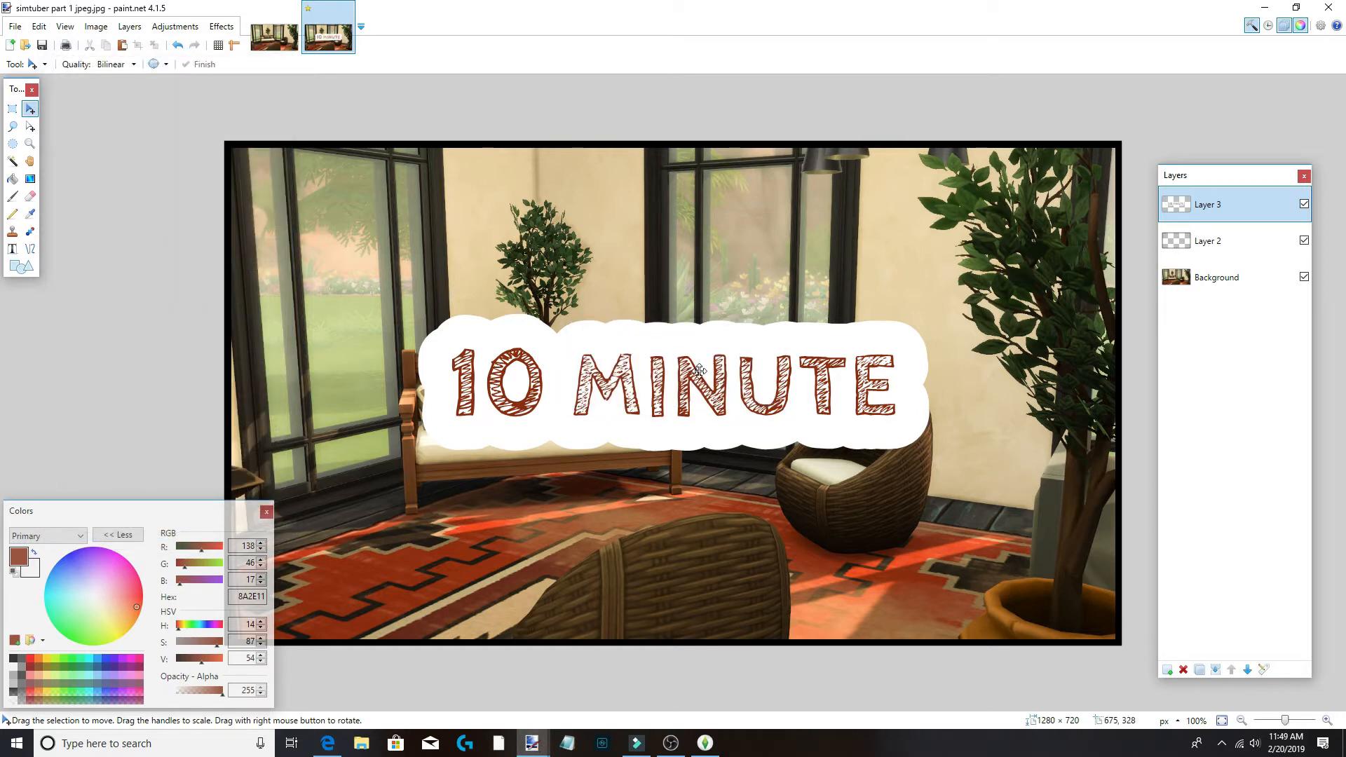
Move the "10 MINUTE" text to the image's upper left, deselect it, and duplicate its layer.
{"action": "left_click_drag", "start_coordinate": [700, 370], "coordinate": [553, 233]}
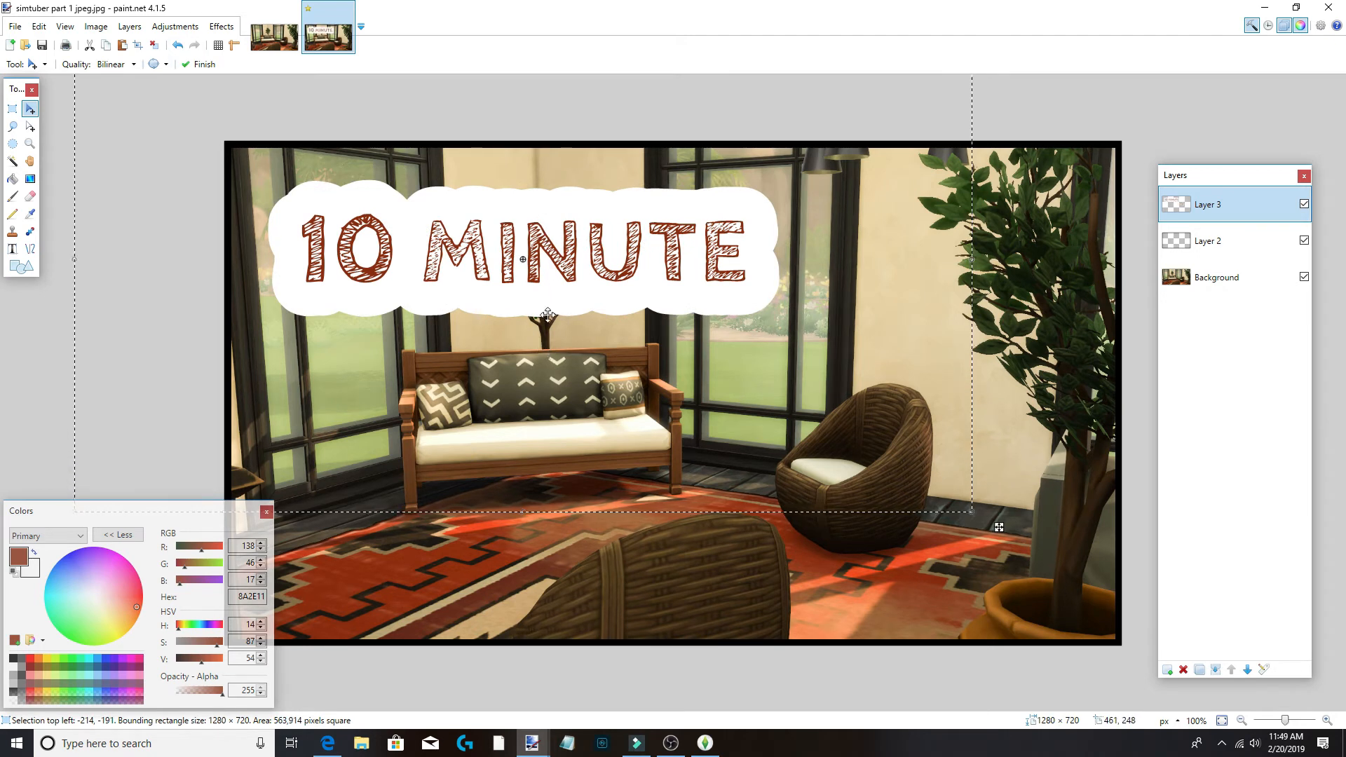
{"action": "key", "text": "ctrl+d"}
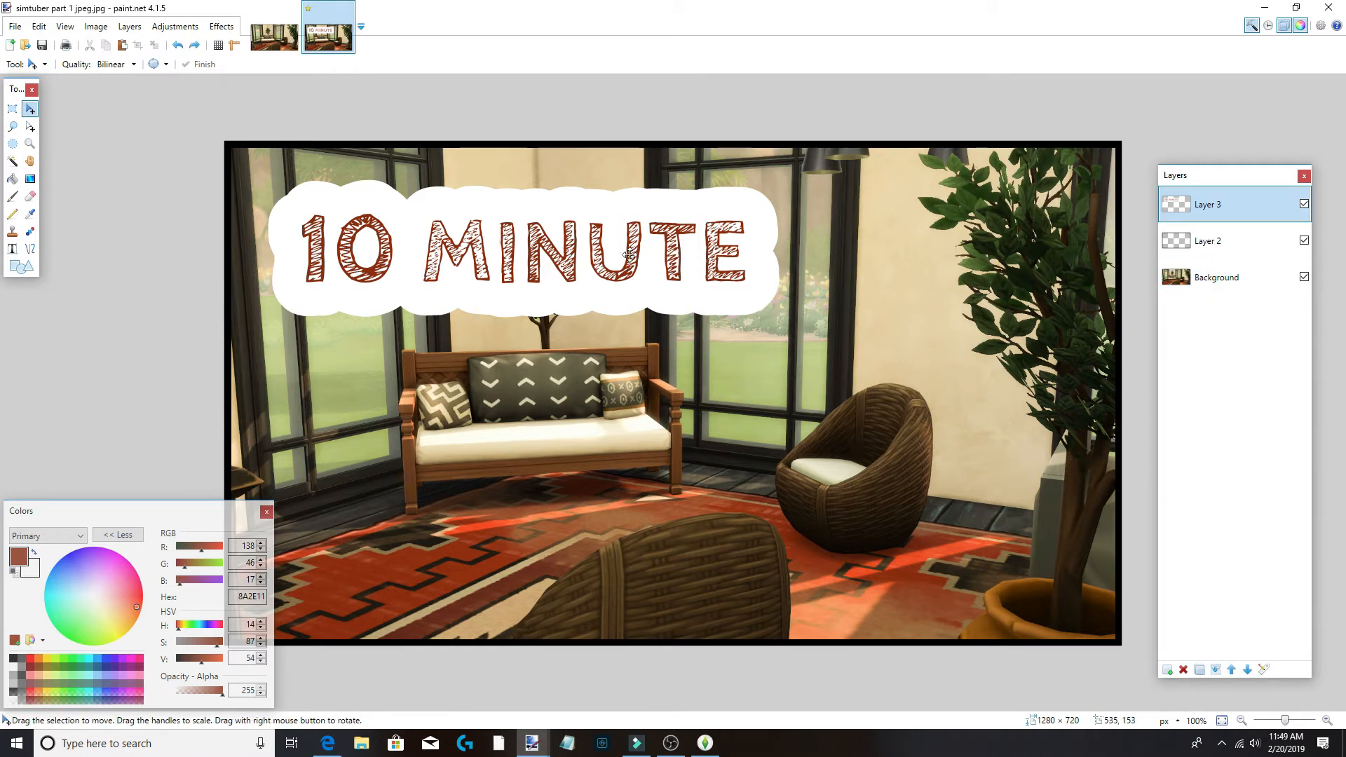
{"action": "left_click", "coordinate": [1215, 670]}
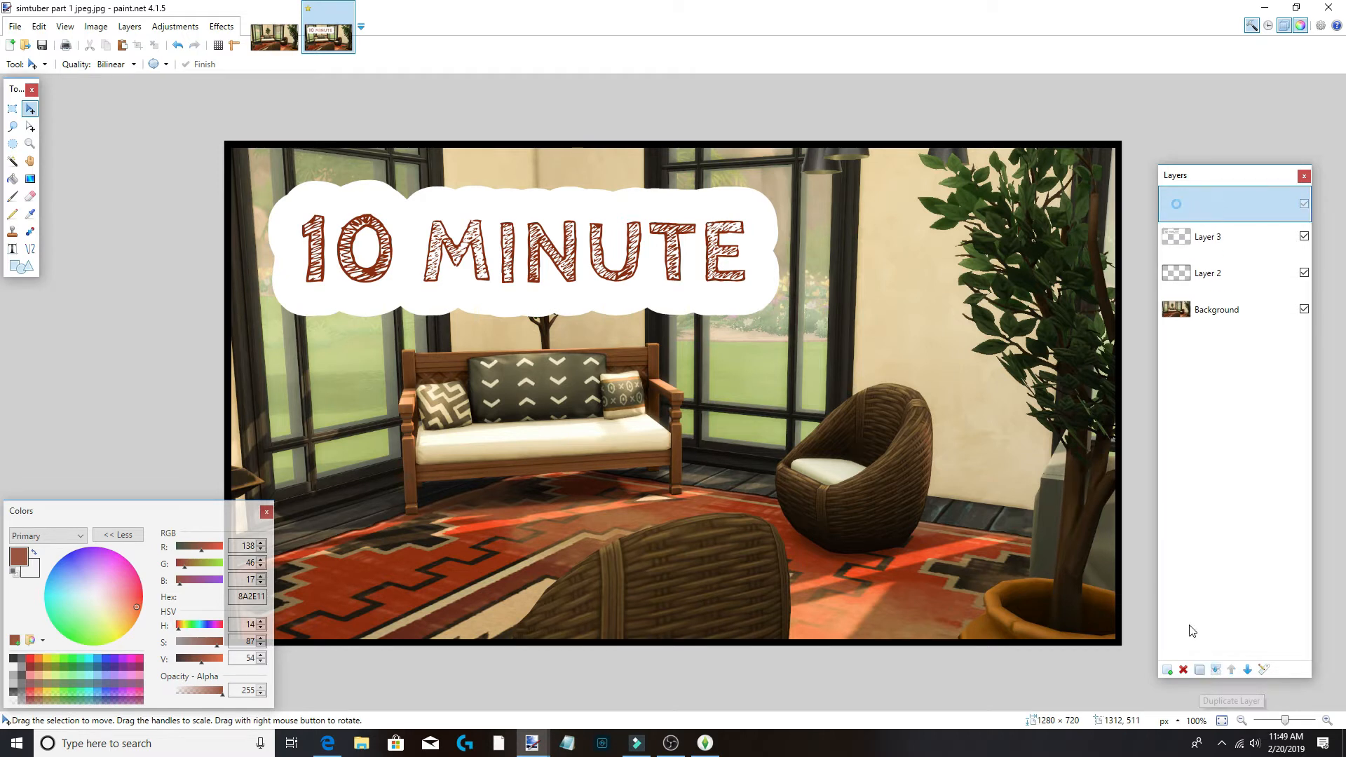
Darken the duplicated text layer with Brightness / Contrast, setting both brightness and contrast to -100.
{"action": "left_click", "coordinate": [168, 30]}
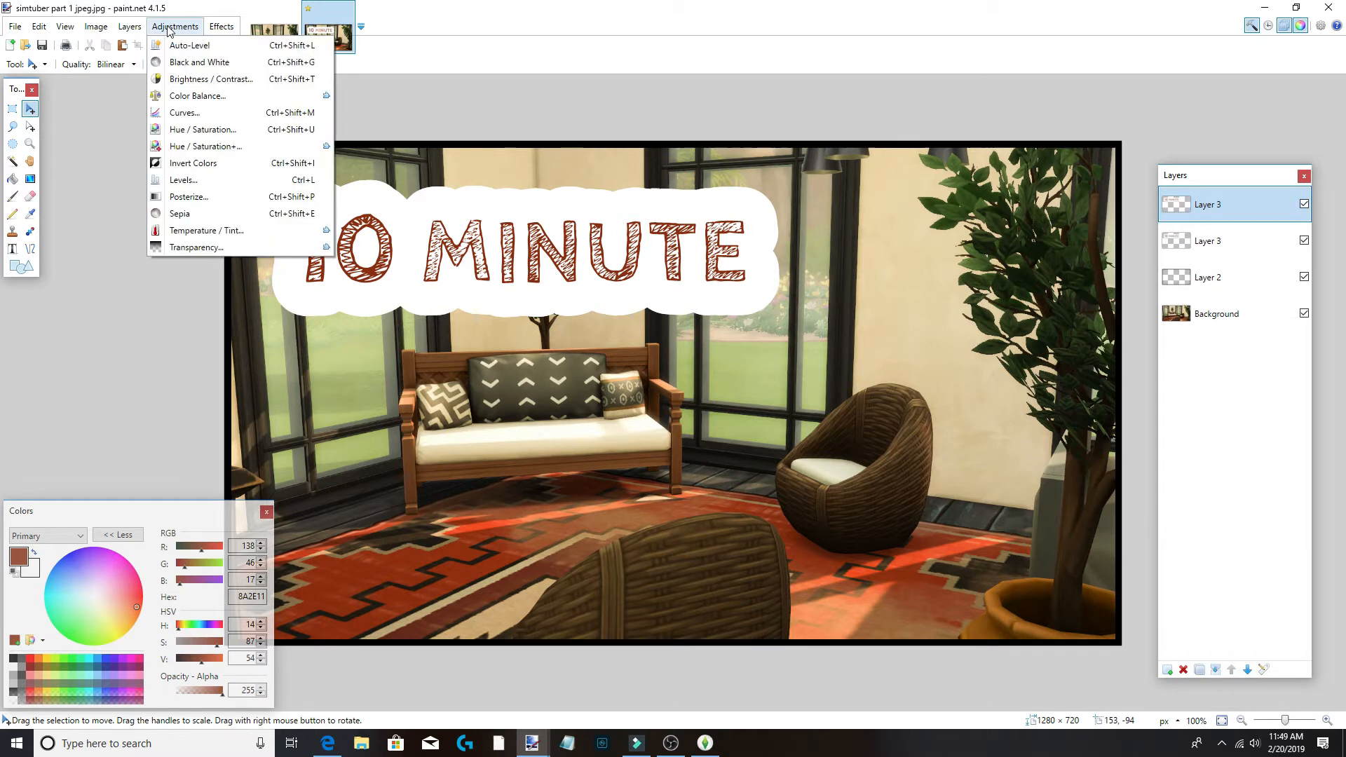
{"action": "left_click", "coordinate": [194, 82]}
{"action": "left_click_drag", "start_coordinate": [640, 348], "coordinate": [565, 349]}
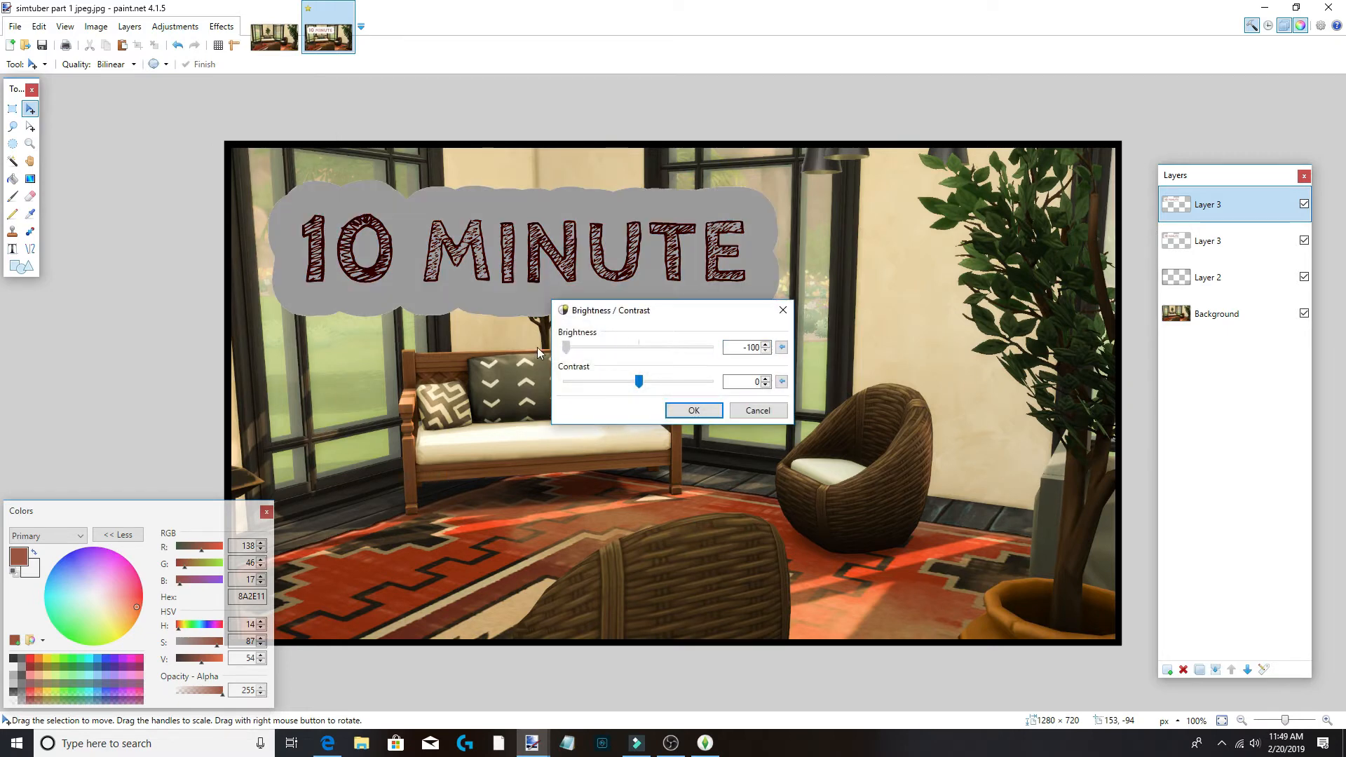
{"action": "left_click_drag", "start_coordinate": [640, 383], "coordinate": [712, 382]}
{"action": "left_click_drag", "start_coordinate": [570, 353], "coordinate": [810, 363]}
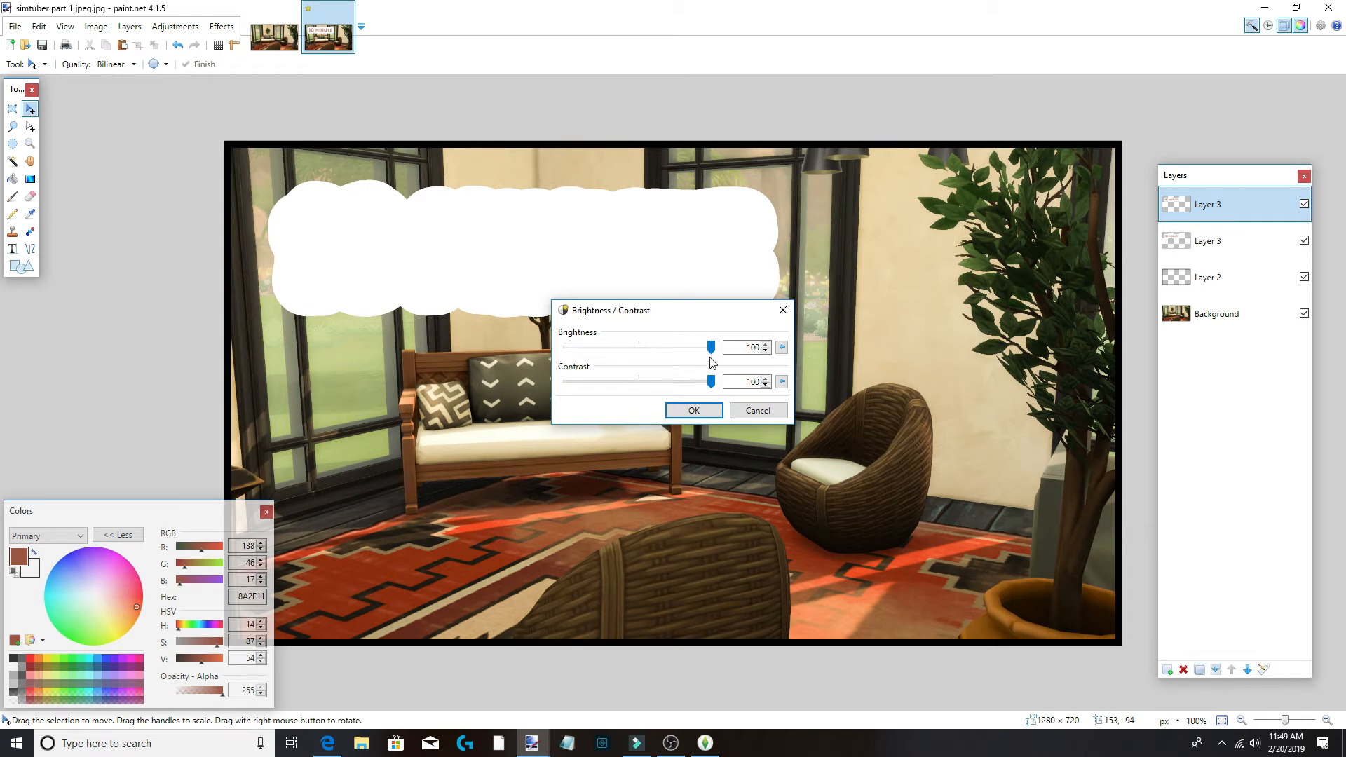
{"action": "left_click_drag", "start_coordinate": [711, 349], "coordinate": [561, 354]}
{"action": "left_click_drag", "start_coordinate": [709, 388], "coordinate": [565, 386]}
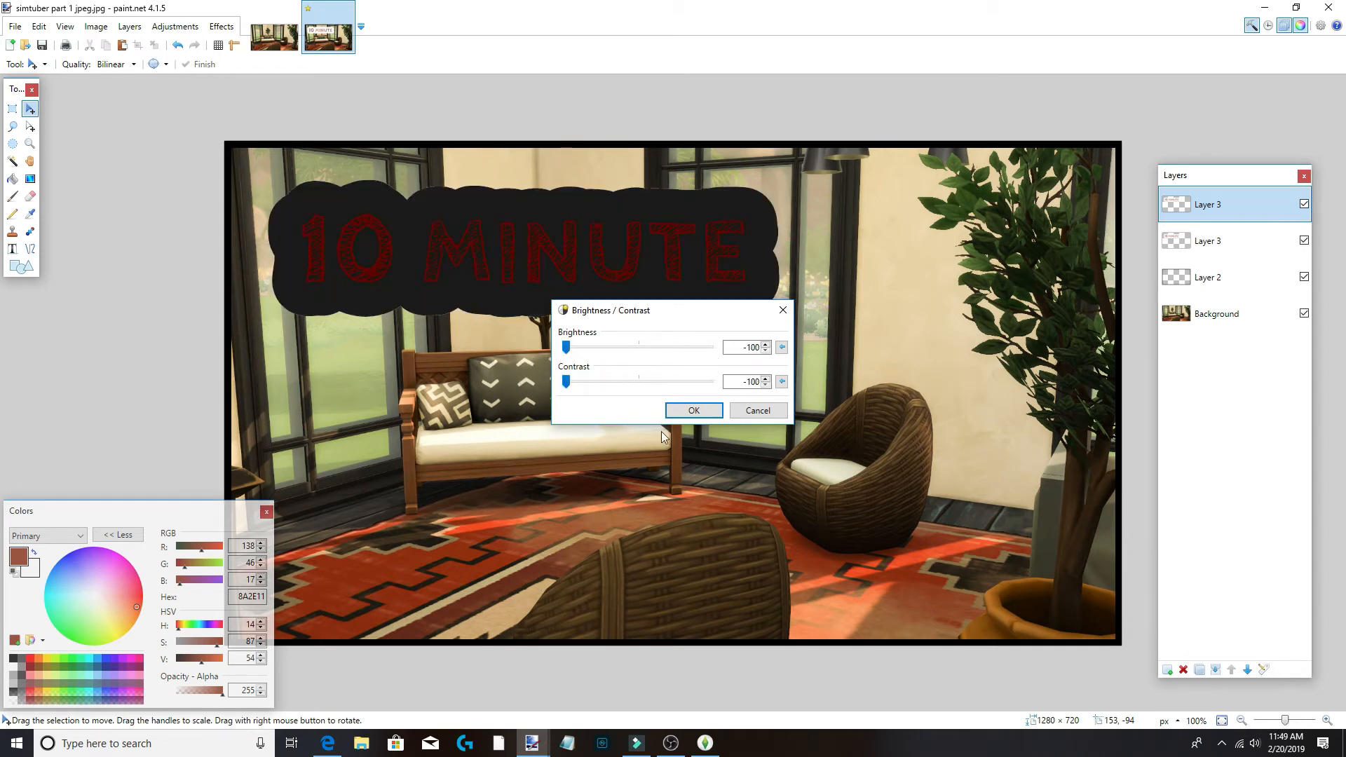
{"action": "left_click", "coordinate": [694, 411]}
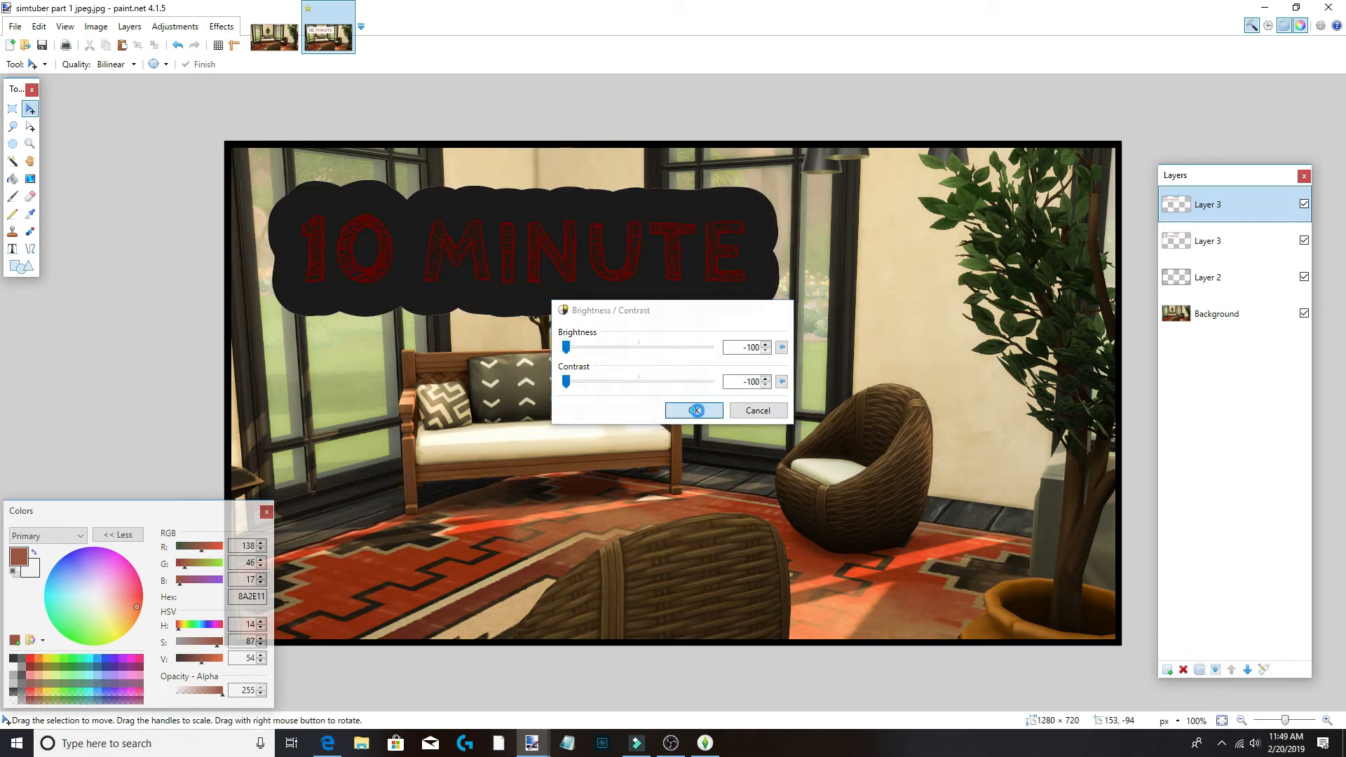
Fill the darkened text shape with solid black and place its layer directly below the white-outlined text layer.
{"action": "left_click", "coordinate": [13, 180]}
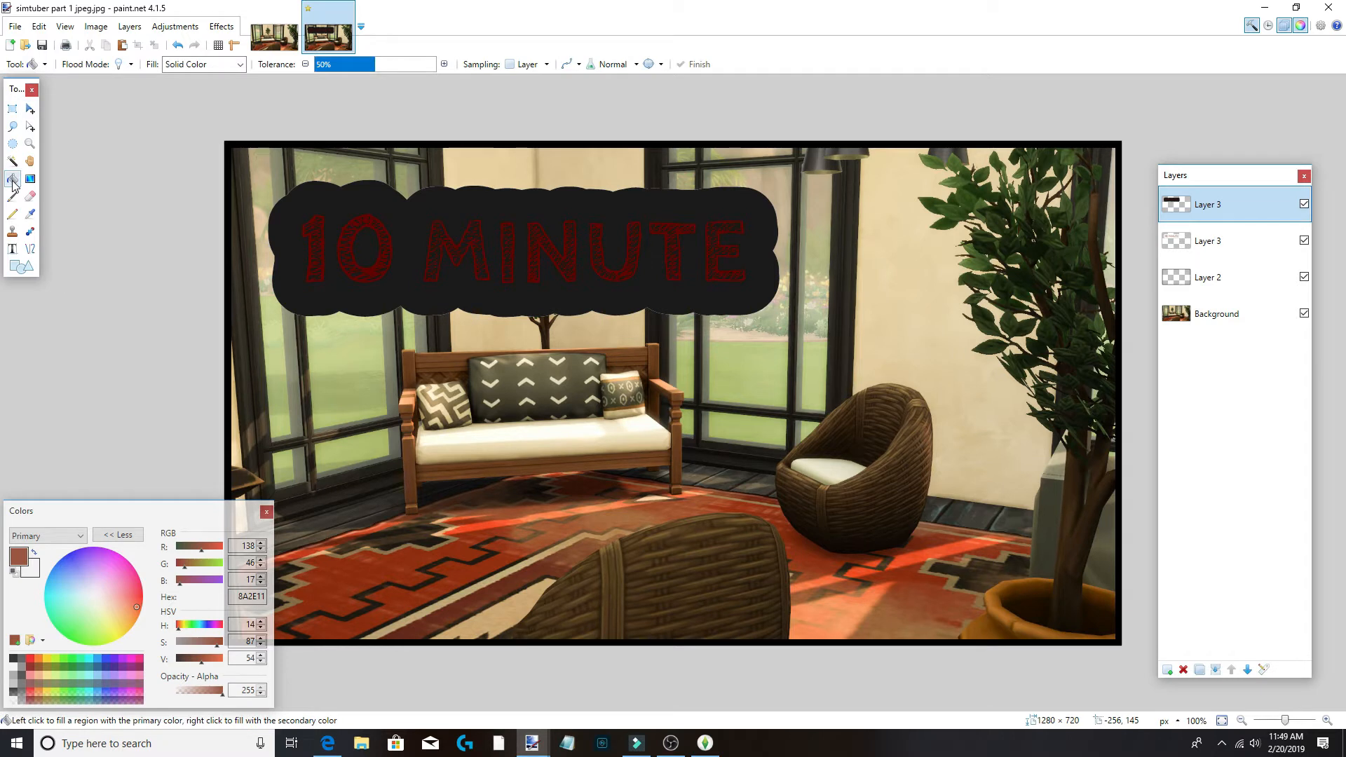
{"action": "left_click", "coordinate": [13, 659]}
{"action": "left_click", "coordinate": [383, 263]}
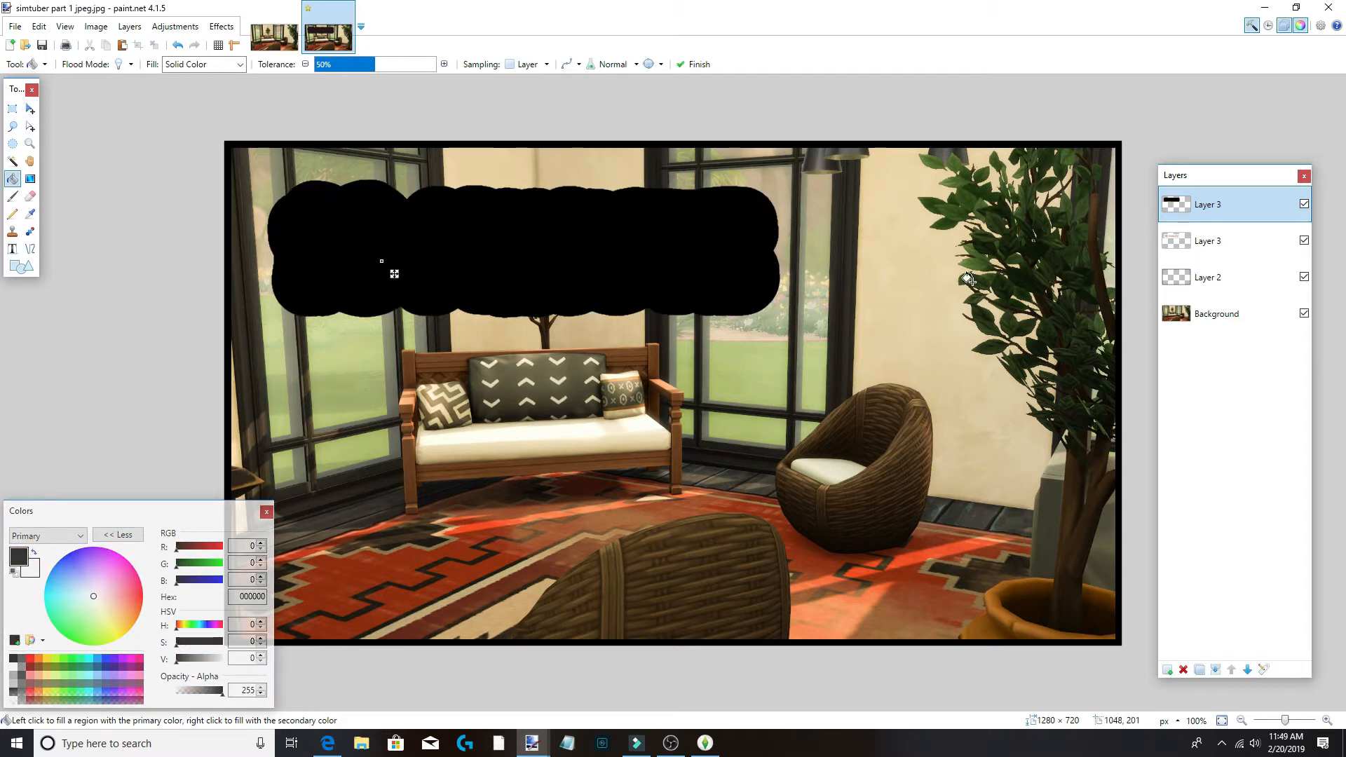
{"action": "left_click_drag", "start_coordinate": [1214, 214], "coordinate": [1214, 248]}
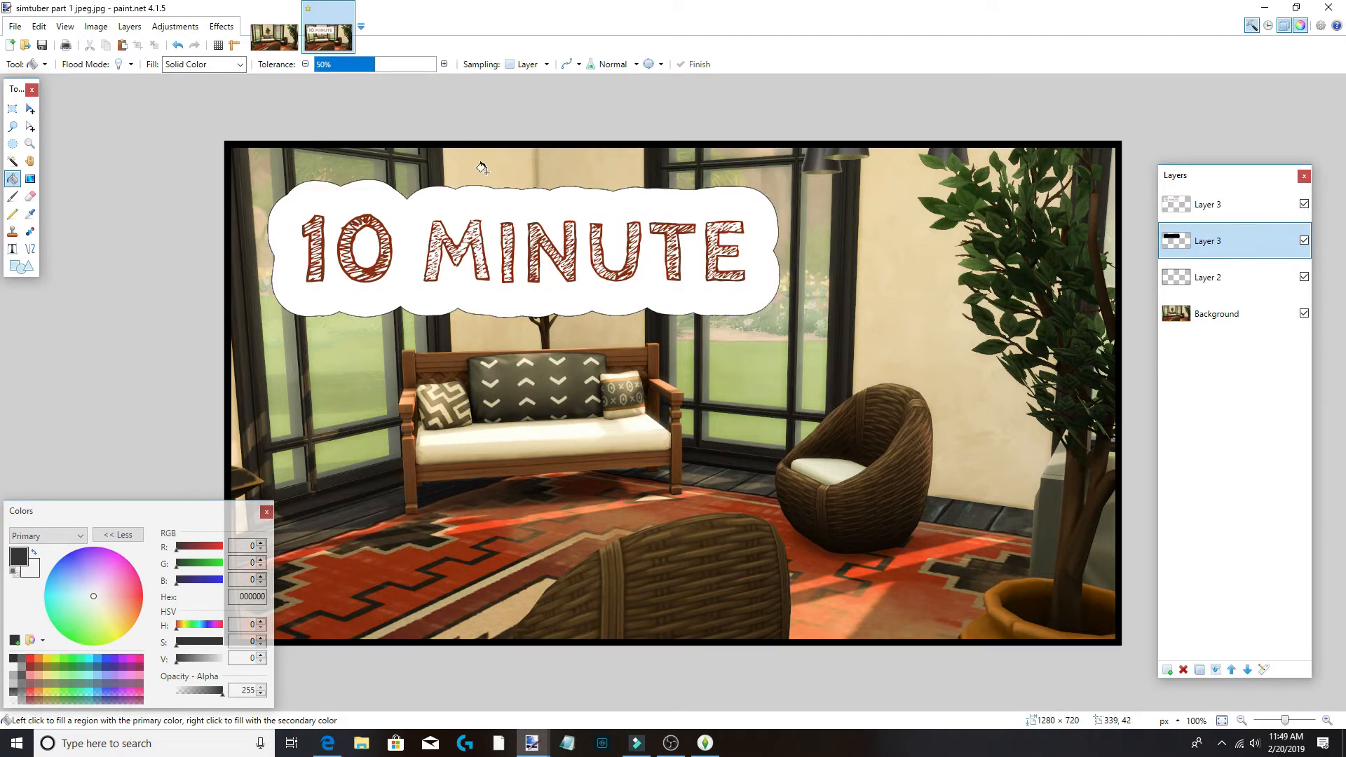
Apply a Gaussian Blur with a radius of 13 to the black shadow layer beneath the "10 MINUTE" text.
{"action": "left_click", "coordinate": [30, 108]}
{"action": "left_click", "coordinate": [190, 28]}
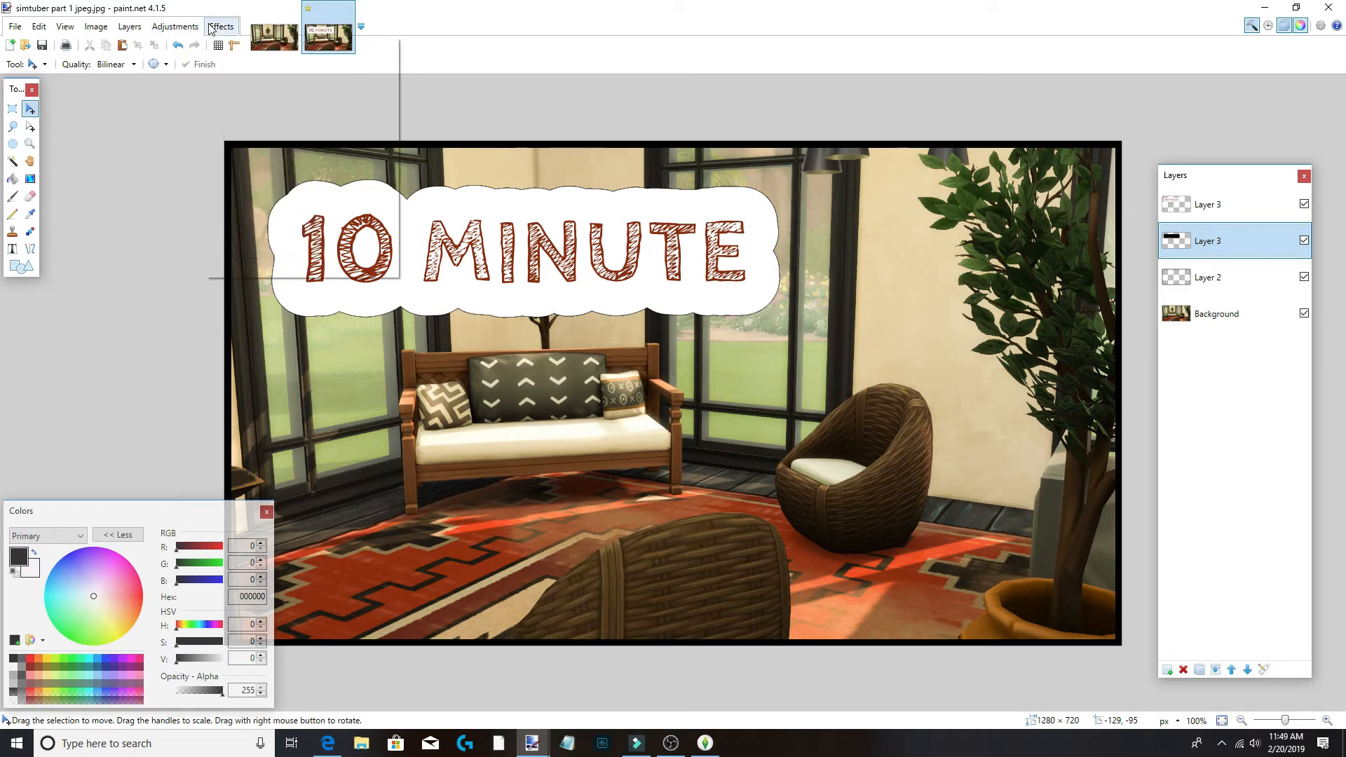
{"action": "left_click", "coordinate": [221, 26]}
{"action": "mouse_move", "coordinate": [292, 83]}
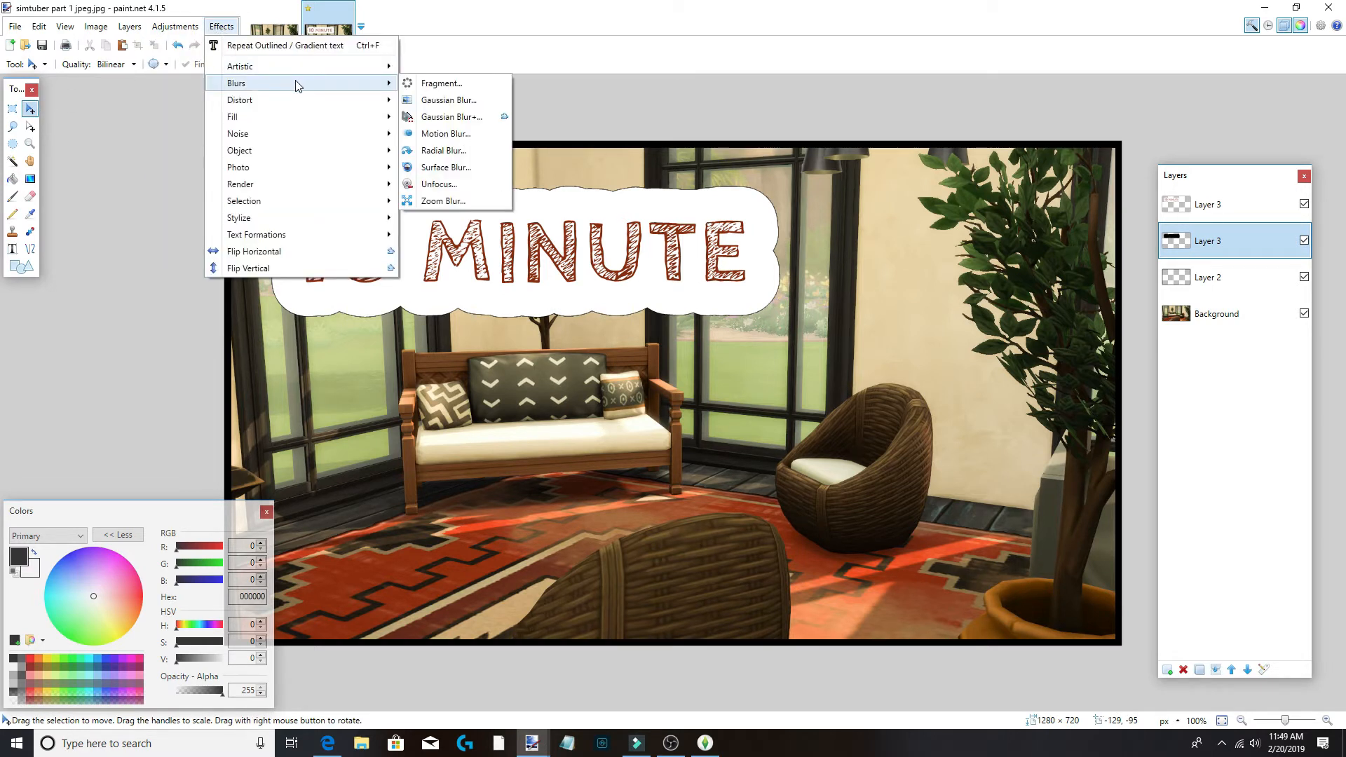
{"action": "left_click", "coordinate": [448, 100]}
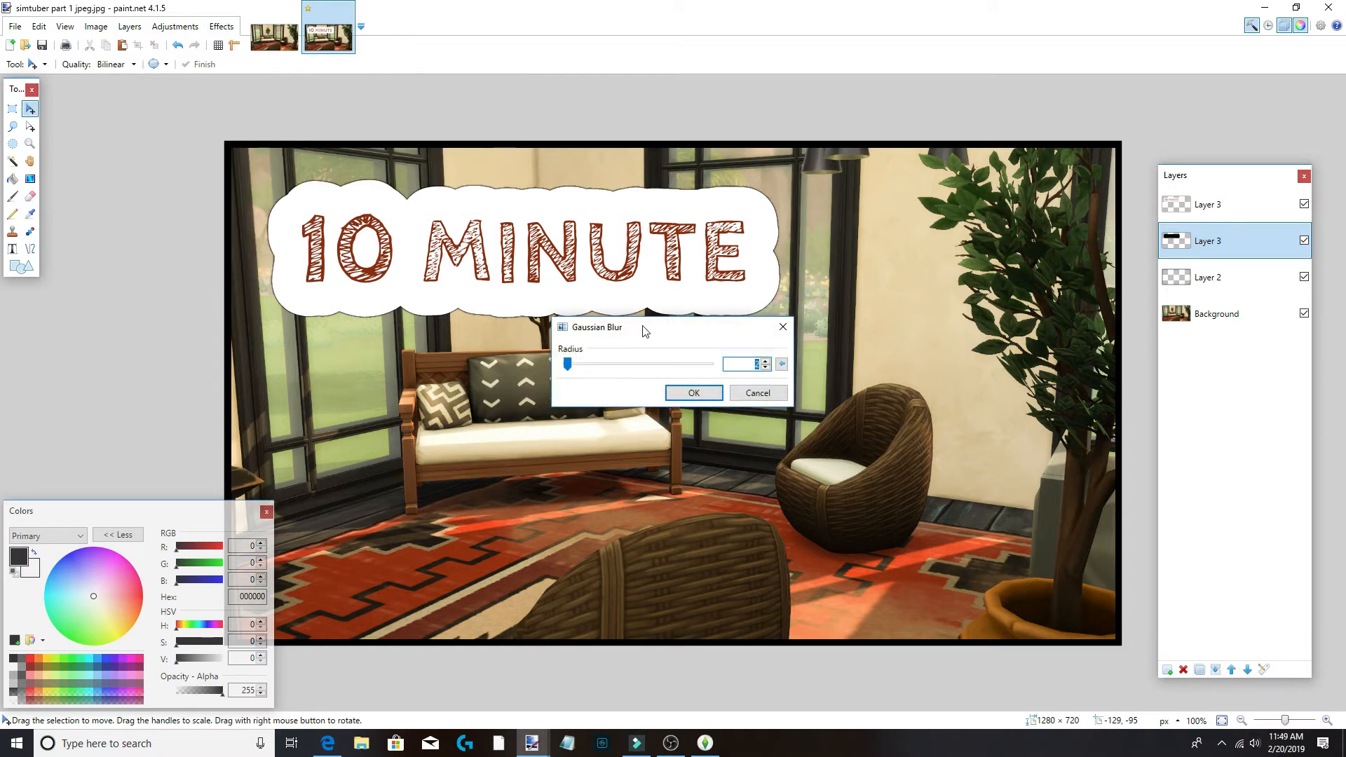
{"action": "left_click_drag", "start_coordinate": [645, 331], "coordinate": [626, 434]}
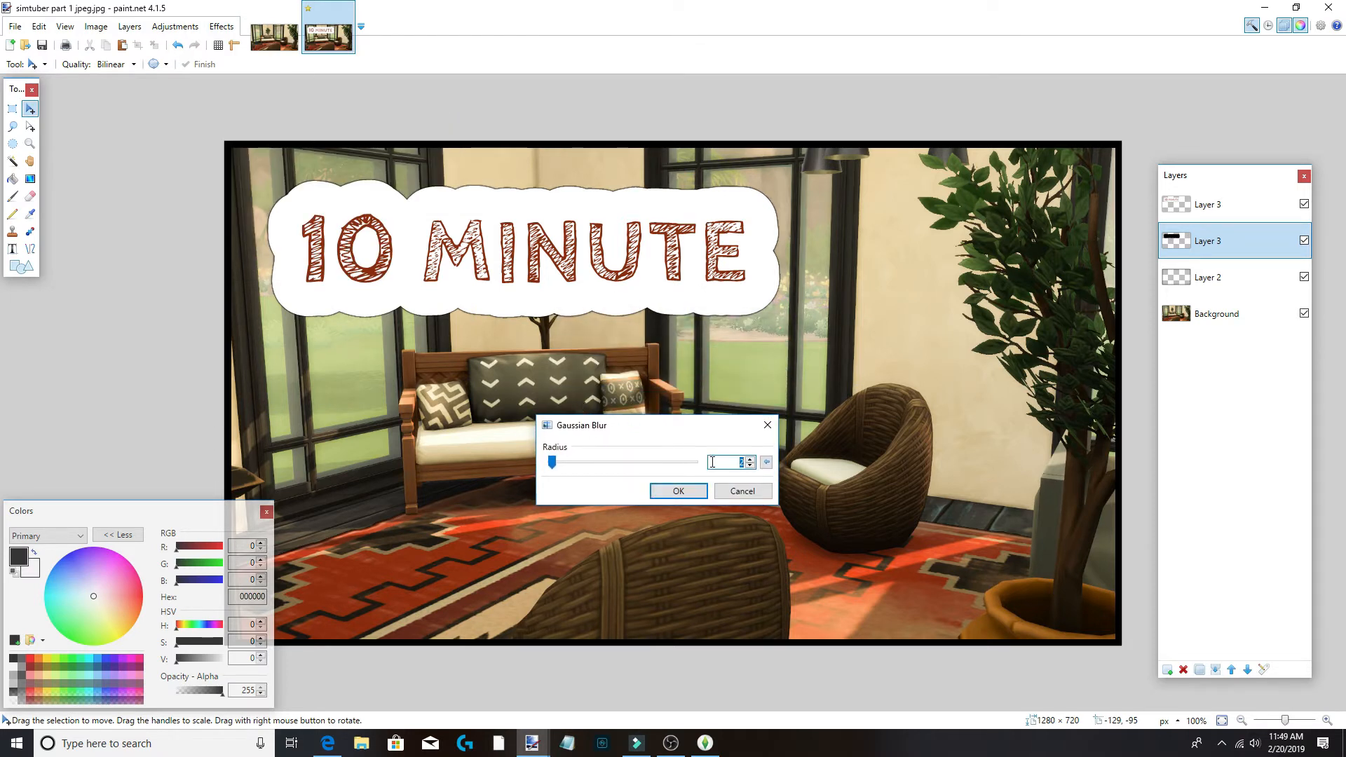
{"action": "left_click", "coordinate": [750, 458]}
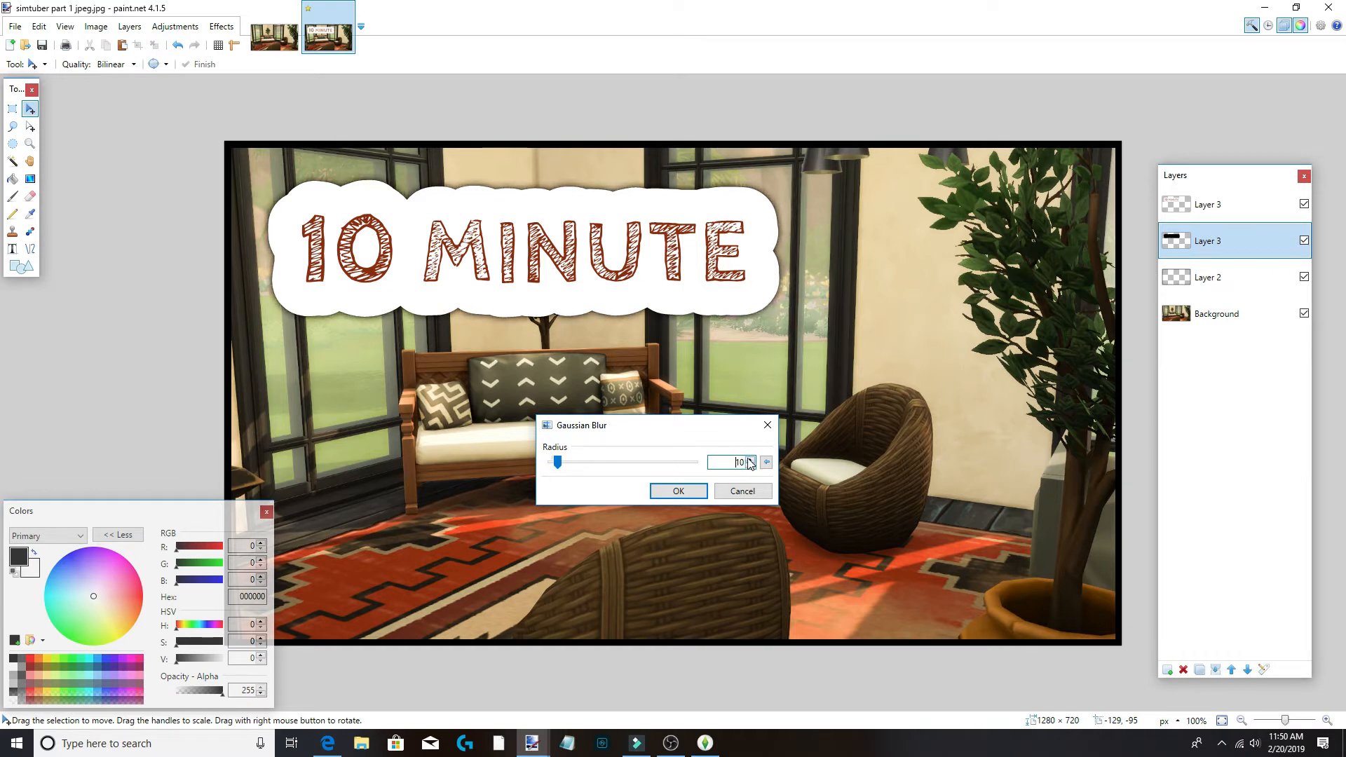
{"action": "left_click", "coordinate": [750, 458]}
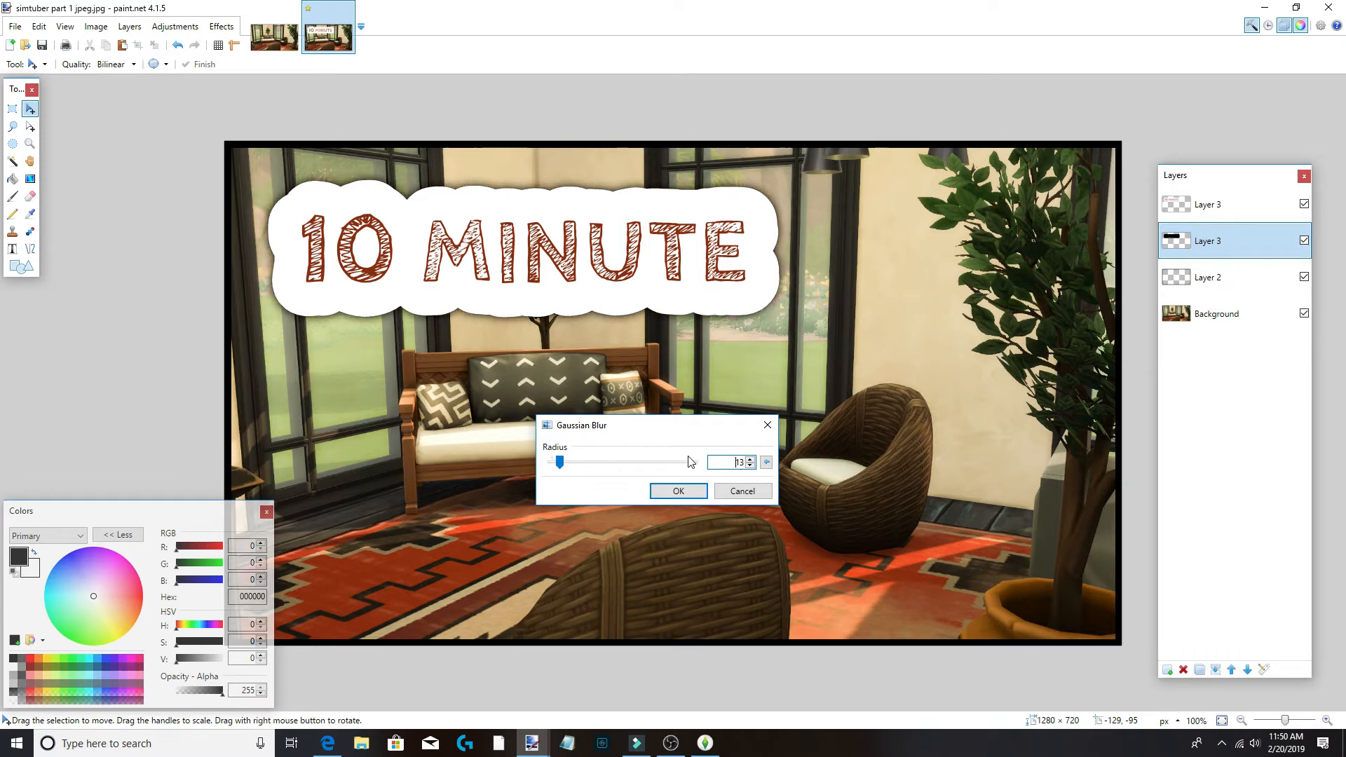
{"action": "left_click", "coordinate": [691, 491]}
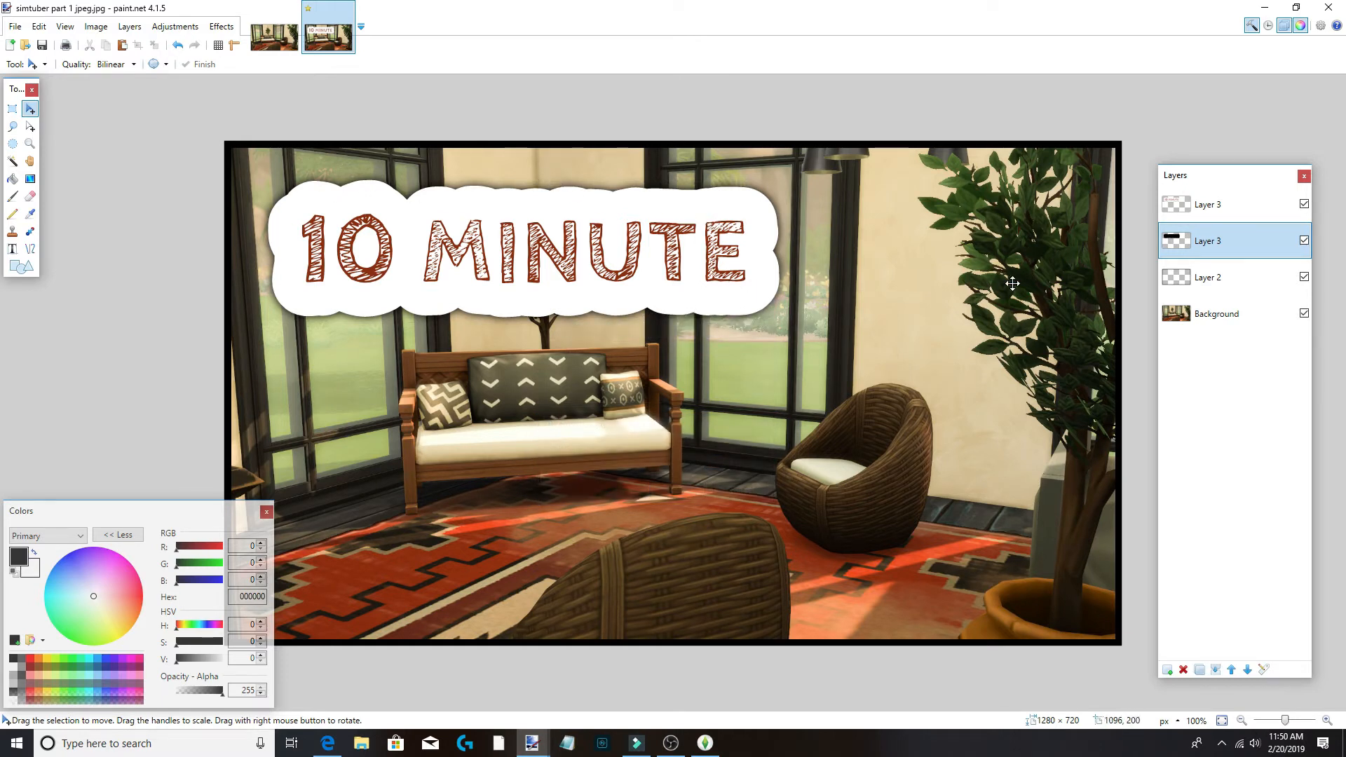
Duplicate the blurred shadow layer twice and merge the "10 MINUTE" text layer down with all three shadow layers.
{"action": "left_click", "coordinate": [1203, 671]}
{"action": "left_click", "coordinate": [1203, 671]}
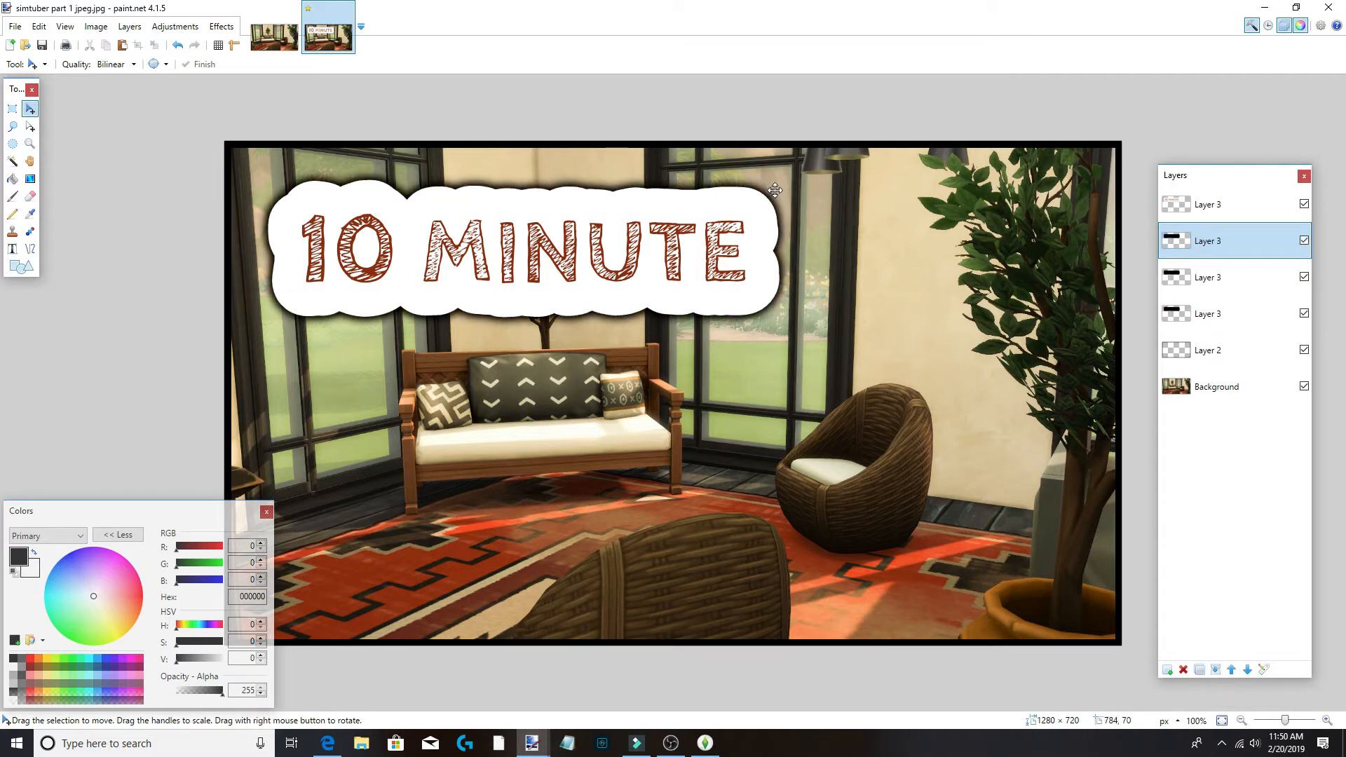
{"action": "left_click", "coordinate": [1190, 205]}
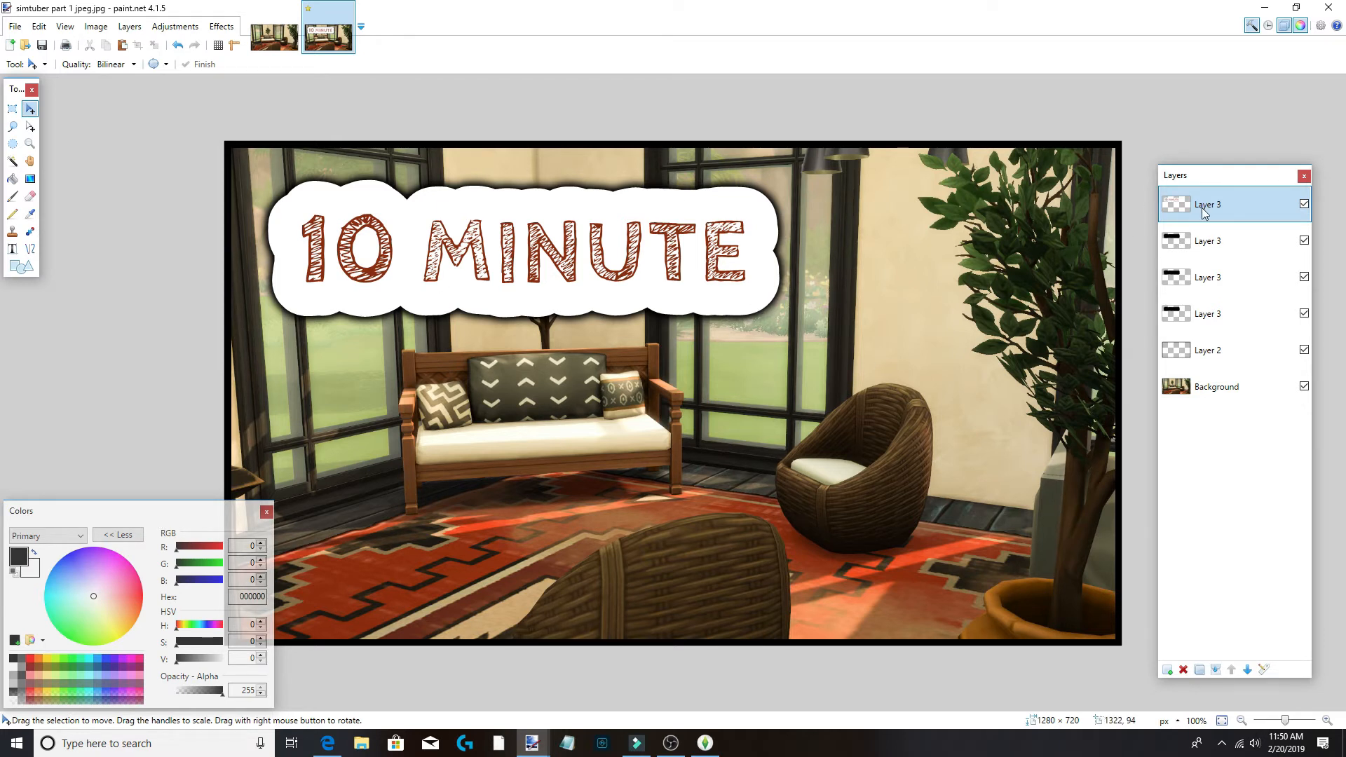
{"action": "left_click", "coordinate": [1217, 670]}
{"action": "left_click", "coordinate": [1216, 670]}
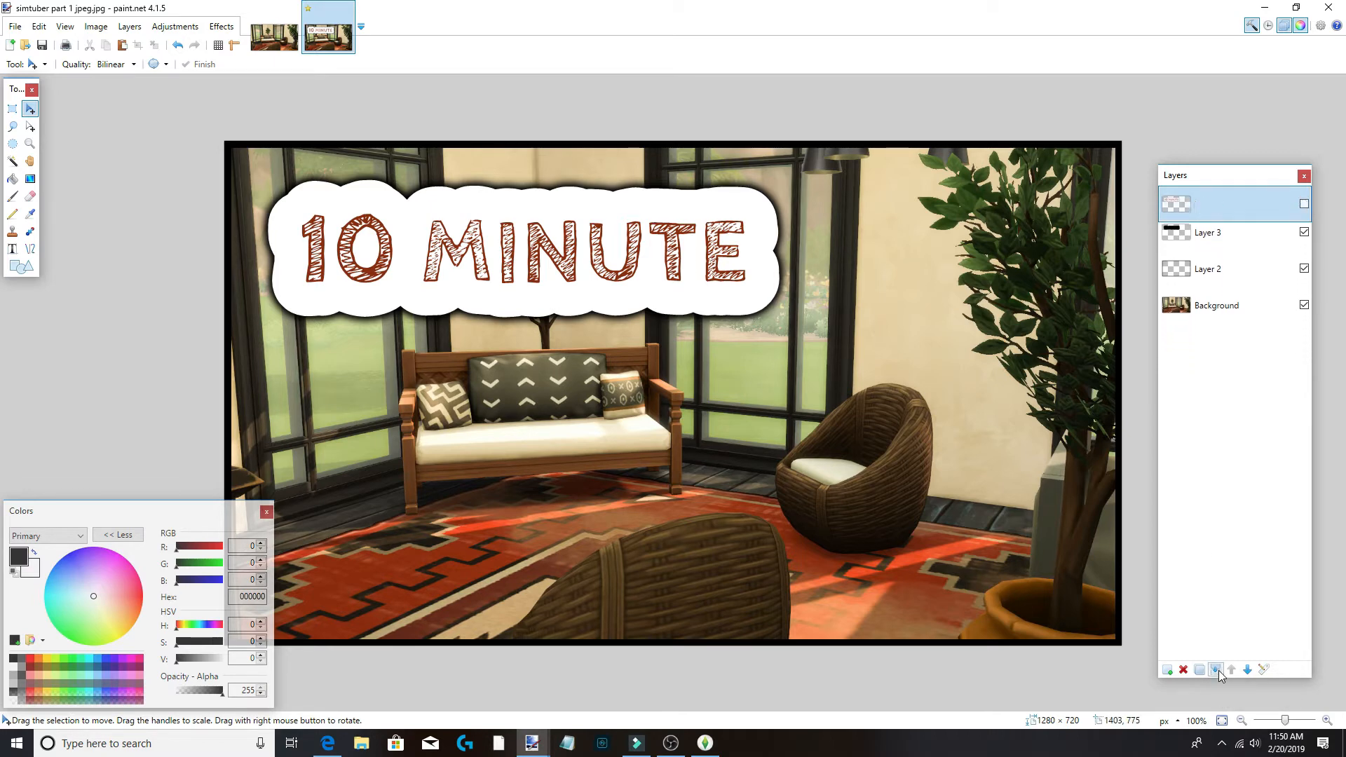
{"action": "left_click", "coordinate": [1217, 669]}
Nudge the merged title slightly to the right and up, deselect it, and add a new empty layer.
{"action": "left_click_drag", "start_coordinate": [548, 271], "coordinate": [552, 270]}
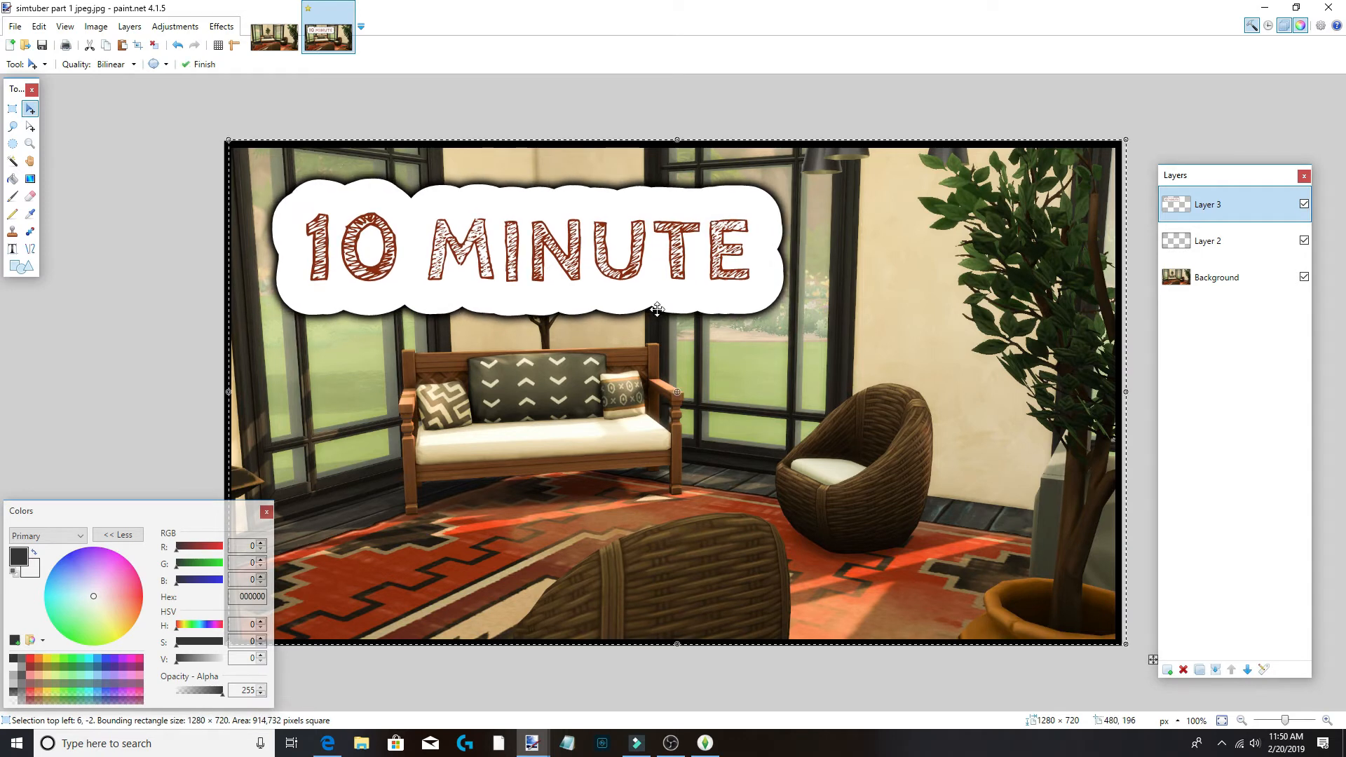
{"action": "key", "text": "ctrl+d"}
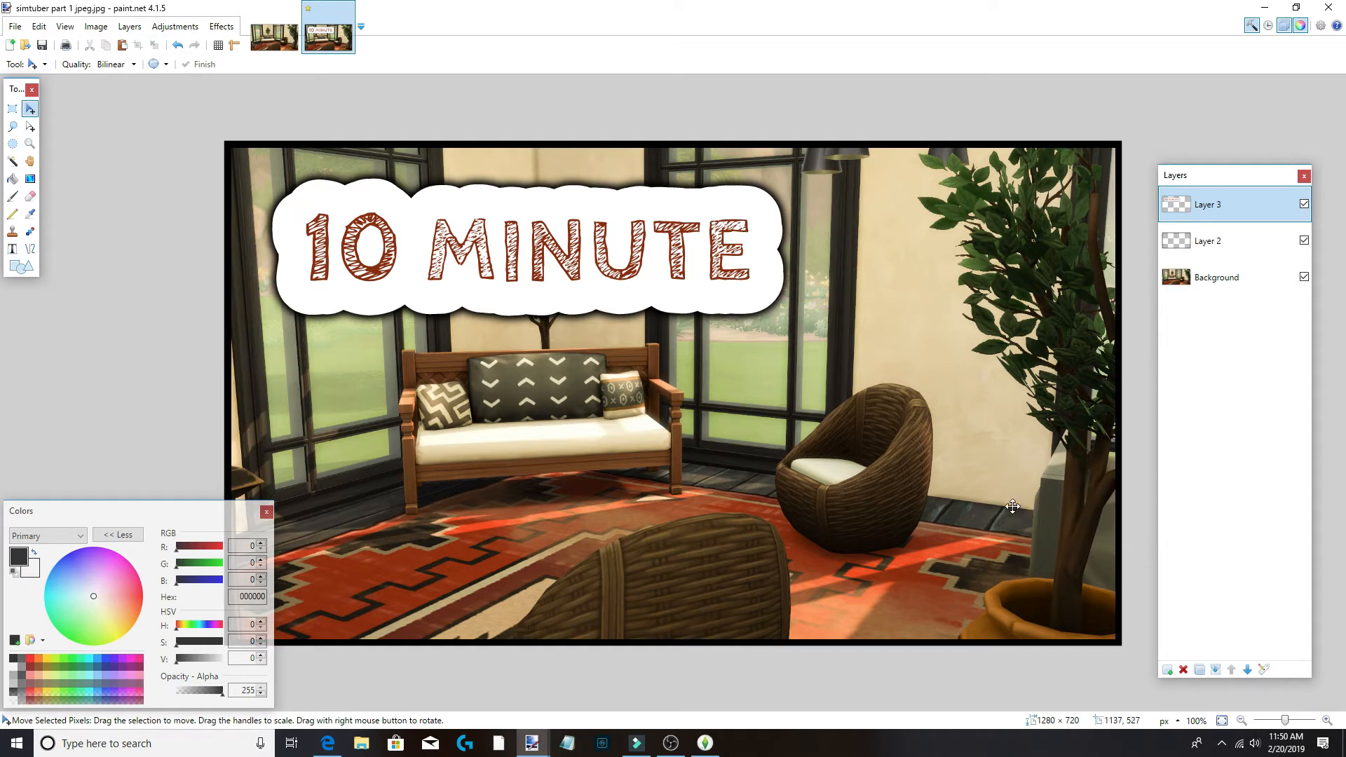
{"action": "left_click", "coordinate": [1167, 670]}
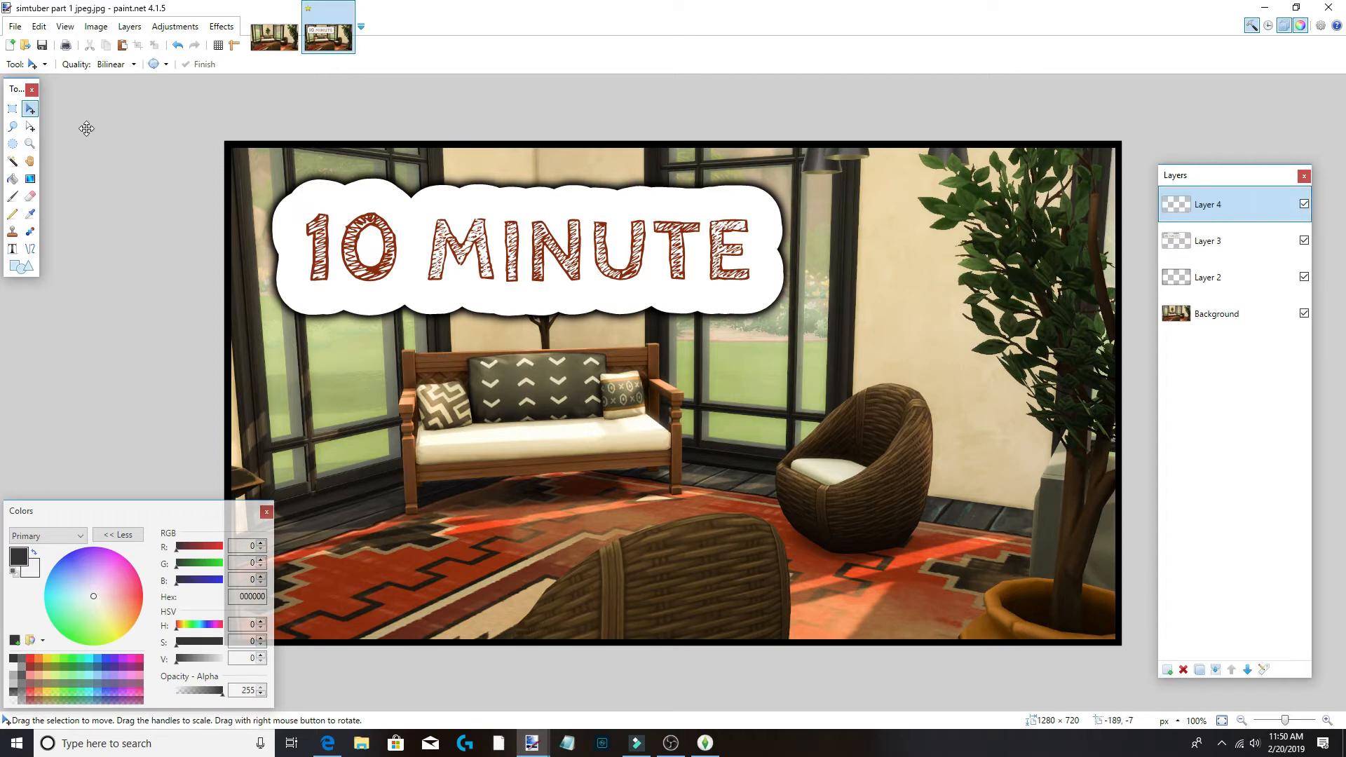
Switch to the Edge browser and run a Bing image search for "clock clipart" in a new tab.
{"action": "left_click", "coordinate": [328, 743]}
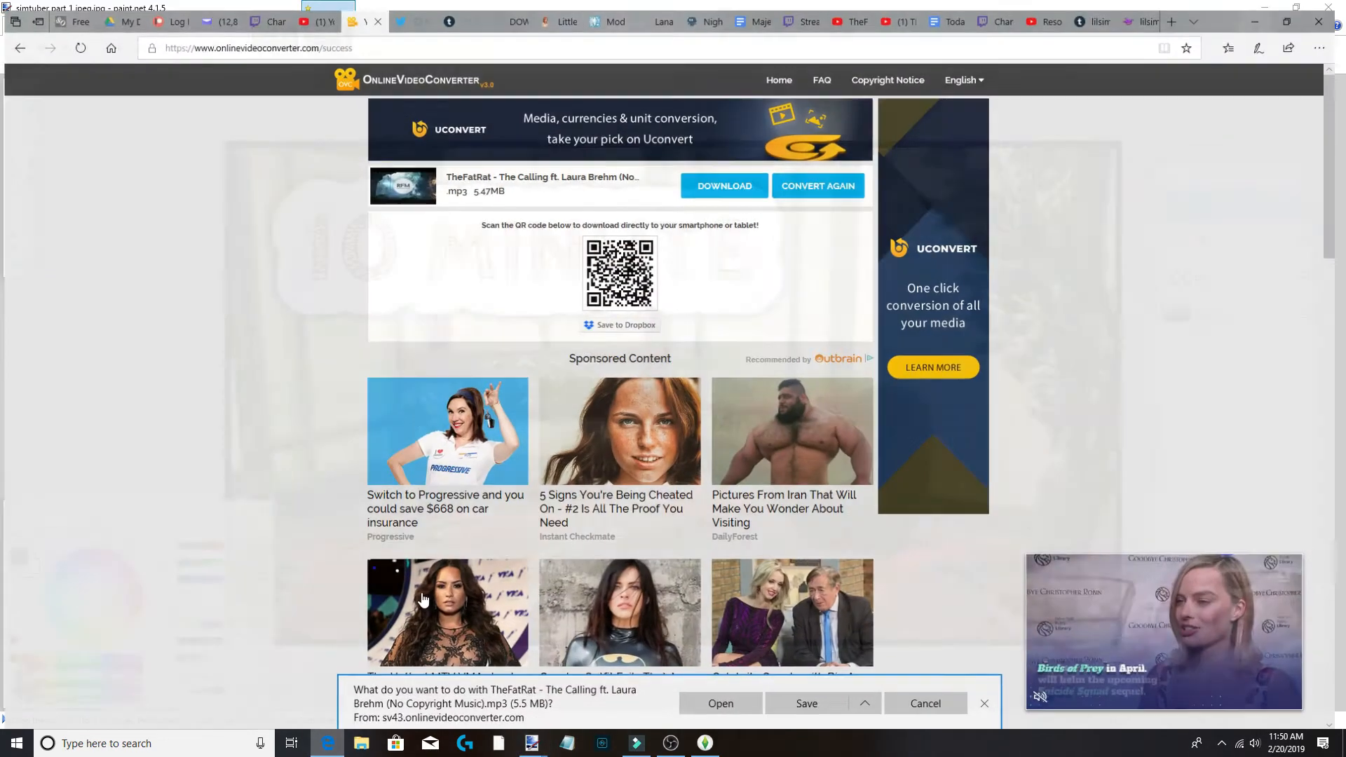
{"action": "left_click", "coordinate": [1182, 12]}
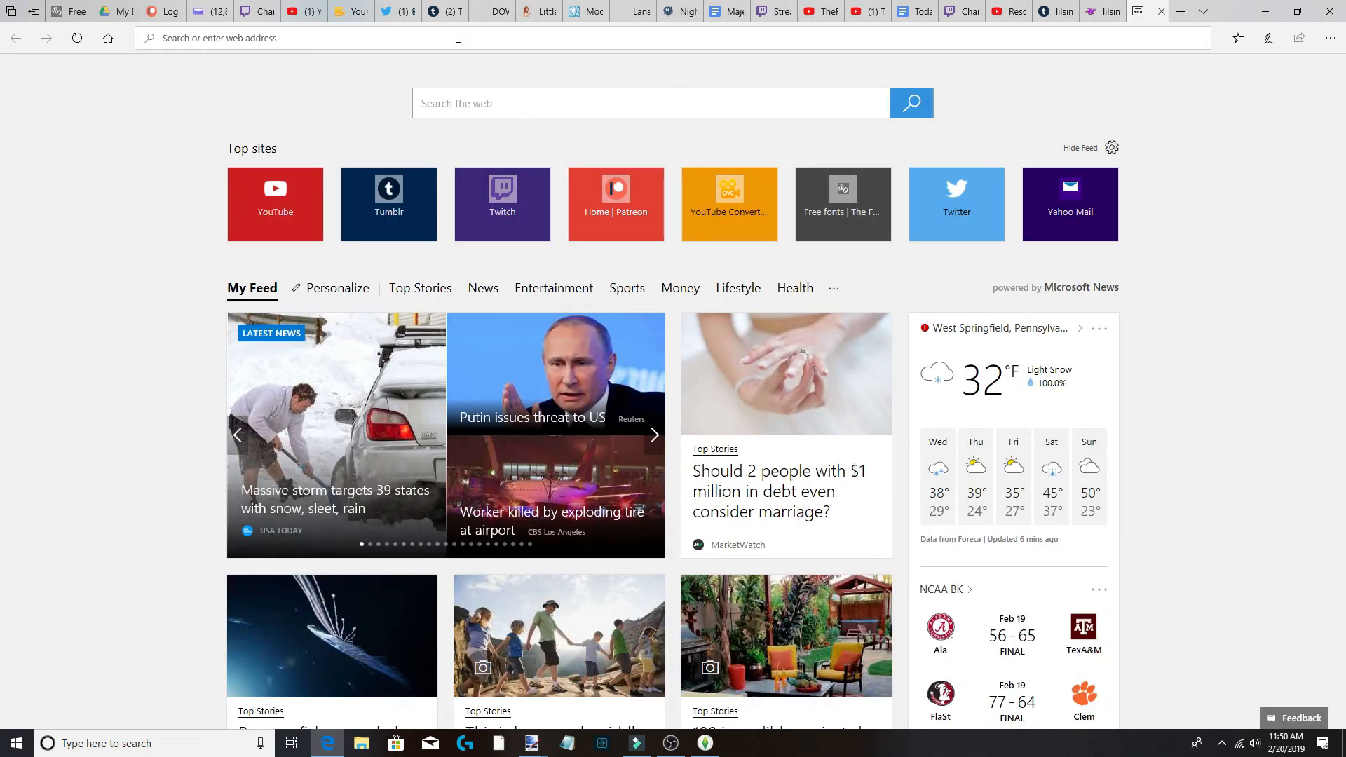
{"action": "type", "text": "clock clipart"}
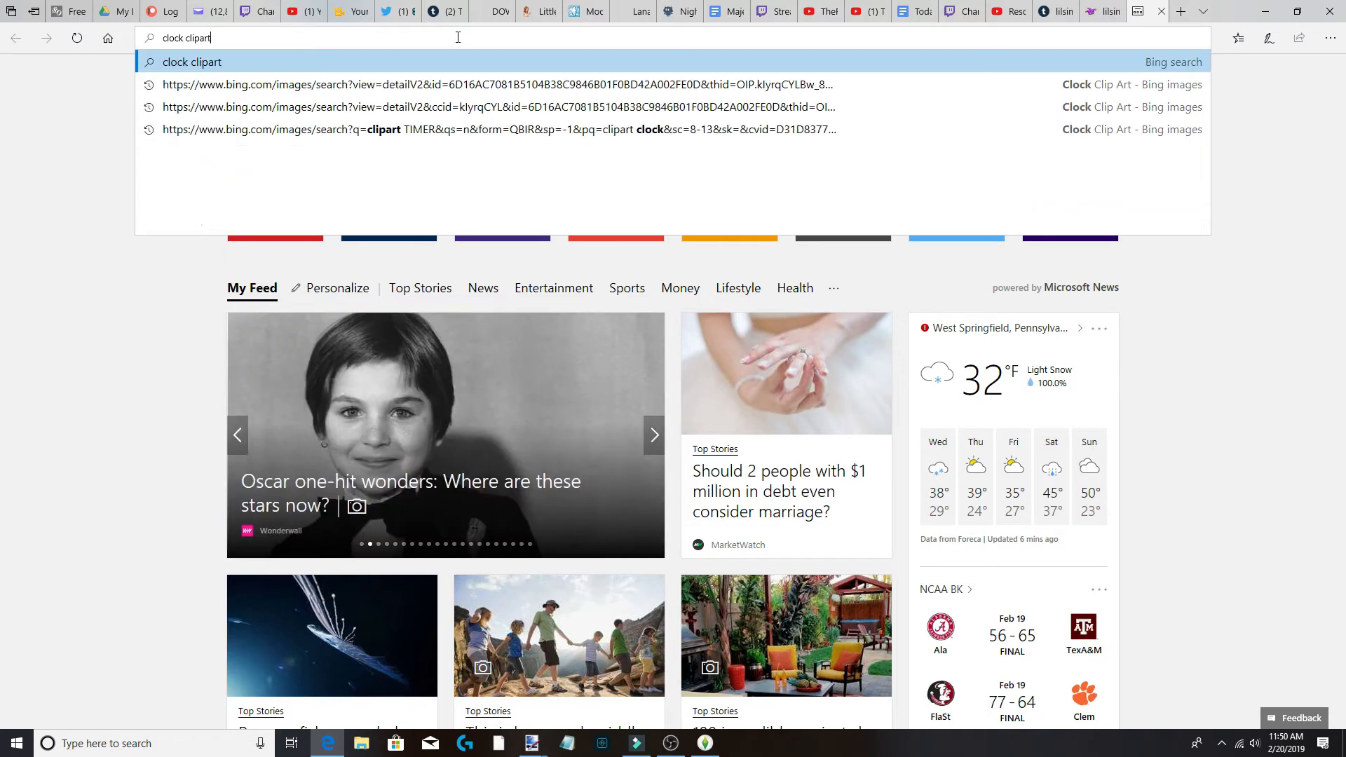
{"action": "key", "text": "Return"}
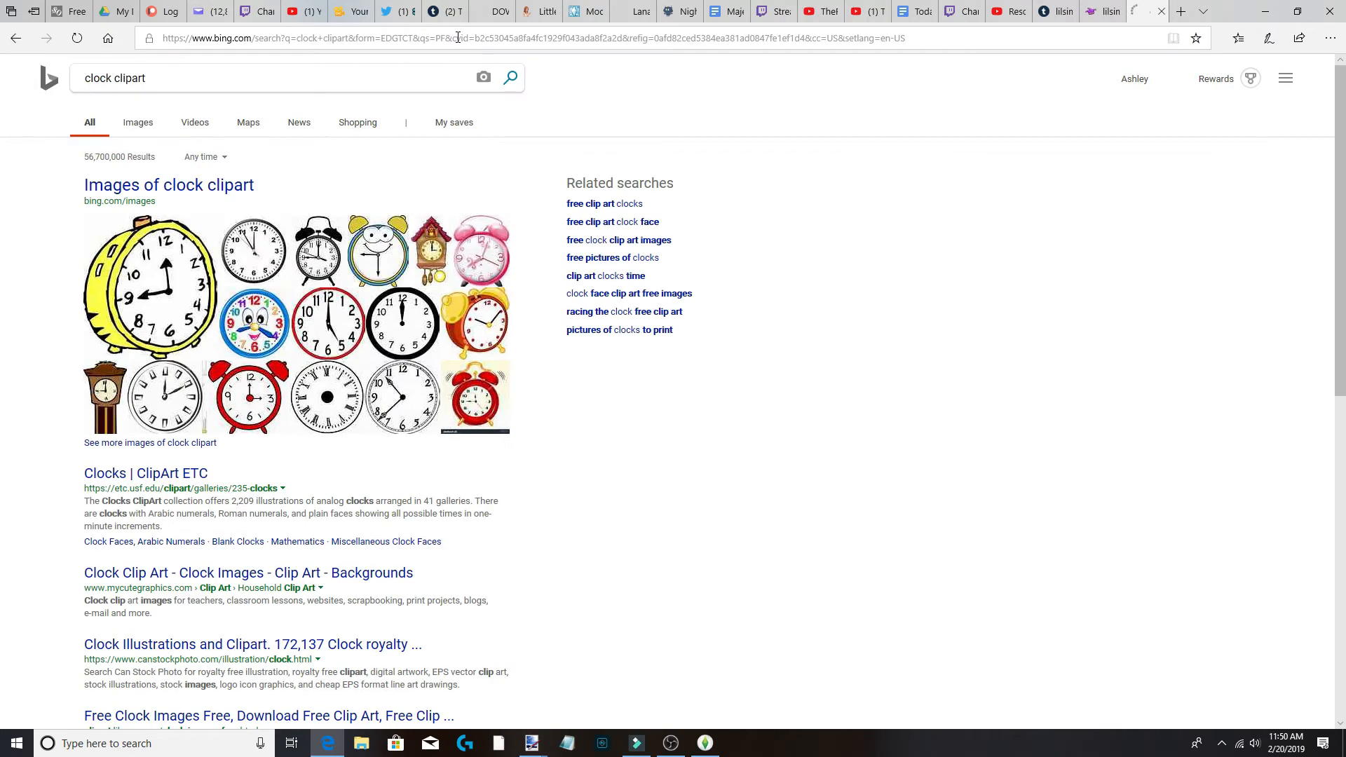
{"action": "left_click", "coordinate": [137, 124]}
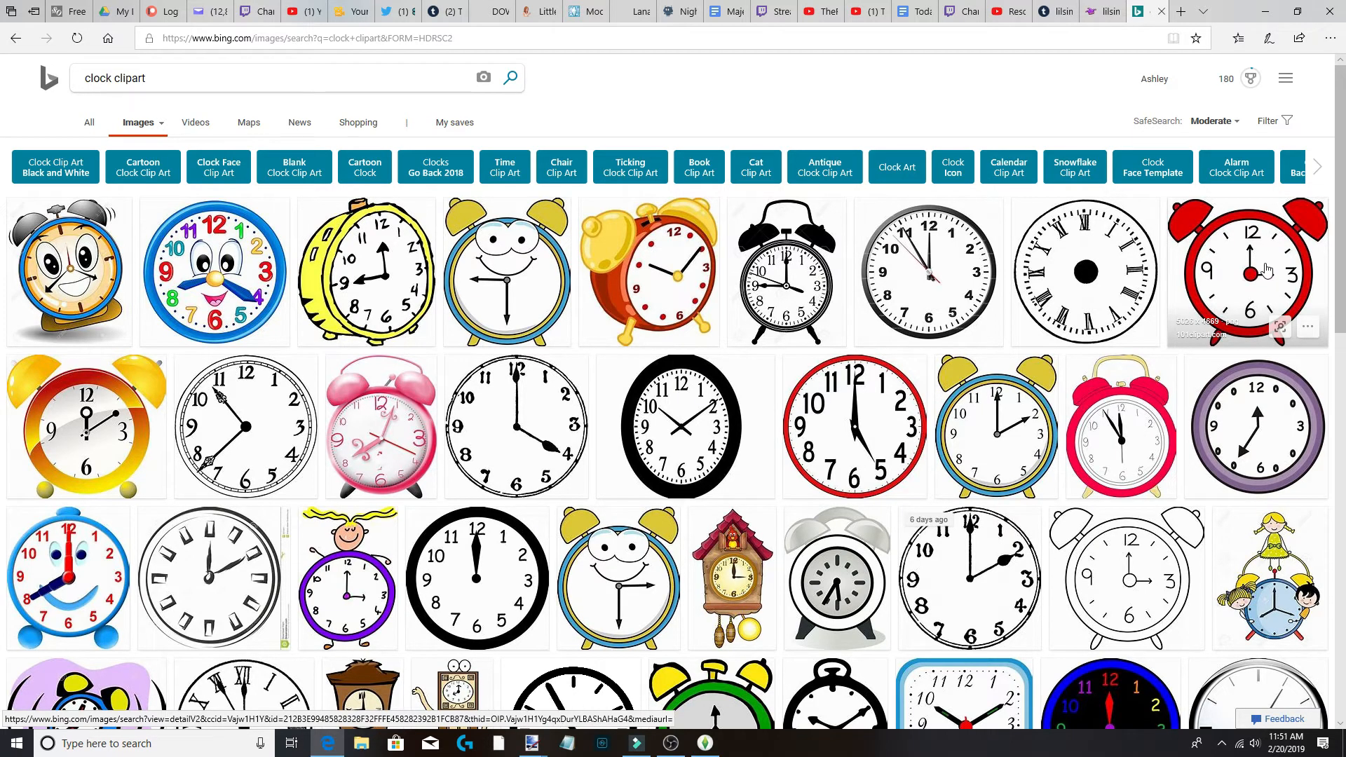
Open the red alarm clock clipart from the image results and copy the picture.
{"action": "scroll", "coordinate": [1267, 271], "scroll_direction": "down", "scroll_amount": 3}
{"action": "scroll", "coordinate": [1194, 374], "scroll_direction": "up", "scroll_amount": 1}
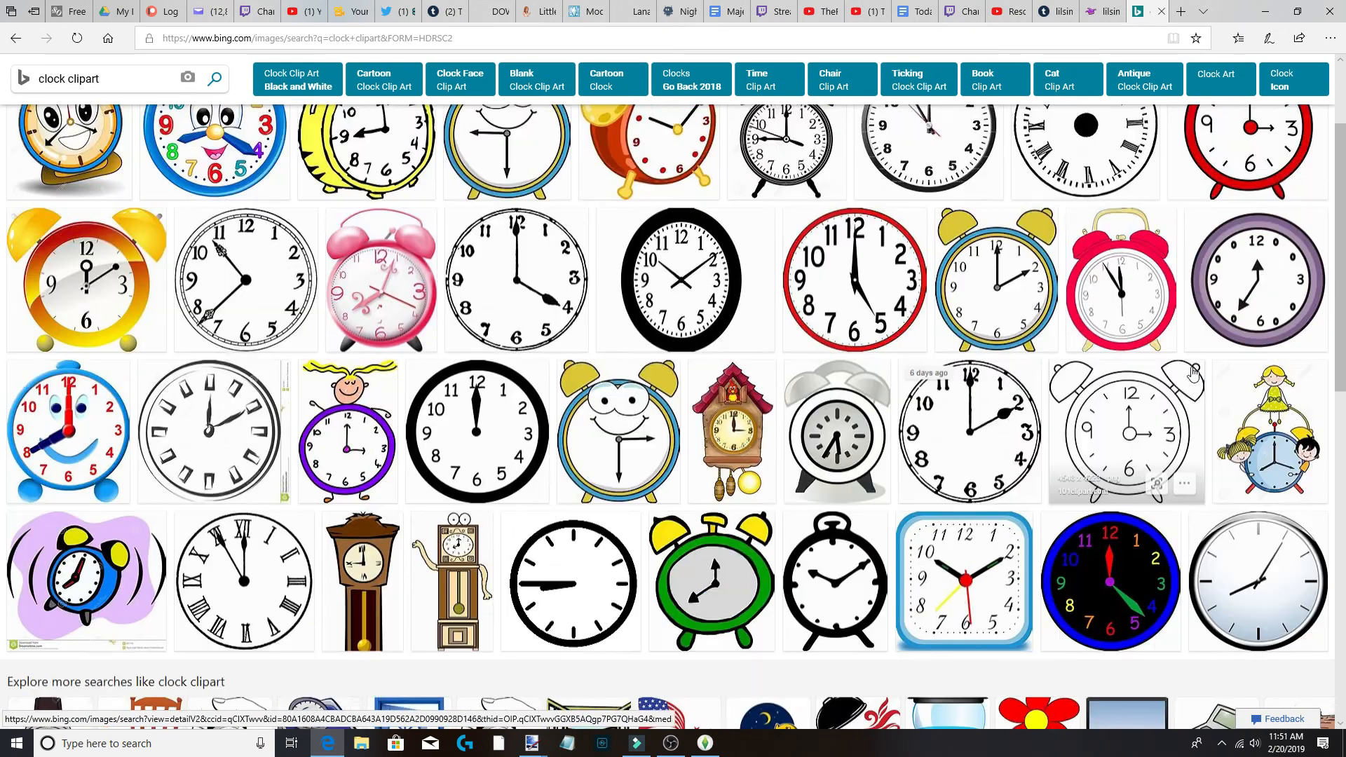
{"action": "scroll", "coordinate": [1195, 374], "scroll_direction": "up", "scroll_amount": 1}
{"action": "left_click", "coordinate": [1248, 165]}
{"action": "right_click", "coordinate": [538, 342]}
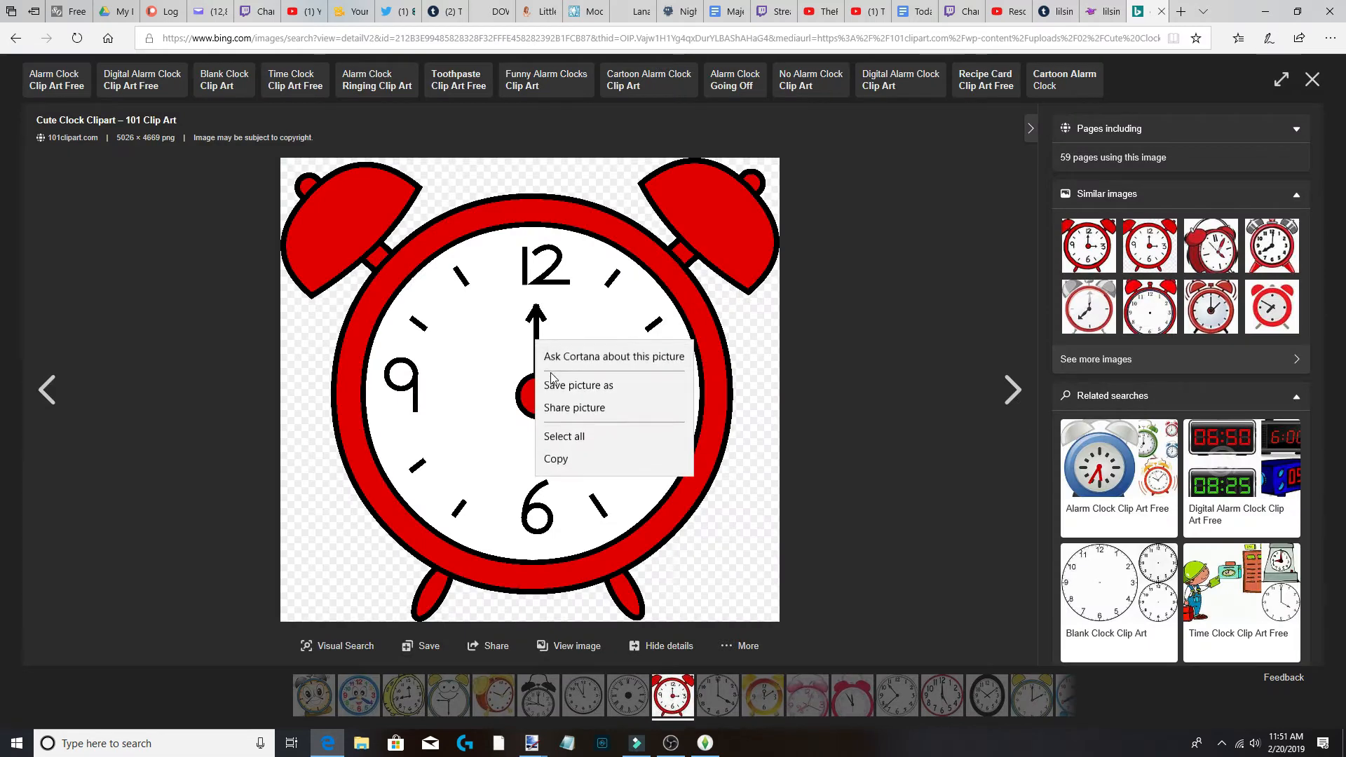
{"action": "left_click", "coordinate": [565, 459]}
Return to paint.net and paste the clock onto the new layer, keeping the canvas size.
{"action": "left_click", "coordinate": [1266, 12]}
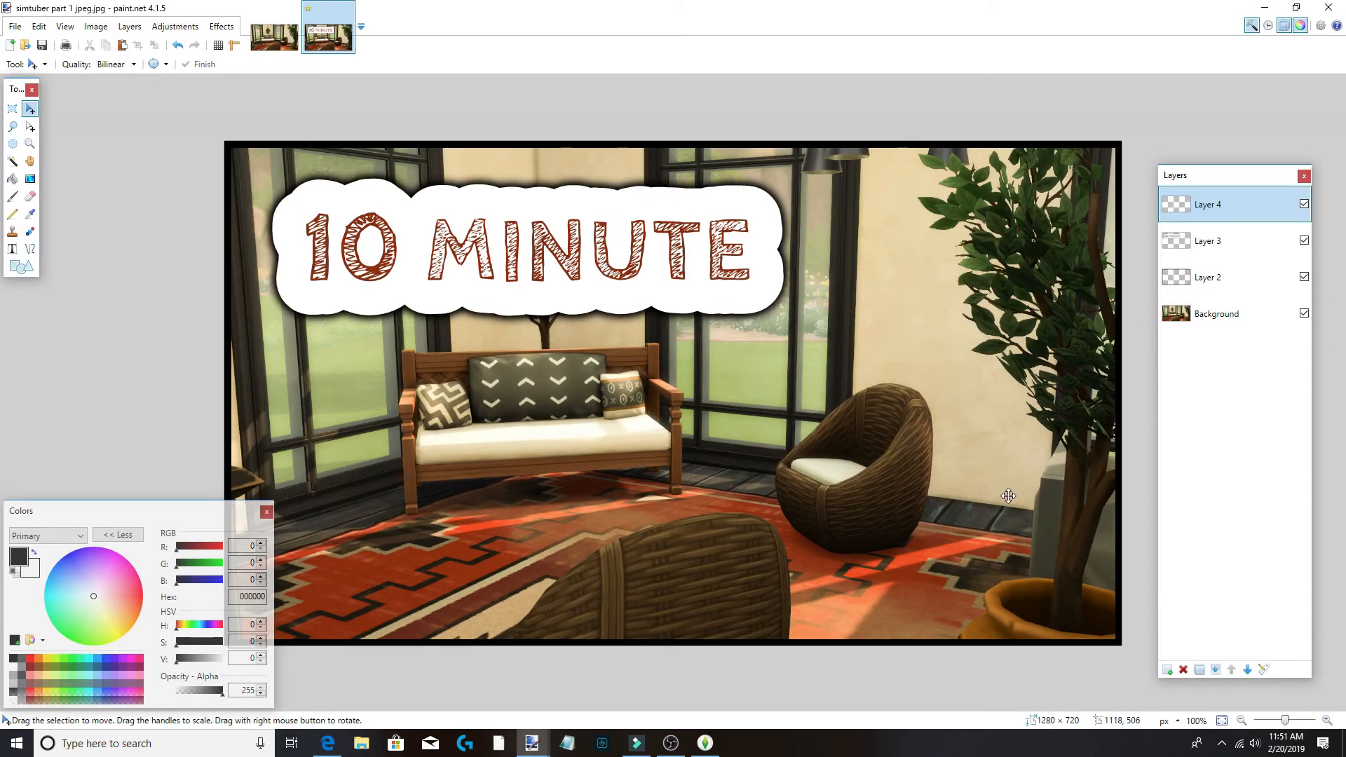
{"action": "key", "text": "ctrl+v"}
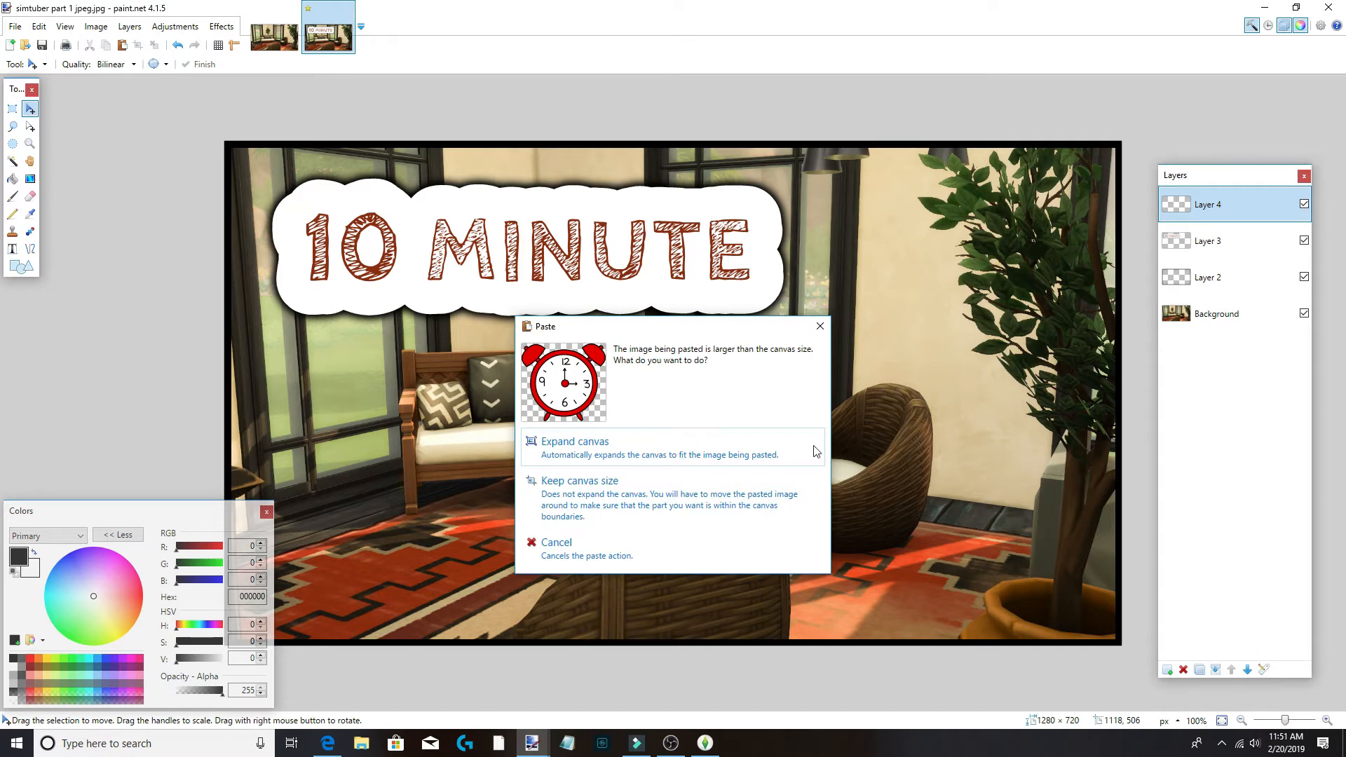
{"action": "left_click", "coordinate": [592, 499]}
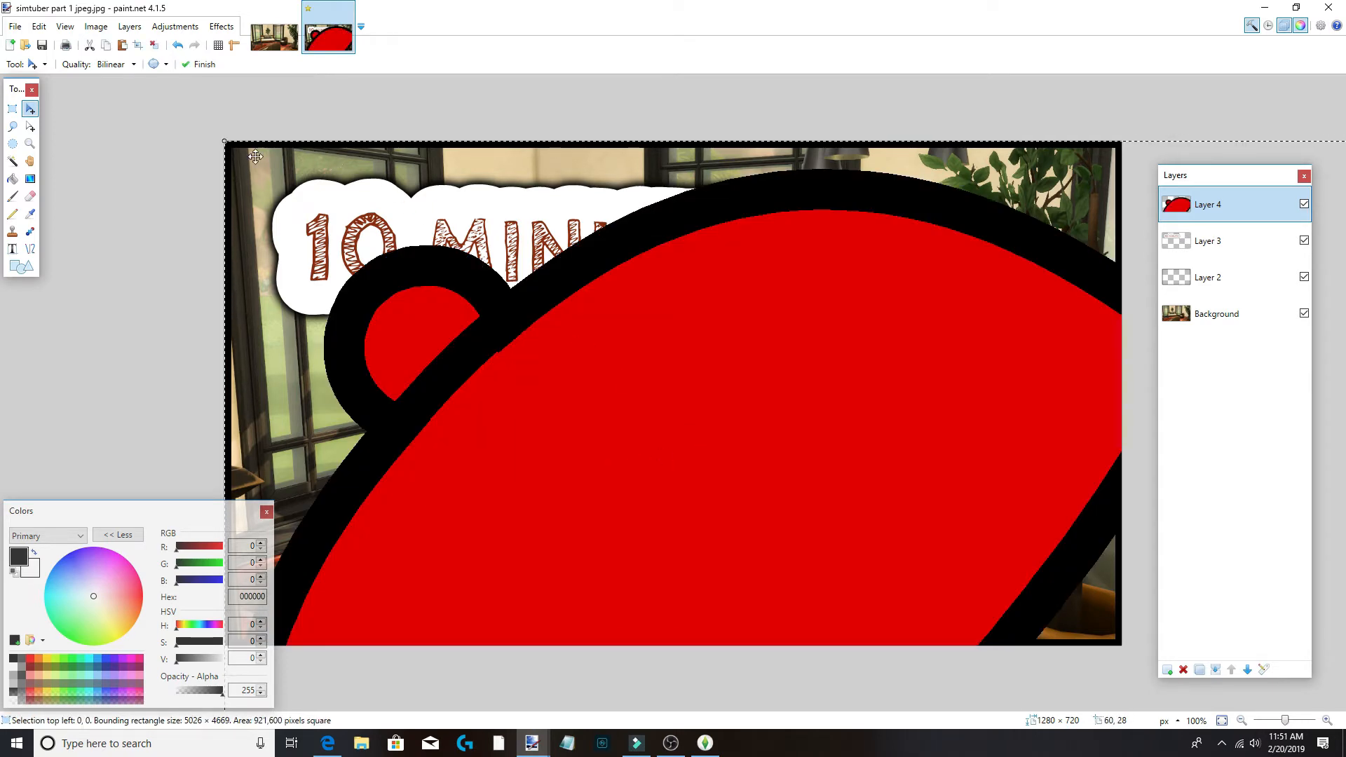
Shrink the oversized pasted clock to about 2025 × 1881 px and undo the last stretch of its height.
{"action": "left_click_drag", "start_coordinate": [227, 139], "coordinate": [837, 605]}
{"action": "left_click_drag", "start_coordinate": [947, 641], "coordinate": [482, 228]}
{"action": "left_click_drag", "start_coordinate": [130, 178], "coordinate": [619, 632]}
{"action": "left_click_drag", "start_coordinate": [895, 648], "coordinate": [764, 704]}
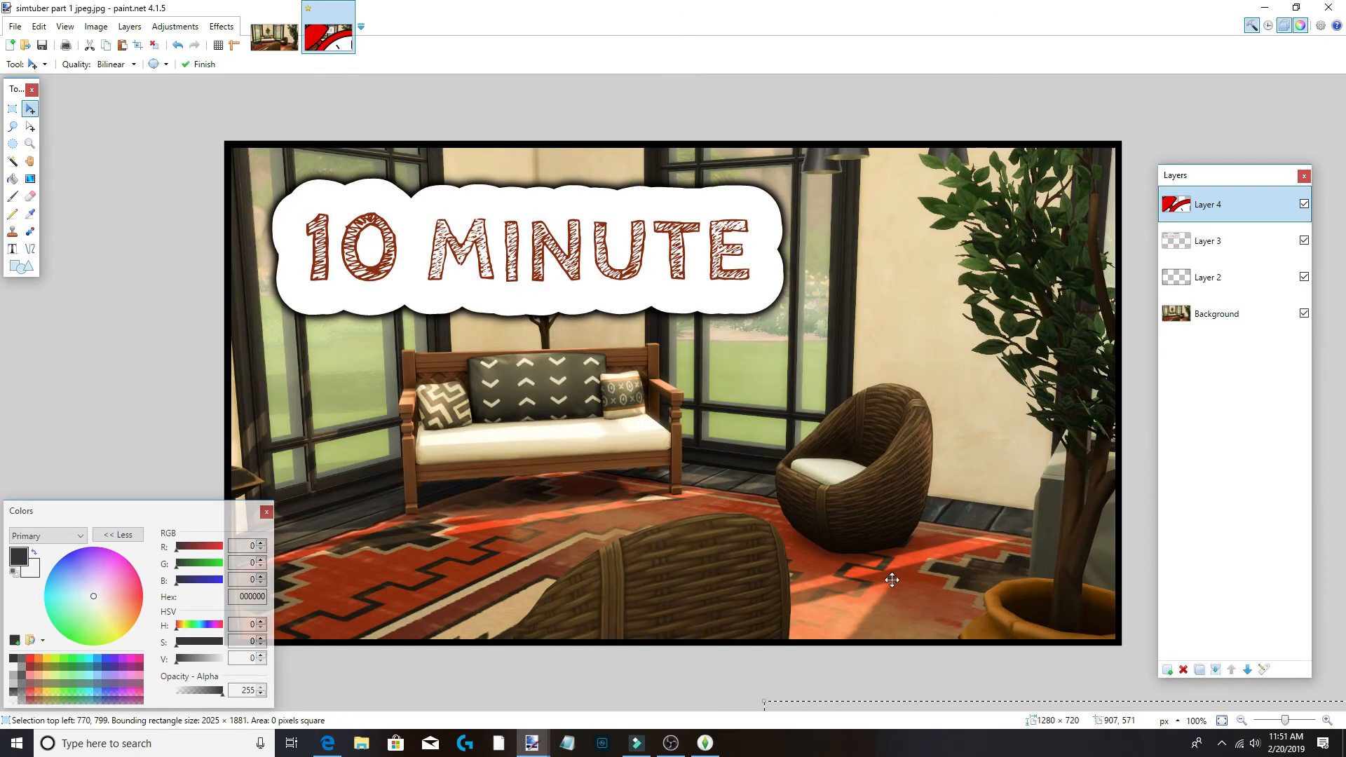
{"action": "left_click_drag", "start_coordinate": [926, 706], "coordinate": [926, 343]}
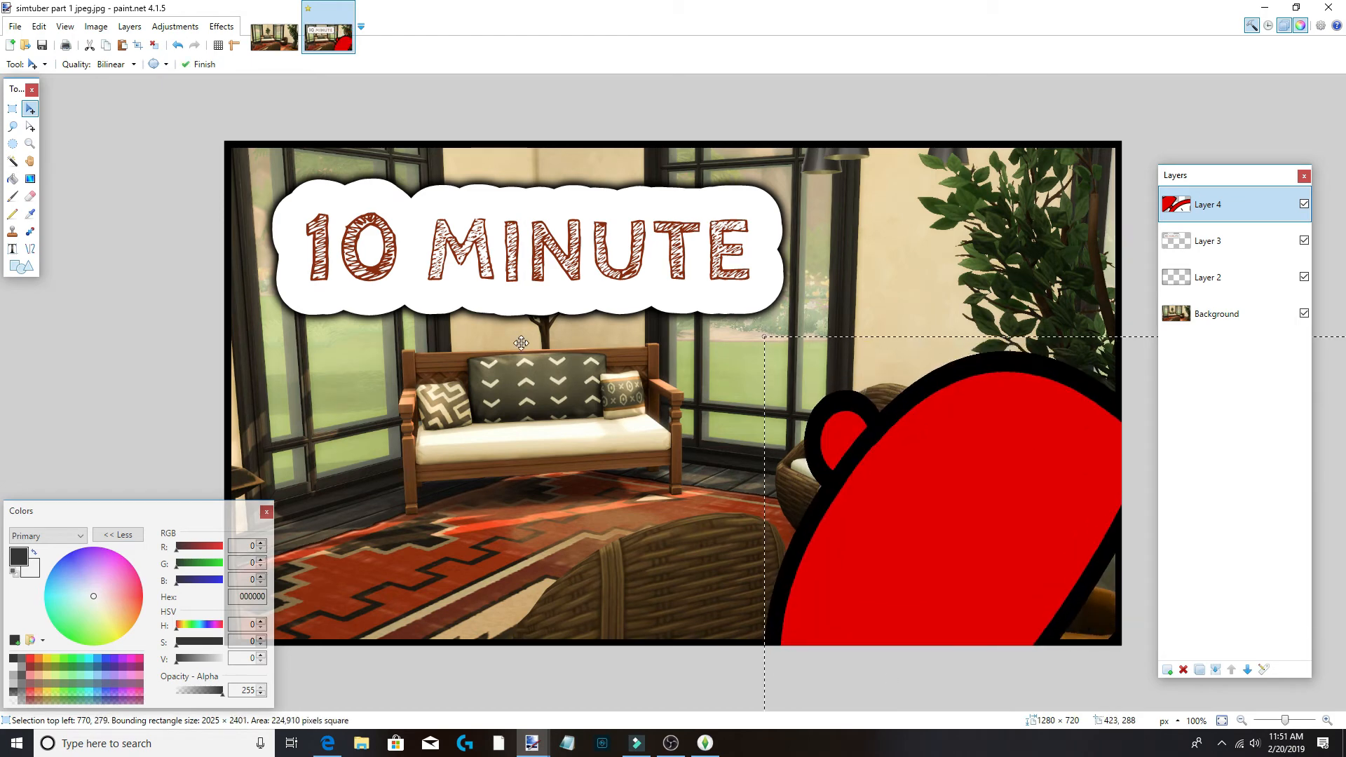
{"action": "key", "text": "ctrl+z"}
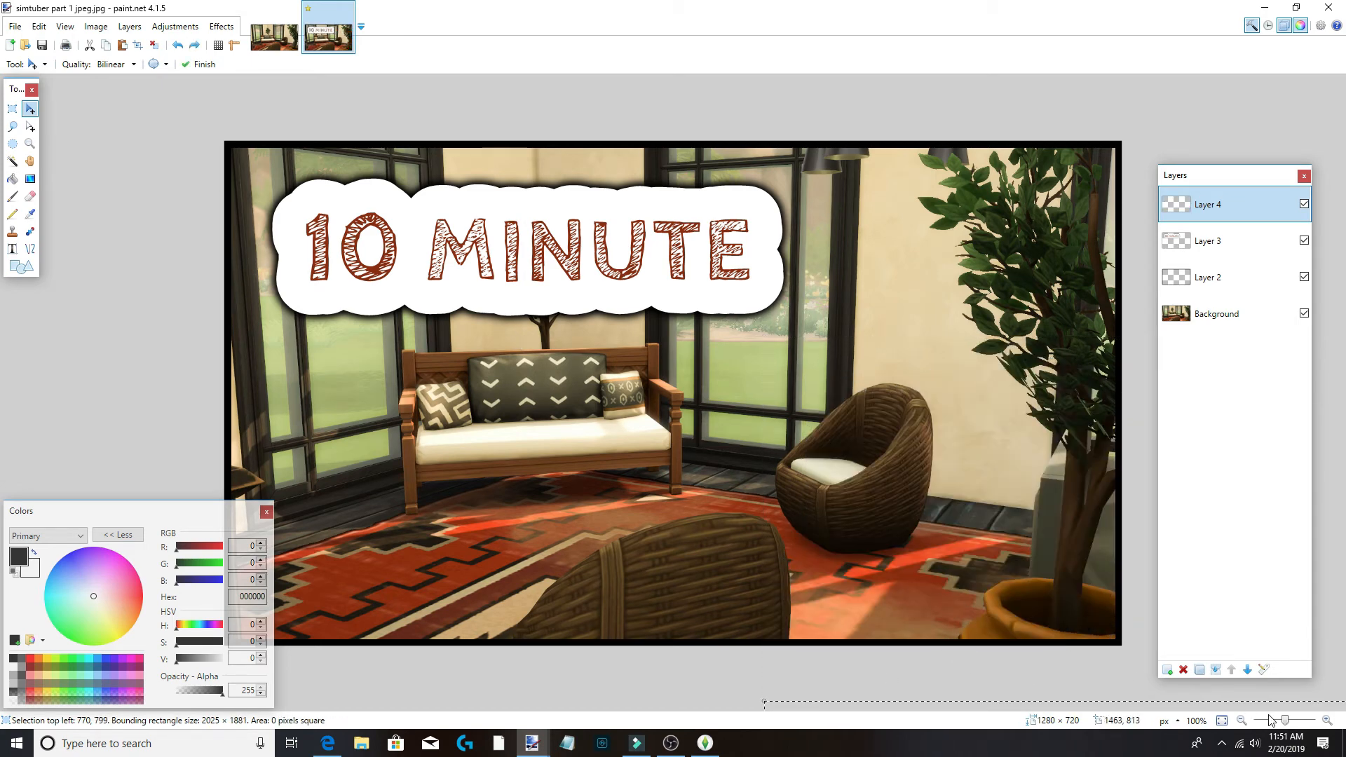
Shrink the clock further to about 327 × 303 px and move it to the image's lower right.
{"action": "left_click_drag", "start_coordinate": [1285, 723], "coordinate": [1280, 722]}
{"action": "left_click_drag", "start_coordinate": [1040, 634], "coordinate": [557, 288]}
{"action": "left_click_drag", "start_coordinate": [218, 153], "coordinate": [609, 519]}
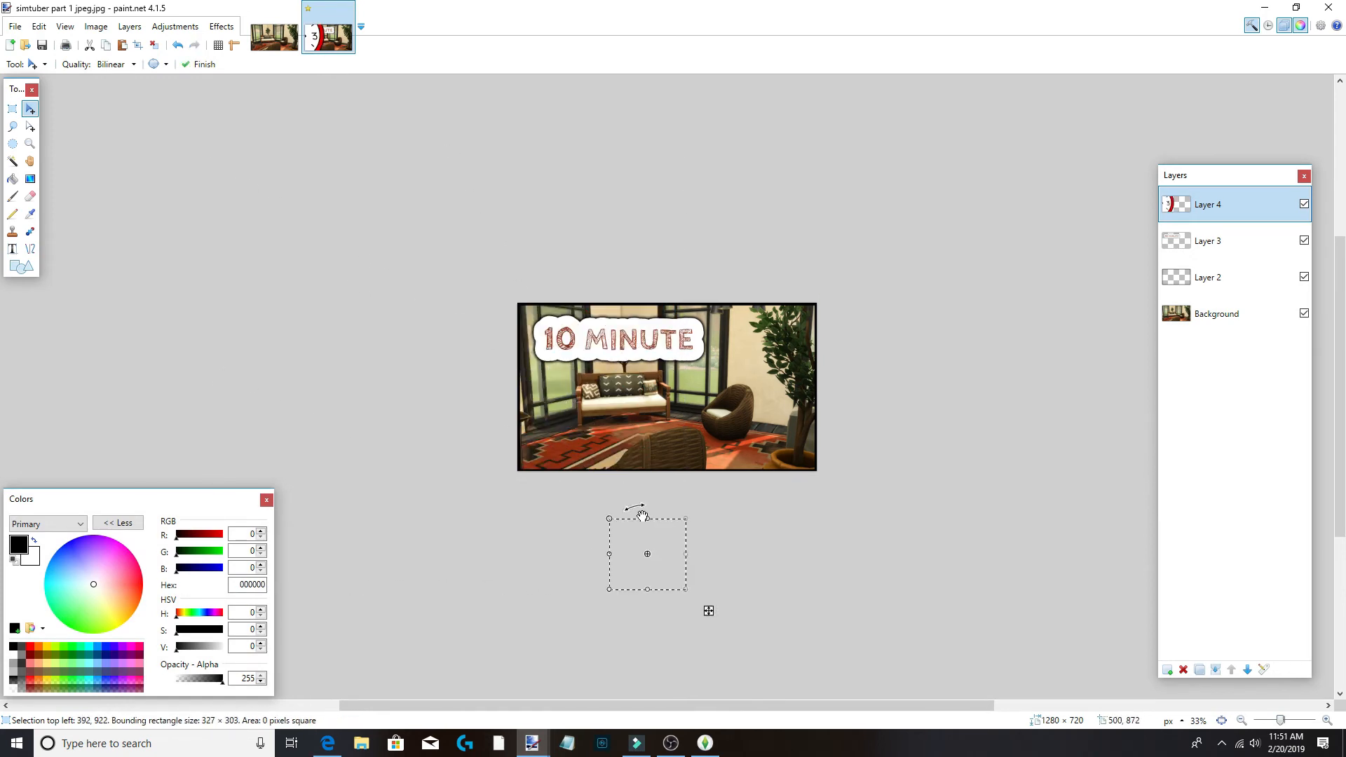
{"action": "left_click_drag", "start_coordinate": [655, 569], "coordinate": [762, 442]}
{"action": "left_click", "coordinate": [1286, 721]}
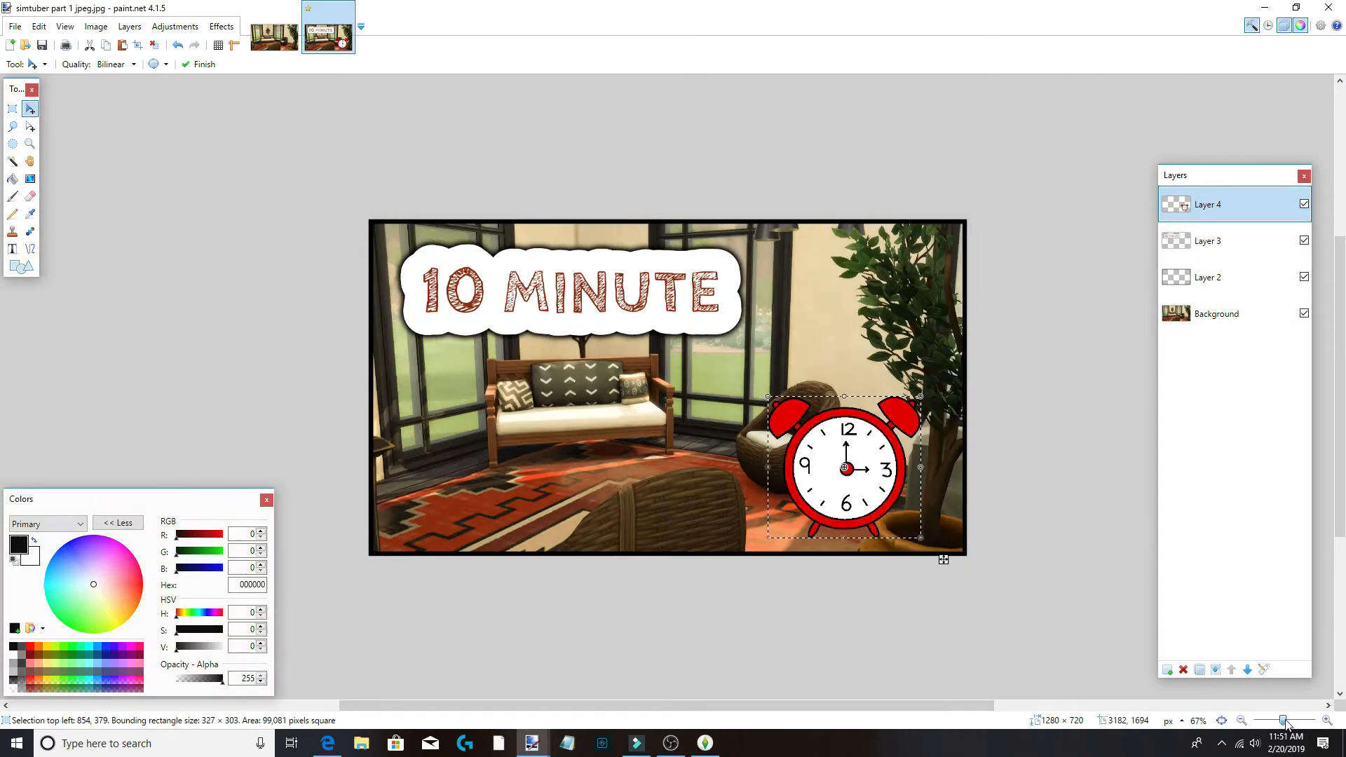
Tilt the clock about 12° clockwise, enlarge it slightly in the image's lower right corner, and deselect it.
{"action": "mouse_move", "coordinate": [921, 397]}
{"action": "left_mouse_down"}
{"action": "mouse_move", "coordinate": [900, 407]}
{"action": "mouse_move", "coordinate": [965, 446]}
{"action": "mouse_move", "coordinate": [946, 404]}
{"action": "left_mouse_up"}
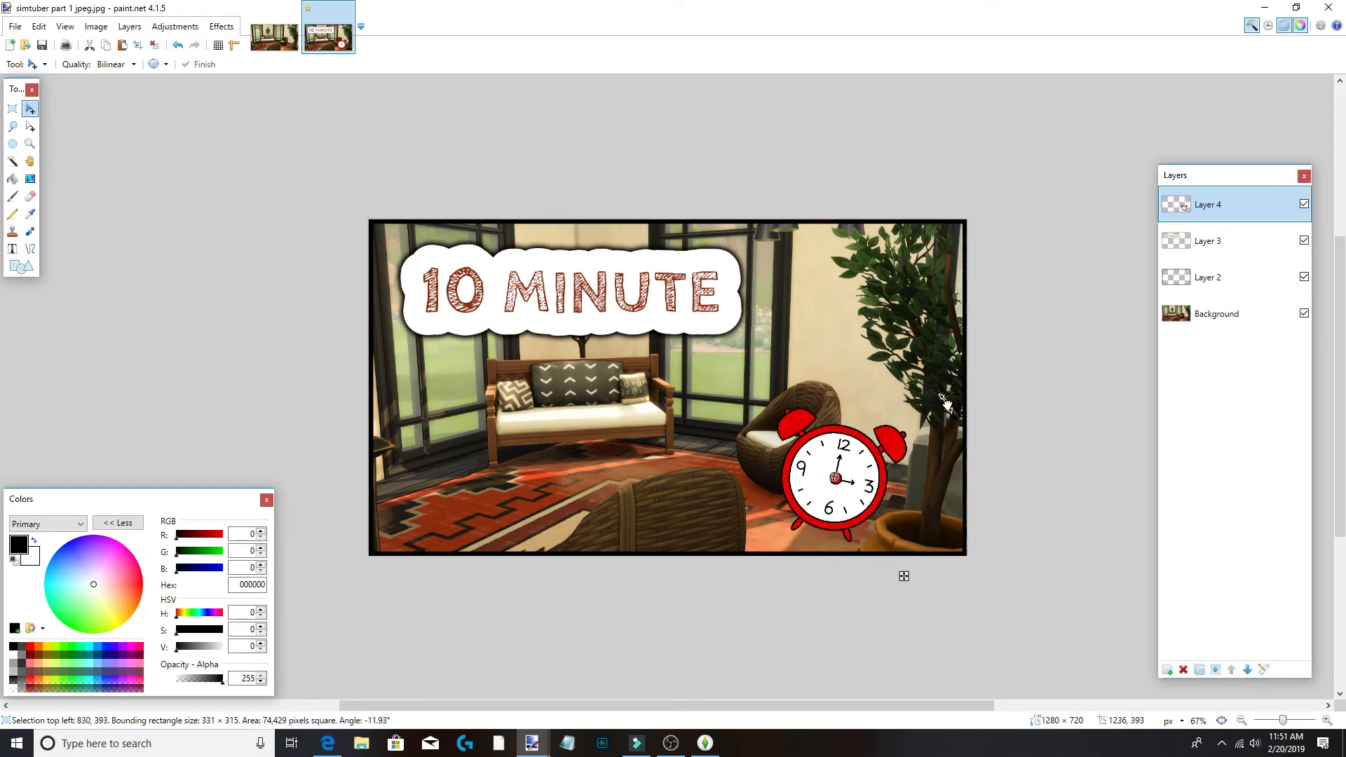
{"action": "left_click_drag", "start_coordinate": [849, 484], "coordinate": [876, 489]}
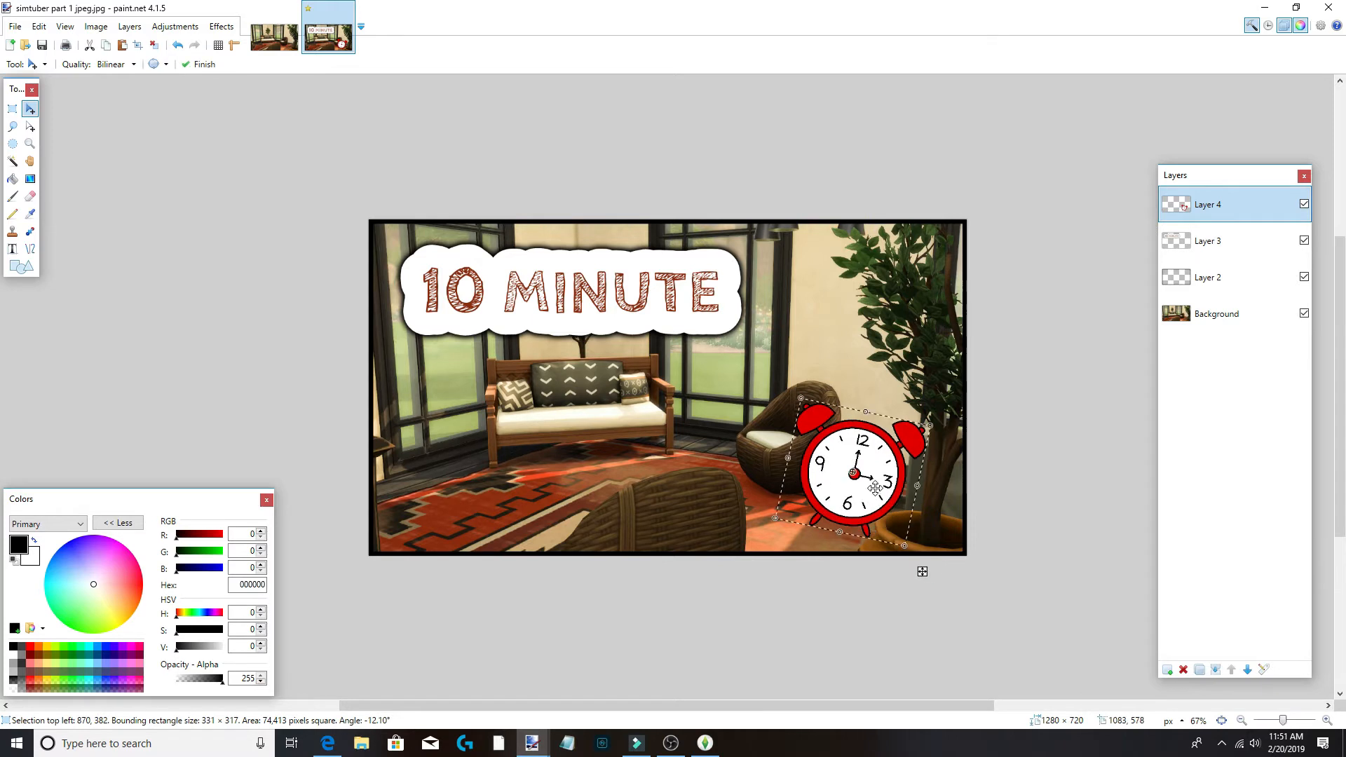
{"action": "left_click_drag", "start_coordinate": [927, 429], "coordinate": [952, 414]}
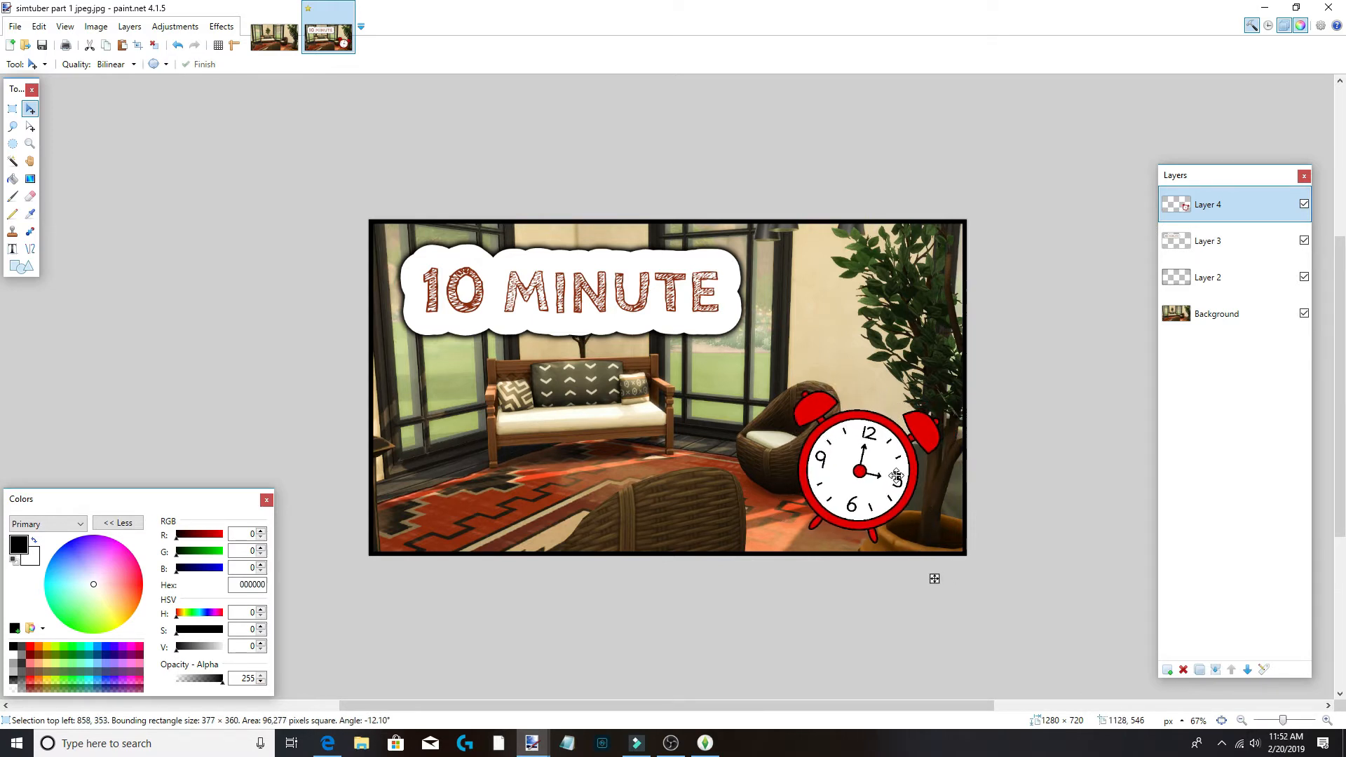
{"action": "left_click_drag", "start_coordinate": [903, 471], "coordinate": [903, 468]}
{"action": "key", "text": "Return"}
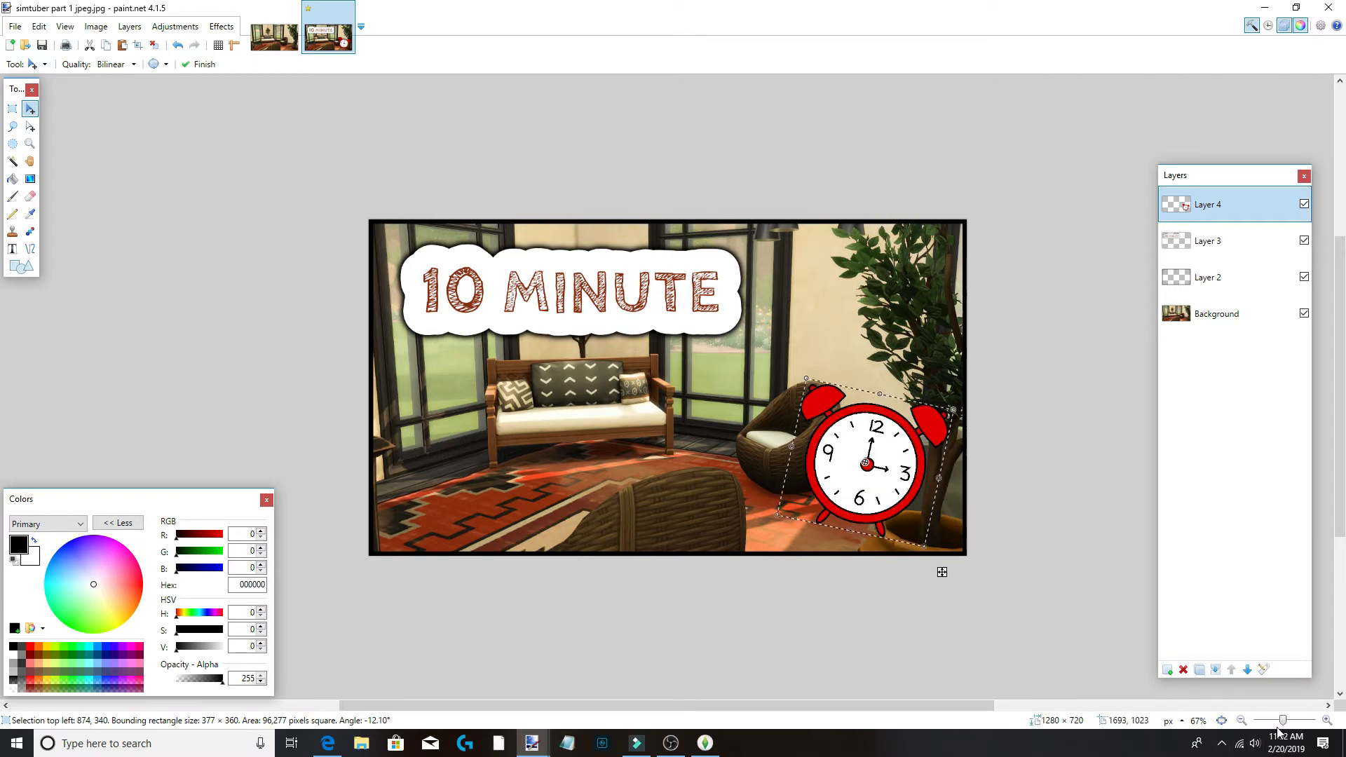
{"action": "left_click_drag", "start_coordinate": [1283, 723], "coordinate": [1286, 730]}
{"action": "key", "text": "ctrl+d"}
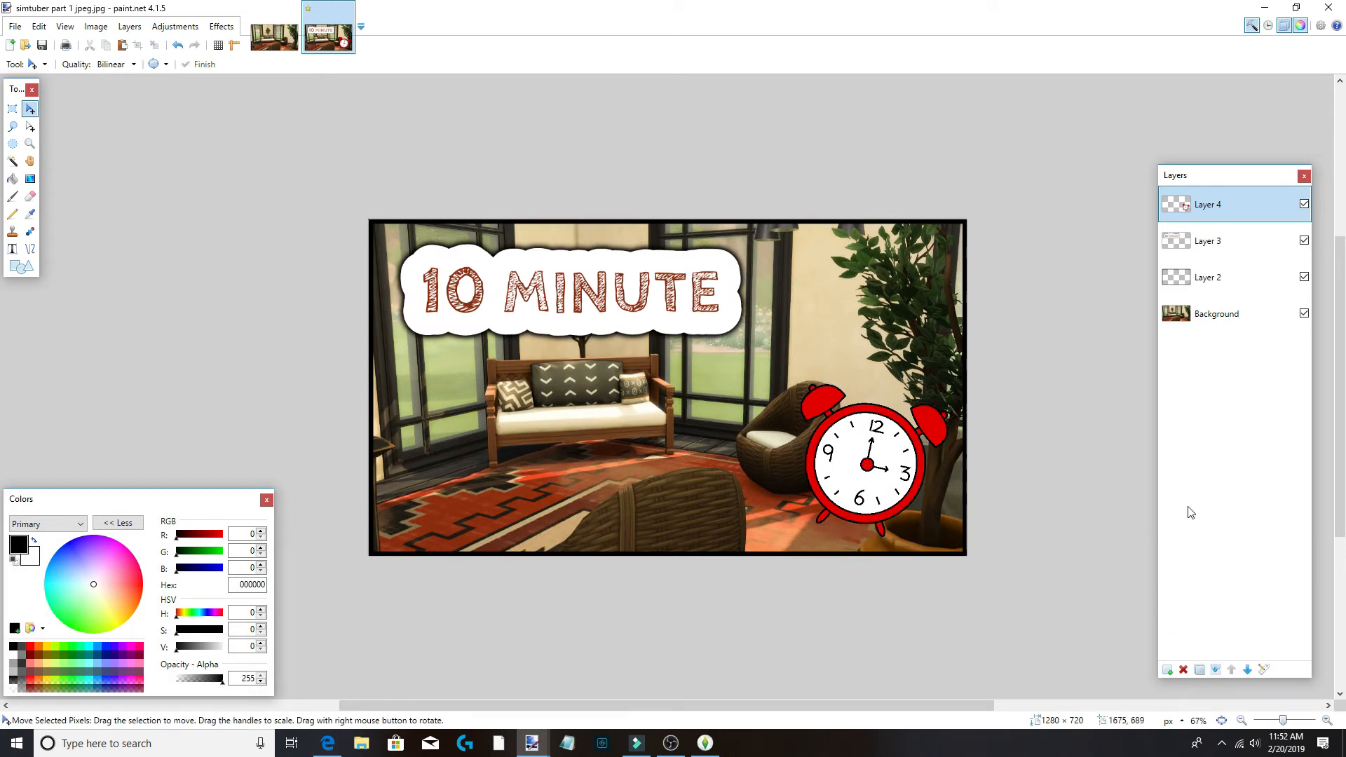
Duplicate the clock layer and darken the copy with brightness -100 and contrast -100.
{"action": "left_click", "coordinate": [1203, 671]}
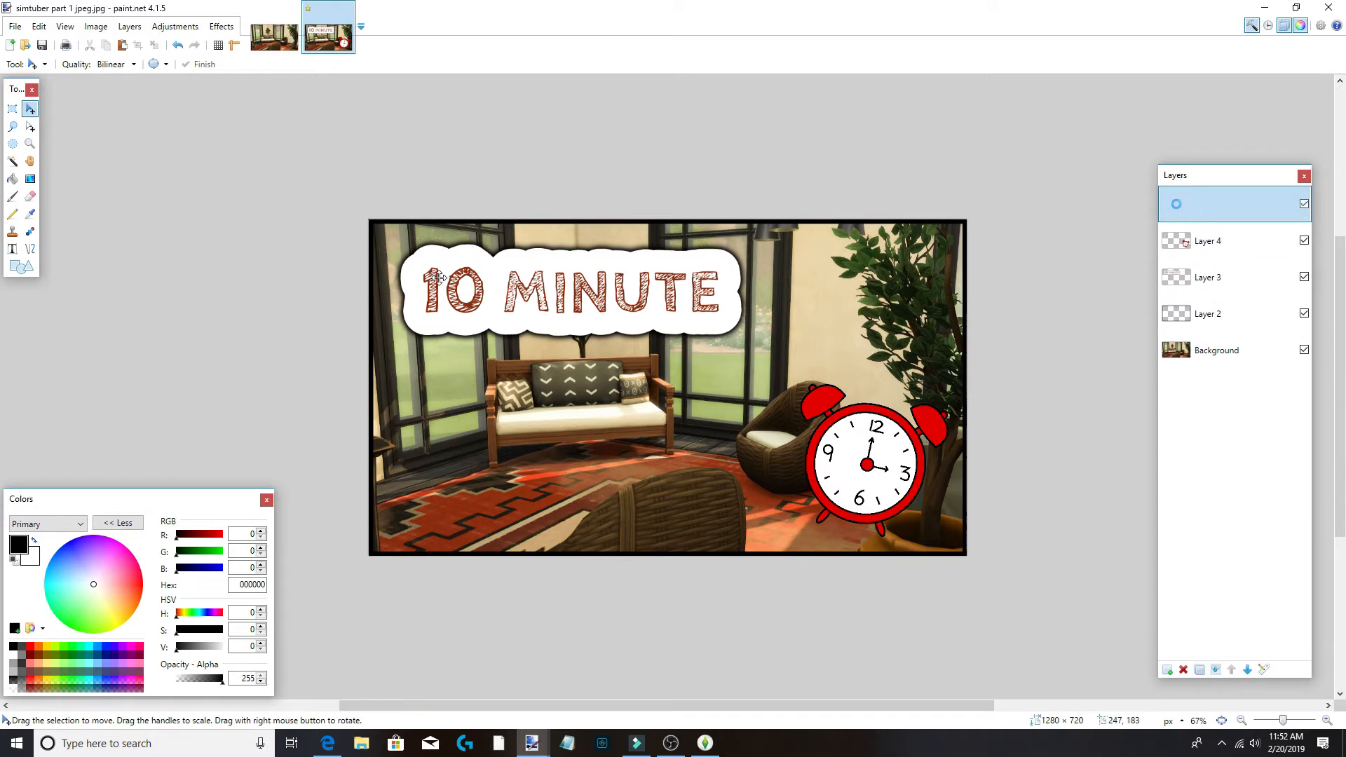
{"action": "left_click", "coordinate": [175, 26]}
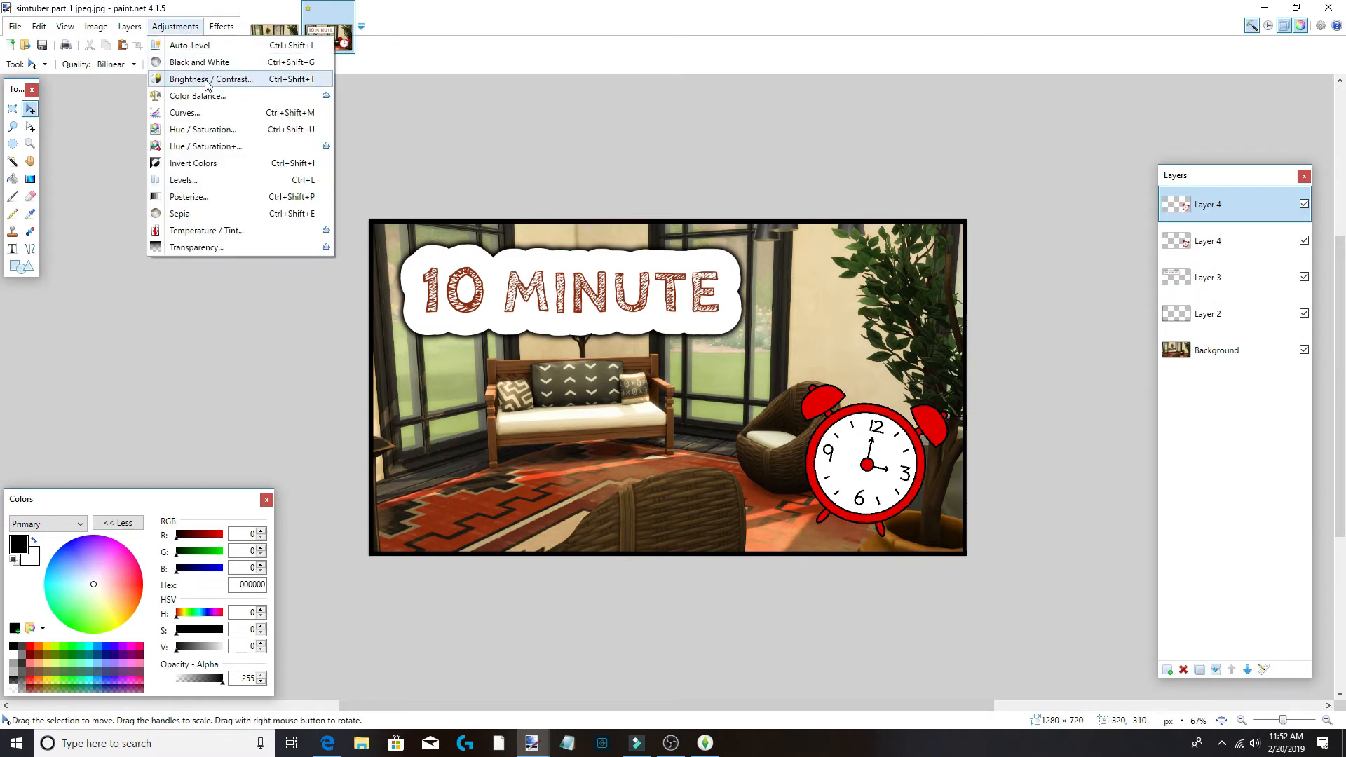
{"action": "left_click", "coordinate": [207, 79]}
{"action": "left_click", "coordinate": [694, 411]}
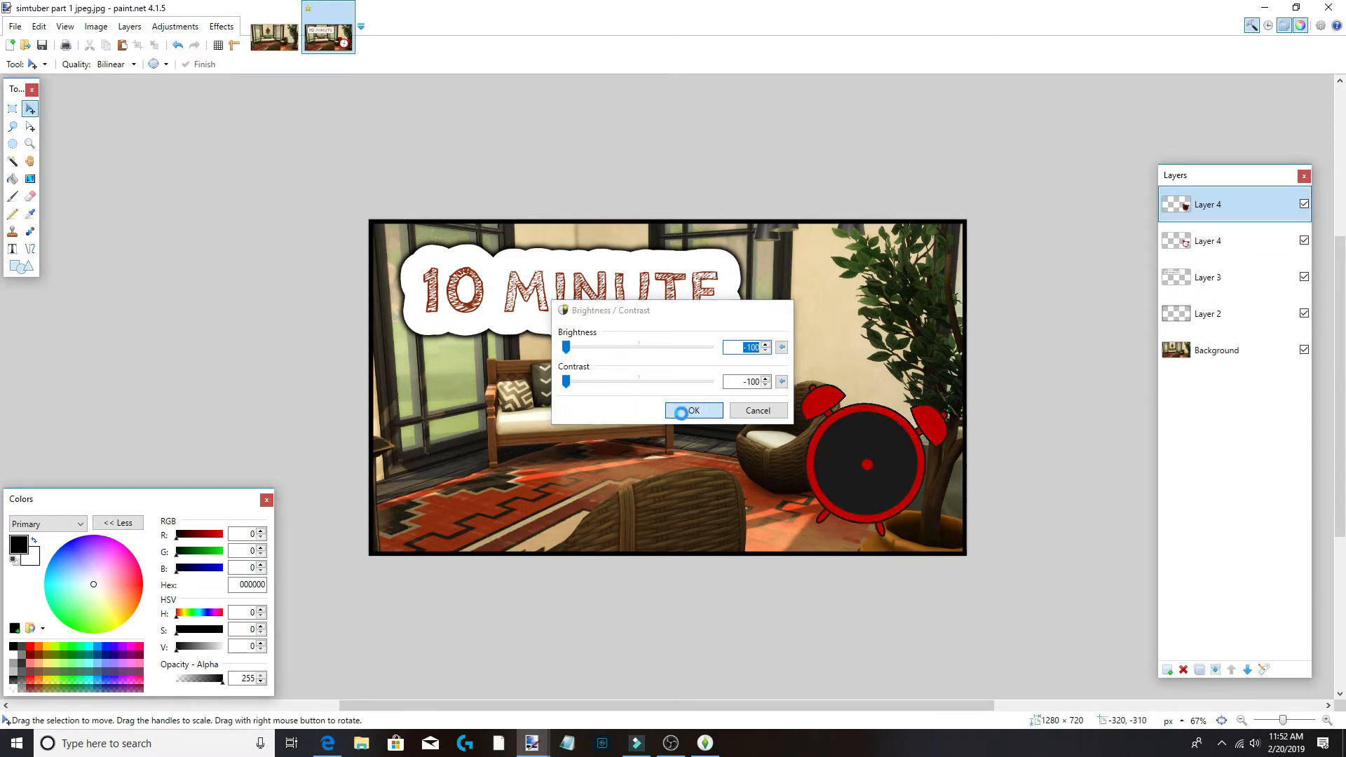
Fill the darkened clock copy's rim, bells, face and feet with black at 50% tolerance.
{"action": "left_click", "coordinate": [13, 179]}
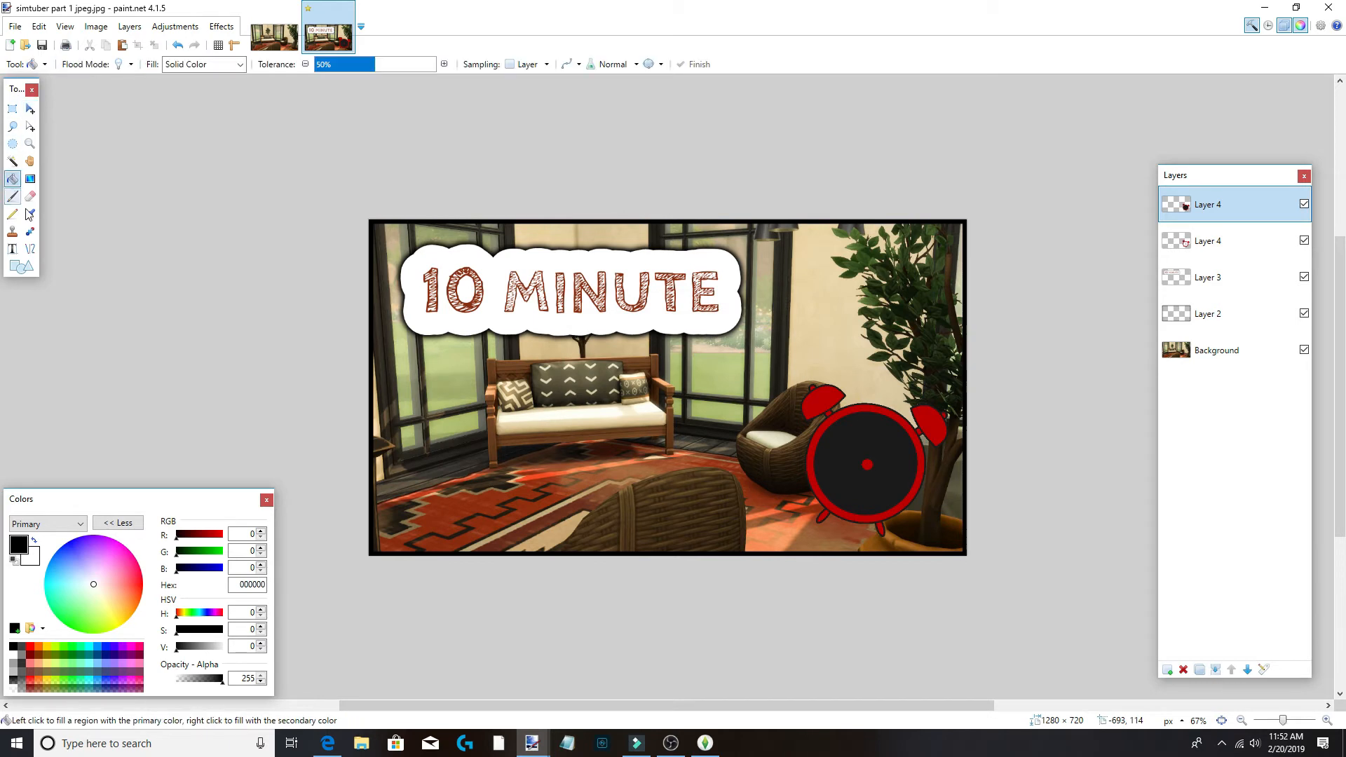
{"action": "left_click", "coordinate": [829, 424]}
{"action": "left_click", "coordinate": [815, 391]}
{"action": "left_click", "coordinate": [929, 421]}
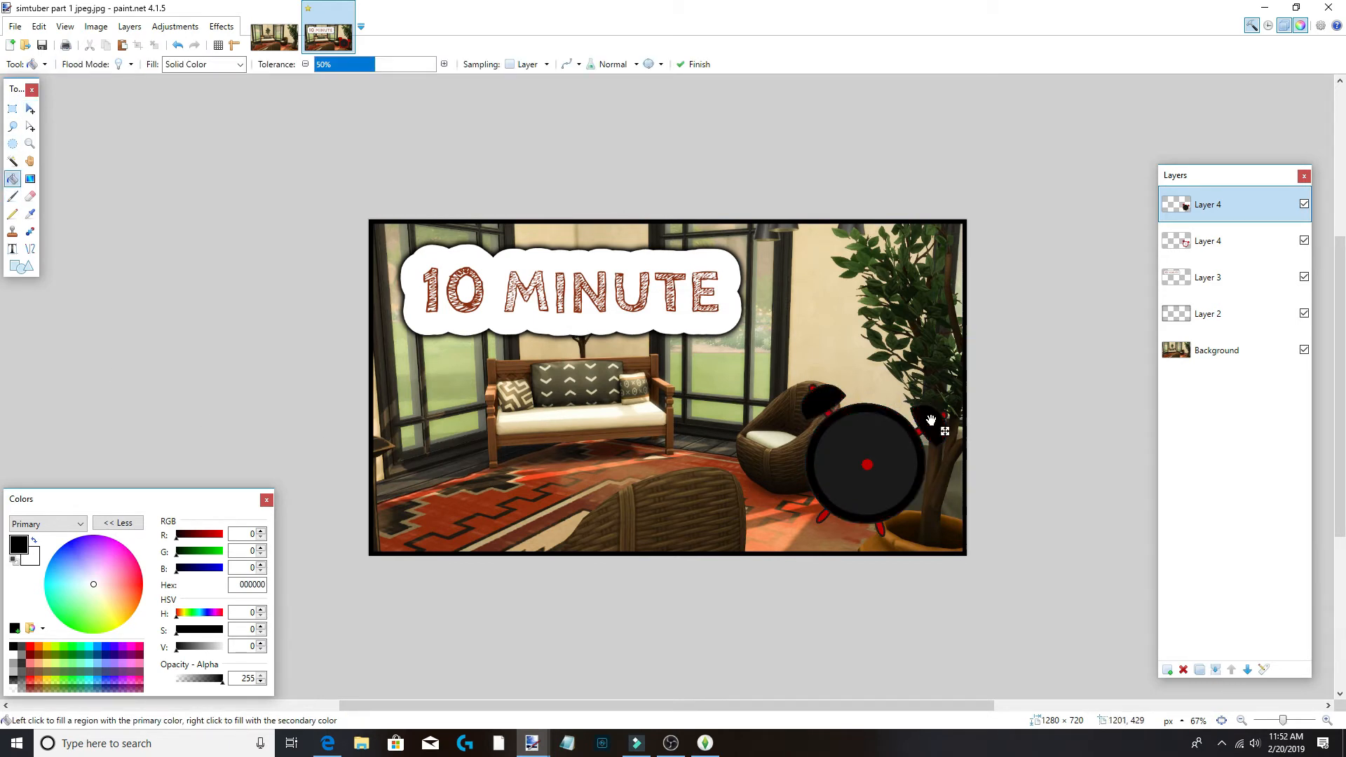
{"action": "left_click", "coordinate": [880, 524]}
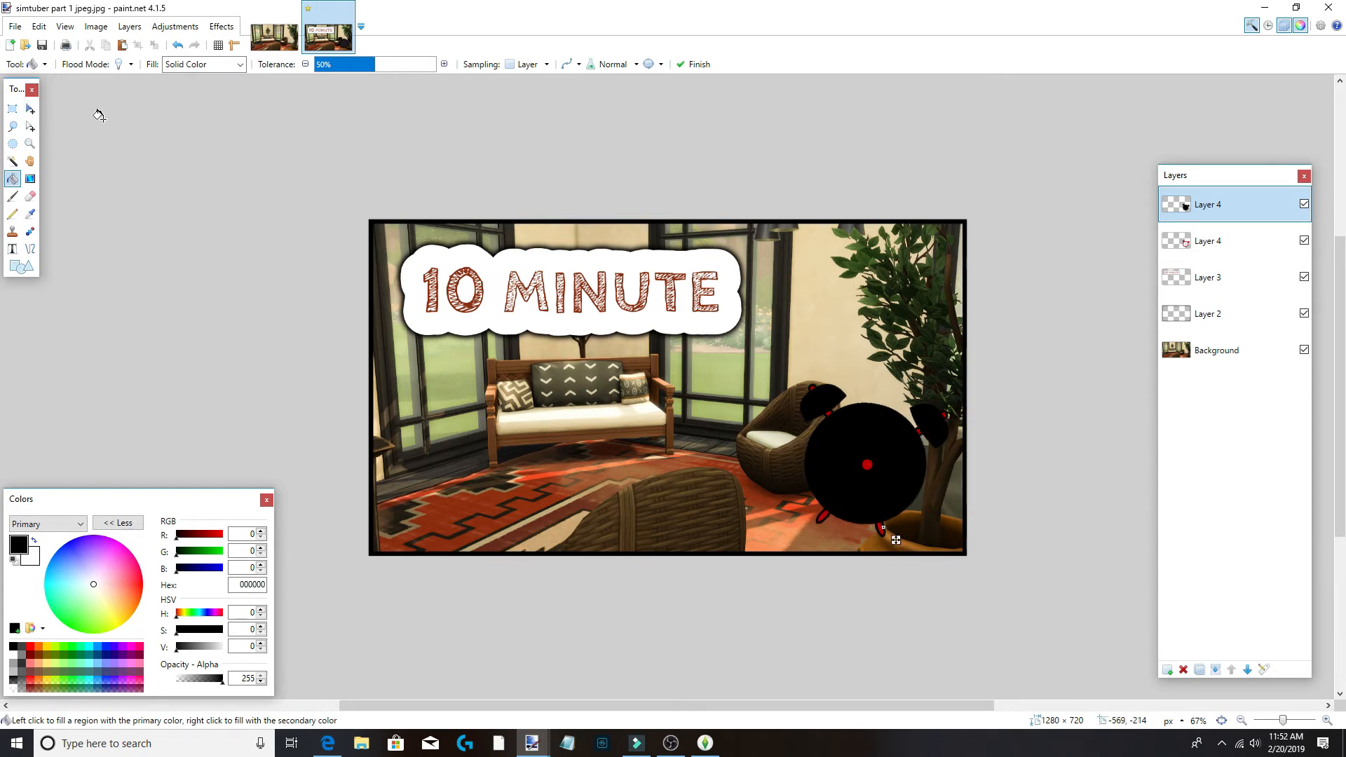
Place the black clock copy beneath the red clock layer and apply Gaussian Blur to it as a shadow.
{"action": "left_click", "coordinate": [35, 116]}
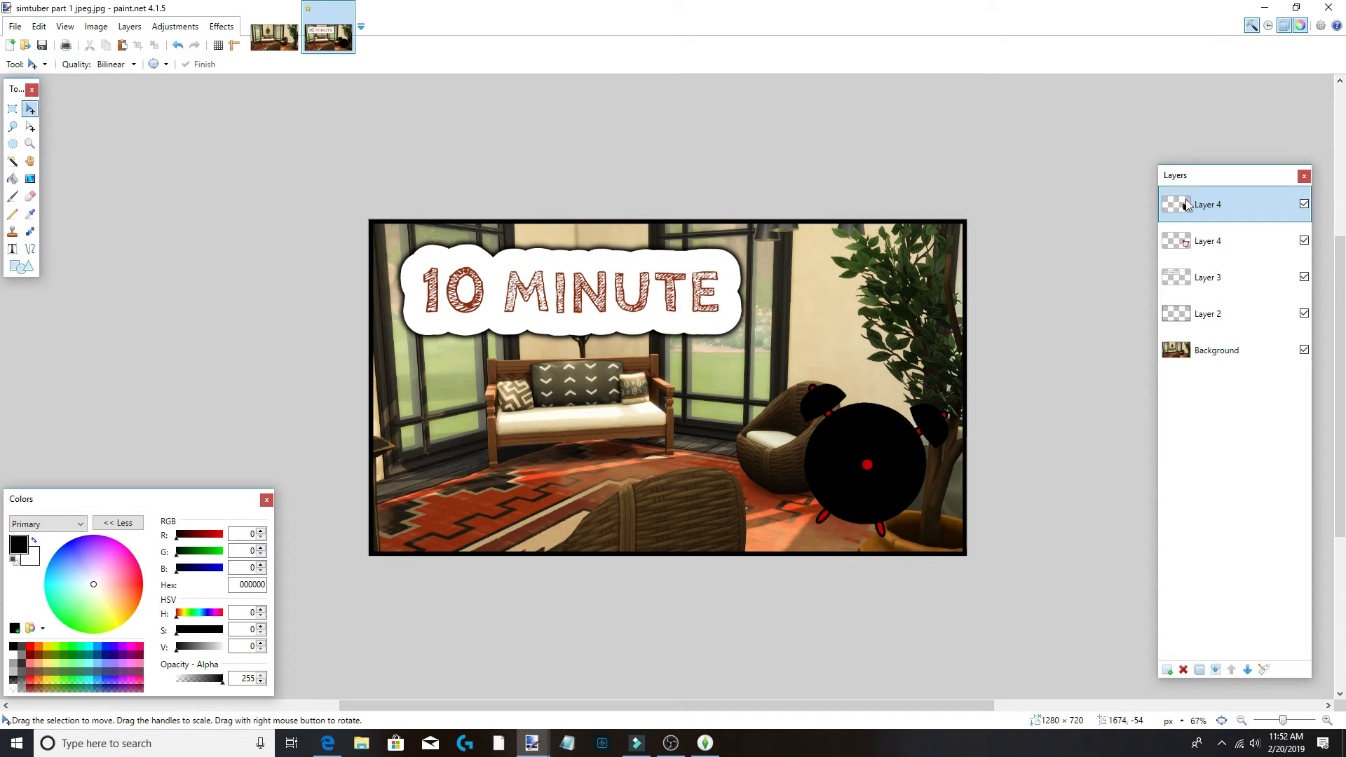
{"action": "left_click_drag", "start_coordinate": [1193, 207], "coordinate": [1194, 243]}
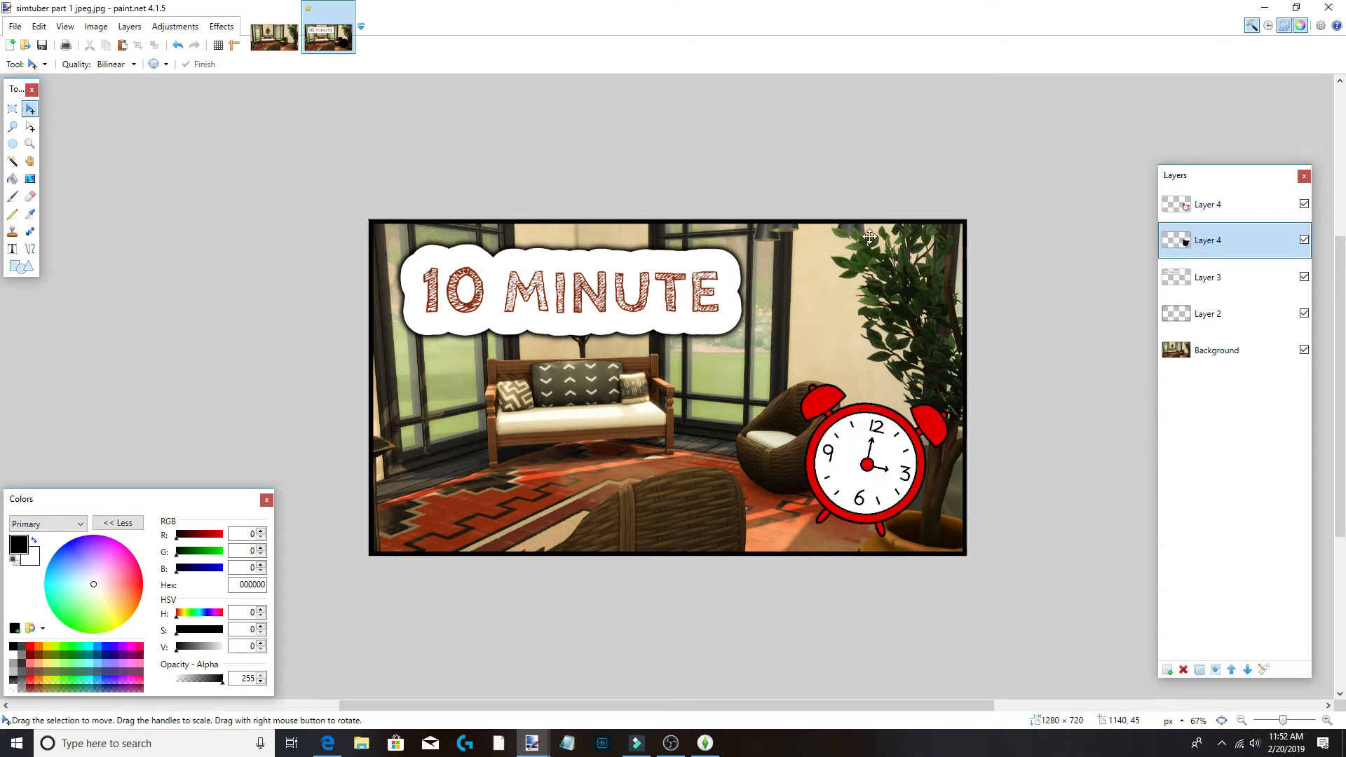
{"action": "left_click", "coordinate": [221, 26]}
{"action": "key", "text": "Escape"}
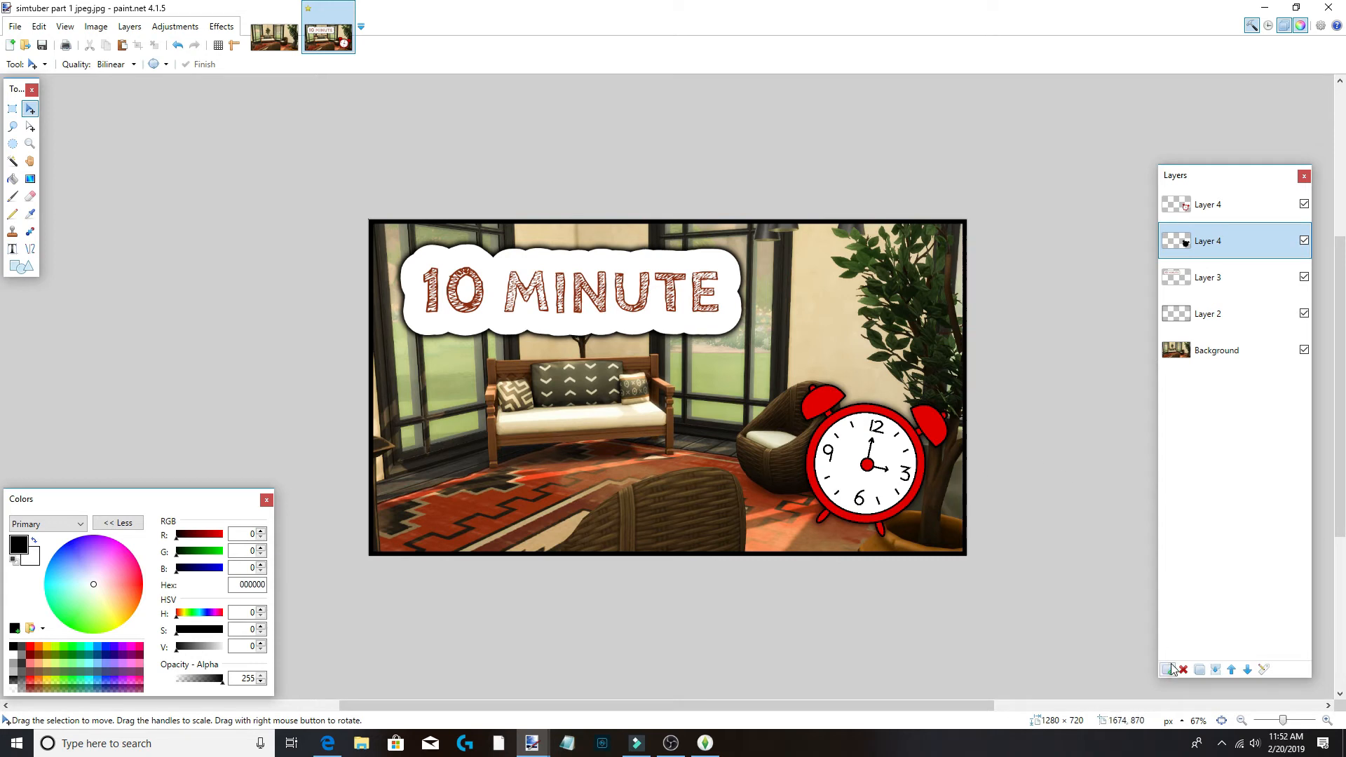
Duplicate the blurred clock shadow layer and merge both shadow layers with the clock into one layer.
{"action": "left_click", "coordinate": [1200, 670]}
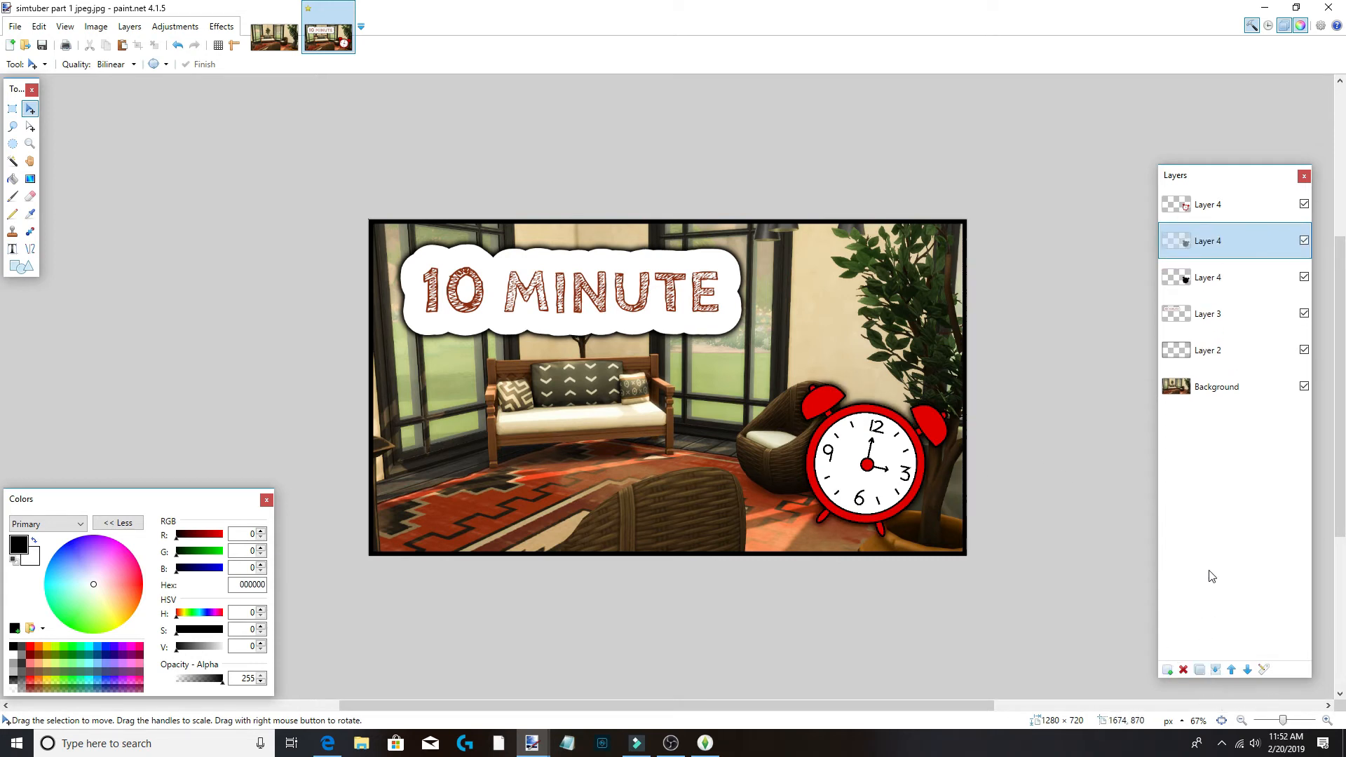
{"action": "left_click", "coordinate": [1183, 212]}
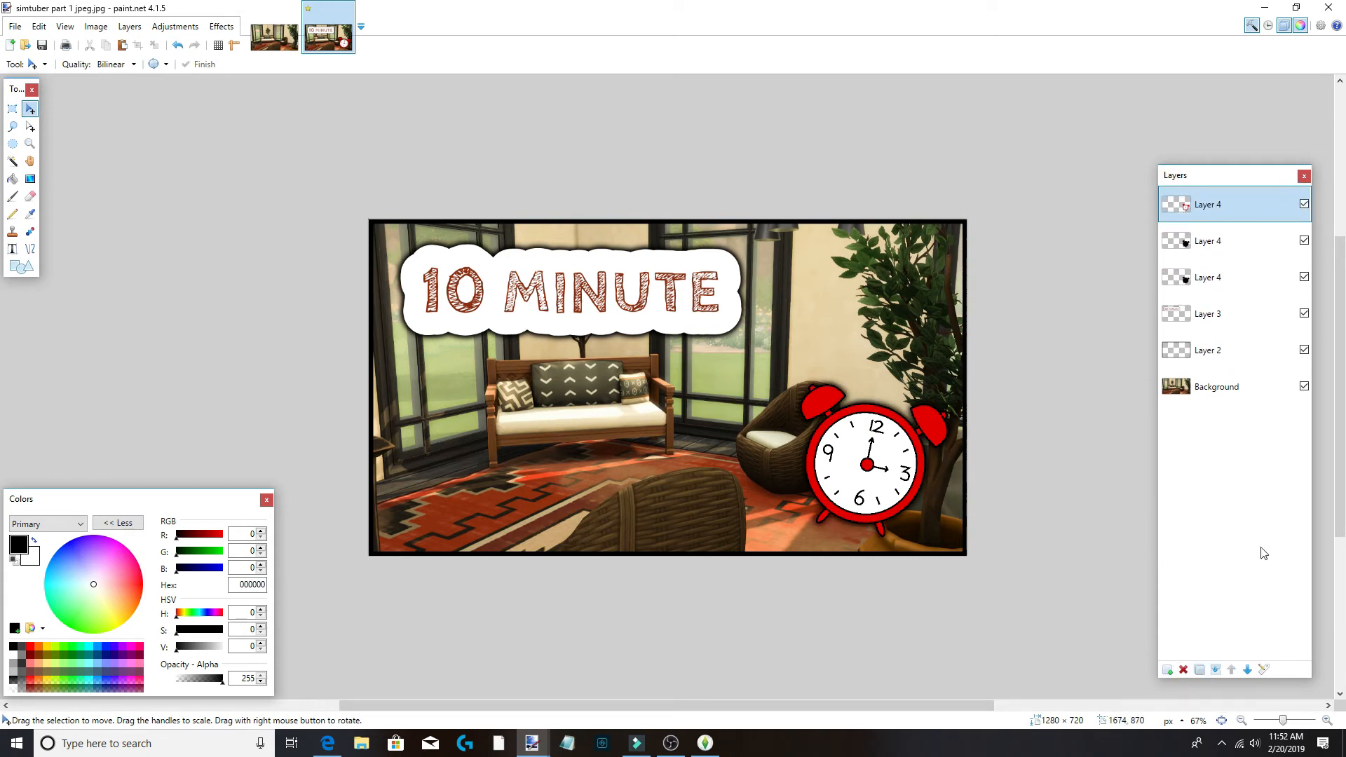
{"action": "left_click", "coordinate": [1216, 671]}
{"action": "left_click", "coordinate": [1216, 671]}
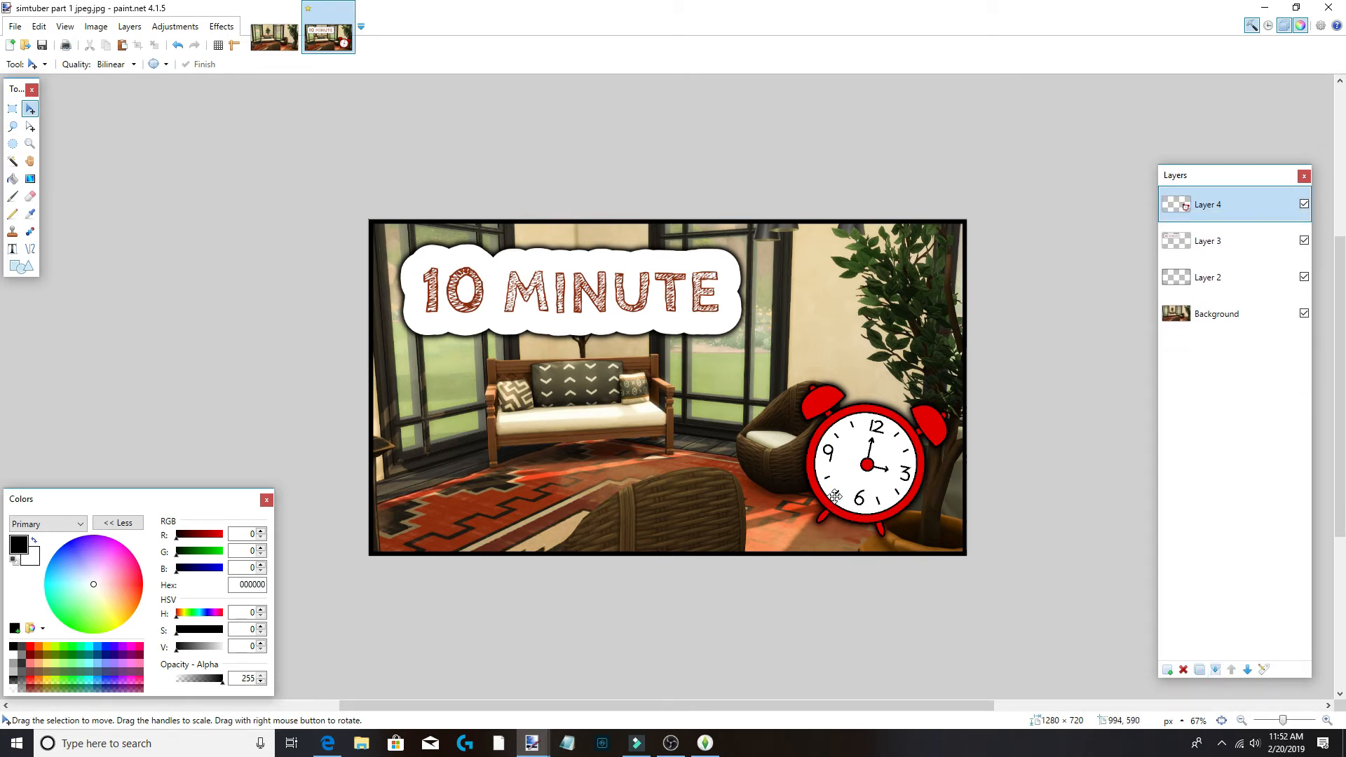
Move the merged clock about 12 px left and 3 px down, and add a new layer above it.
{"action": "left_click_drag", "start_coordinate": [852, 465], "coordinate": [847, 466]}
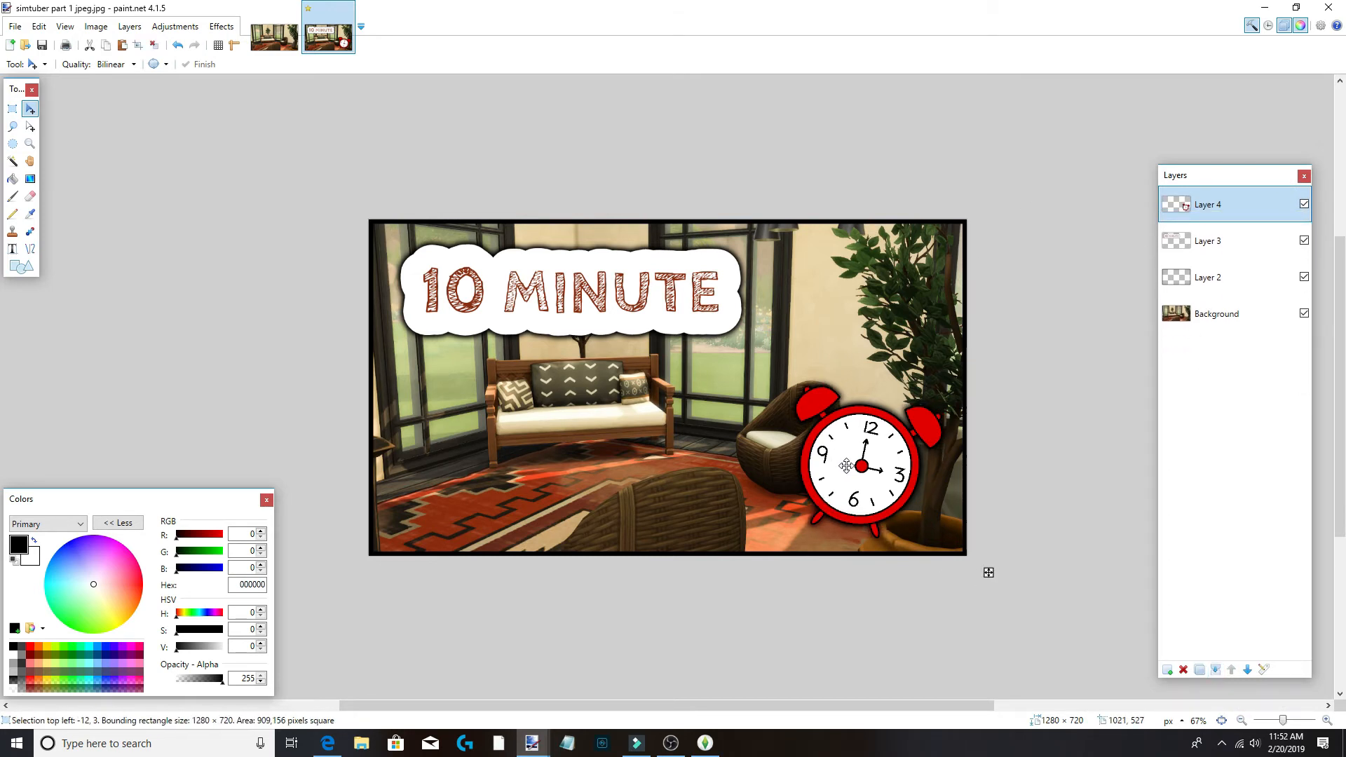
{"action": "left_click", "coordinate": [1168, 669]}
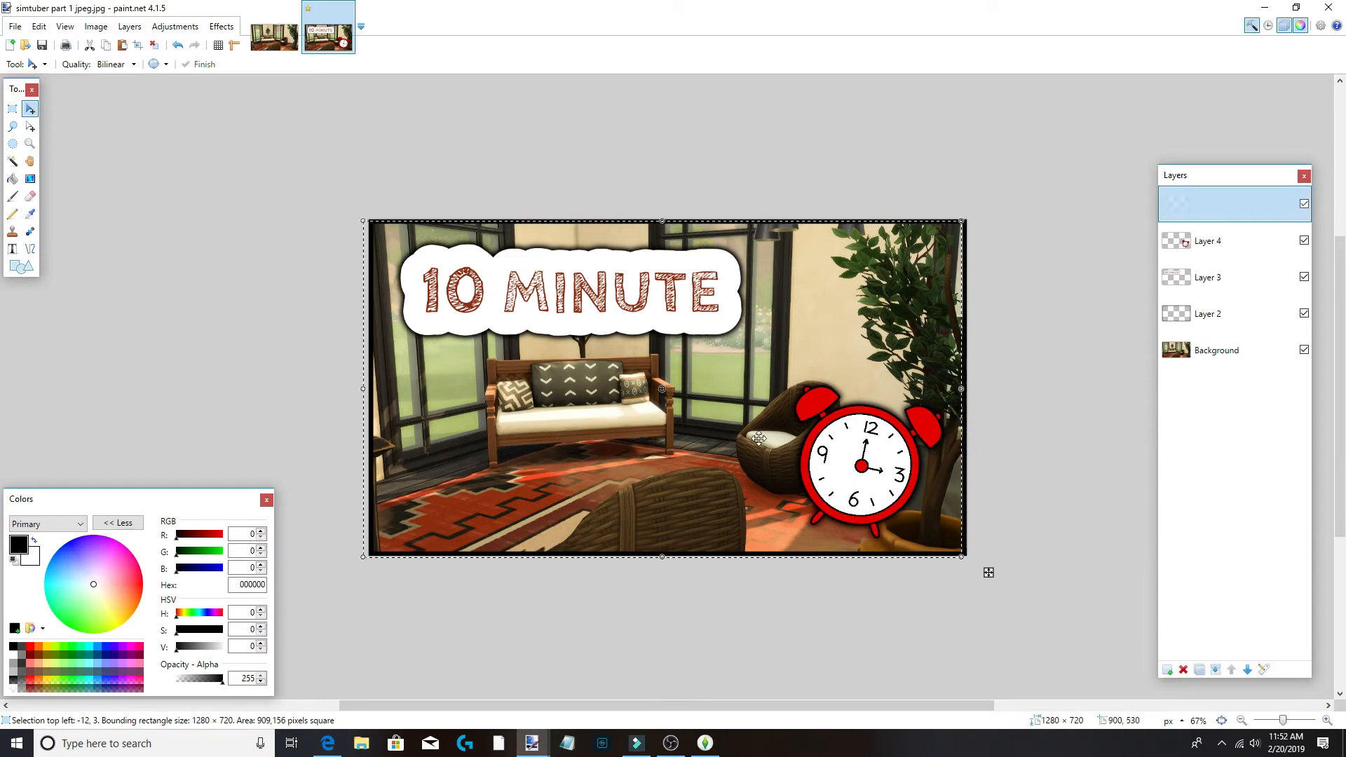
Try an outlined text effect reading "CHALLENGE" in bold Cabin Sketch on the new layer.
{"action": "left_click", "coordinate": [210, 30]}
{"action": "mouse_move", "coordinate": [329, 234]}
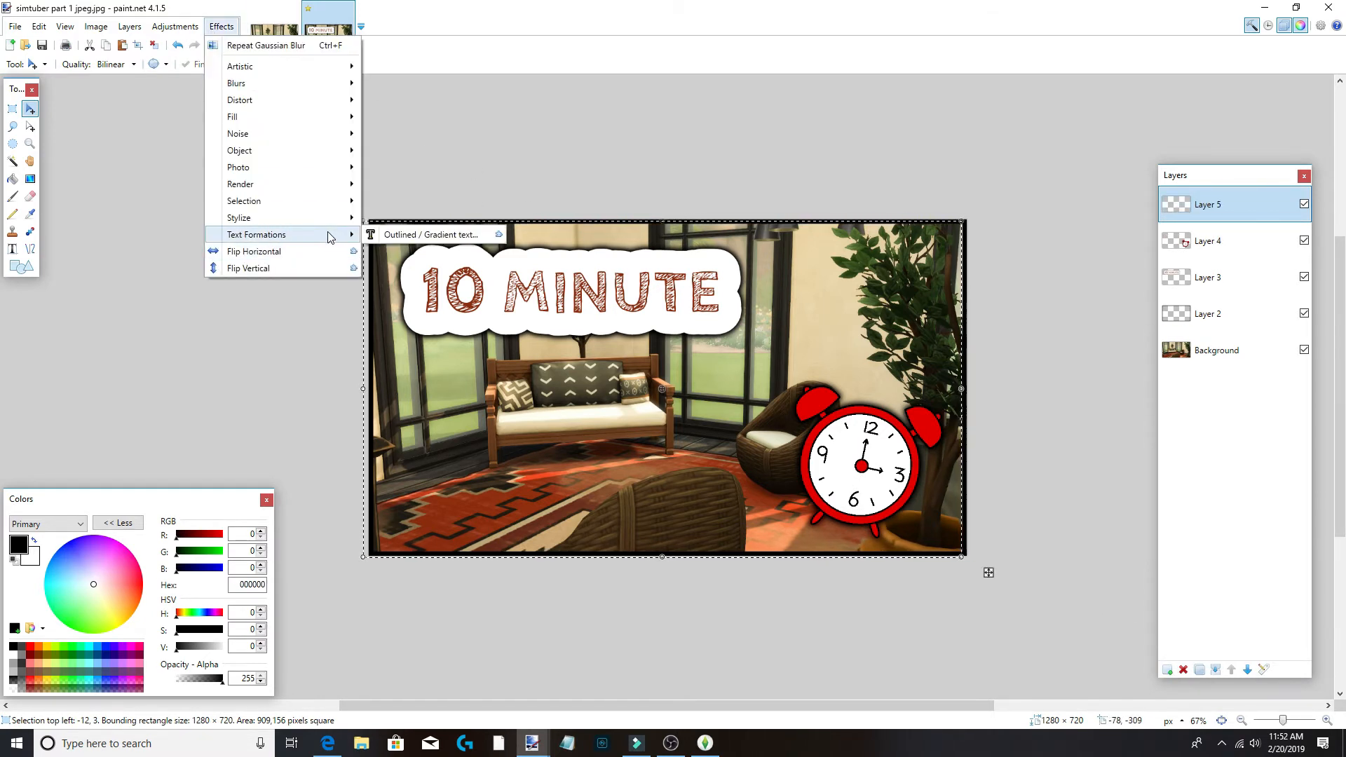
{"action": "left_click", "coordinate": [378, 240]}
{"action": "left_click_drag", "start_coordinate": [671, 133], "coordinate": [215, 244]}
{"action": "type", "text": "build"}
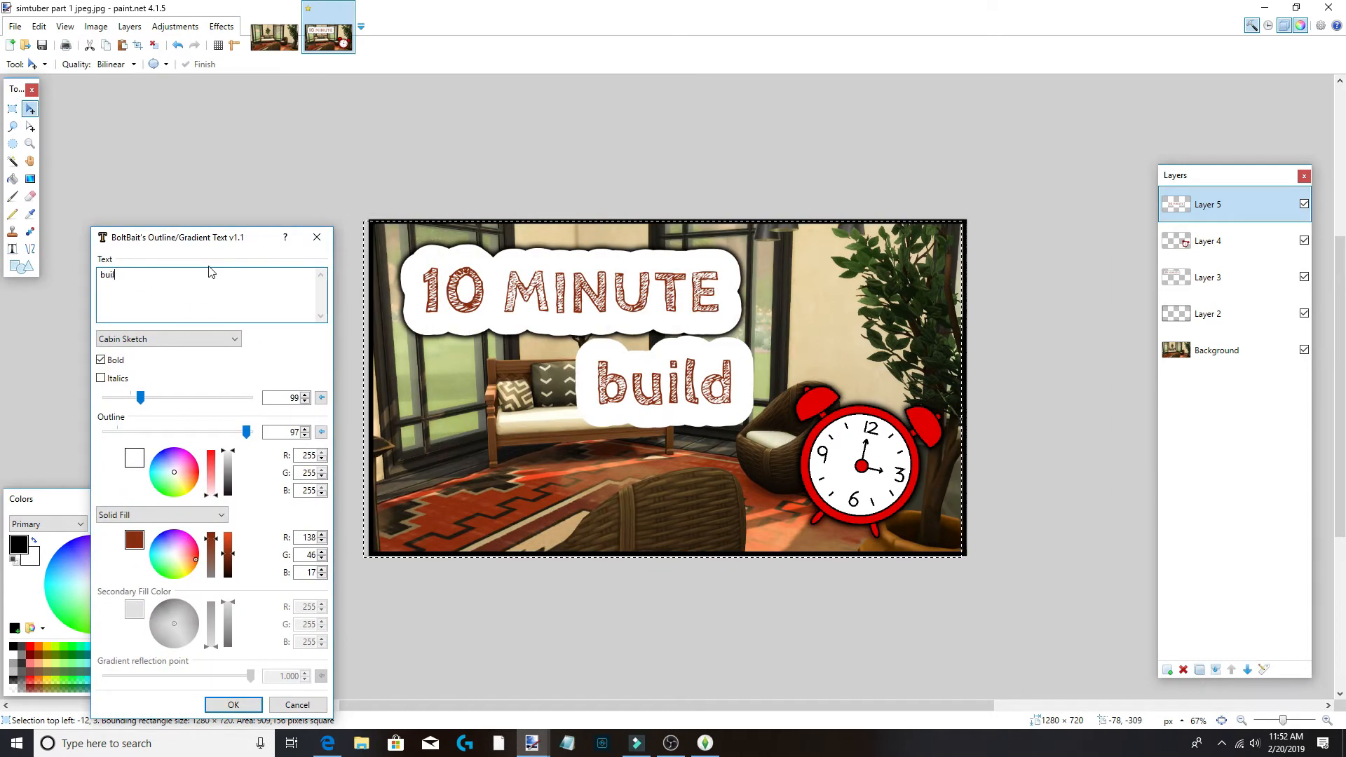
{"action": "key", "text": "BackSpace"}
{"action": "key", "text": "BackSpace"}
{"action": "key", "text": "BackSpace"}
{"action": "key", "text": "BackSpace"}
{"action": "type", "text": "ch"}
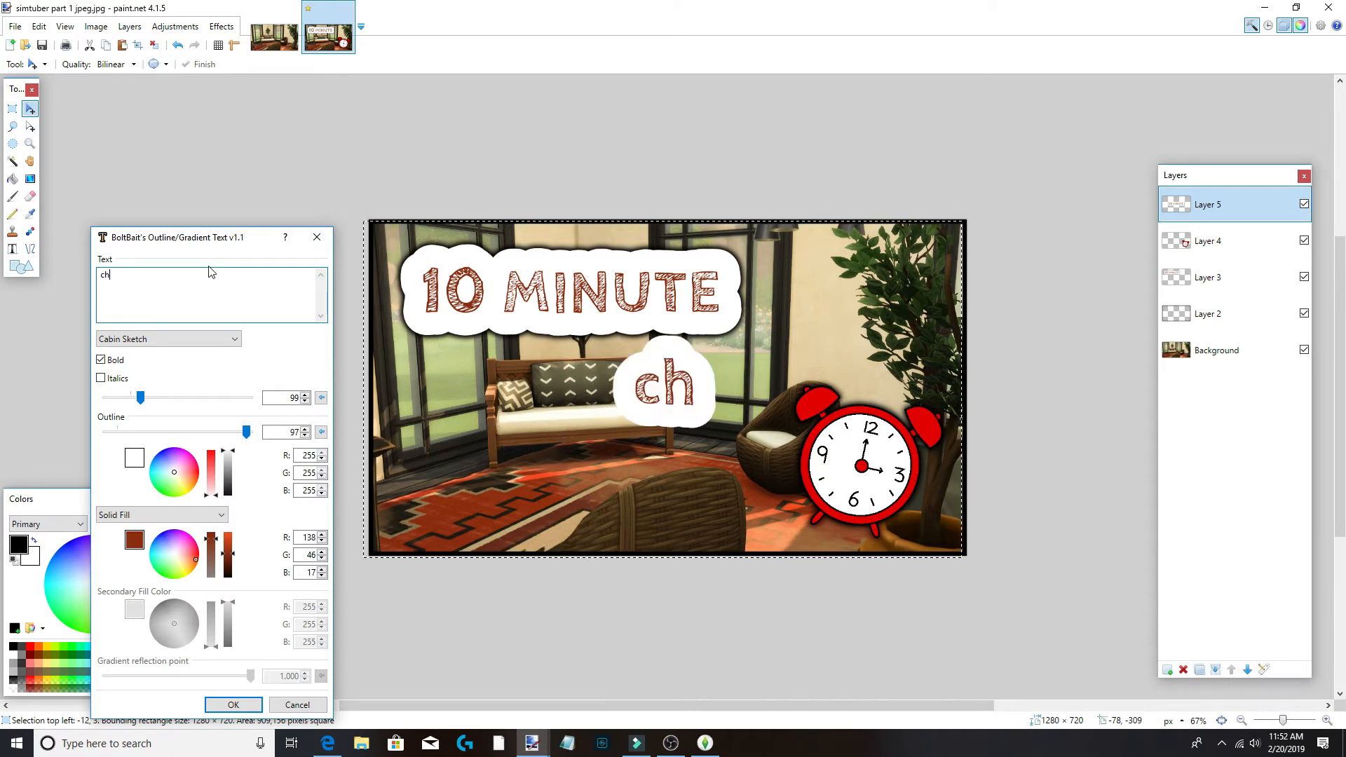
{"action": "key", "text": "BackSpace"}
{"action": "key", "text": "BackSpace"}
{"action": "type", "text": "CHALLENG"}
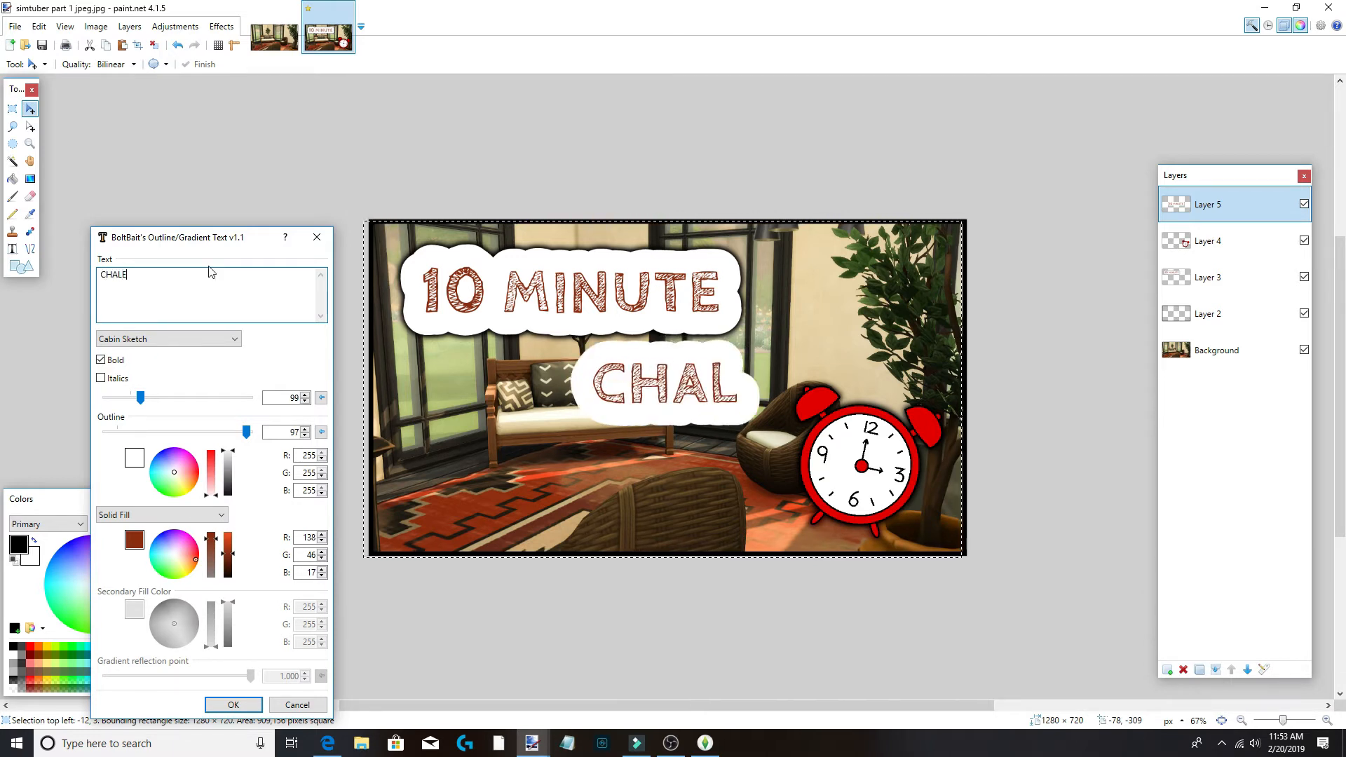
{"action": "type", "text": "E"}
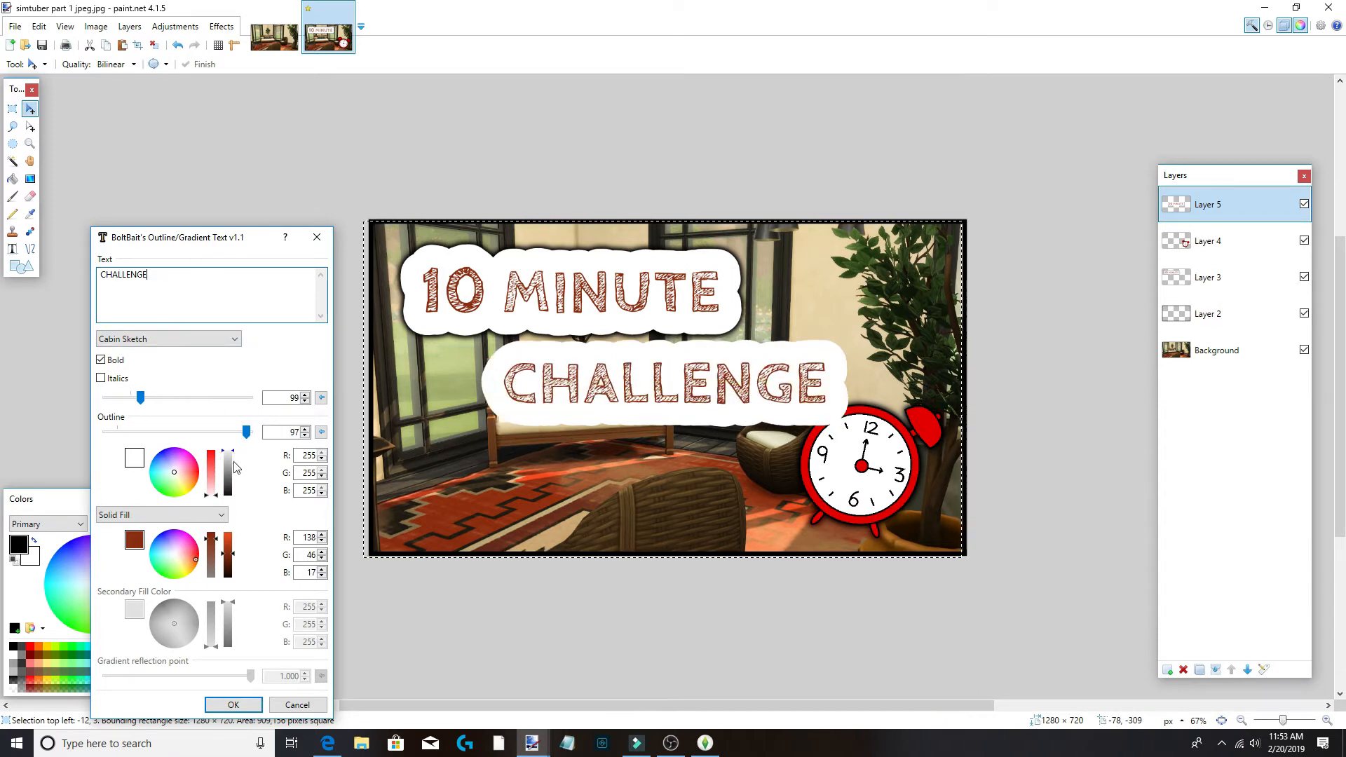
Try restyling the CHALLENGE text with a black fill, outline width 7 and the Cabold Comic font, and readjust the fill brightness.
{"action": "left_click_drag", "start_coordinate": [234, 559], "coordinate": [234, 596]}
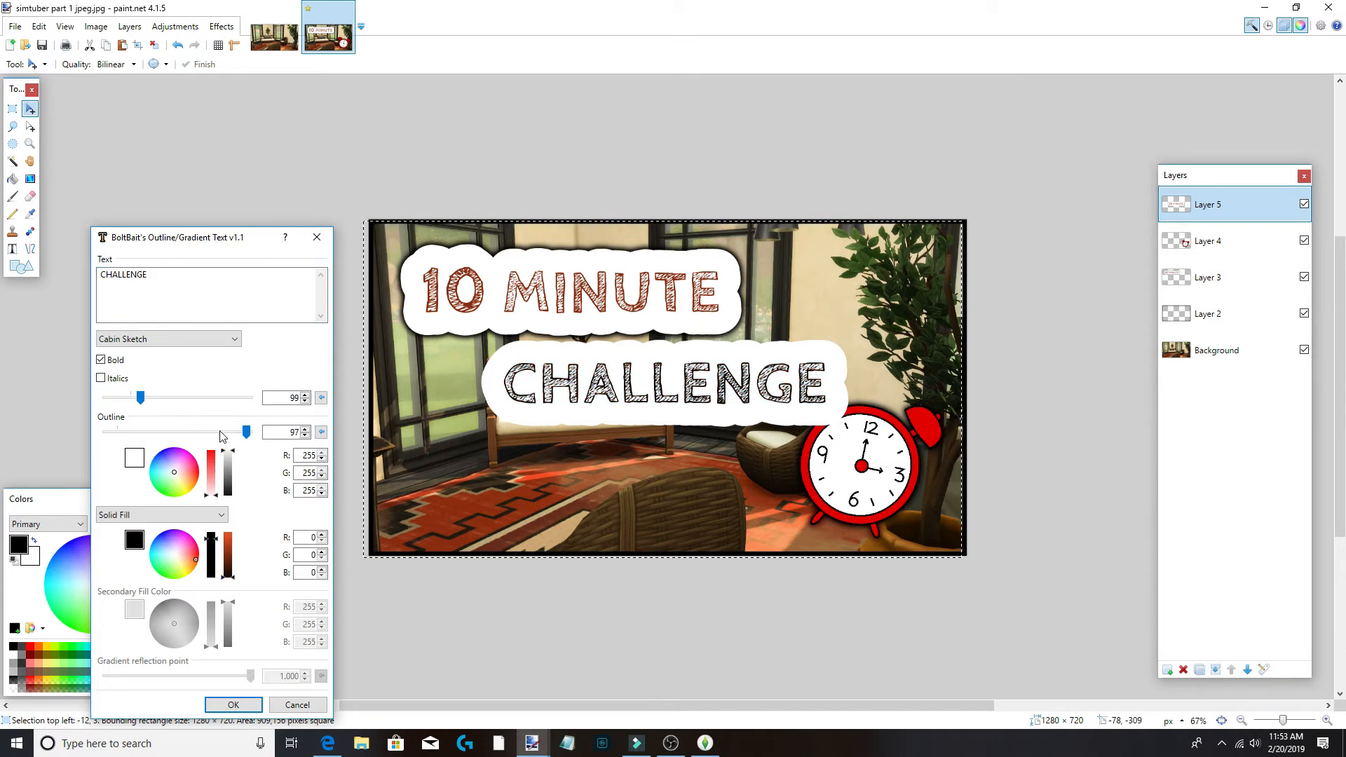
{"action": "left_click_drag", "start_coordinate": [247, 435], "coordinate": [116, 429]}
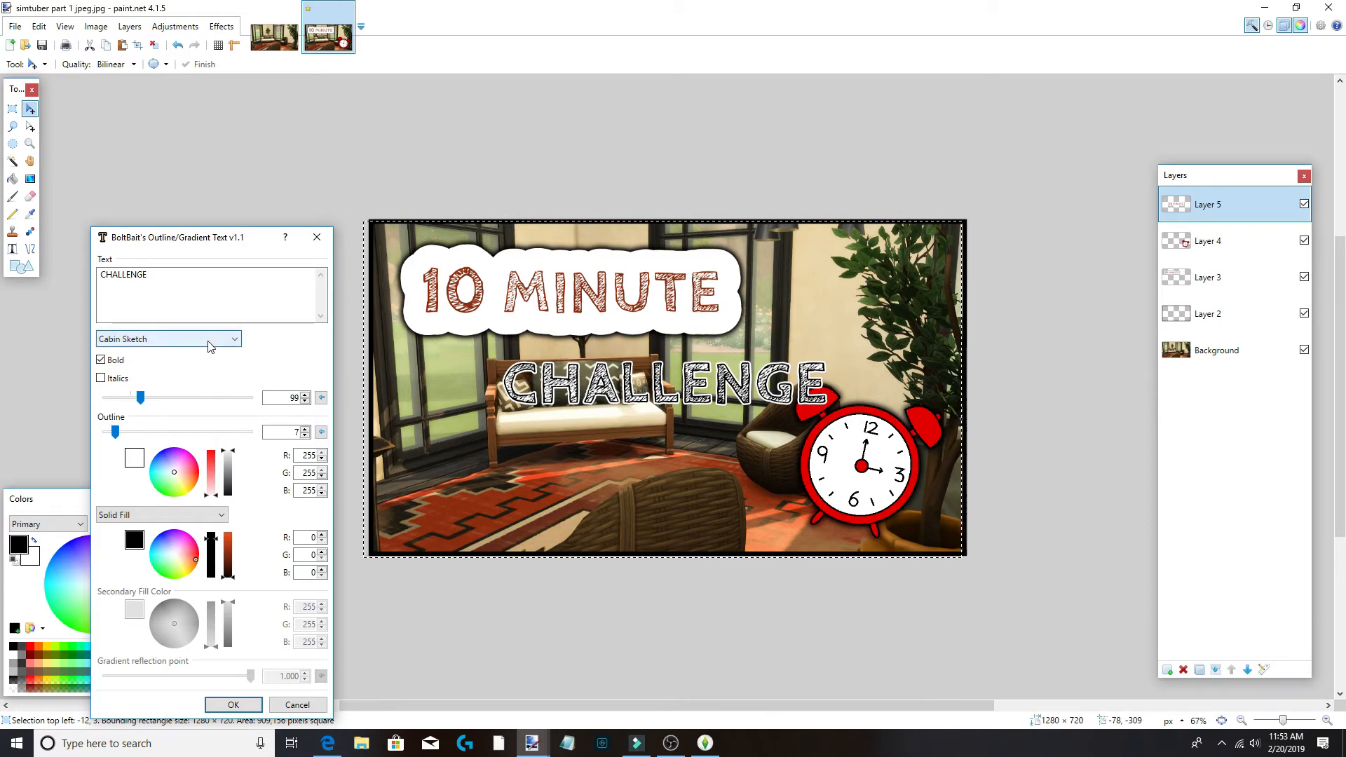
{"action": "left_click", "coordinate": [172, 339]}
{"action": "key", "text": "Down"}
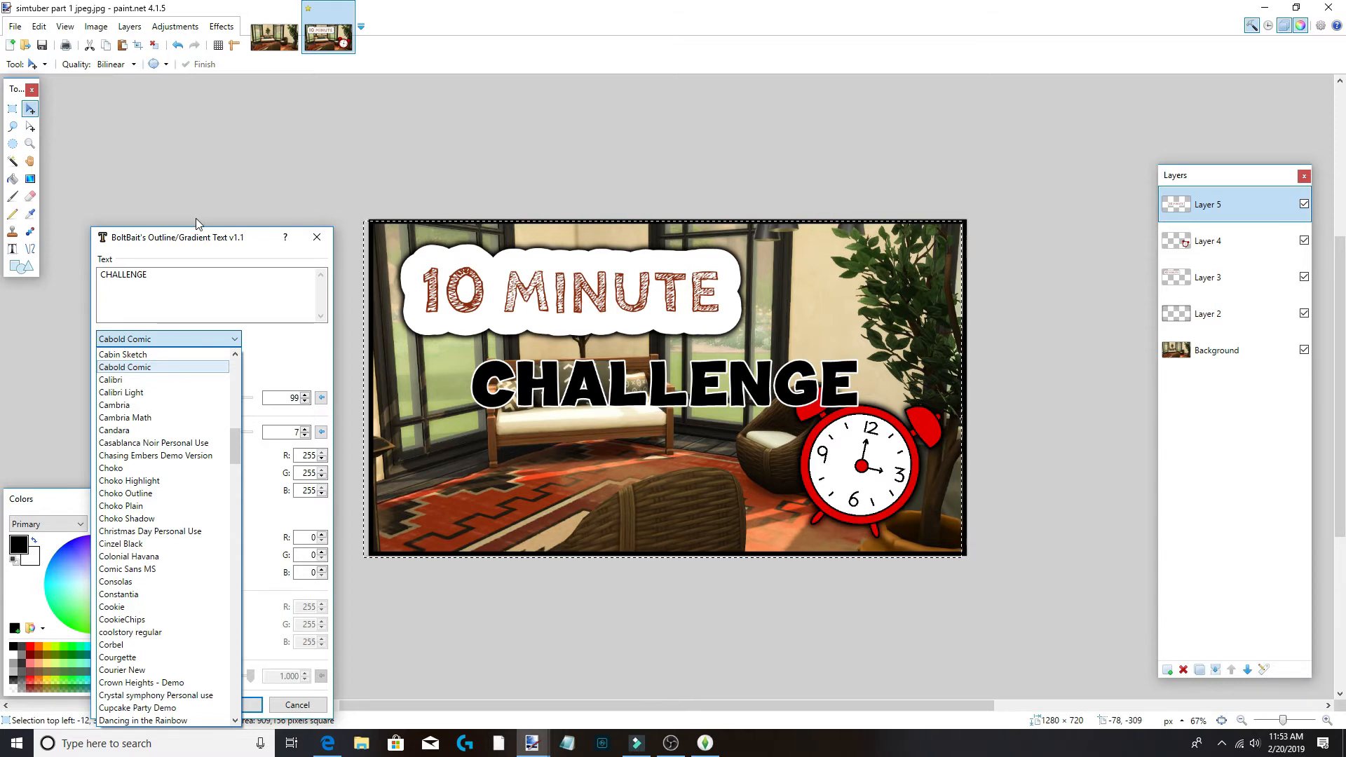
{"action": "left_click", "coordinate": [285, 349]}
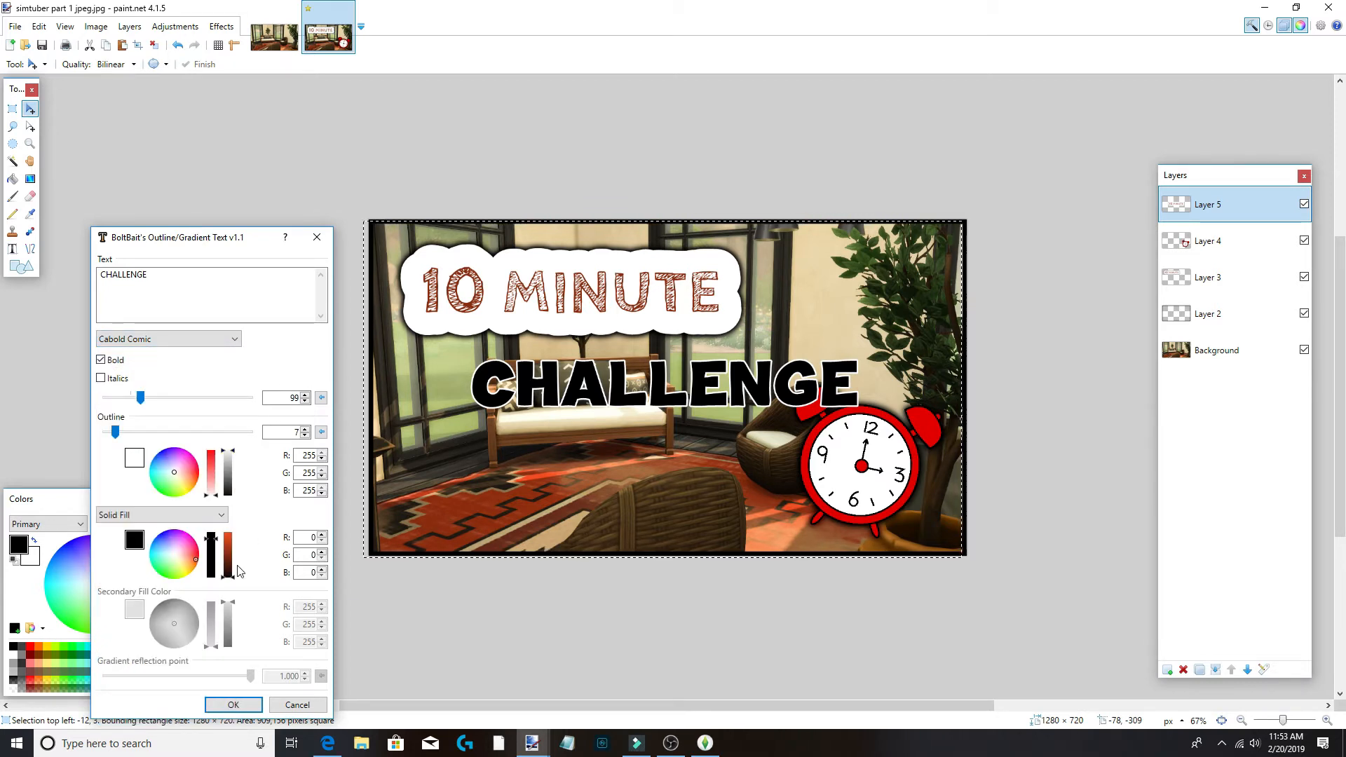
{"action": "left_click_drag", "start_coordinate": [237, 581], "coordinate": [236, 521]}
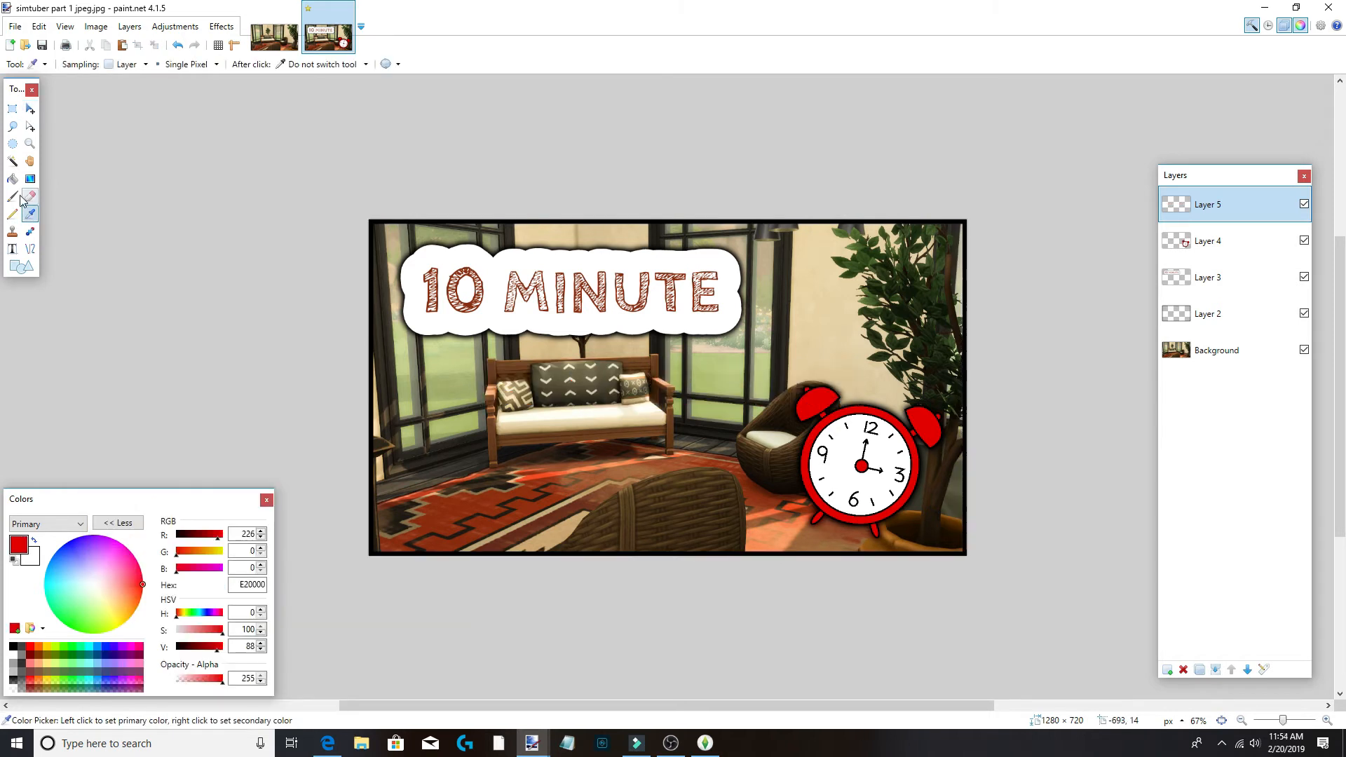
Sample the reddish-brown 8A2E11 from the "10 MINUTE" lettering on Layer 3 as the primary color.
{"action": "left_click", "coordinate": [13, 181]}
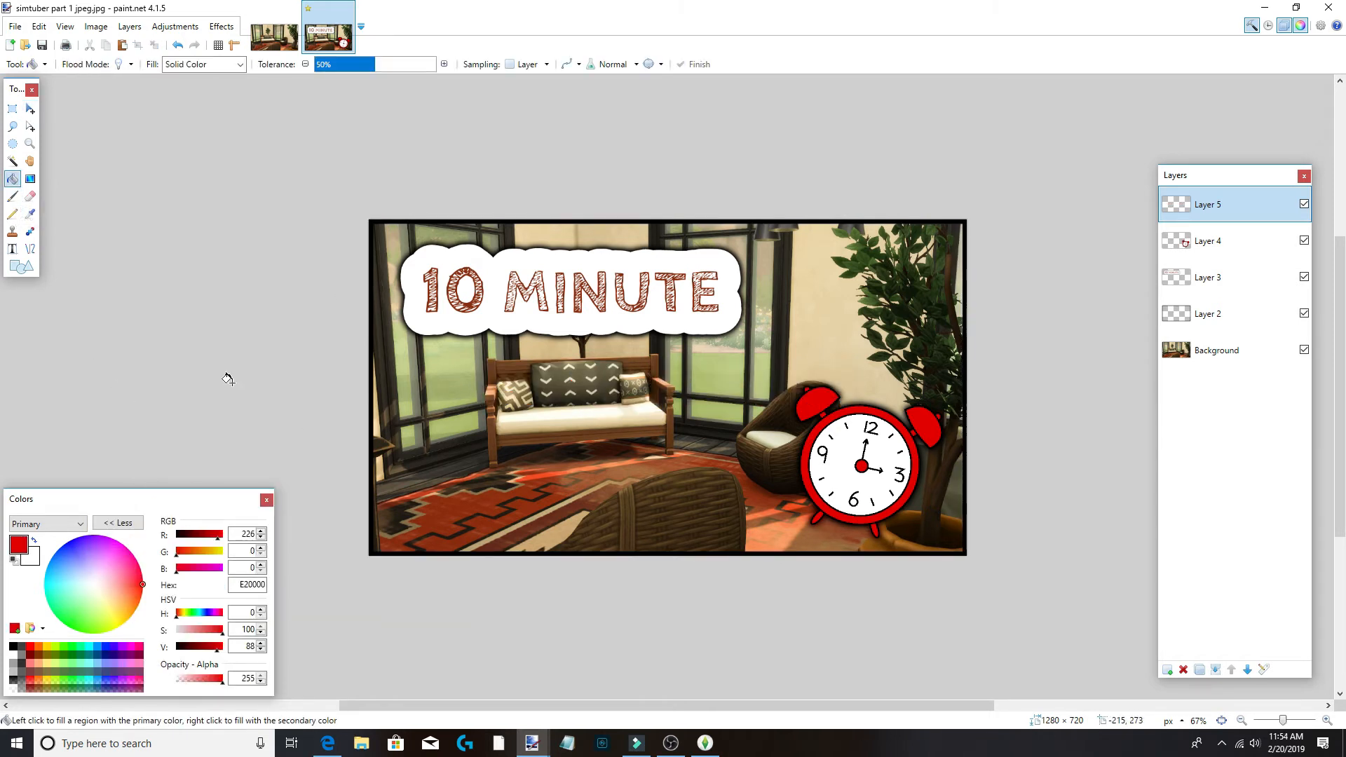
{"action": "left_click", "coordinate": [30, 214]}
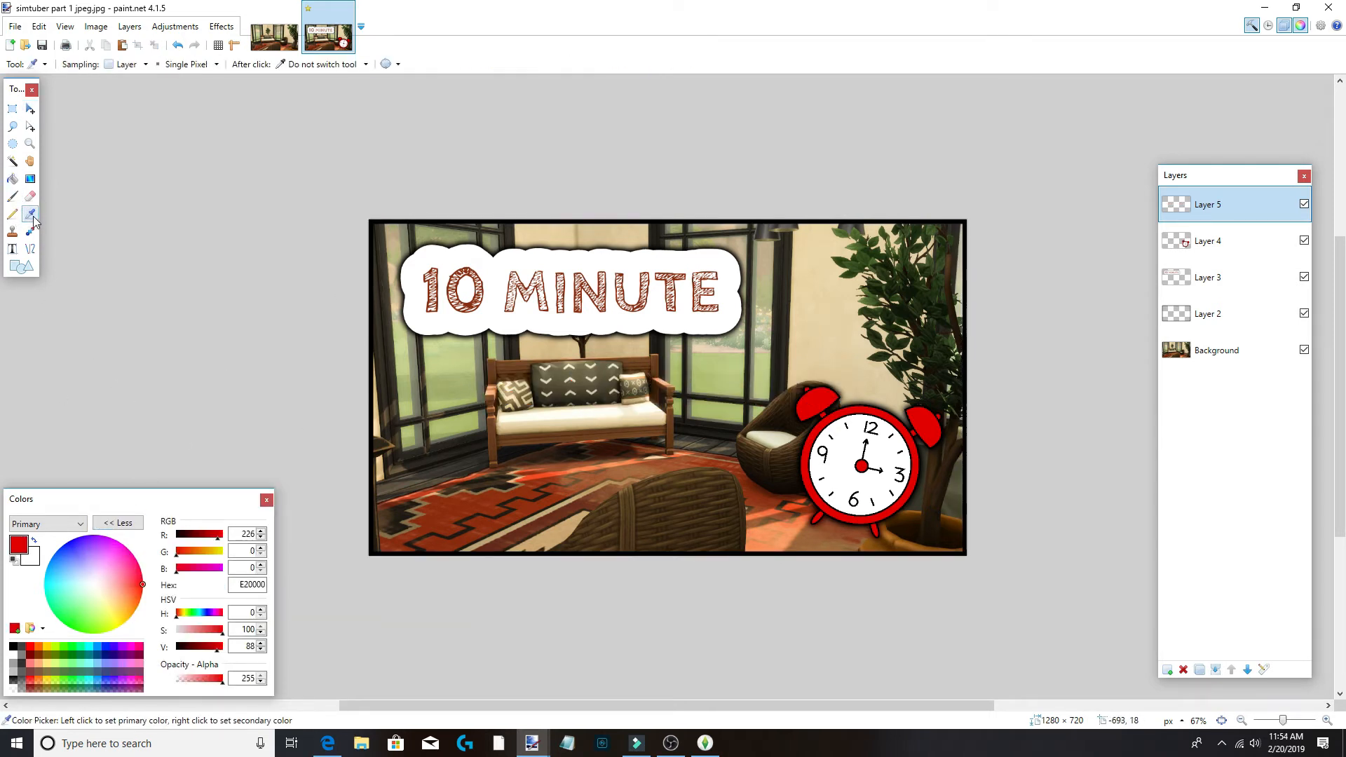
{"action": "left_click", "coordinate": [1229, 277]}
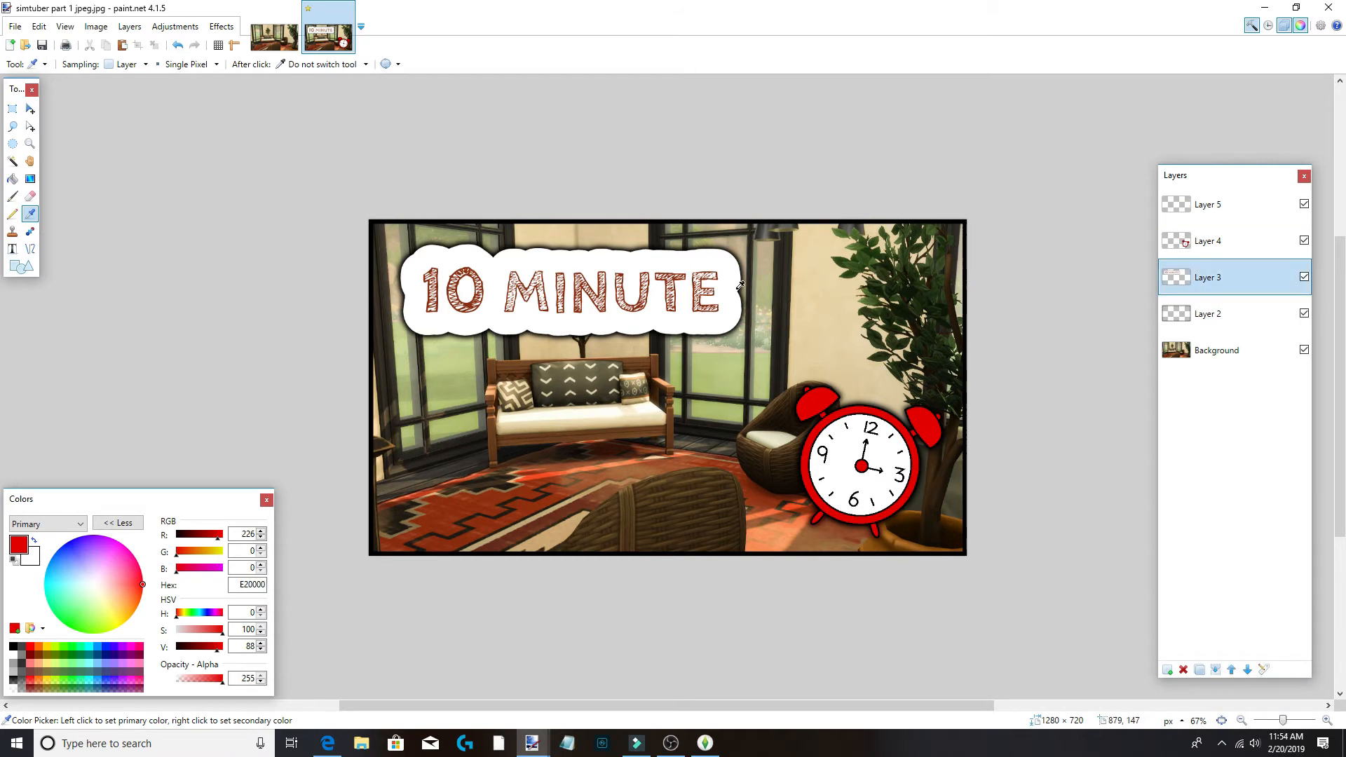
{"action": "left_click", "coordinate": [622, 285]}
{"action": "left_click", "coordinate": [622, 285]}
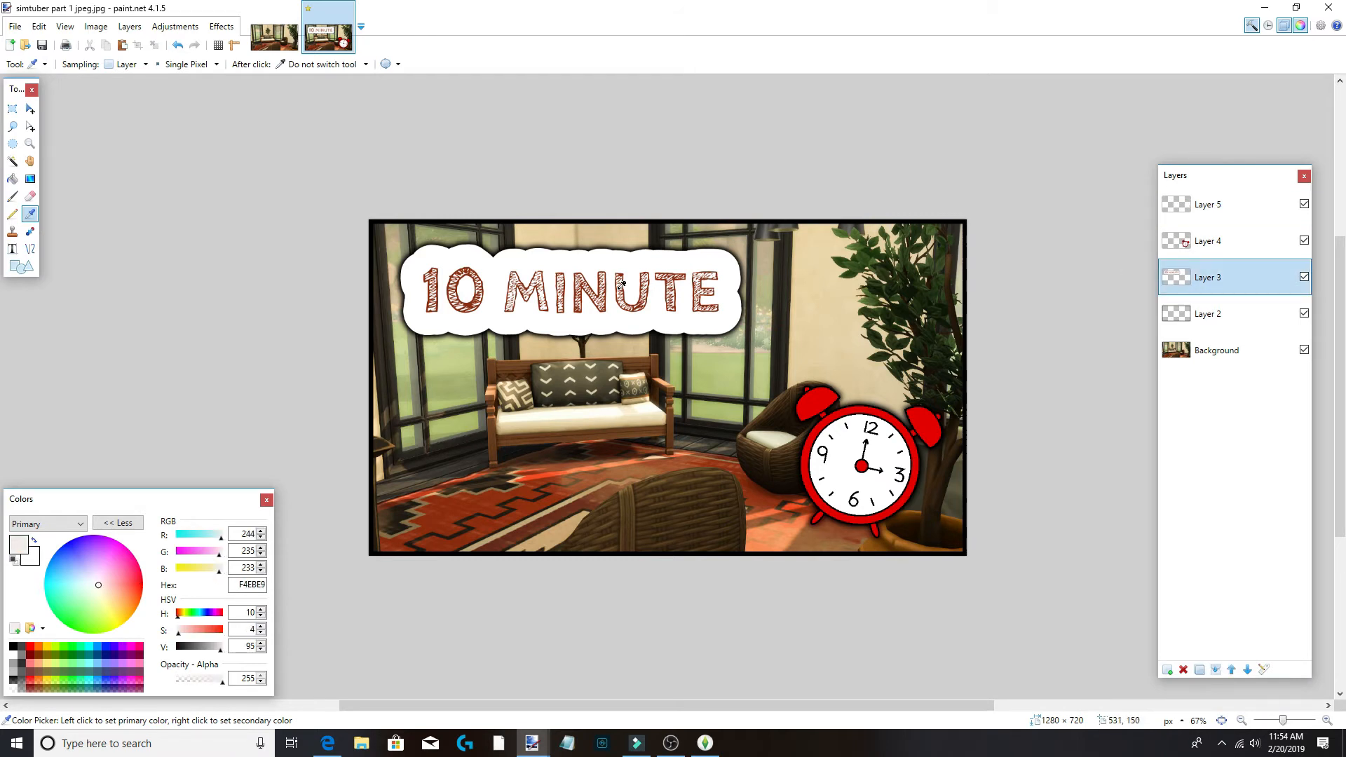
{"action": "left_click", "coordinate": [474, 300]}
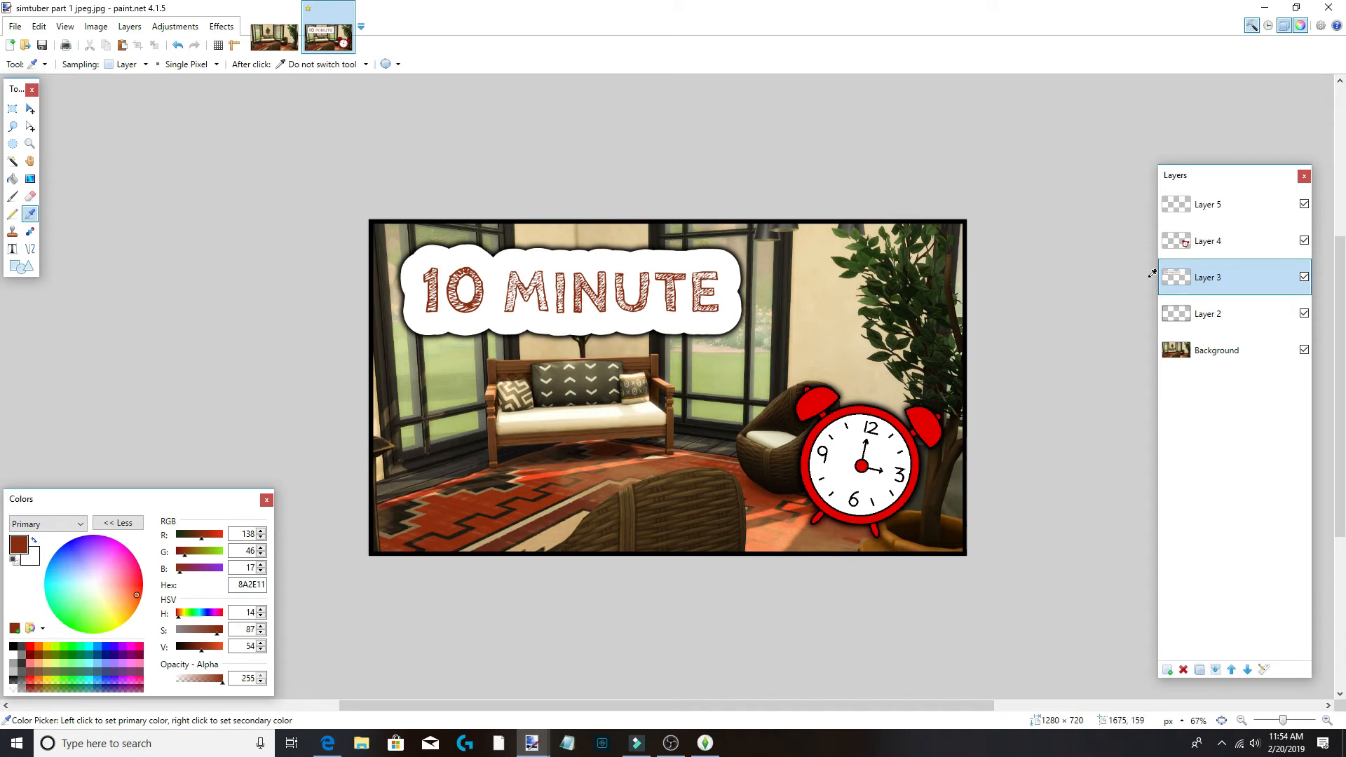
Fill the clock's red bells, rim, feet and center on Layer 4 with the sampled brown, and make Layer 5 active.
{"action": "left_click", "coordinate": [12, 179]}
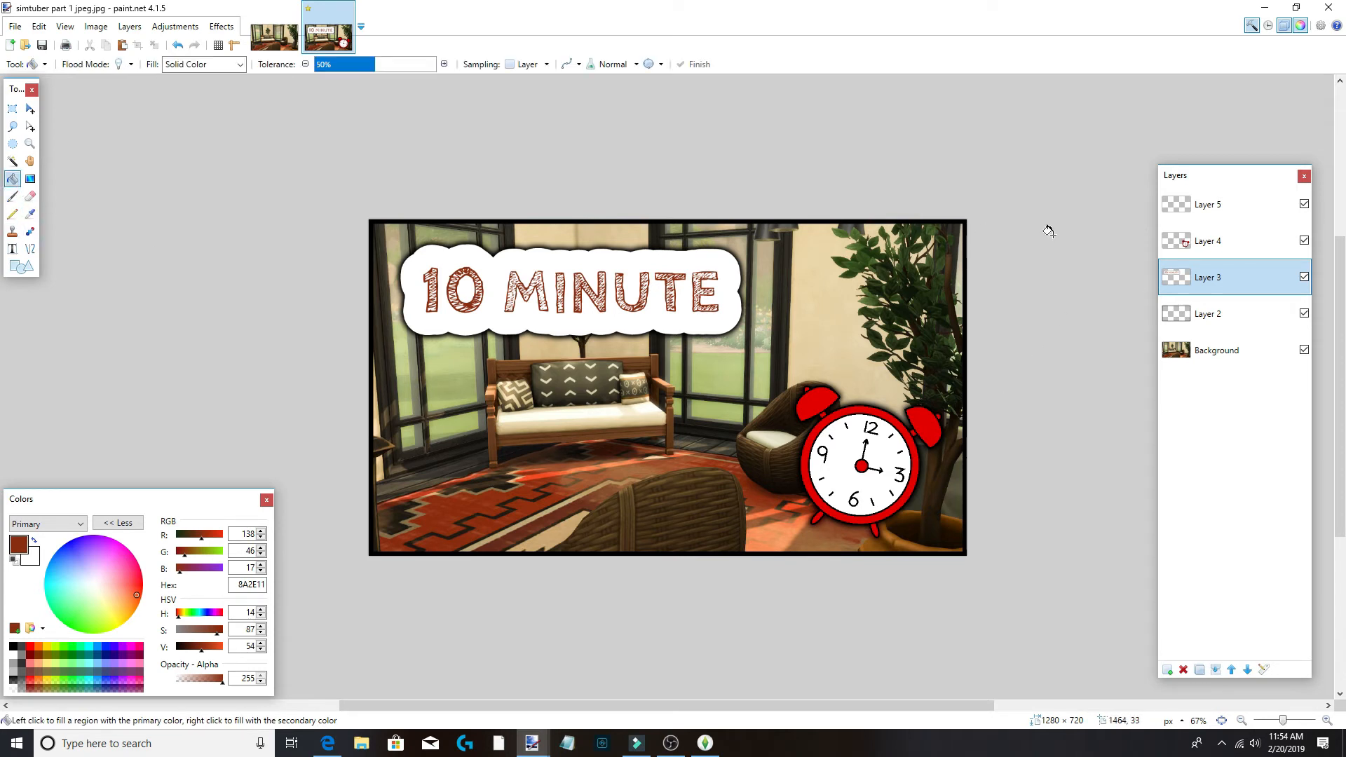
{"action": "left_click", "coordinate": [1184, 242]}
{"action": "left_click", "coordinate": [927, 423]}
{"action": "left_click", "coordinate": [814, 402]}
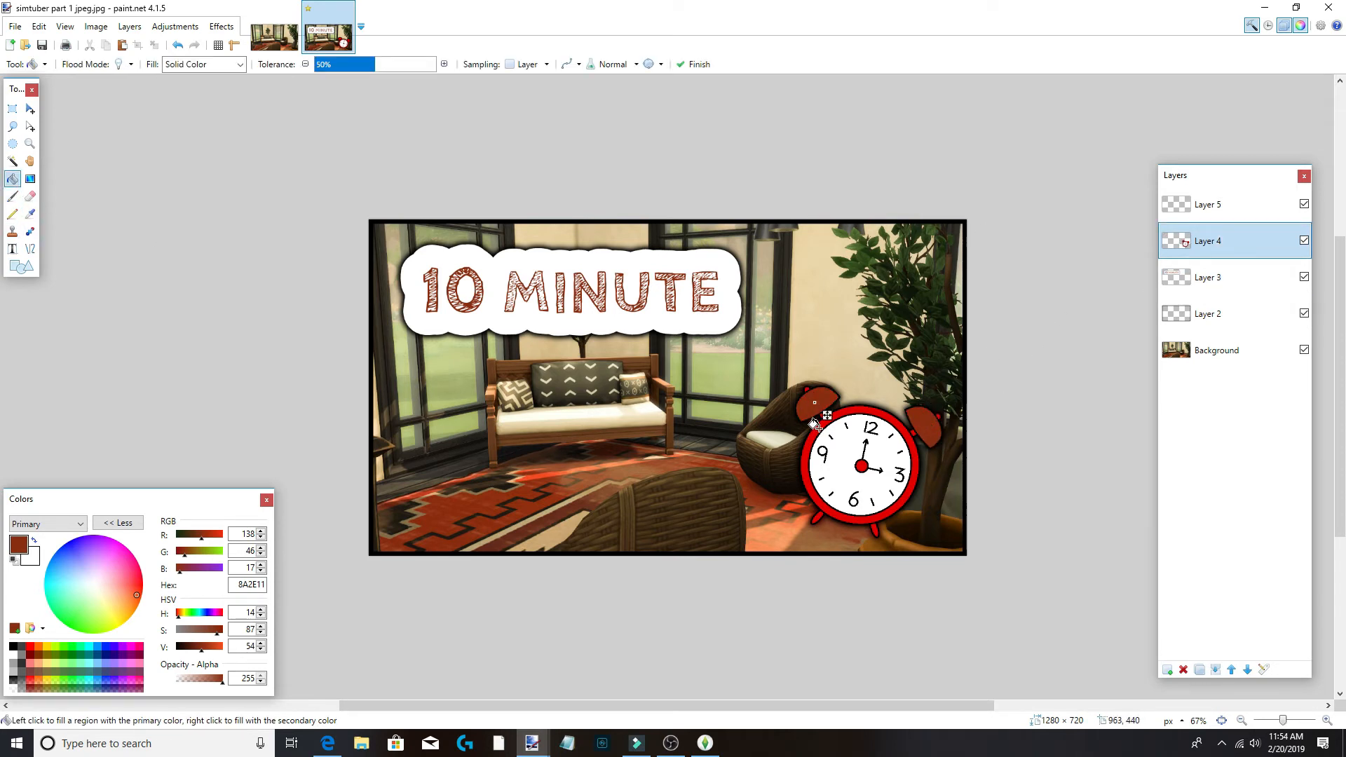
{"action": "left_click", "coordinate": [805, 445]}
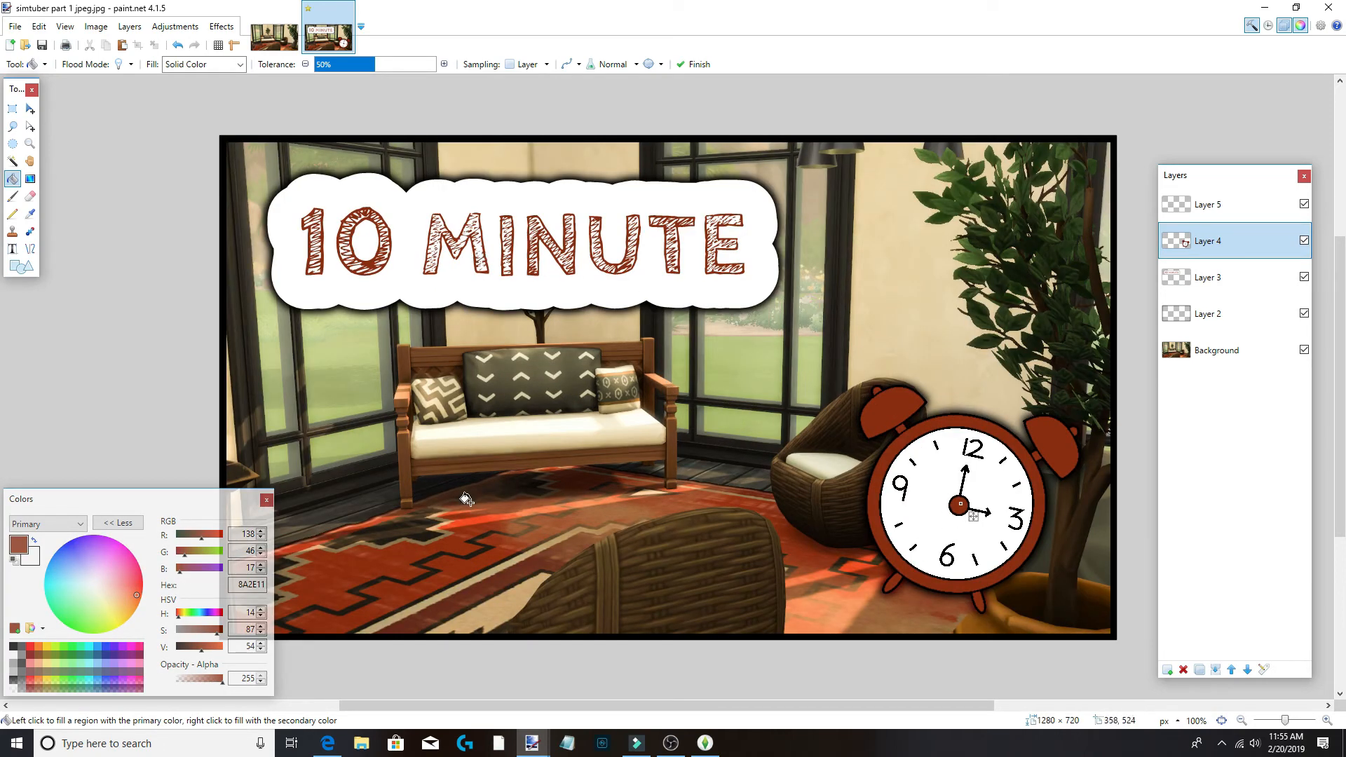
{"action": "key", "text": "Return"}
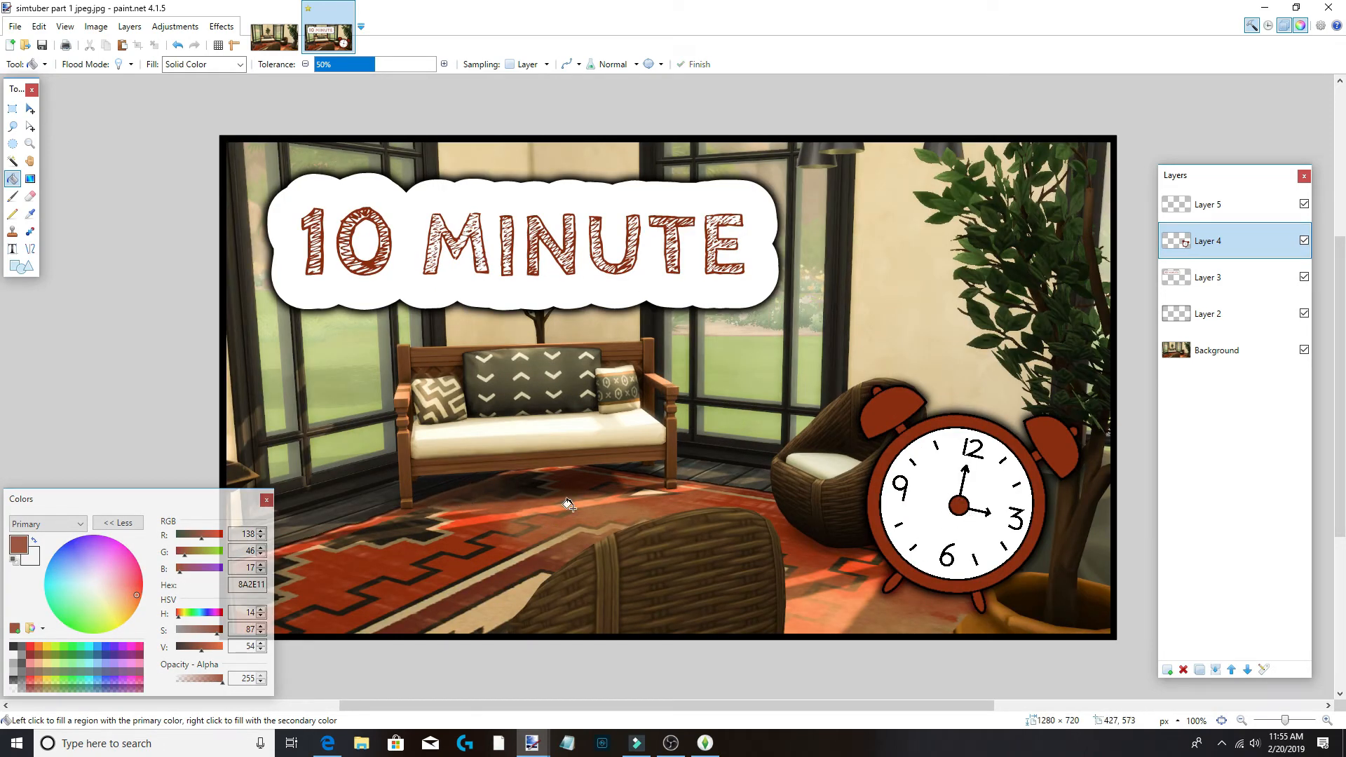
{"action": "left_click", "coordinate": [1245, 206]}
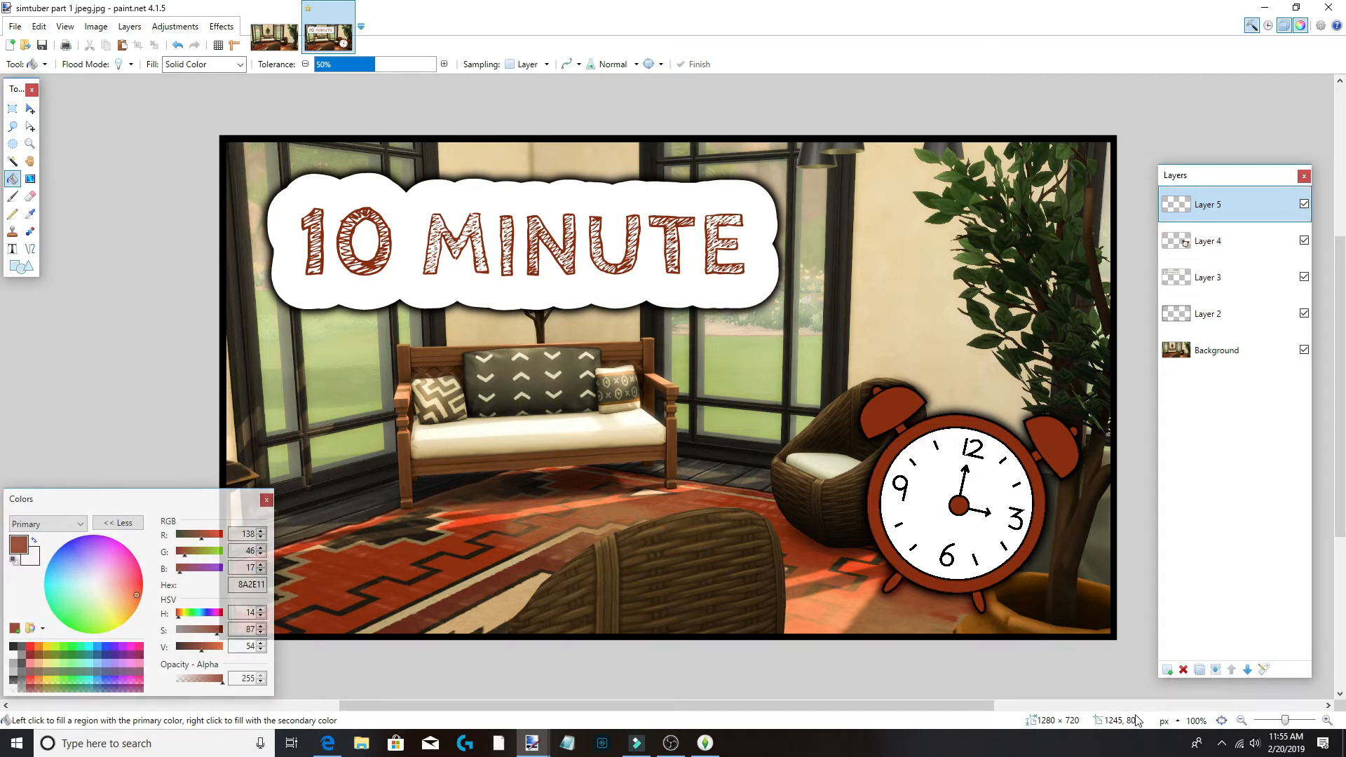
{"action": "left_click_drag", "start_coordinate": [1285, 722], "coordinate": [1283, 721]}
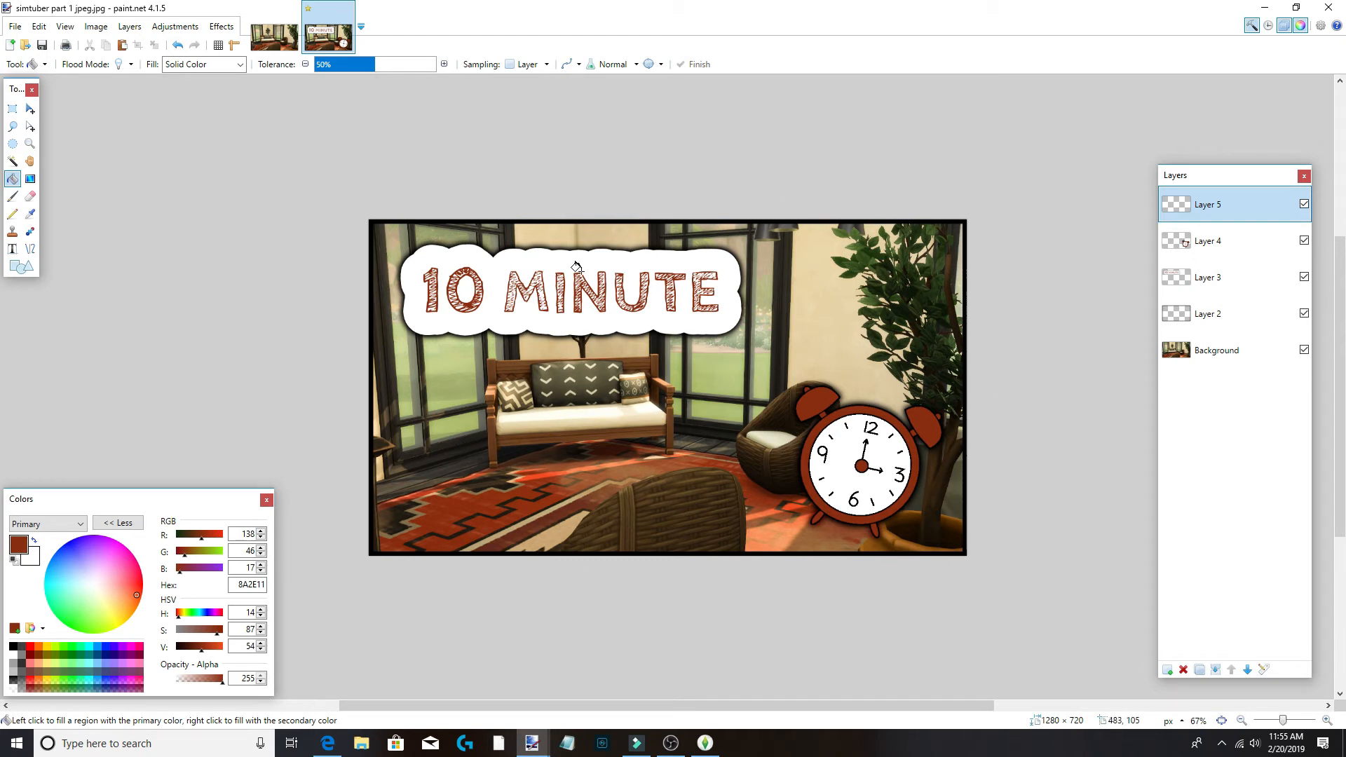
Start an outlined text effect reading "CHALLENGE" on Layer 5, keeping the preview of the lettering in view.
{"action": "left_click", "coordinate": [221, 26]}
{"action": "mouse_move", "coordinate": [314, 241]}
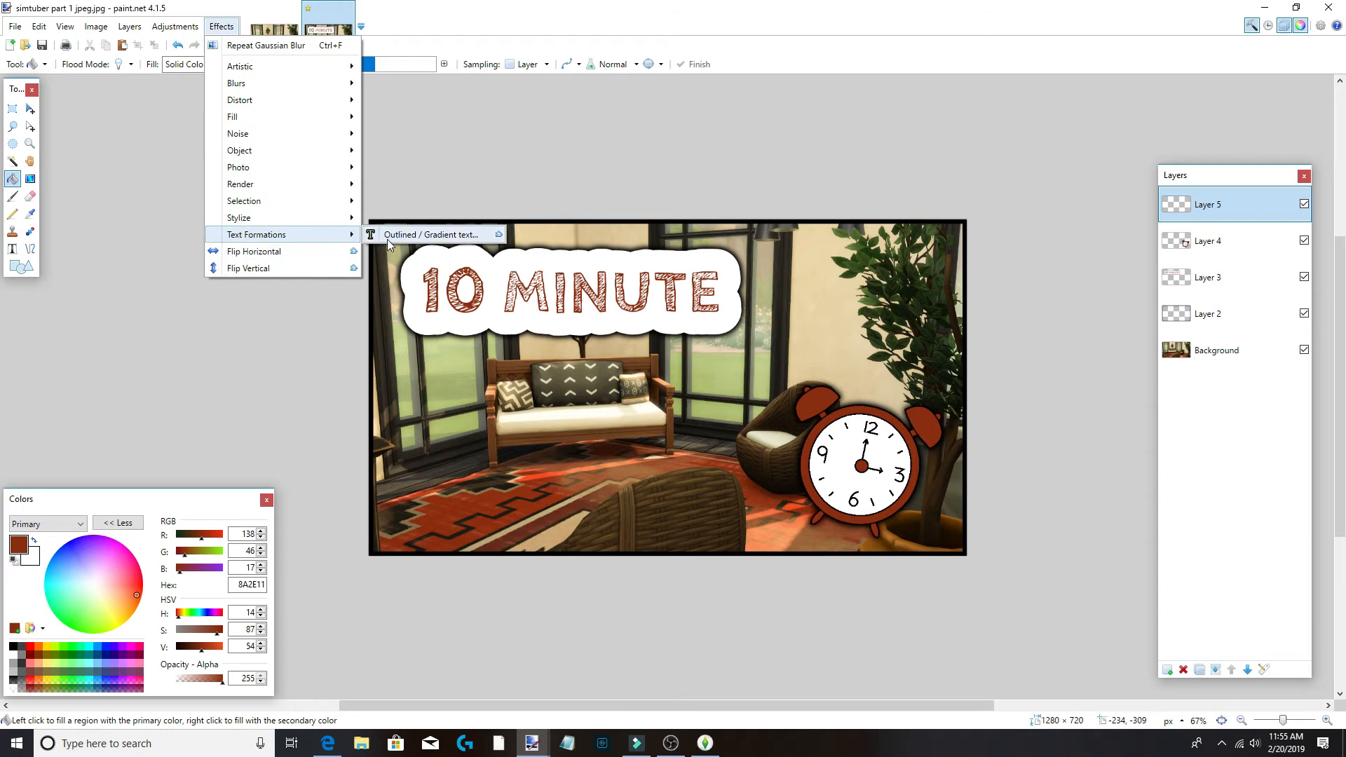
{"action": "left_click", "coordinate": [387, 239]}
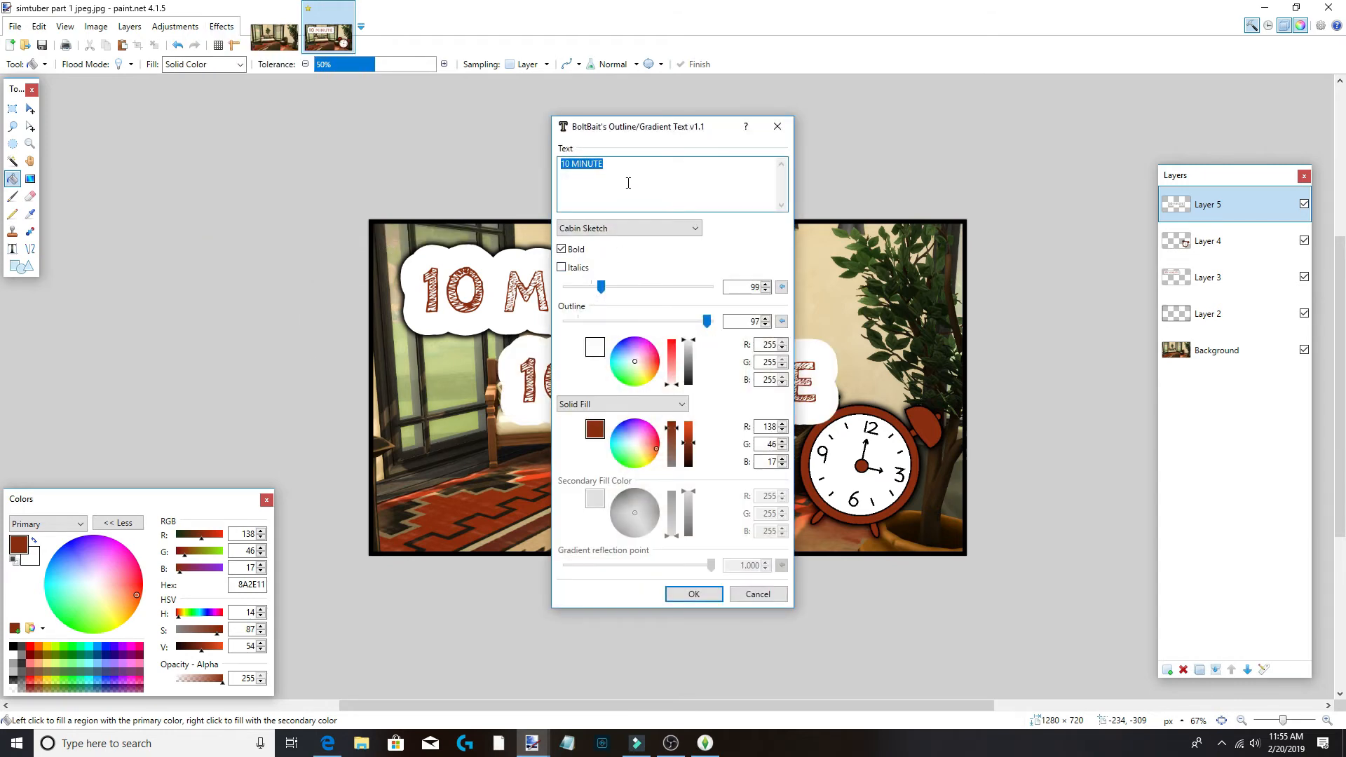
{"action": "type", "text": "CHALLENG"}
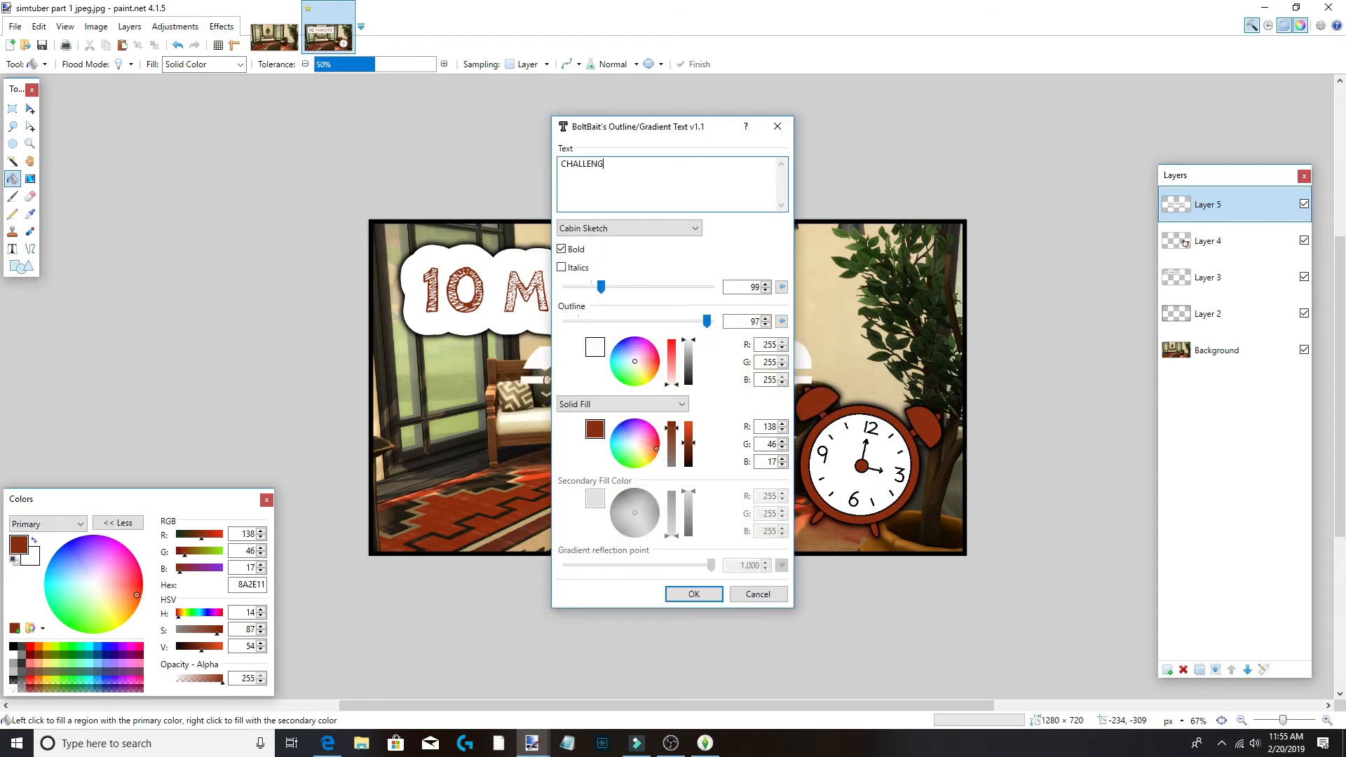
{"action": "type", "text": "E"}
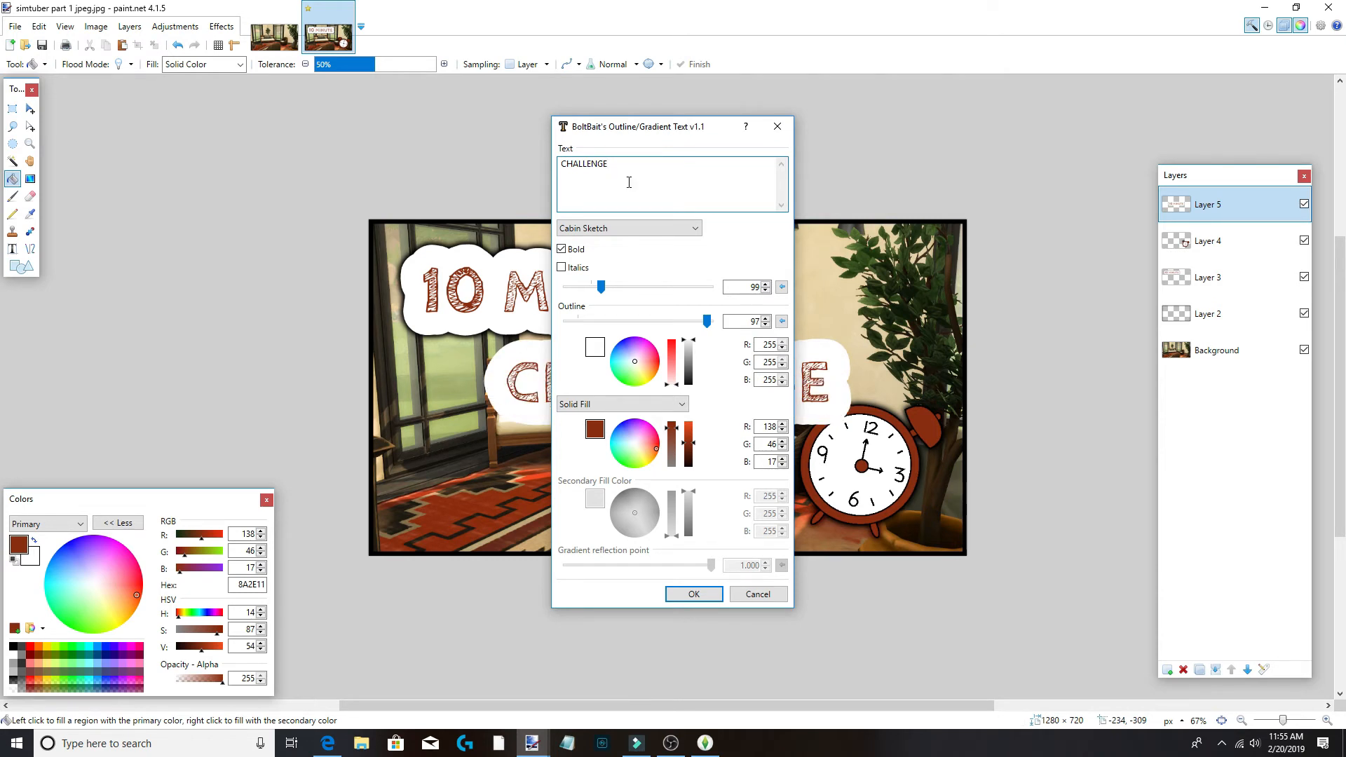
{"action": "left_click_drag", "start_coordinate": [705, 127], "coordinate": [233, 84]}
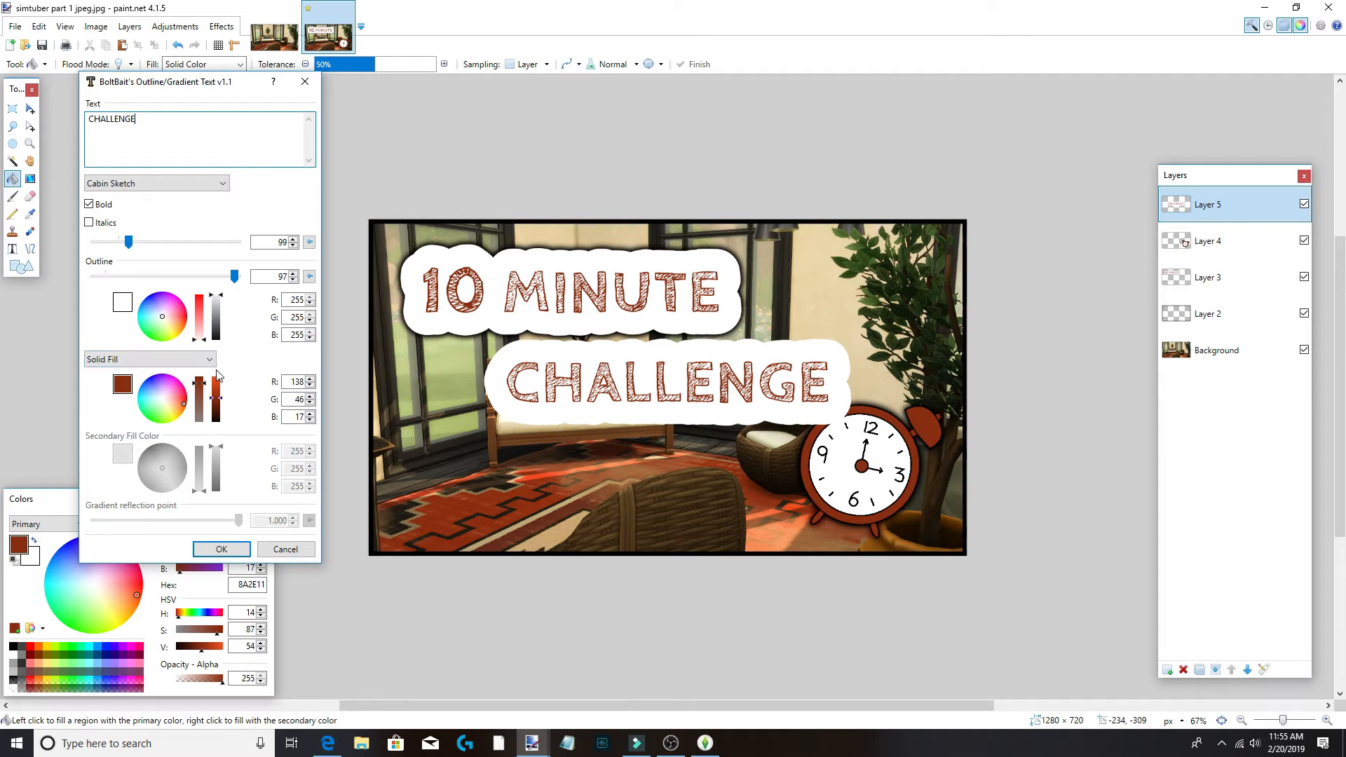
Reduce the CHALLENGE text's outline width to 0 and give it a near-white solid fill of RGB 242, 255, 245.
{"action": "left_click_drag", "start_coordinate": [234, 276], "coordinate": [93, 276]}
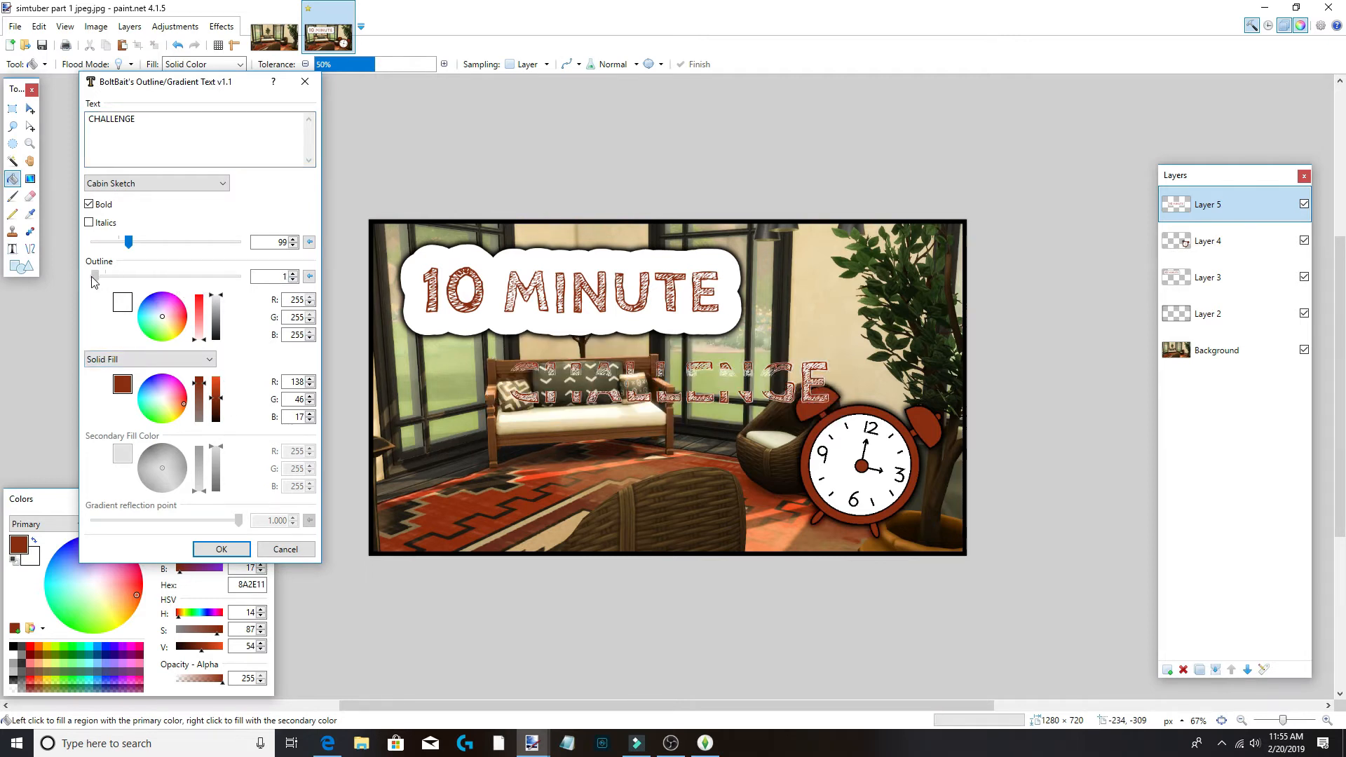
{"action": "left_click", "coordinate": [225, 296]}
{"action": "mouse_move", "coordinate": [221, 302]}
{"action": "left_mouse_down"}
{"action": "mouse_move", "coordinate": [229, 343]}
{"action": "mouse_move", "coordinate": [232, 298]}
{"action": "mouse_move", "coordinate": [205, 294]}
{"action": "left_mouse_up"}
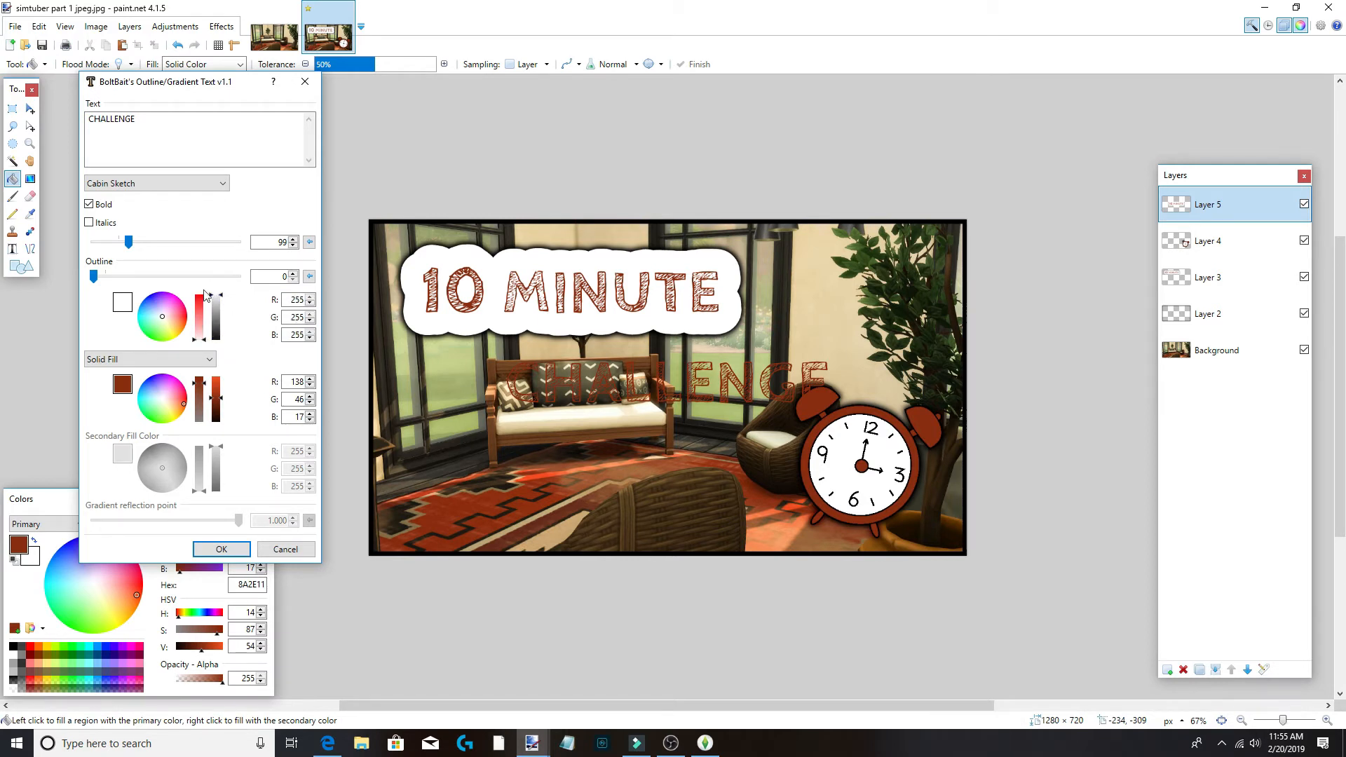
{"action": "left_click", "coordinate": [175, 359]}
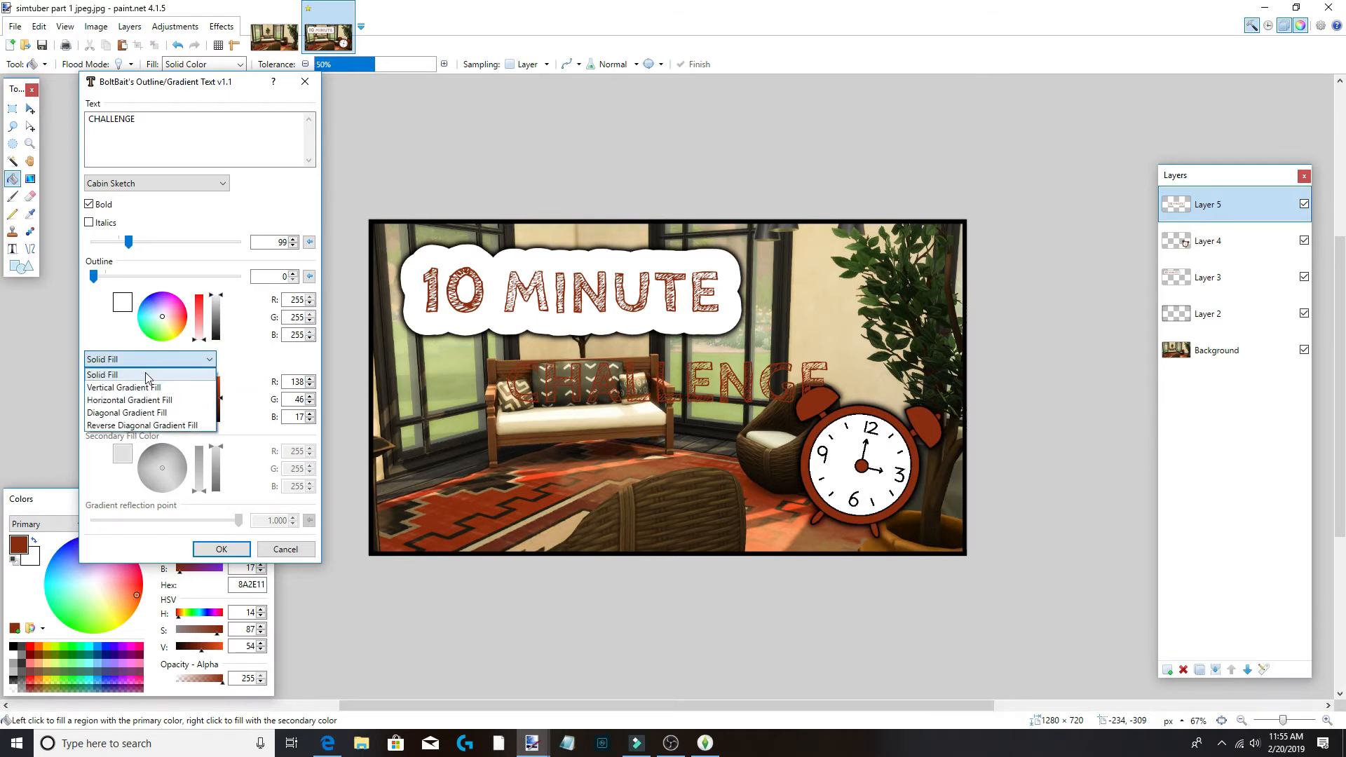
{"action": "left_click", "coordinate": [146, 373]}
{"action": "left_click_drag", "start_coordinate": [184, 404], "coordinate": [217, 378]}
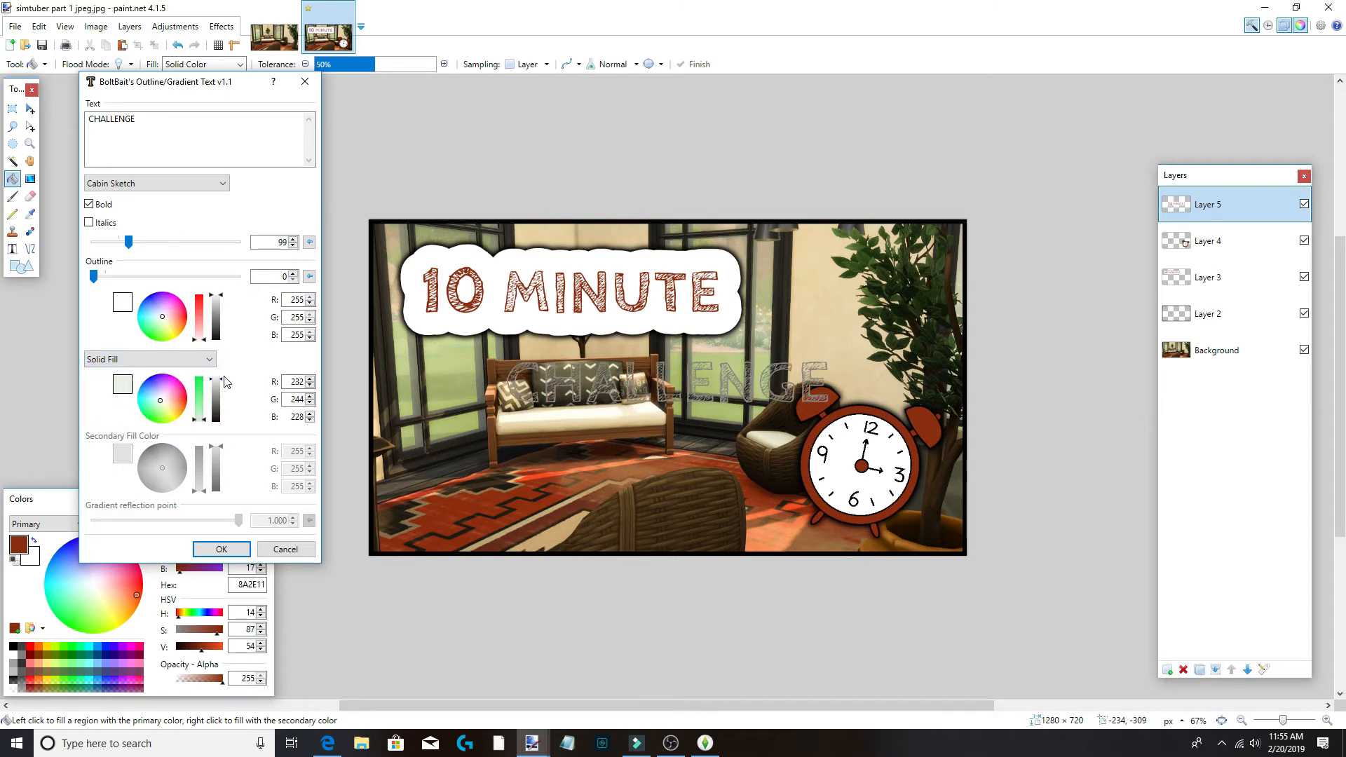
Change the CHALLENGE text's font to Cabold Comic.
{"action": "left_click", "coordinate": [179, 183]}
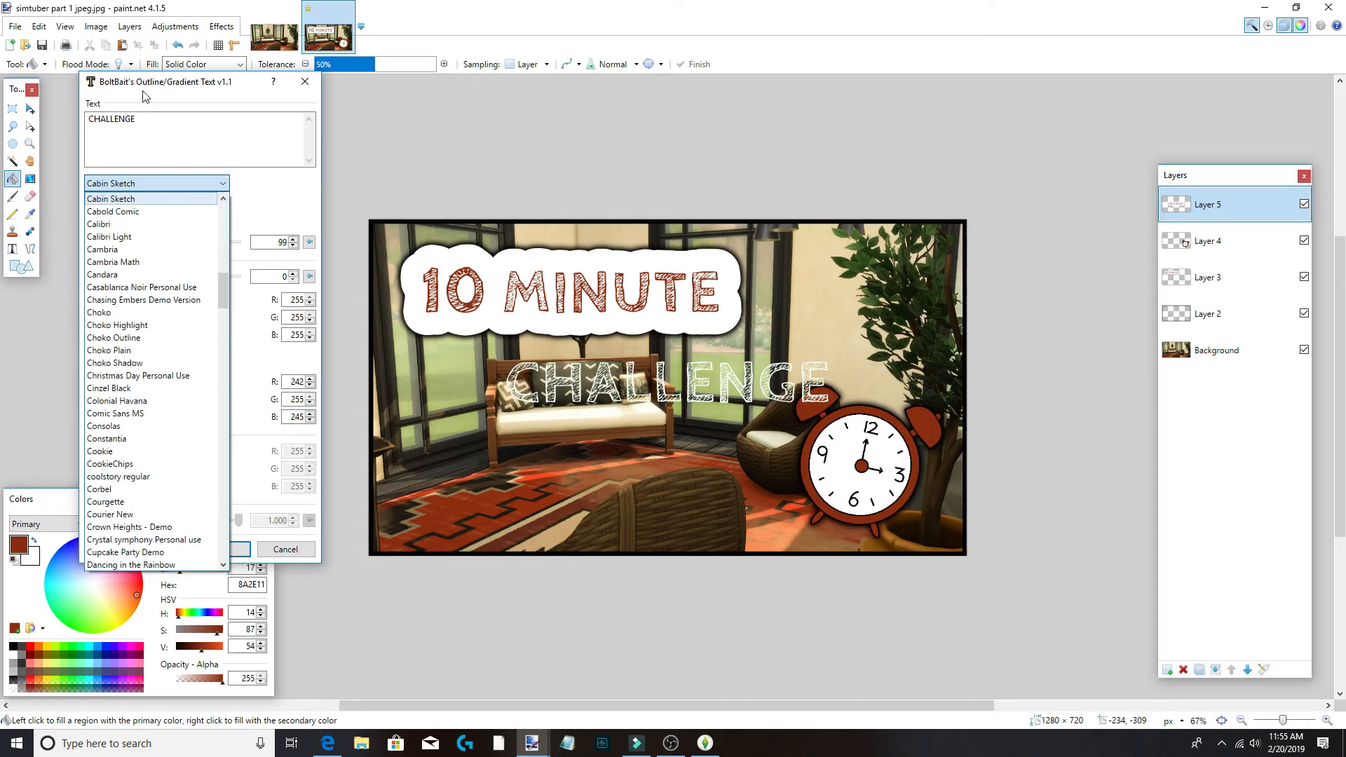
{"action": "key", "text": "Down"}
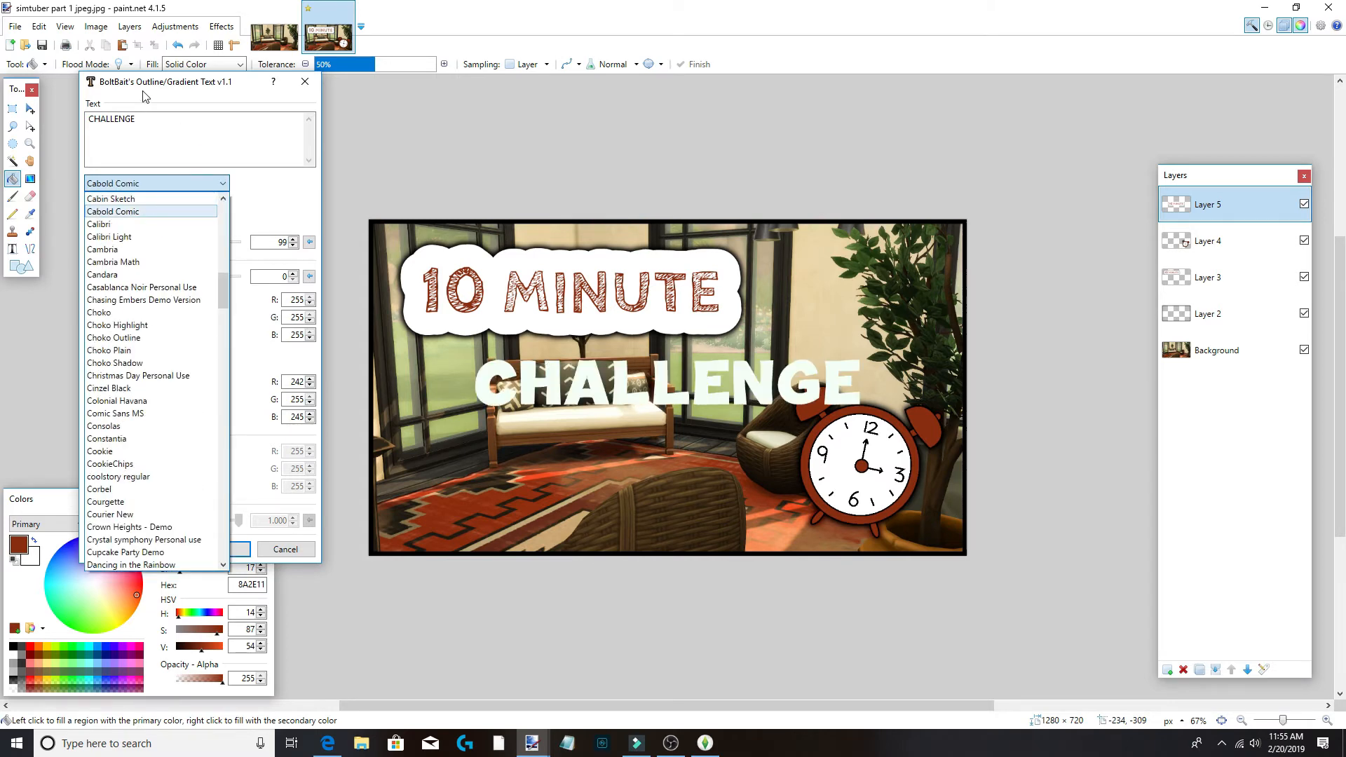
{"action": "left_click", "coordinate": [248, 185]}
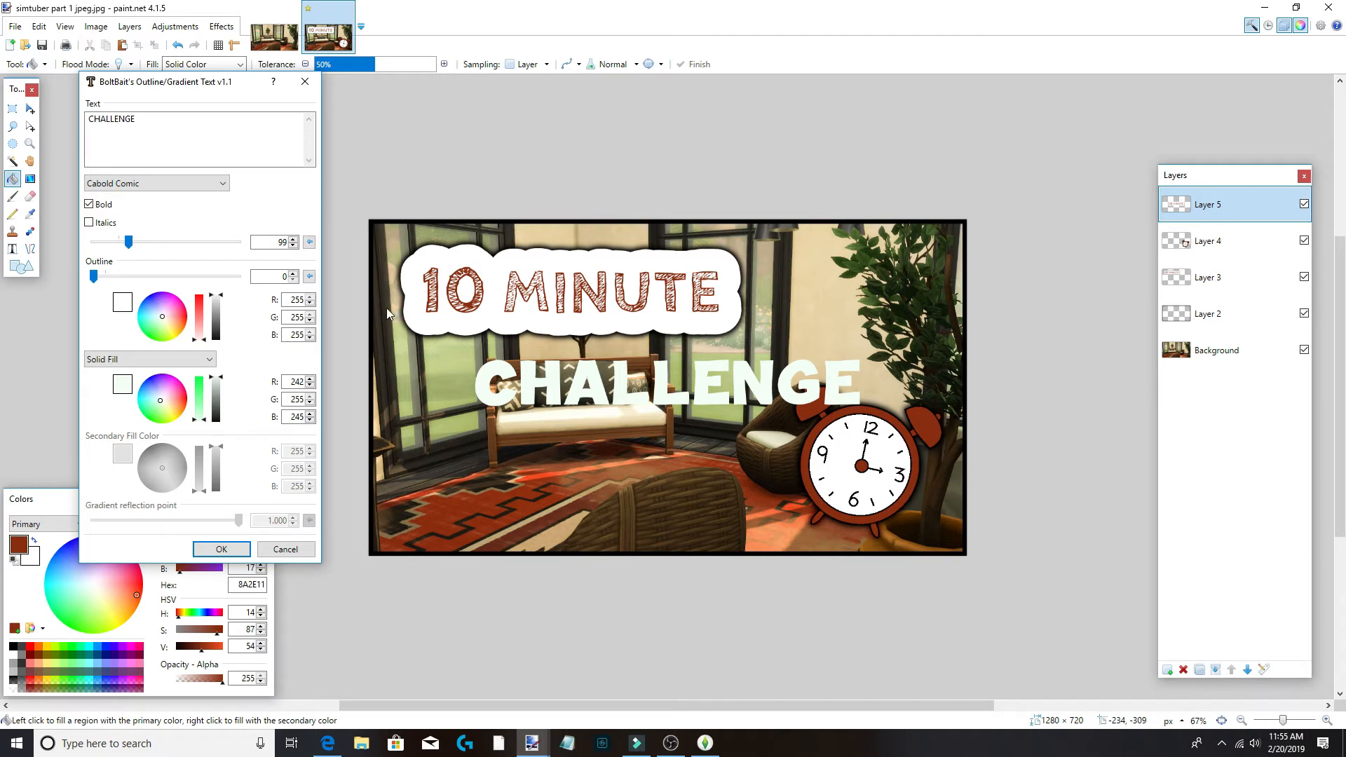
Give the CHALLENGE text a black outline with a width of 29 and apply the text effect.
{"action": "left_click_drag", "start_coordinate": [227, 88], "coordinate": [227, 37]}
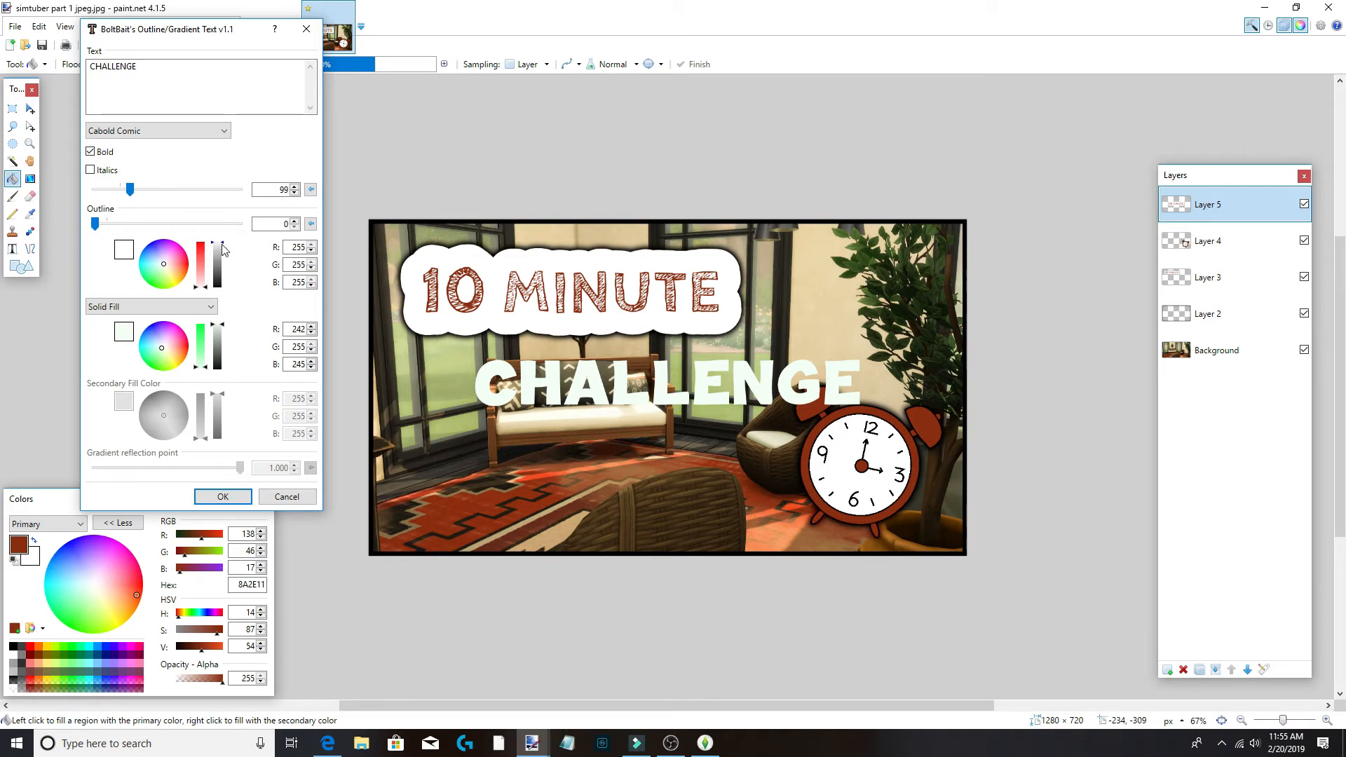
{"action": "mouse_move", "coordinate": [224, 328]}
{"action": "left_mouse_down"}
{"action": "mouse_move", "coordinate": [223, 354]}
{"action": "mouse_move", "coordinate": [223, 326]}
{"action": "left_mouse_up"}
{"action": "left_click_drag", "start_coordinate": [225, 249], "coordinate": [223, 301]}
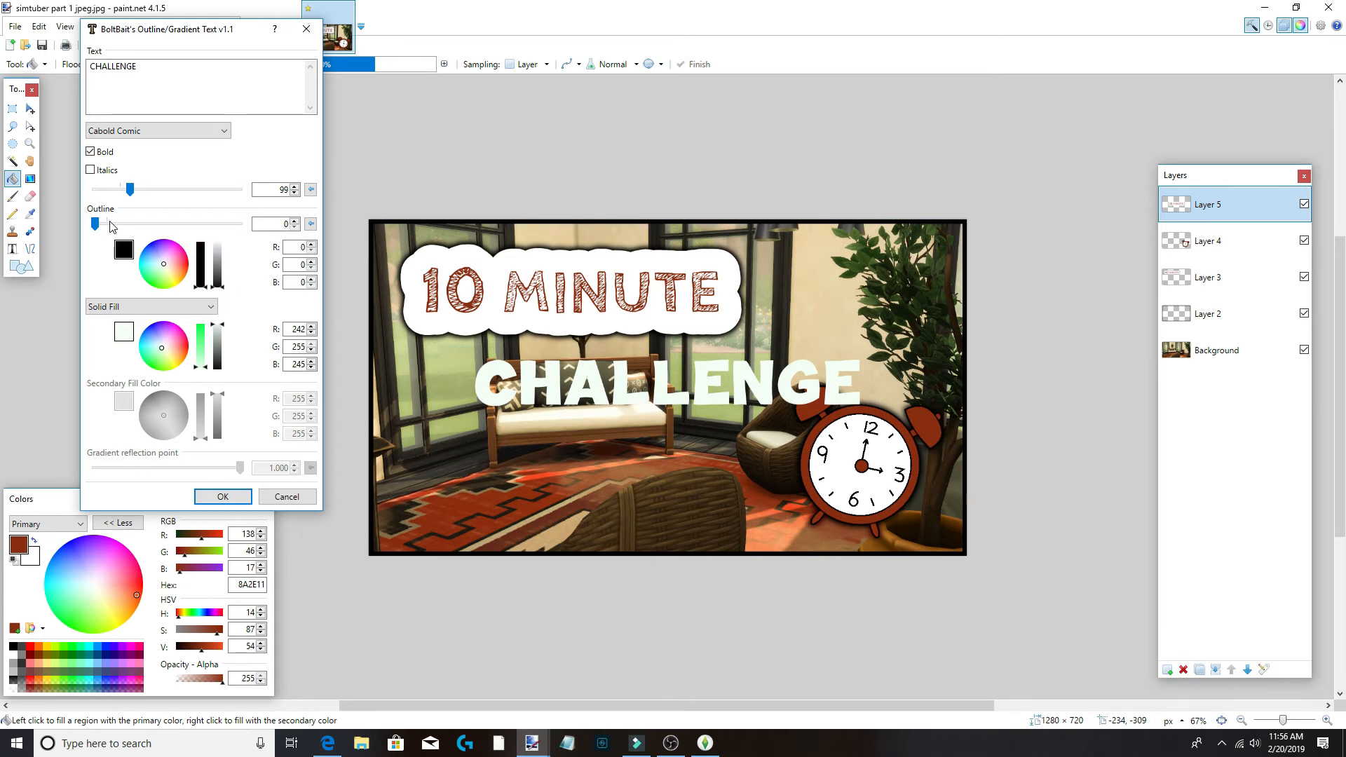
{"action": "left_click_drag", "start_coordinate": [110, 224], "coordinate": [140, 237]}
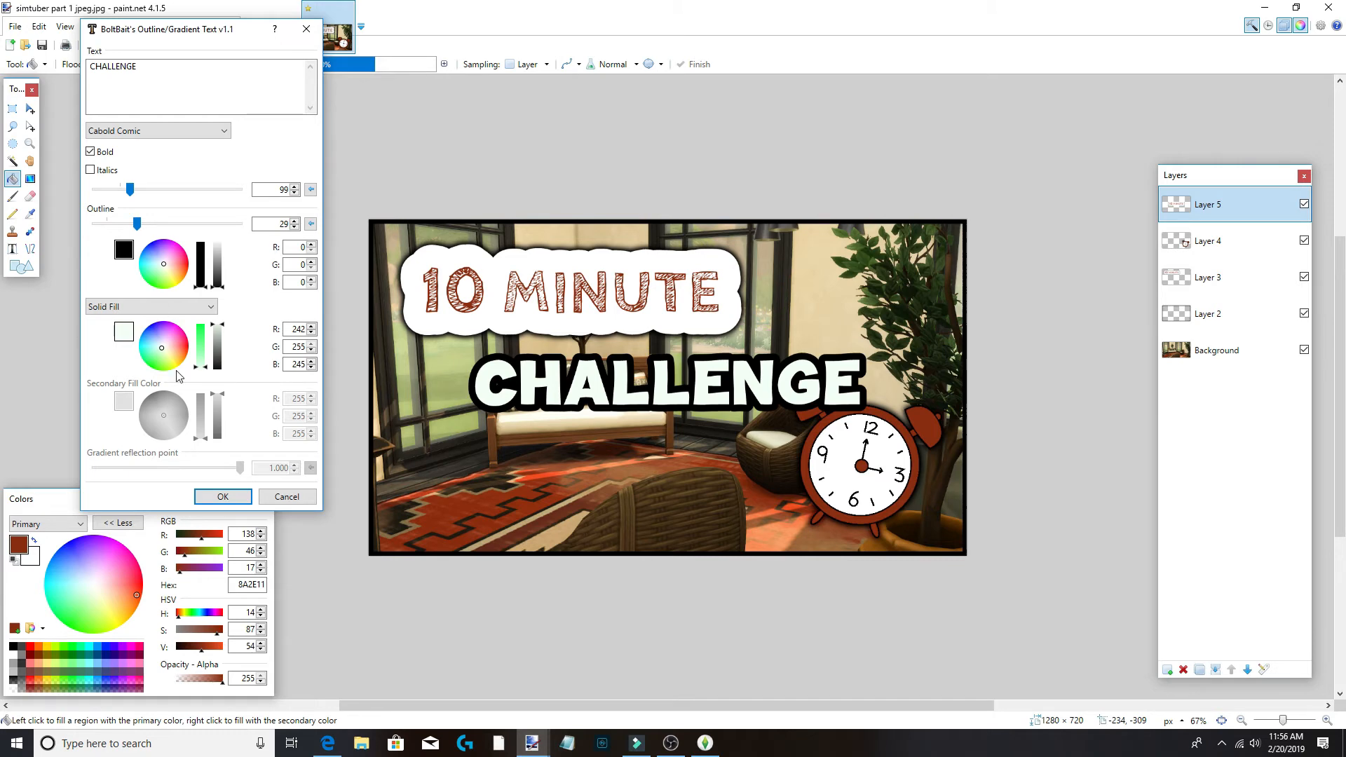
{"action": "left_click", "coordinate": [222, 497]}
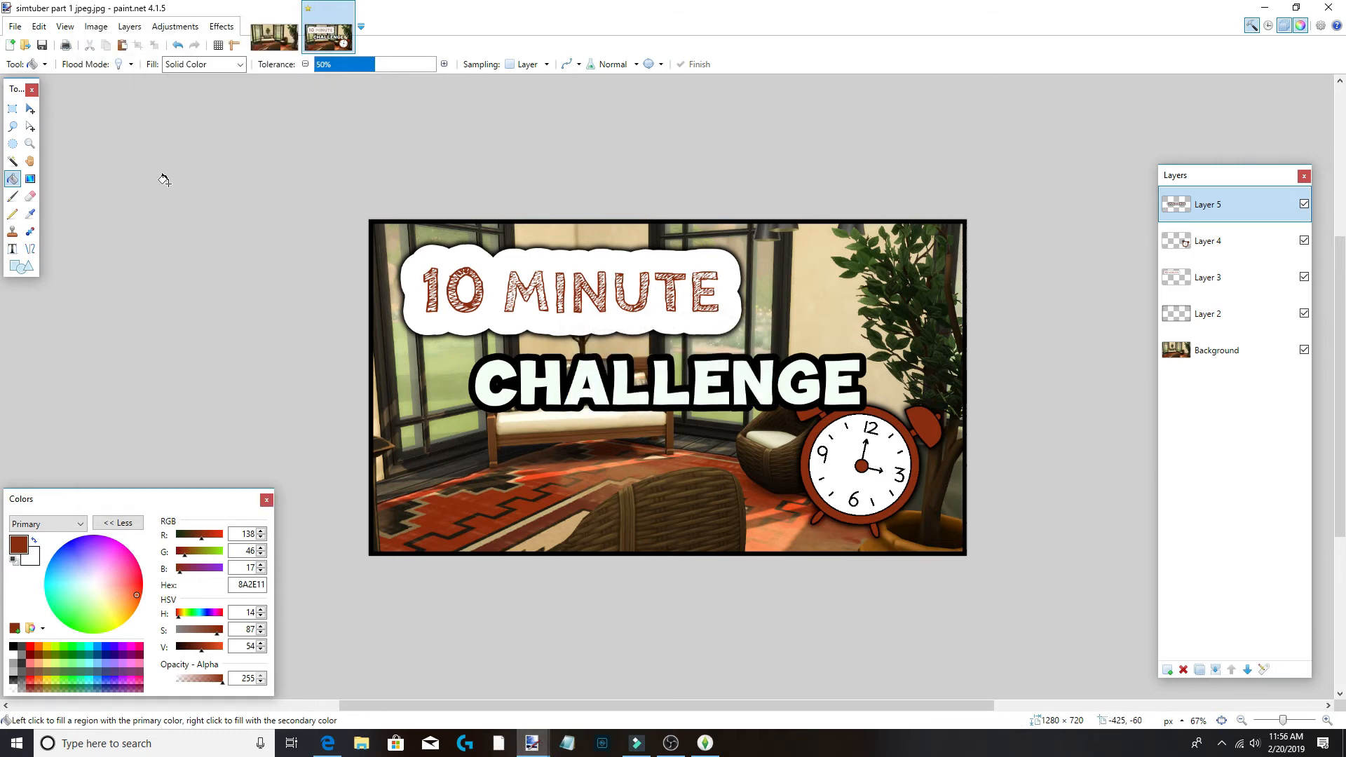
Move the CHALLENGE text directly beneath the "10 MINUTE" title and deselect it.
{"action": "left_click", "coordinate": [30, 113]}
{"action": "left_click_drag", "start_coordinate": [764, 400], "coordinate": [677, 395]}
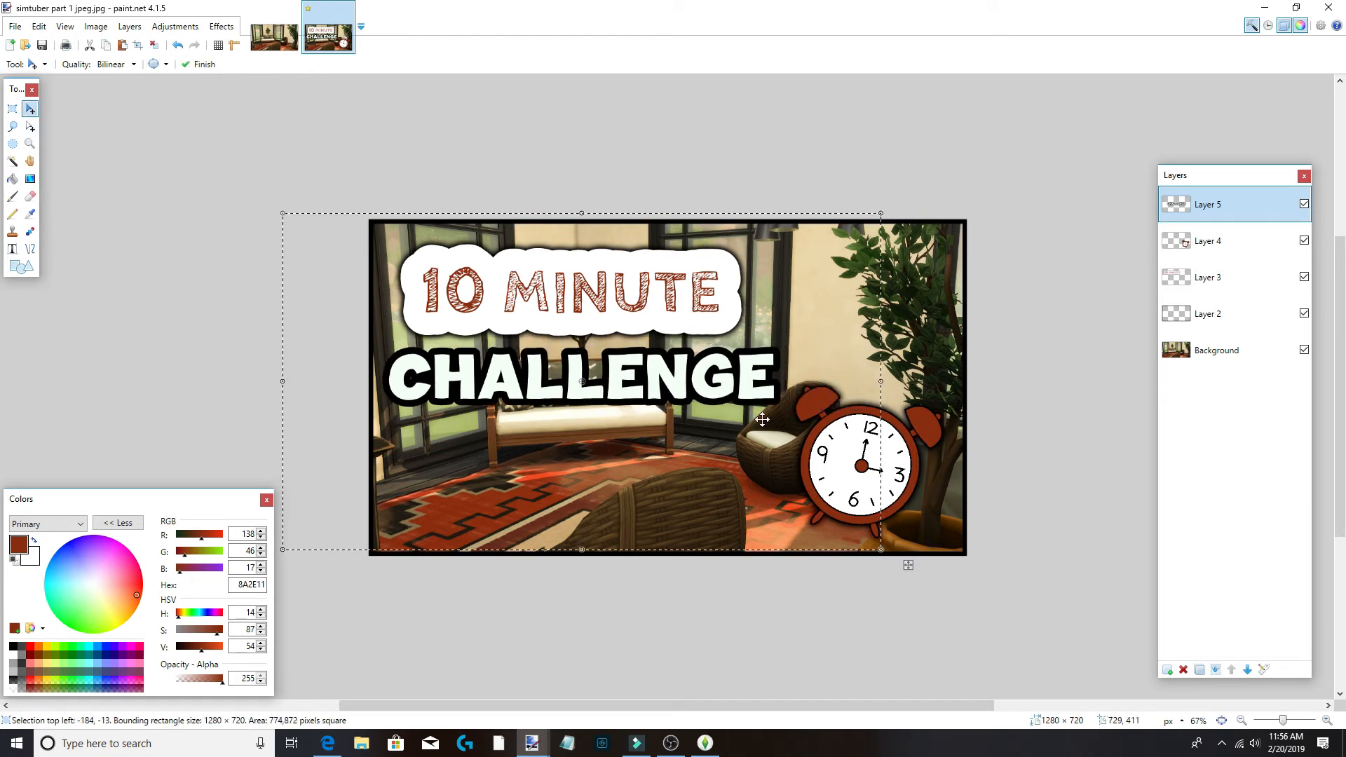
{"action": "key", "text": "ctrl+d"}
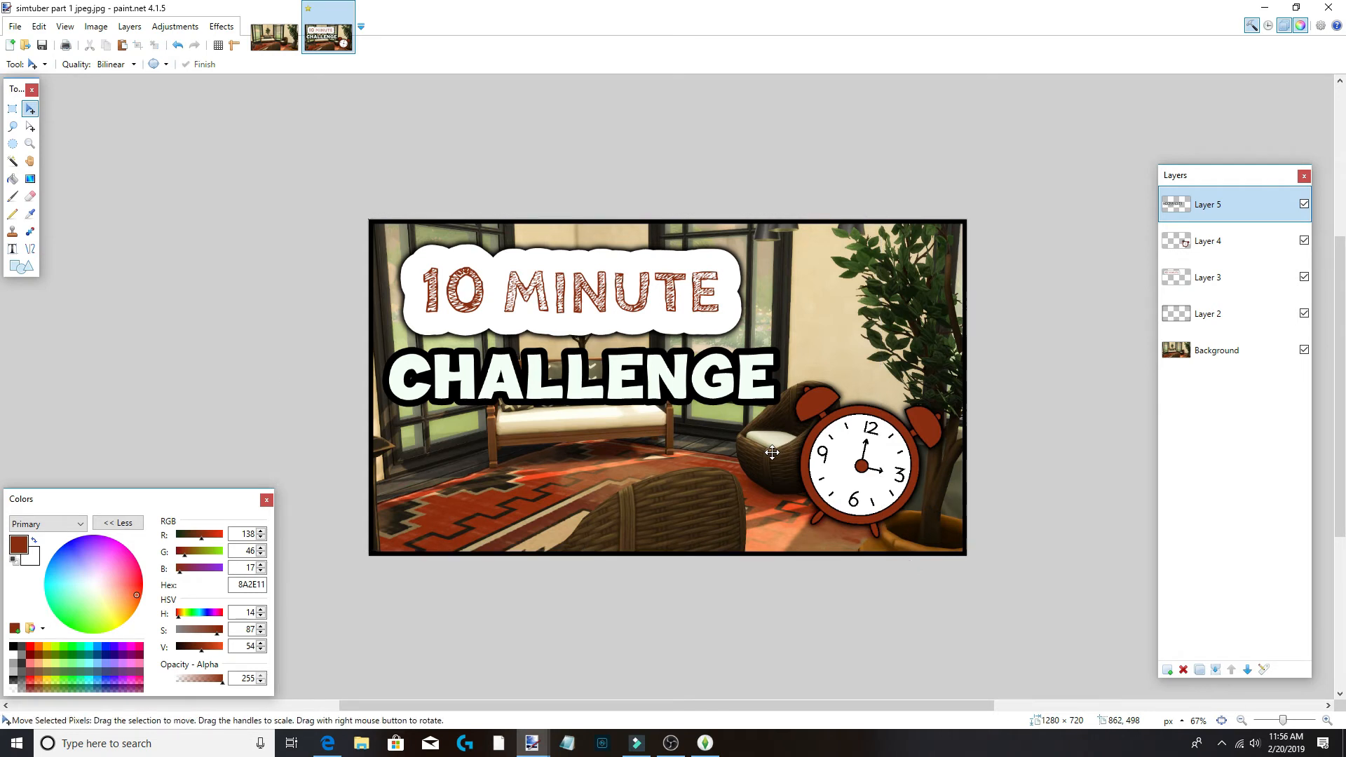
Scale the alarm clock's Layer 4 down to about 1139 × 640 and move the clock into the image's lower-right corner, then deselect.
{"action": "left_click", "coordinate": [1185, 246]}
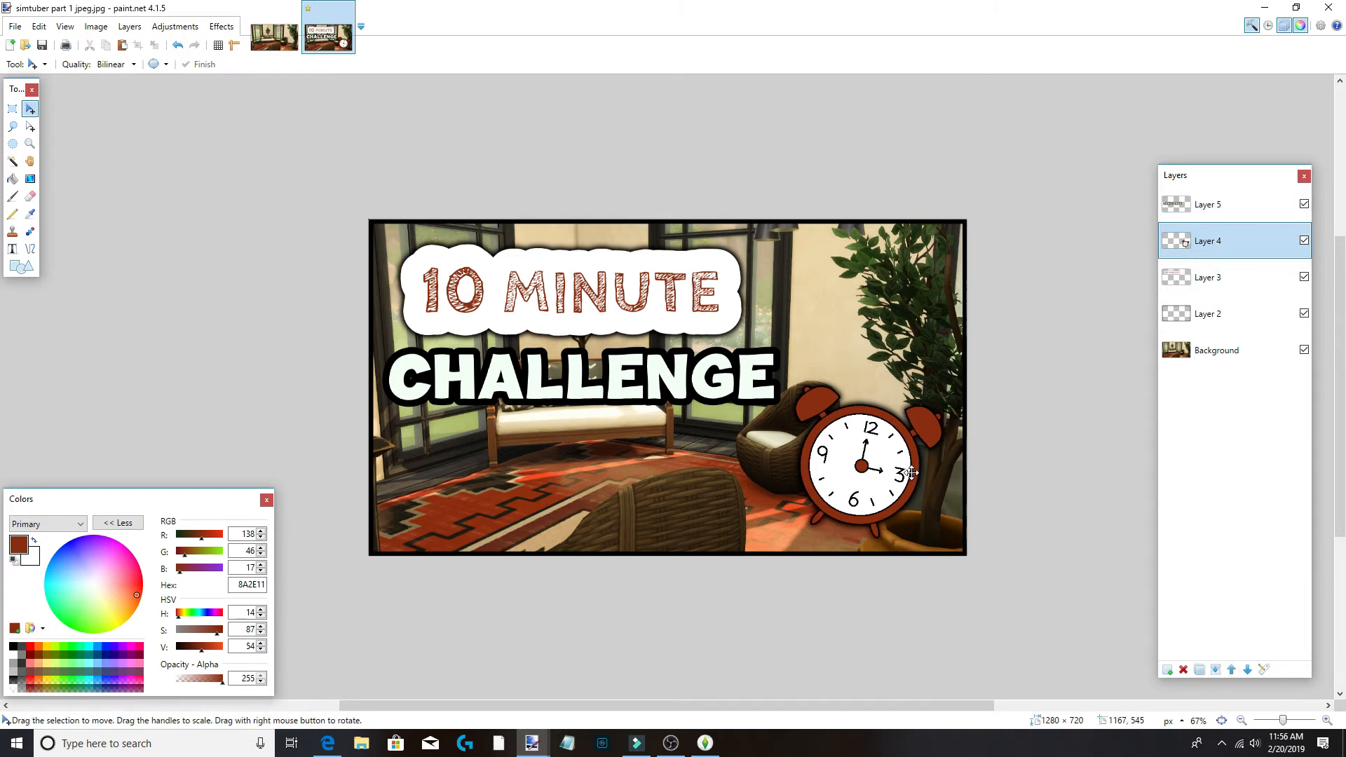
{"action": "left_click_drag", "start_coordinate": [885, 461], "coordinate": [884, 465]}
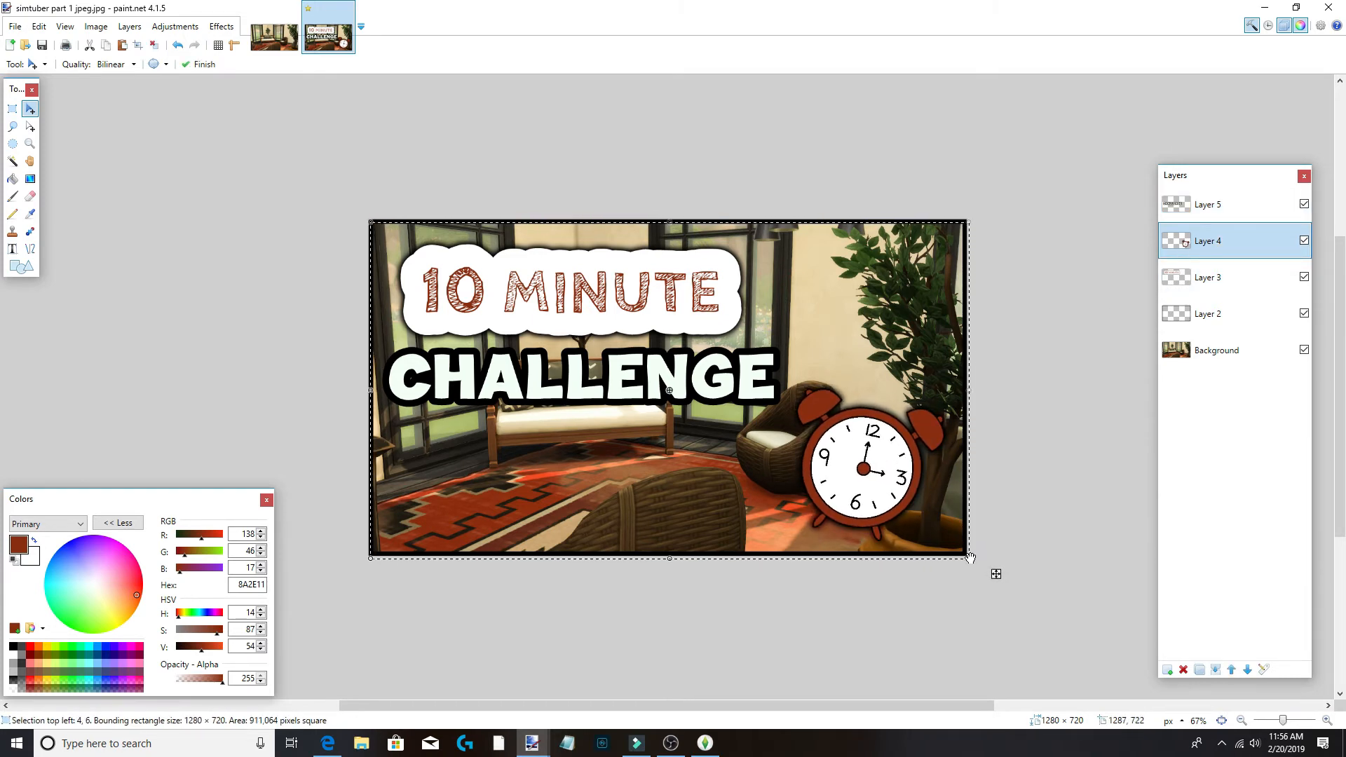
{"action": "left_click_drag", "start_coordinate": [972, 558], "coordinate": [904, 525]}
{"action": "left_click_drag", "start_coordinate": [840, 451], "coordinate": [897, 490]}
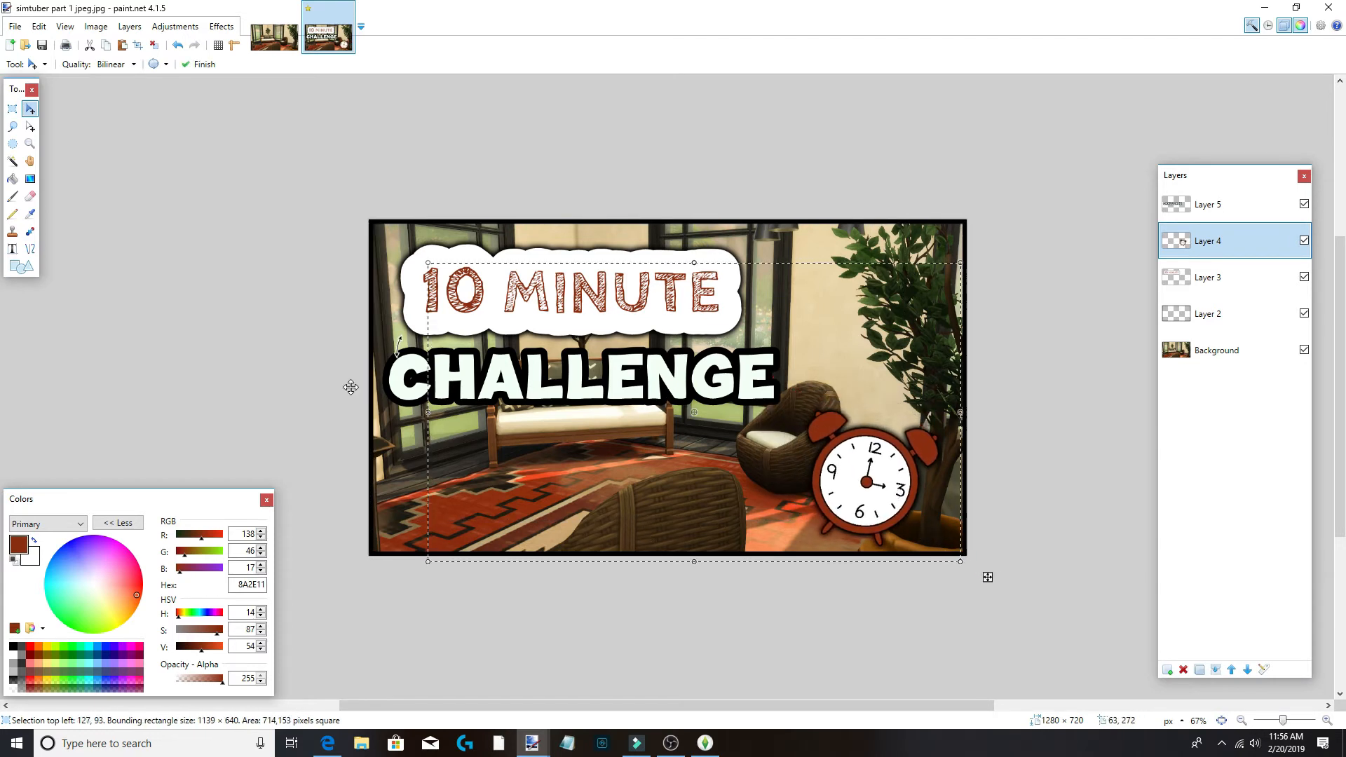
{"action": "key", "text": "ctrl+d"}
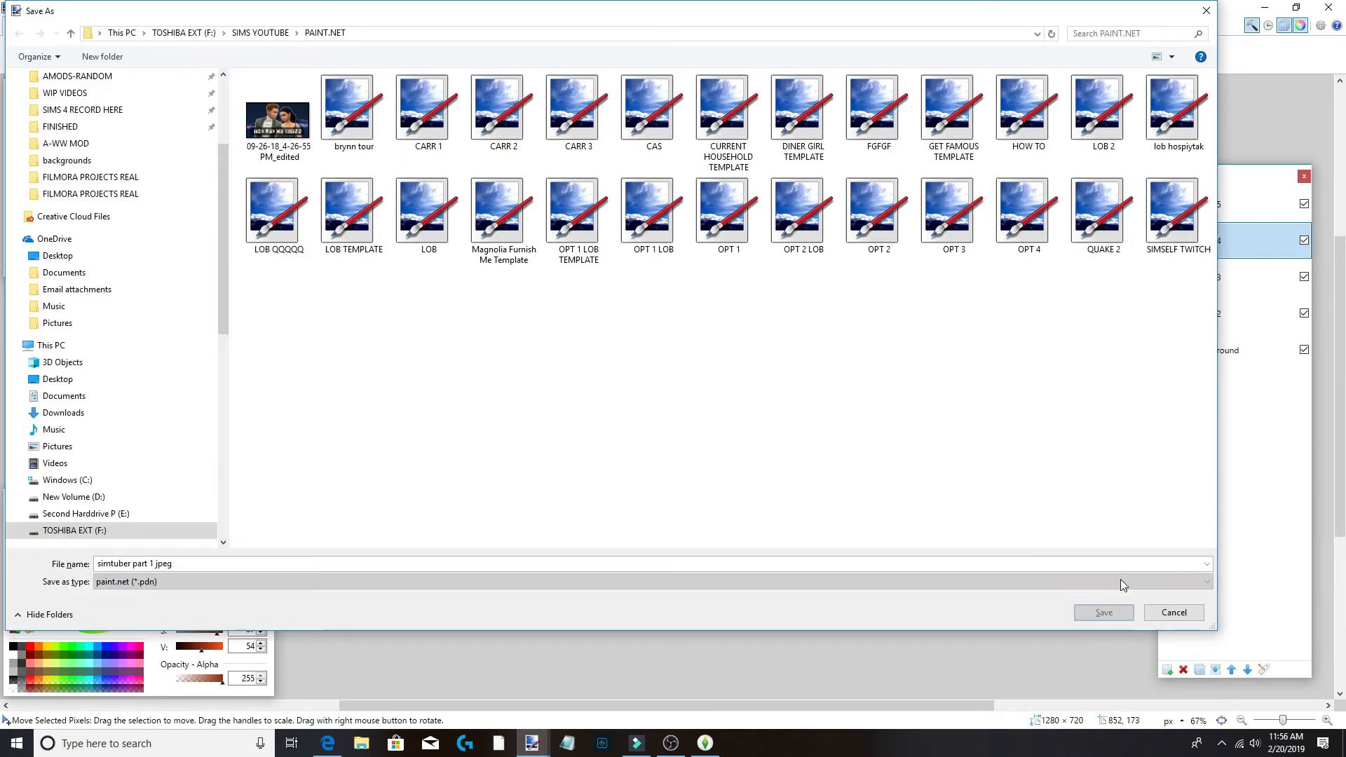
Save the layered thumbnail as the paint.net file "simtuber part 1 jpeg" in the PAINT.NET folder.
{"action": "left_click", "coordinate": [1106, 617]}
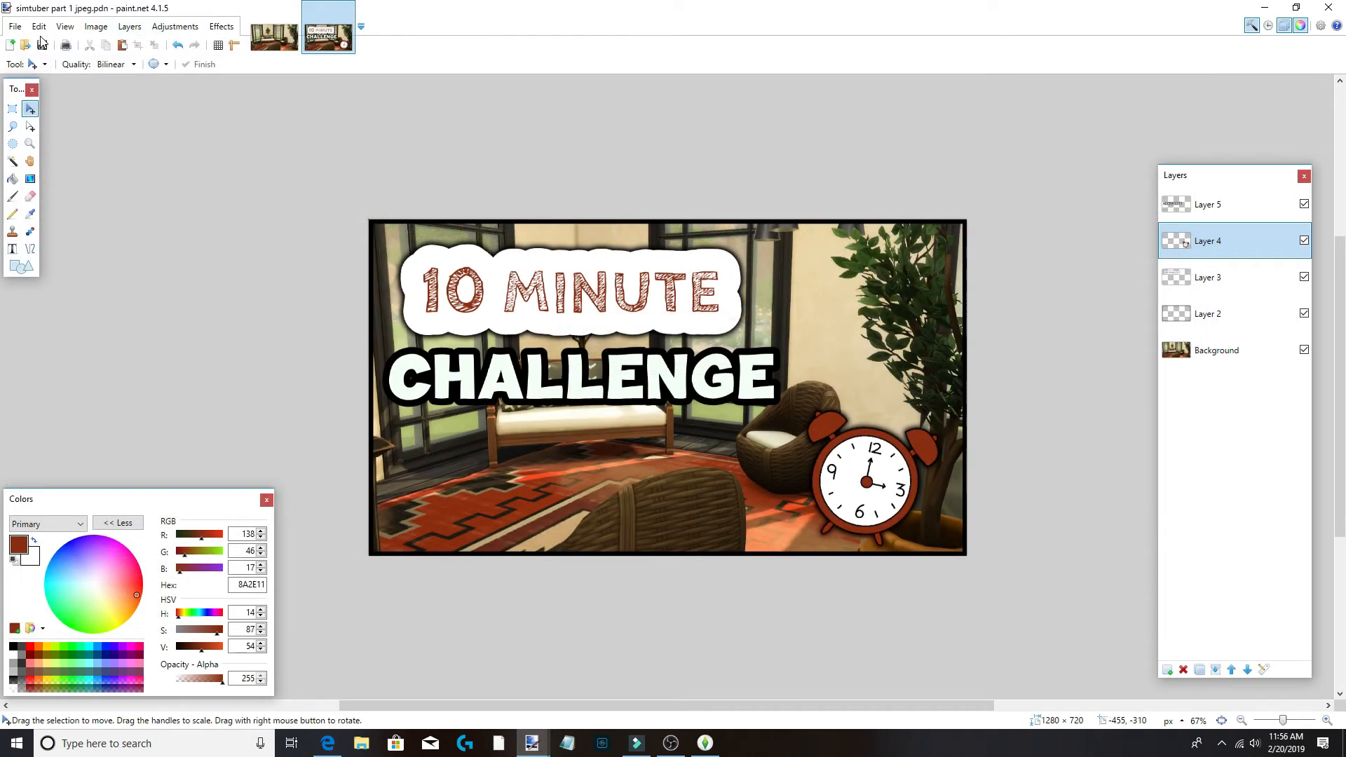
Start saving a copy of the thumbnail in JPEG format in the FINISHED THUMBNAILS folder under SIMS YOUTUBE.
{"action": "left_click", "coordinate": [19, 24]}
{"action": "left_click", "coordinate": [18, 28]}
{"action": "left_click", "coordinate": [15, 27]}
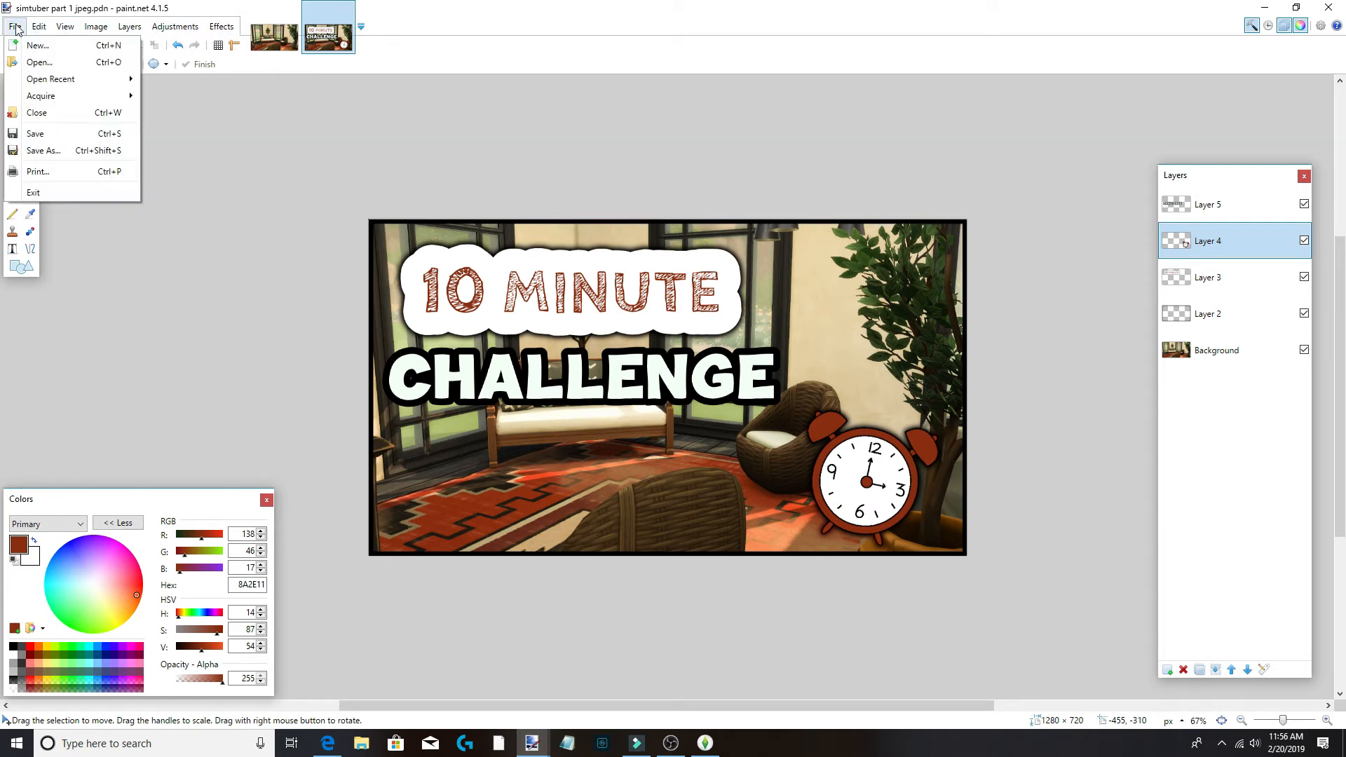
{"action": "left_click", "coordinate": [90, 150]}
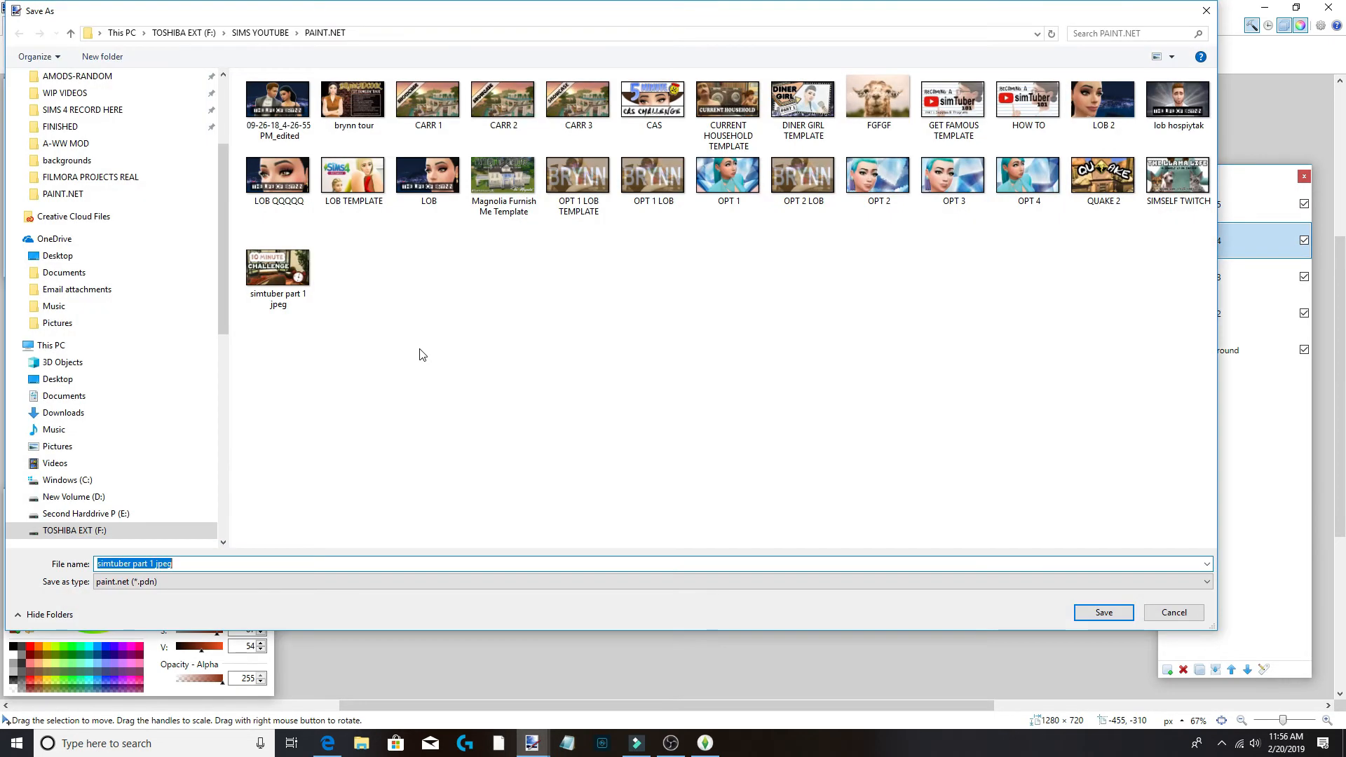
{"action": "left_click", "coordinate": [135, 582]}
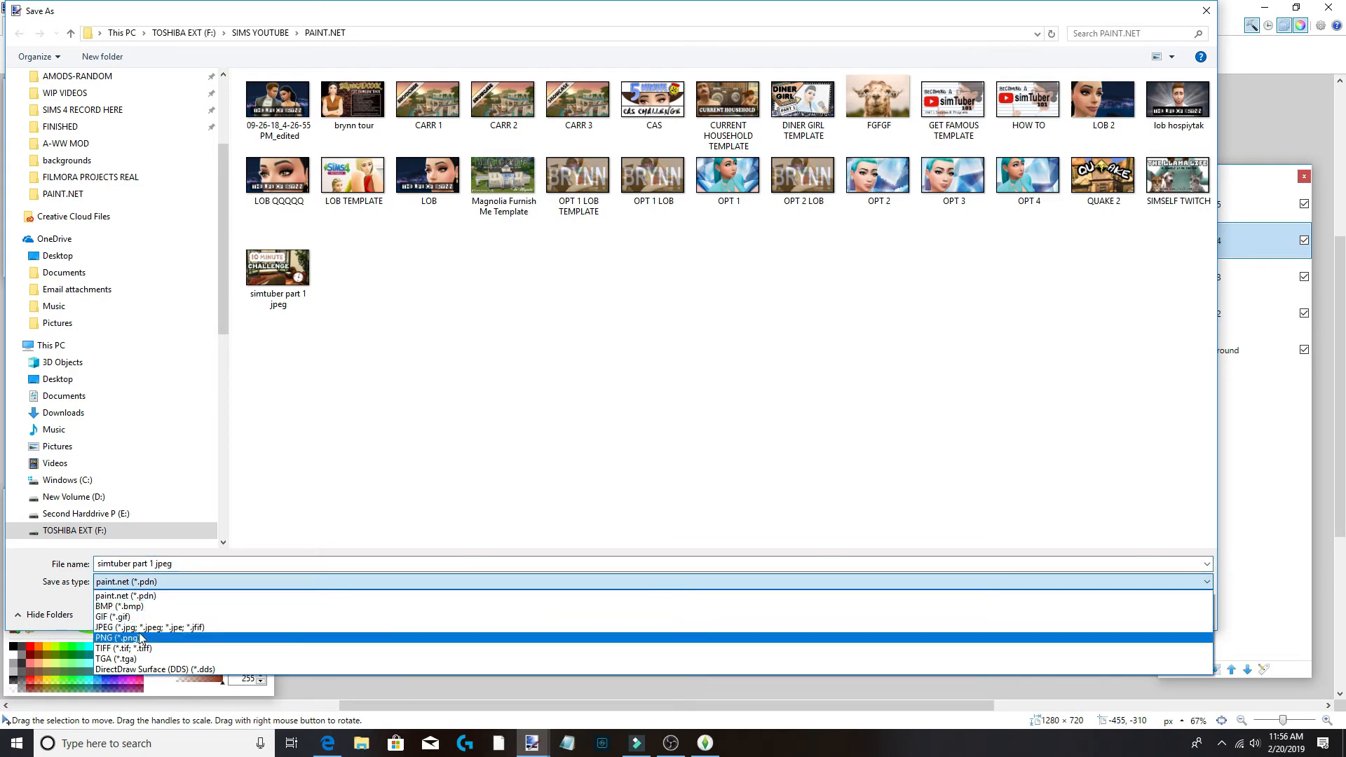
{"action": "left_click", "coordinate": [139, 633]}
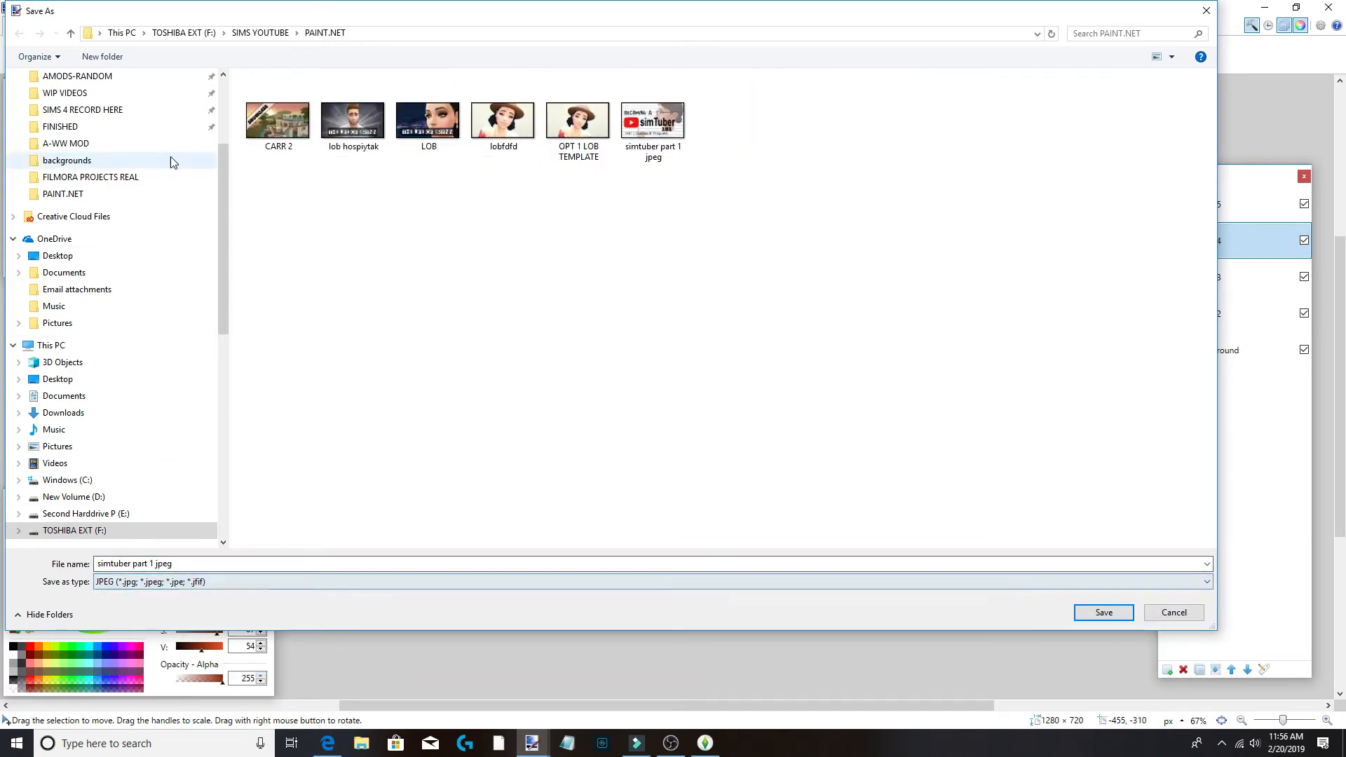
{"action": "left_click", "coordinate": [70, 33]}
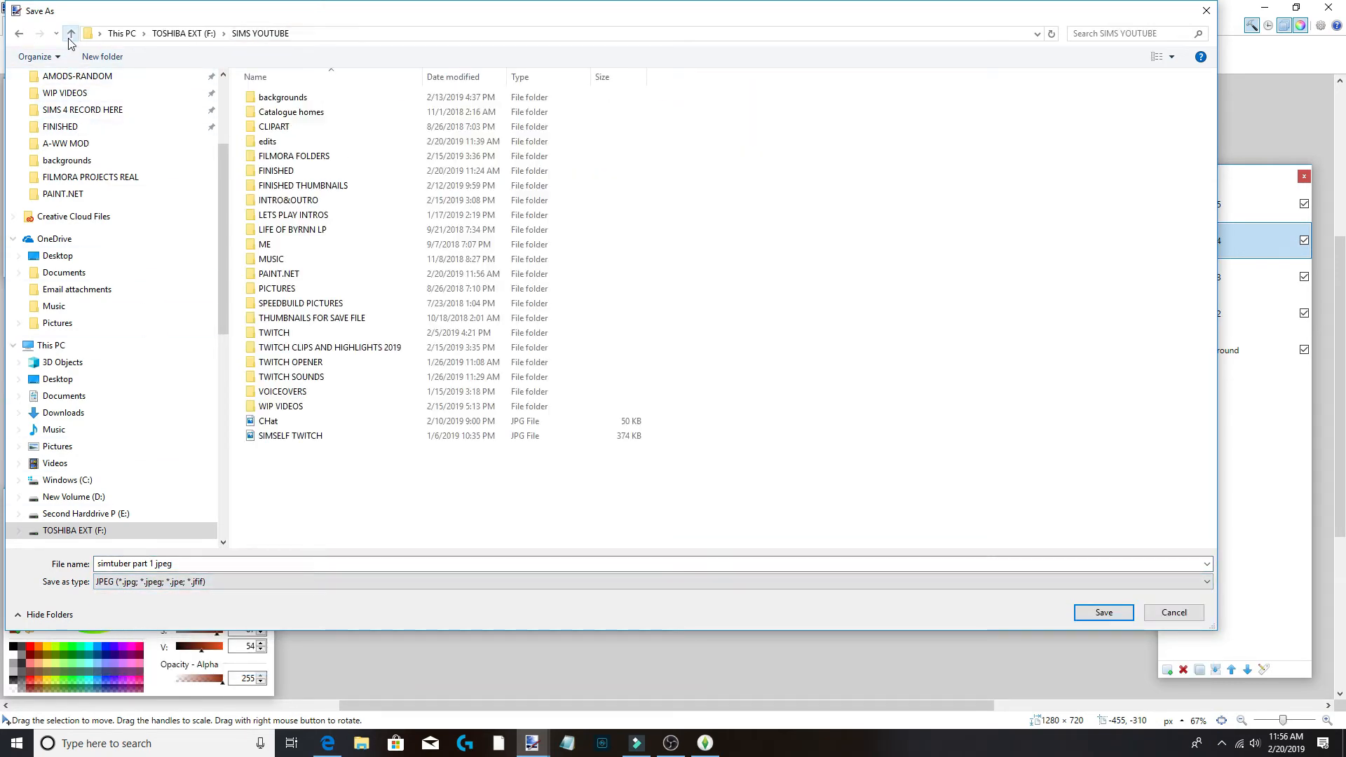
{"action": "left_click", "coordinate": [286, 188]}
{"action": "double_click", "coordinate": [286, 188]}
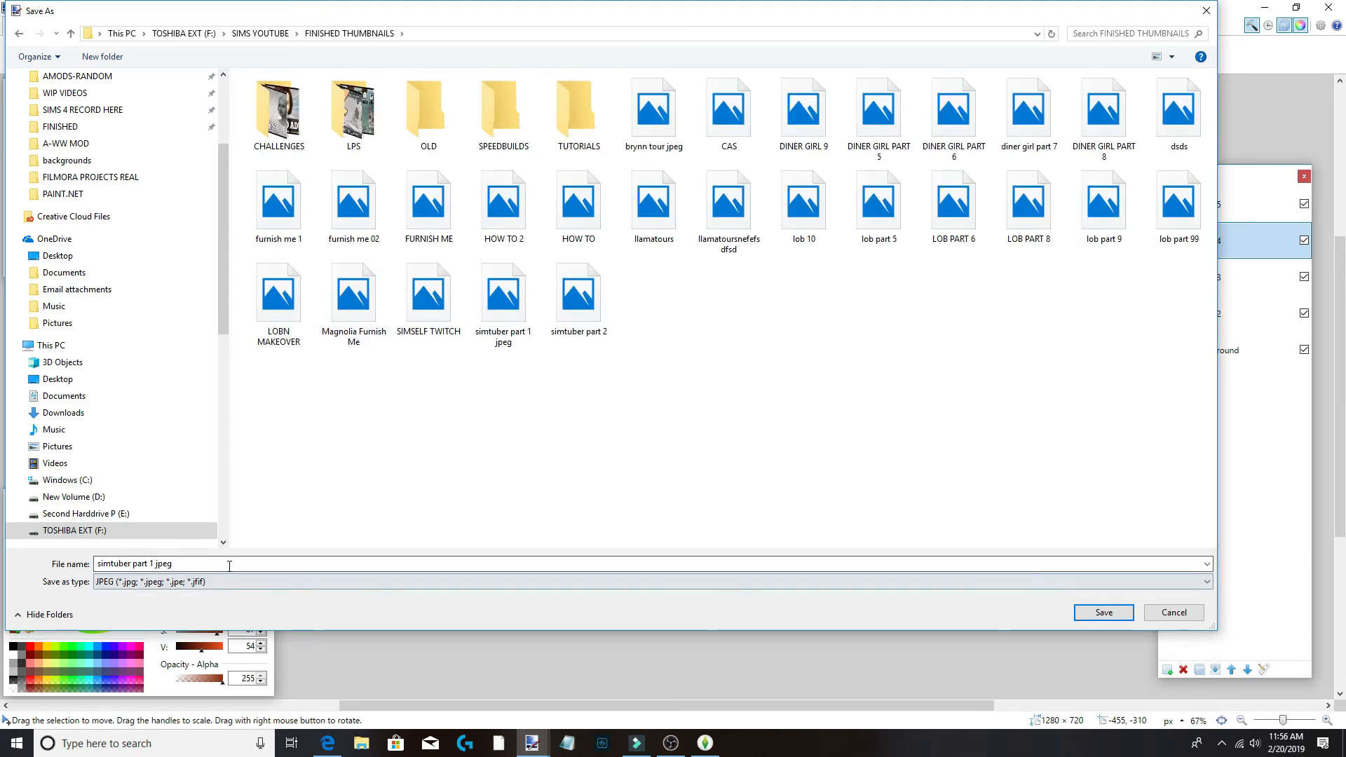
Name the JPEG "10 MIN CHALLENGE" and save it at quality 95, flattening the image.
{"action": "type", "text": "10"}
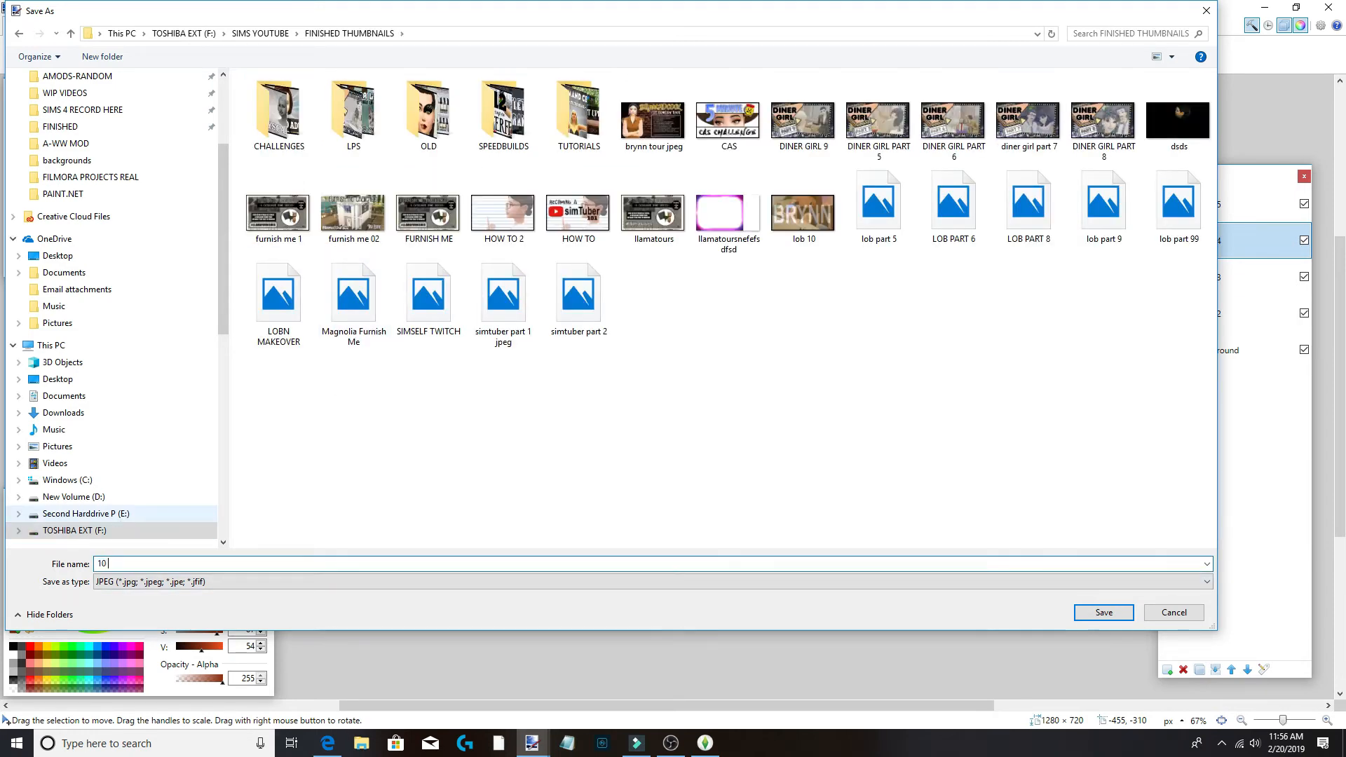
{"action": "type", "text": " MIN CHALLENG"}
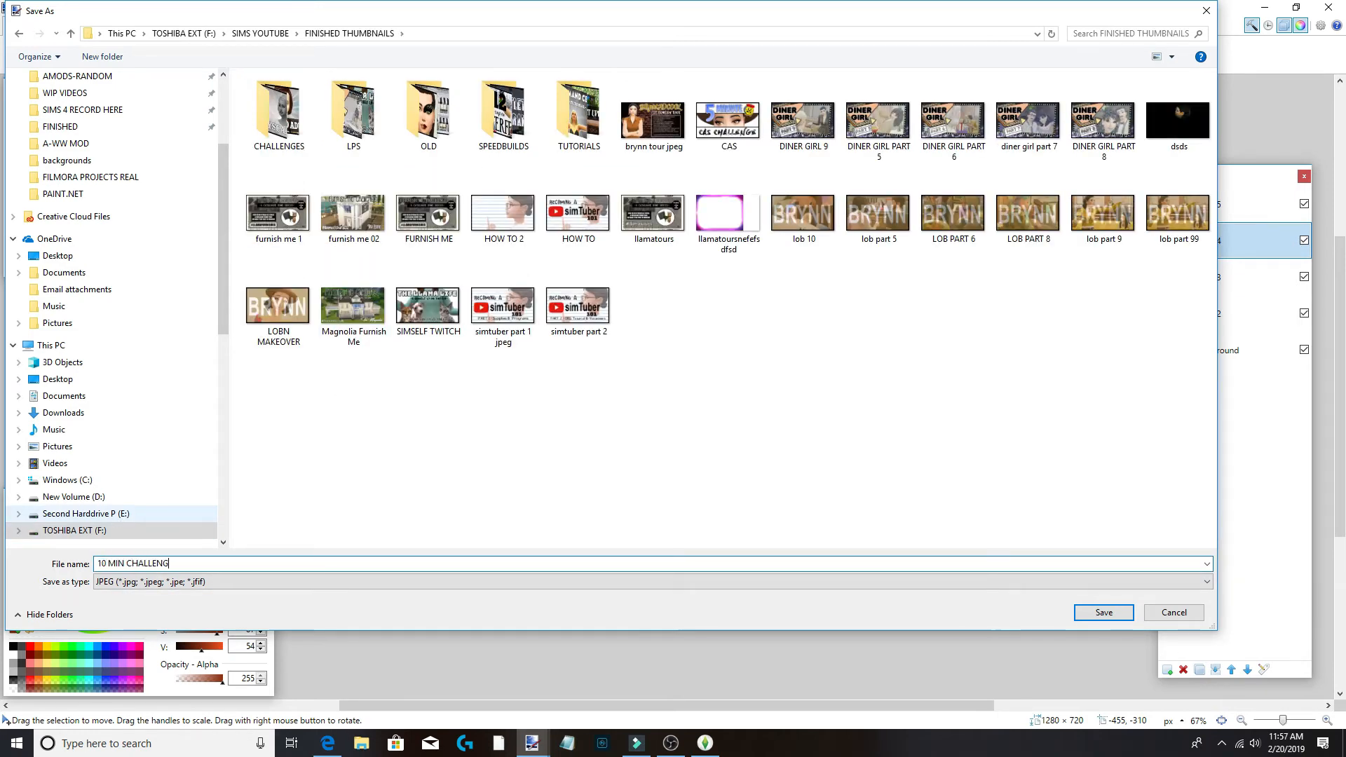
{"action": "type", "text": "E"}
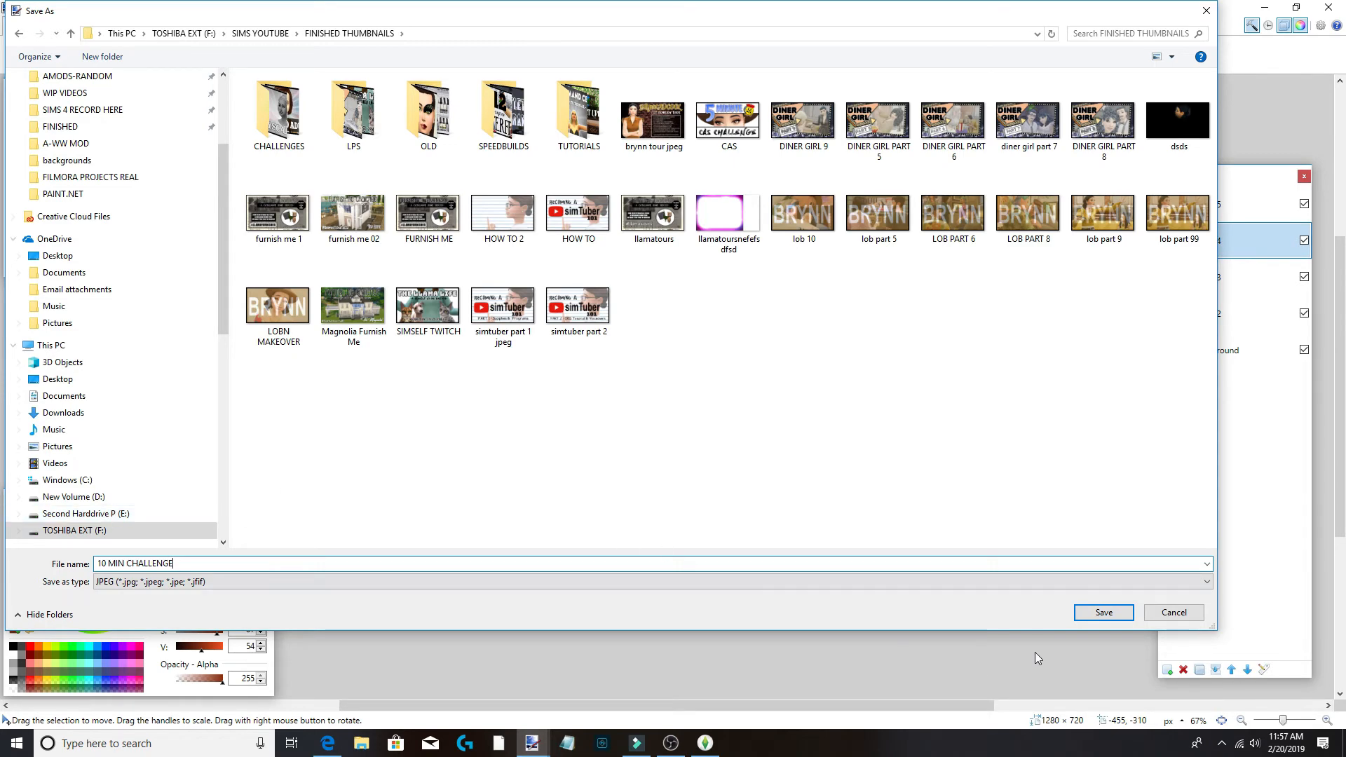
{"action": "left_click", "coordinate": [1091, 614]}
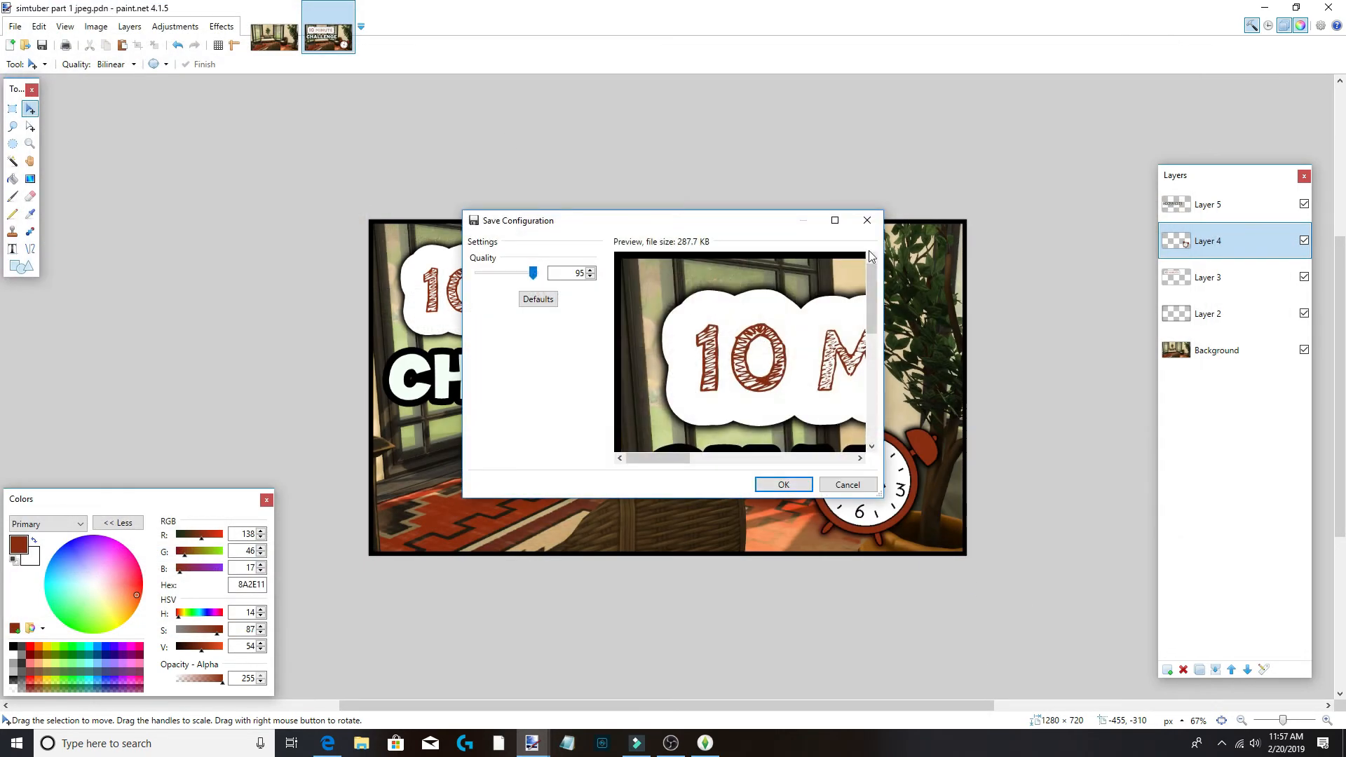
{"action": "left_click", "coordinate": [799, 481]}
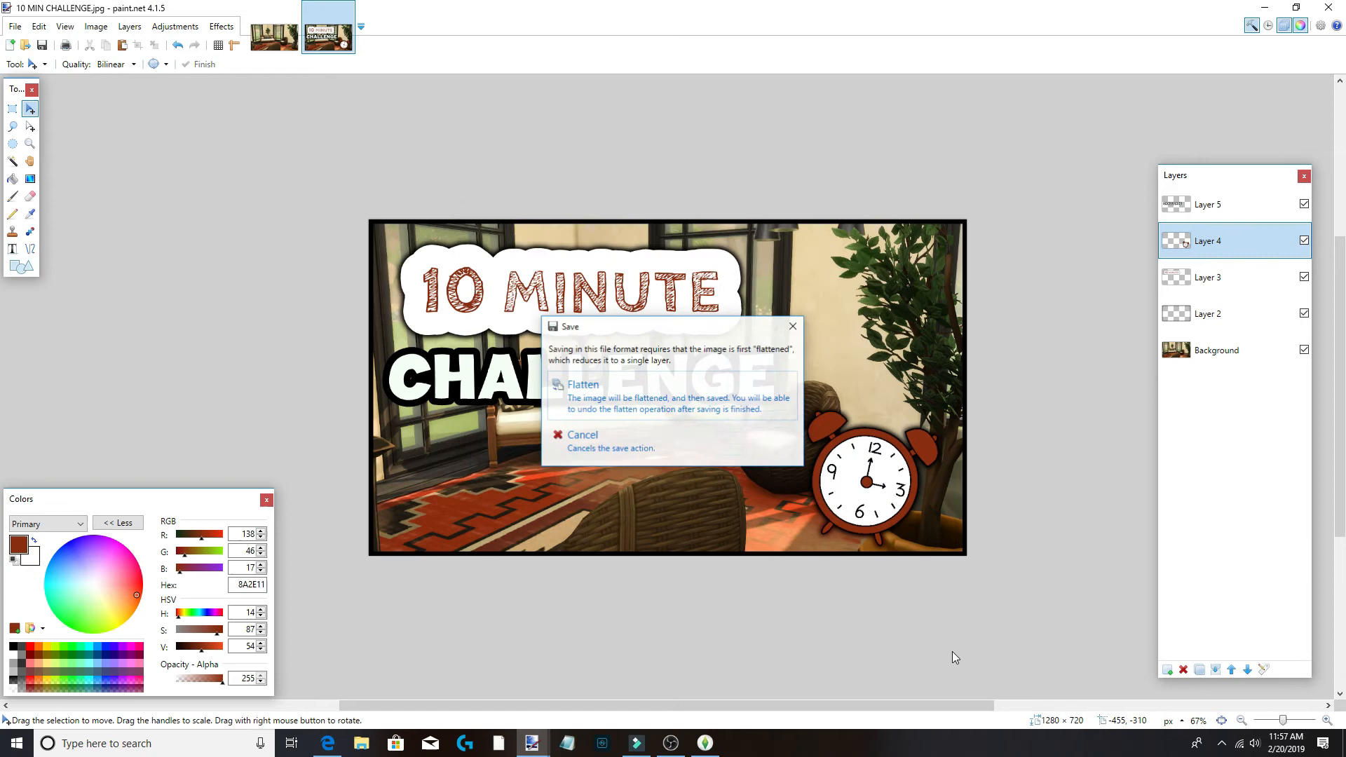
{"action": "left_click", "coordinate": [589, 403]}
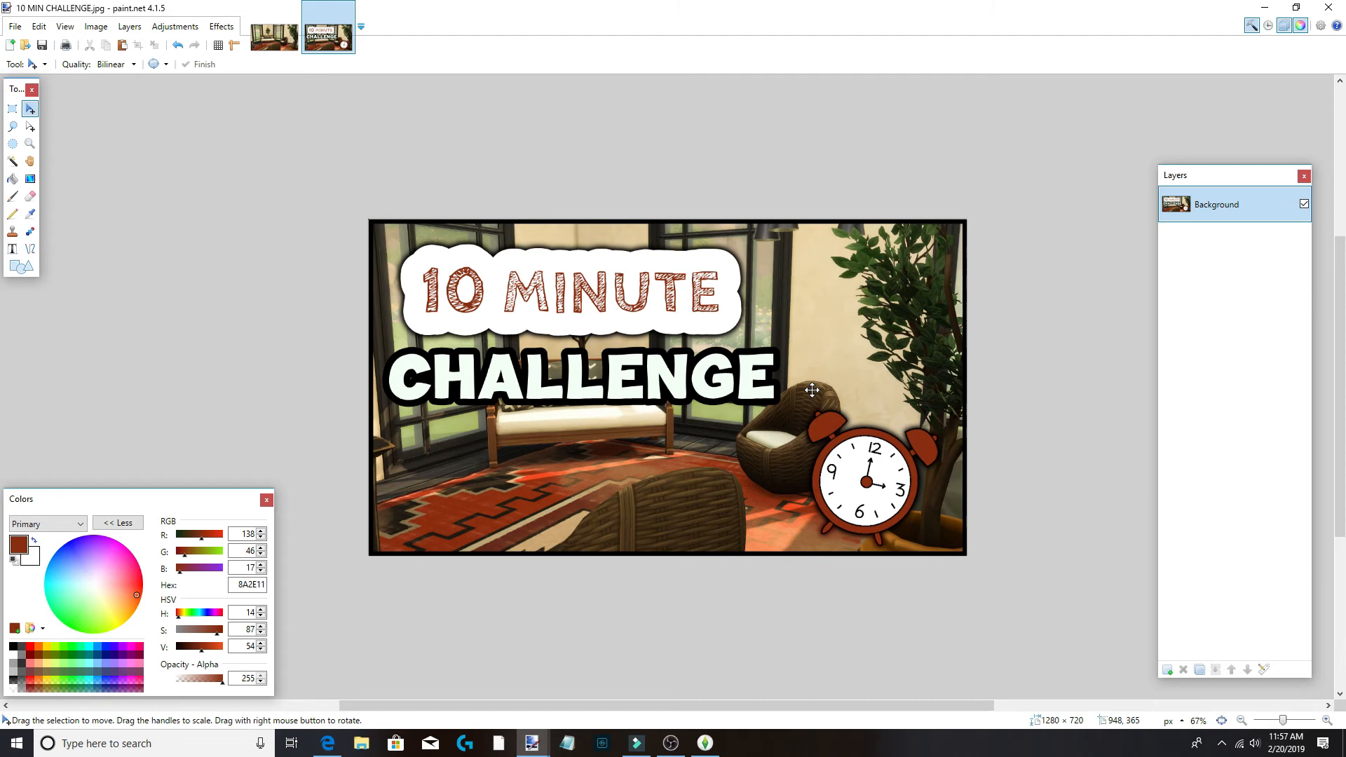
Undo the image flattening to restore the separate layers, and shift the CHALLENGE text on Layer 5 slightly to the right.
{"action": "key", "text": "ctrl+z"}
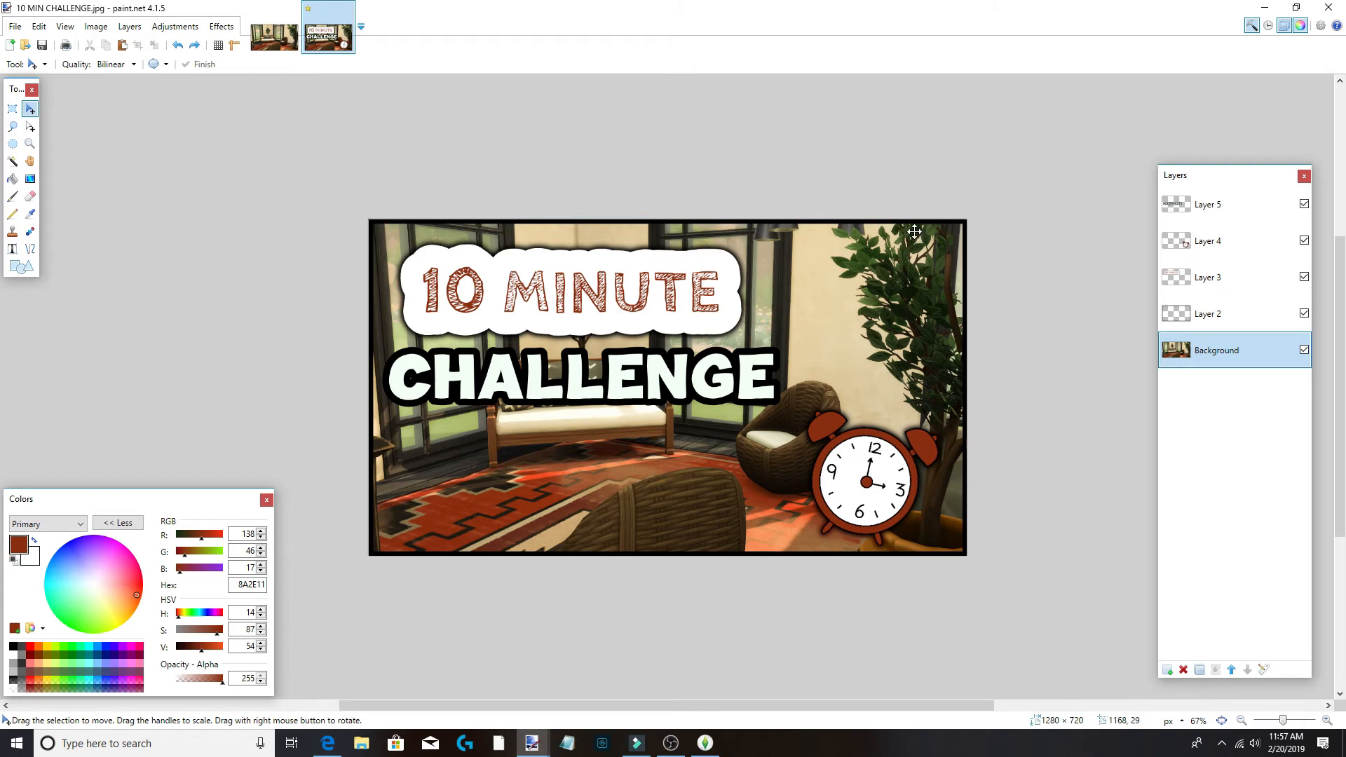
{"action": "key", "text": "ctrl+y"}
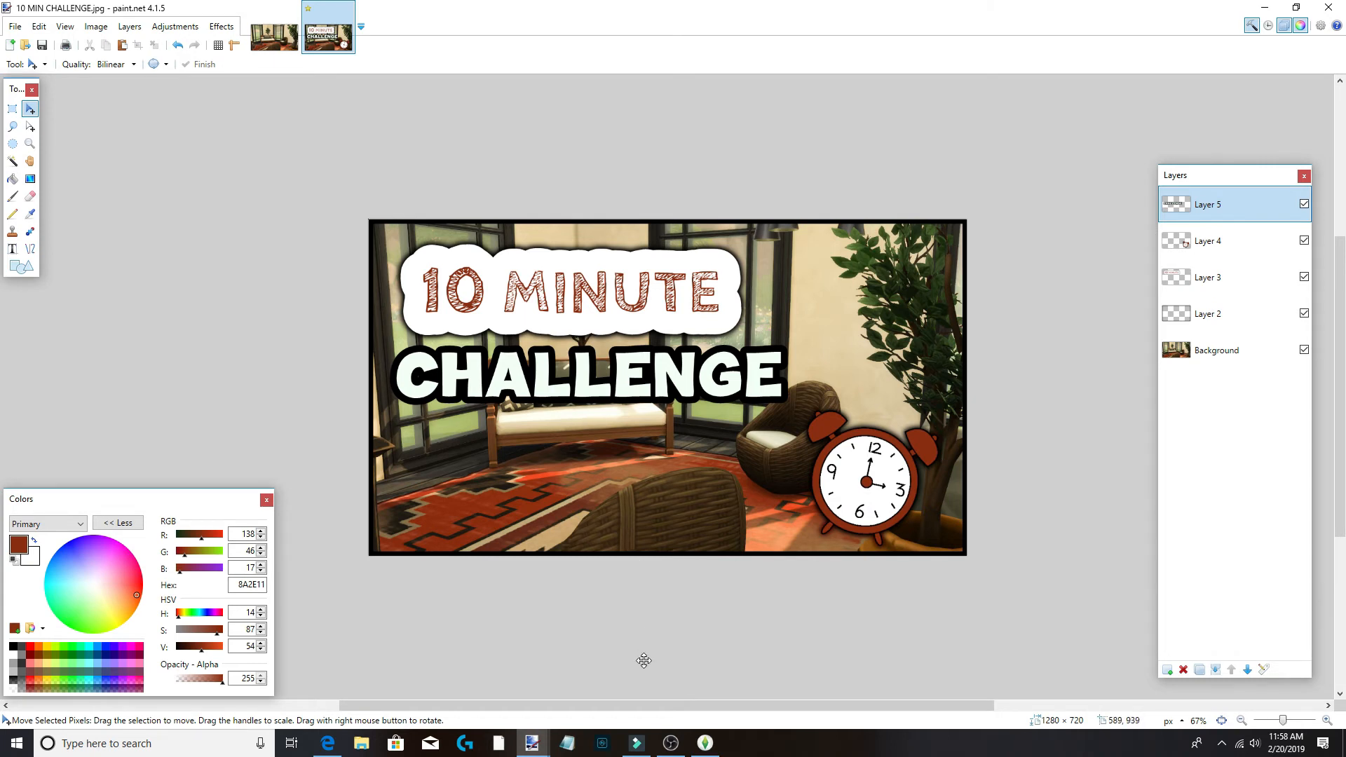
Switch to Adobe Photoshop Express and open the close-up portrait screenshot 01-29-19_12-29-50 PM from The Sims 4 Screenshots folder.
{"action": "left_click", "coordinate": [533, 747]}
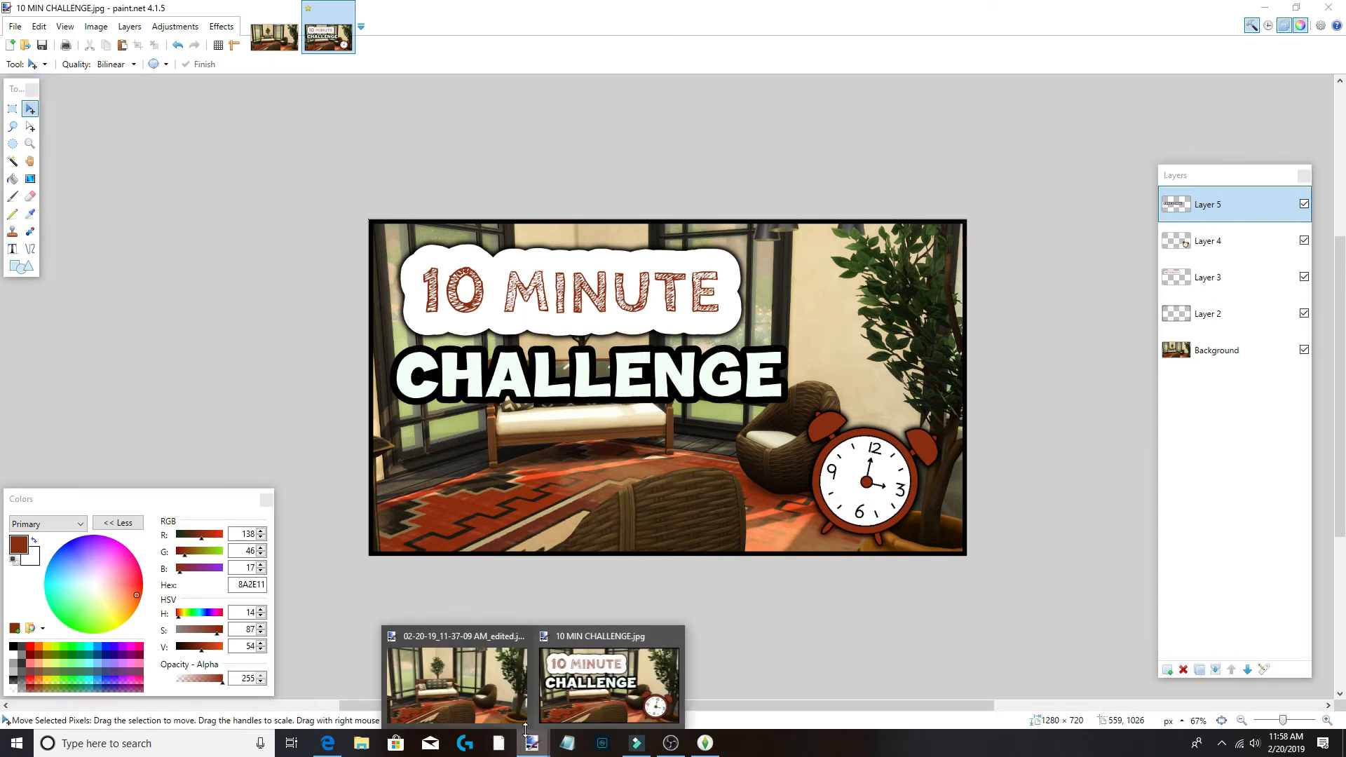
{"action": "left_click", "coordinate": [601, 750]}
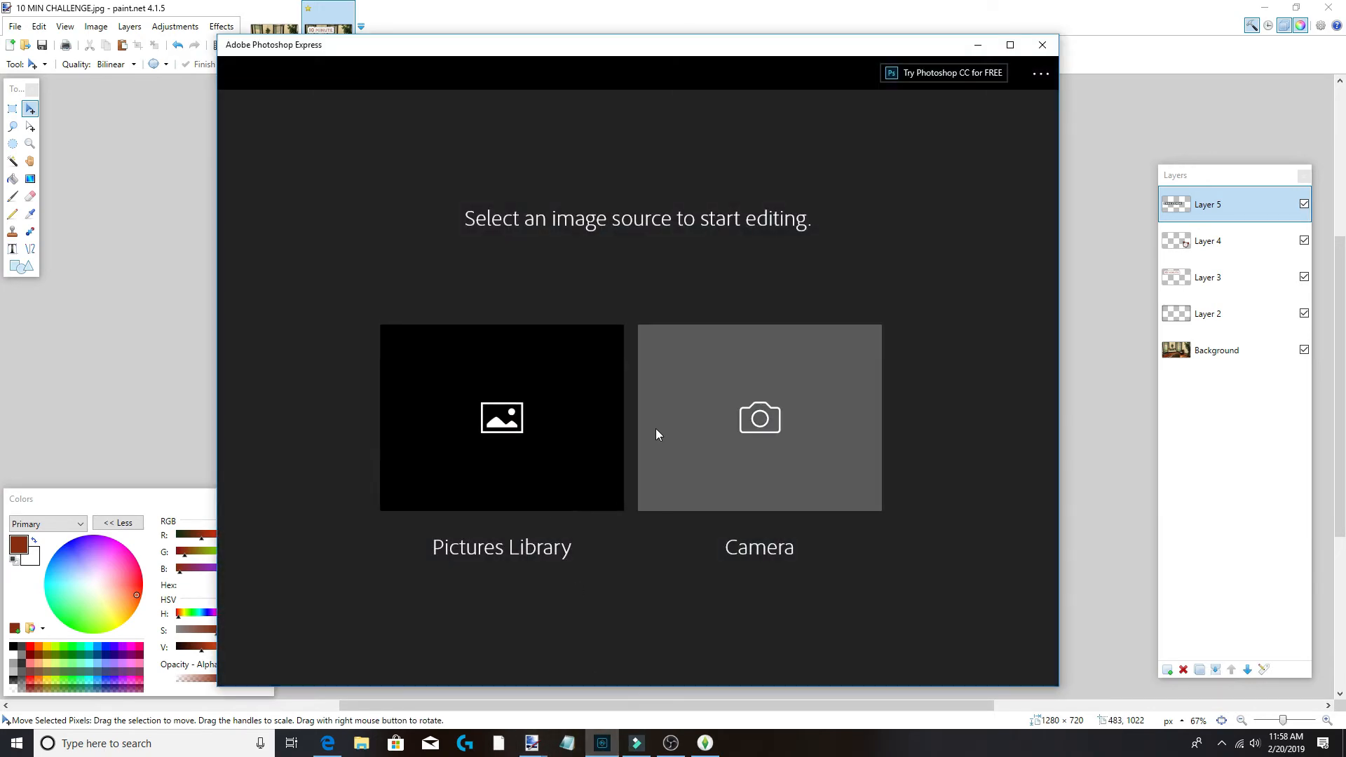
{"action": "left_click", "coordinate": [542, 347]}
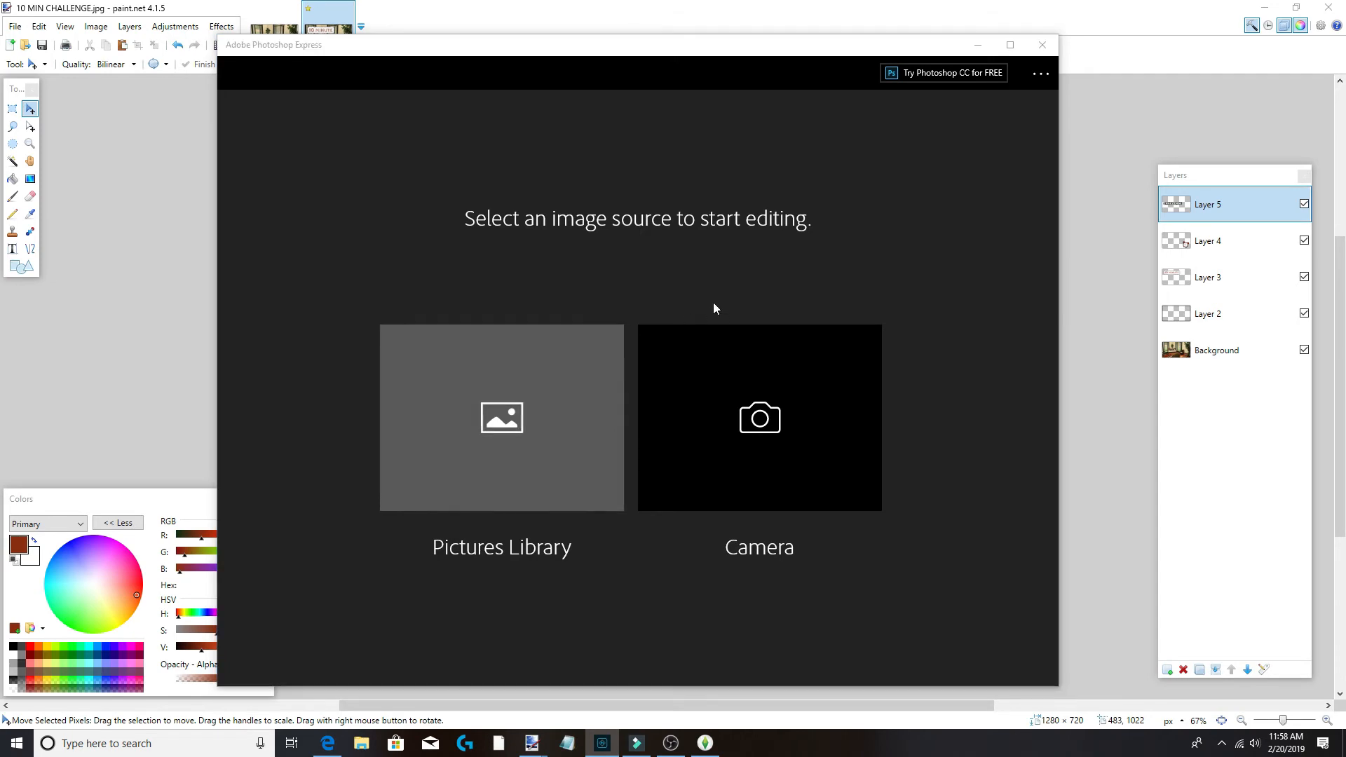
{"action": "scroll", "coordinate": [708, 390], "scroll_direction": "down", "scroll_amount": 10}
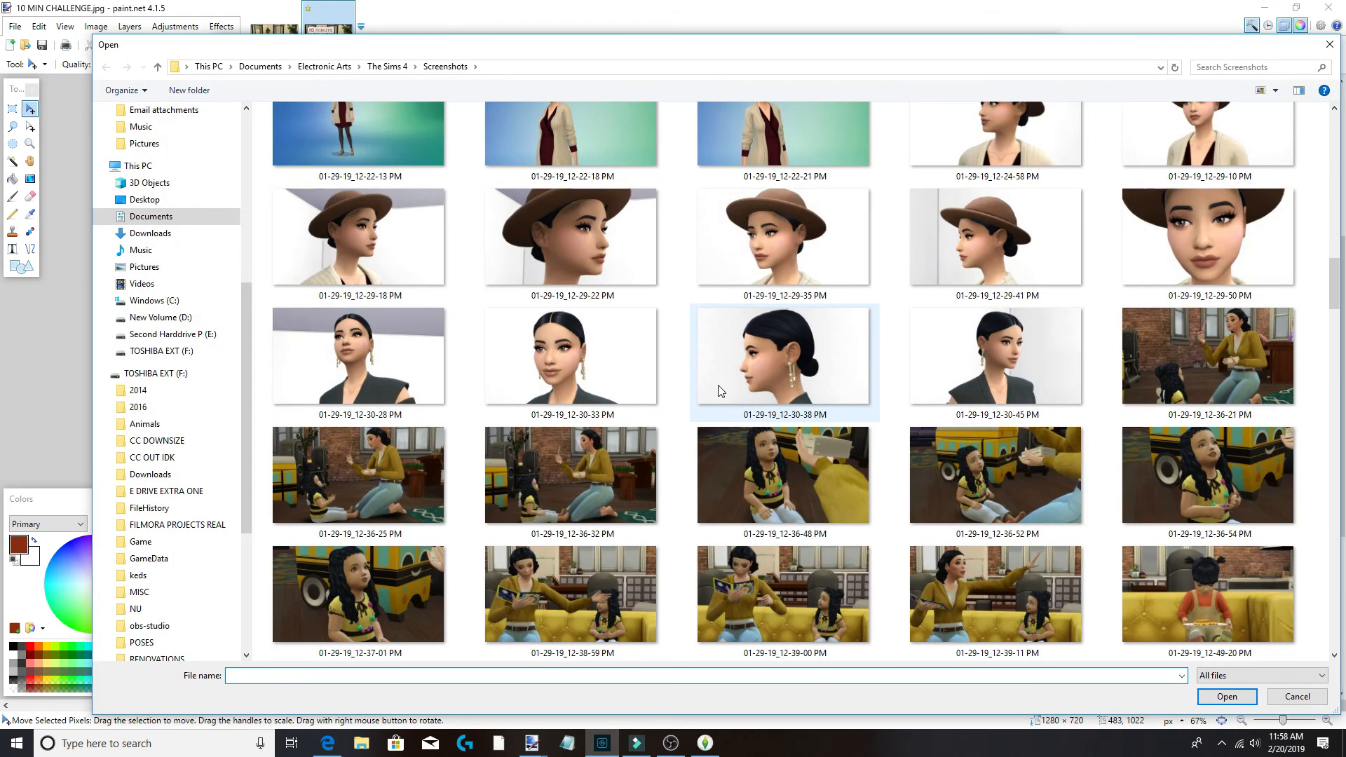
{"action": "scroll", "coordinate": [857, 391], "scroll_direction": "up", "scroll_amount": 3}
{"action": "scroll", "coordinate": [708, 451], "scroll_direction": "down", "scroll_amount": 3}
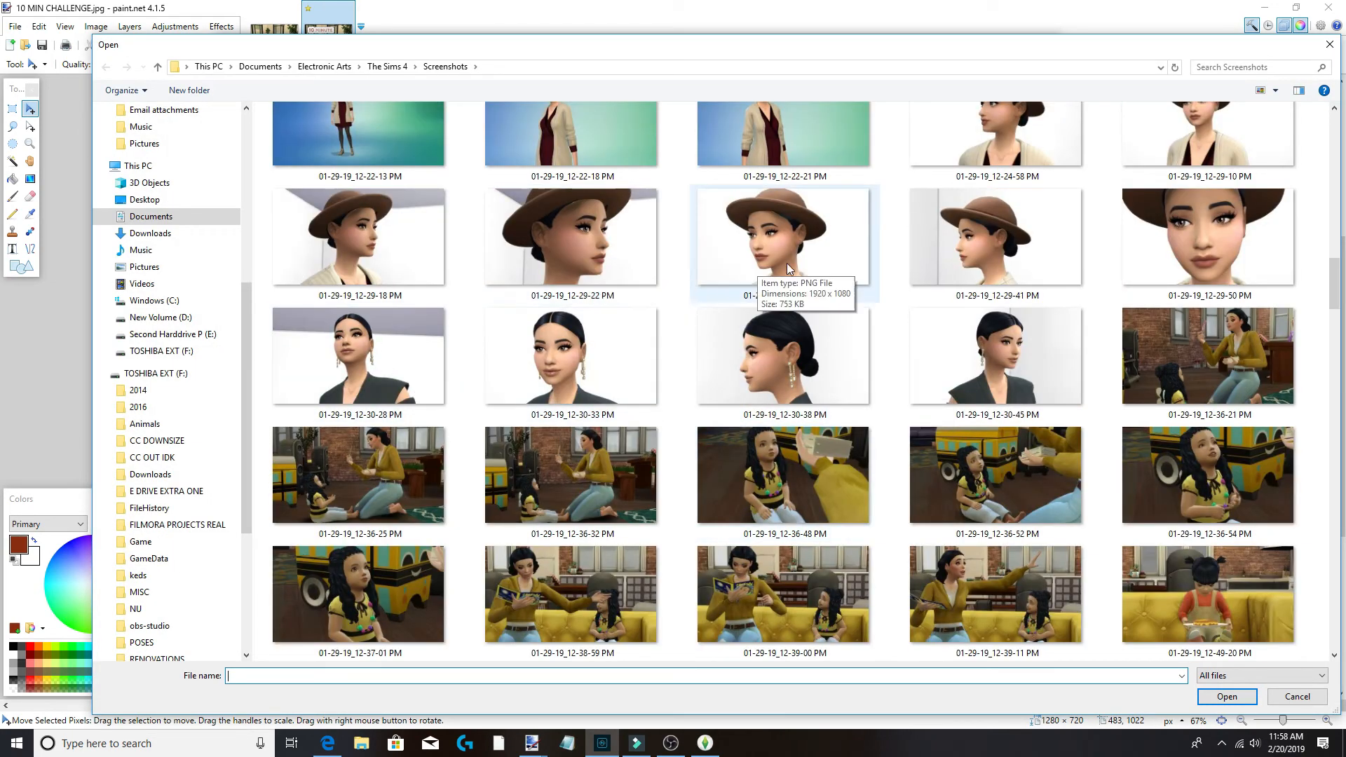
{"action": "left_click", "coordinate": [1192, 252]}
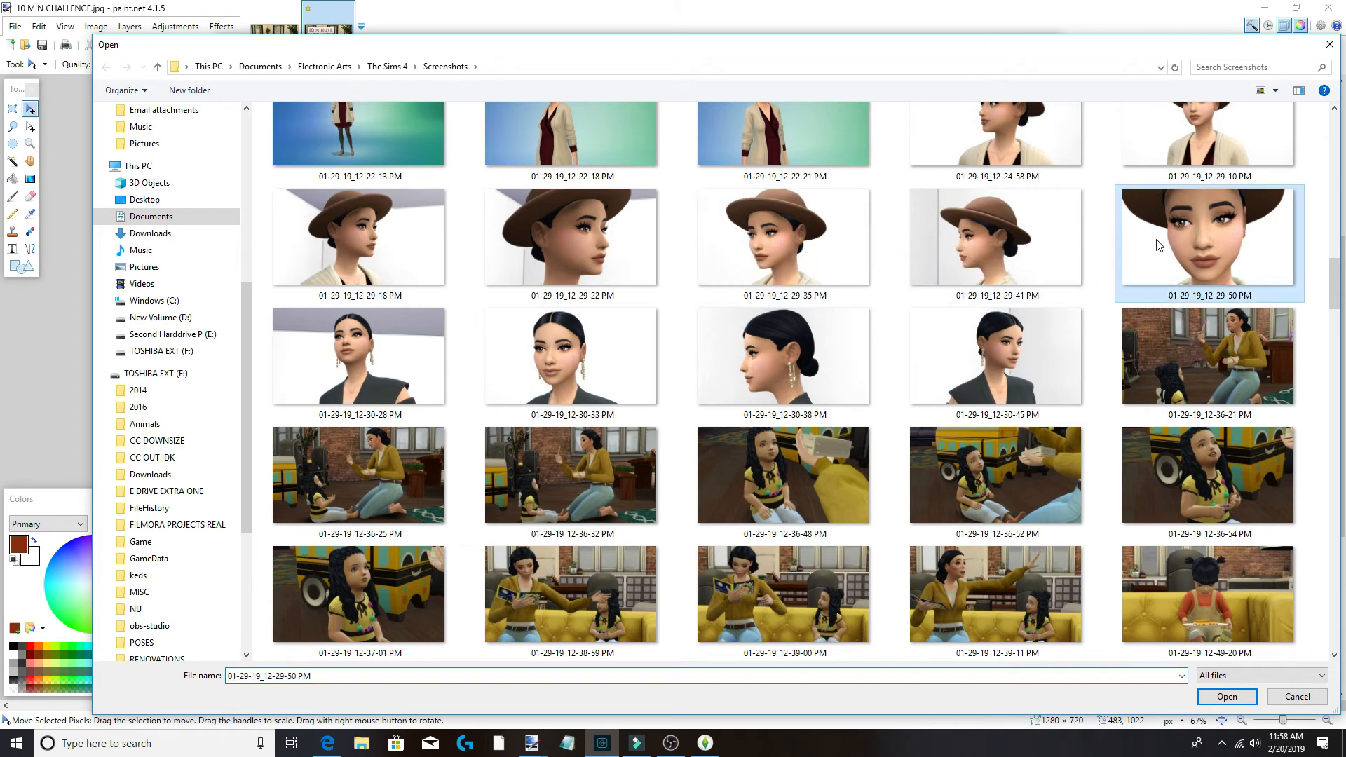
{"action": "left_click", "coordinate": [1226, 697]}
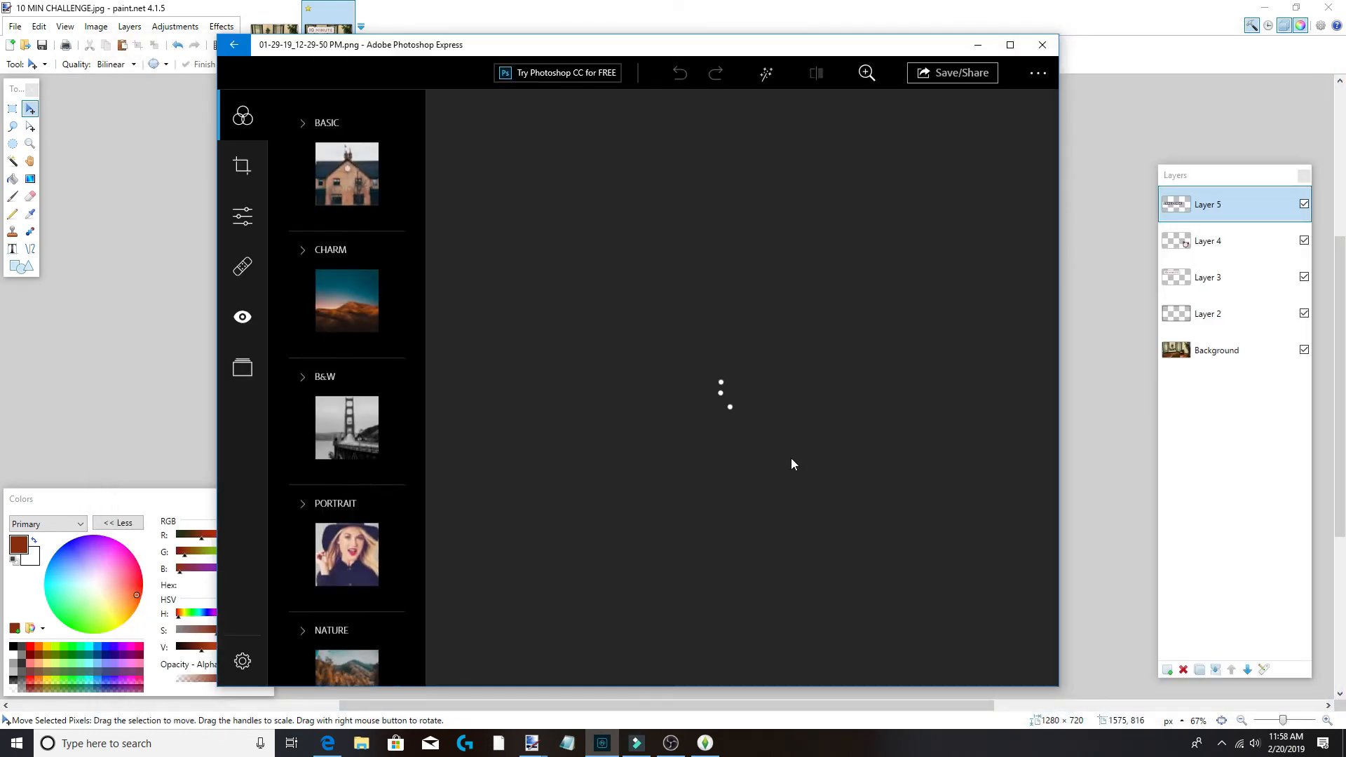
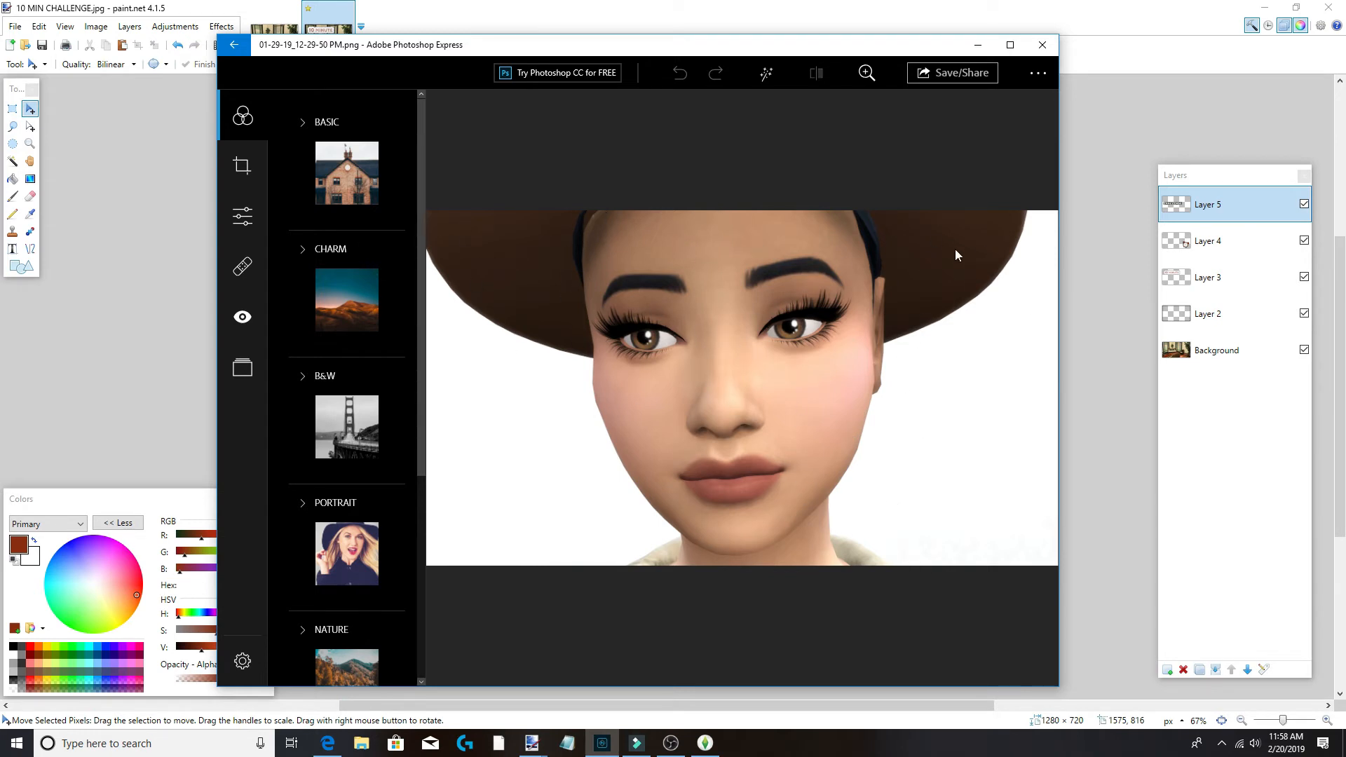
Raise the portrait's Exposure and Contrast slightly above their midpoints in the Light corrections.
{"action": "left_click", "coordinate": [242, 216]}
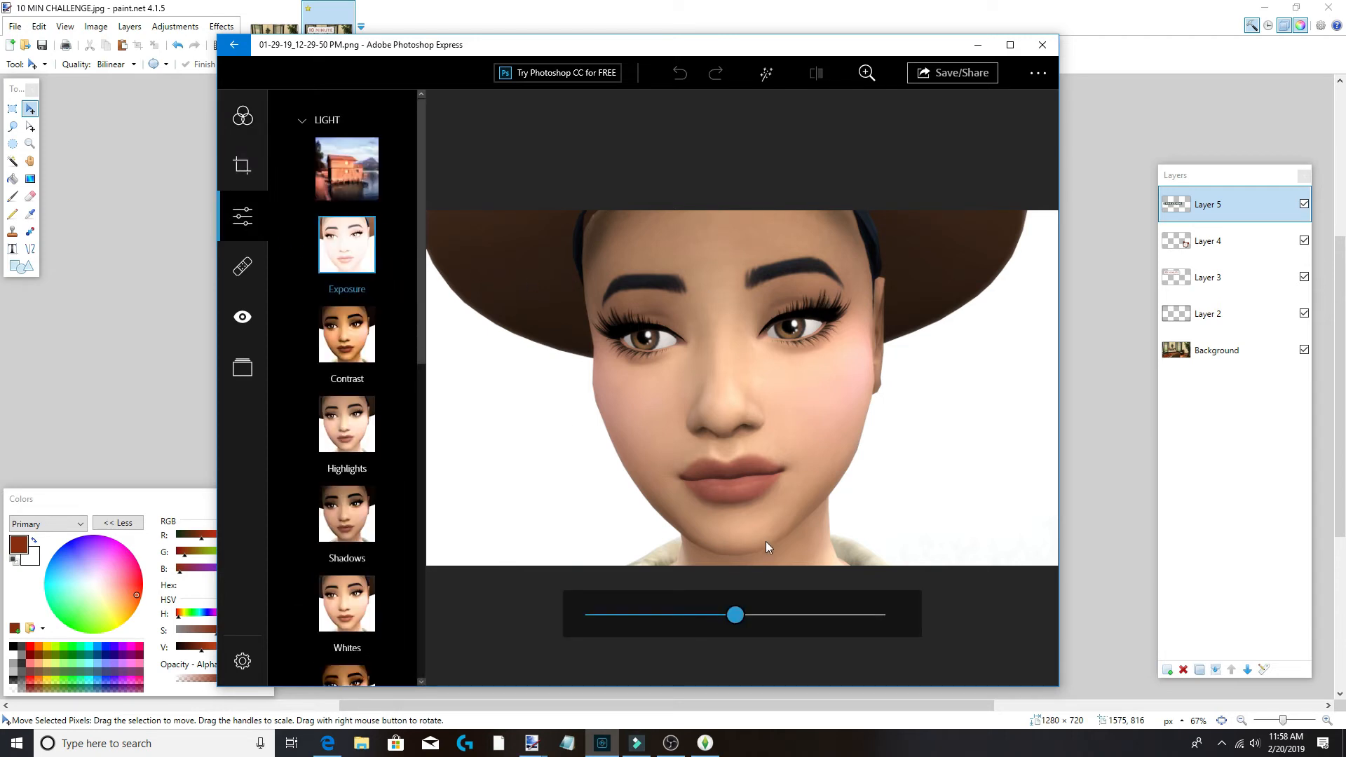
{"action": "mouse_move", "coordinate": [742, 616]}
{"action": "left_mouse_down"}
{"action": "mouse_move", "coordinate": [772, 627]}
{"action": "mouse_move", "coordinate": [746, 624]}
{"action": "left_mouse_up"}
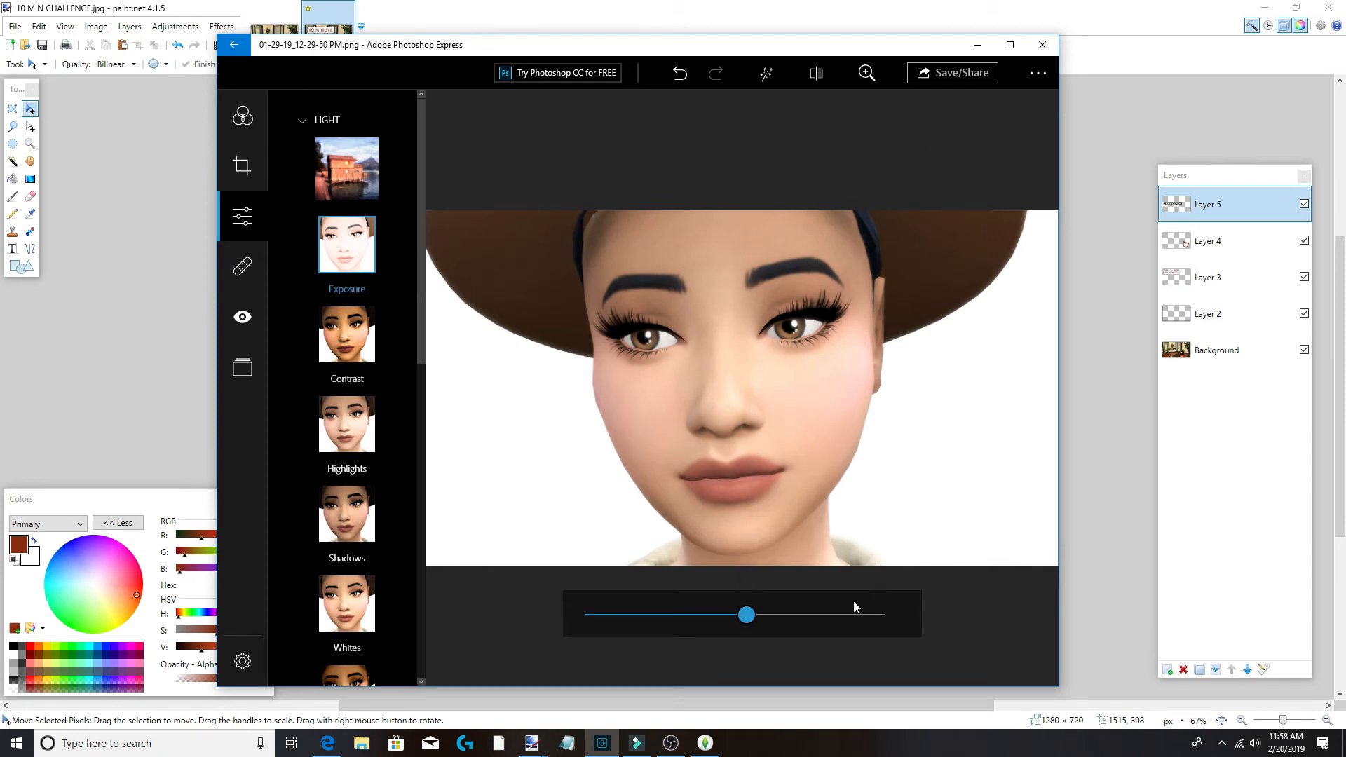
{"action": "mouse_move", "coordinate": [747, 615]}
{"action": "left_mouse_down"}
{"action": "mouse_move", "coordinate": [777, 616]}
{"action": "mouse_move", "coordinate": [751, 617]}
{"action": "left_mouse_up"}
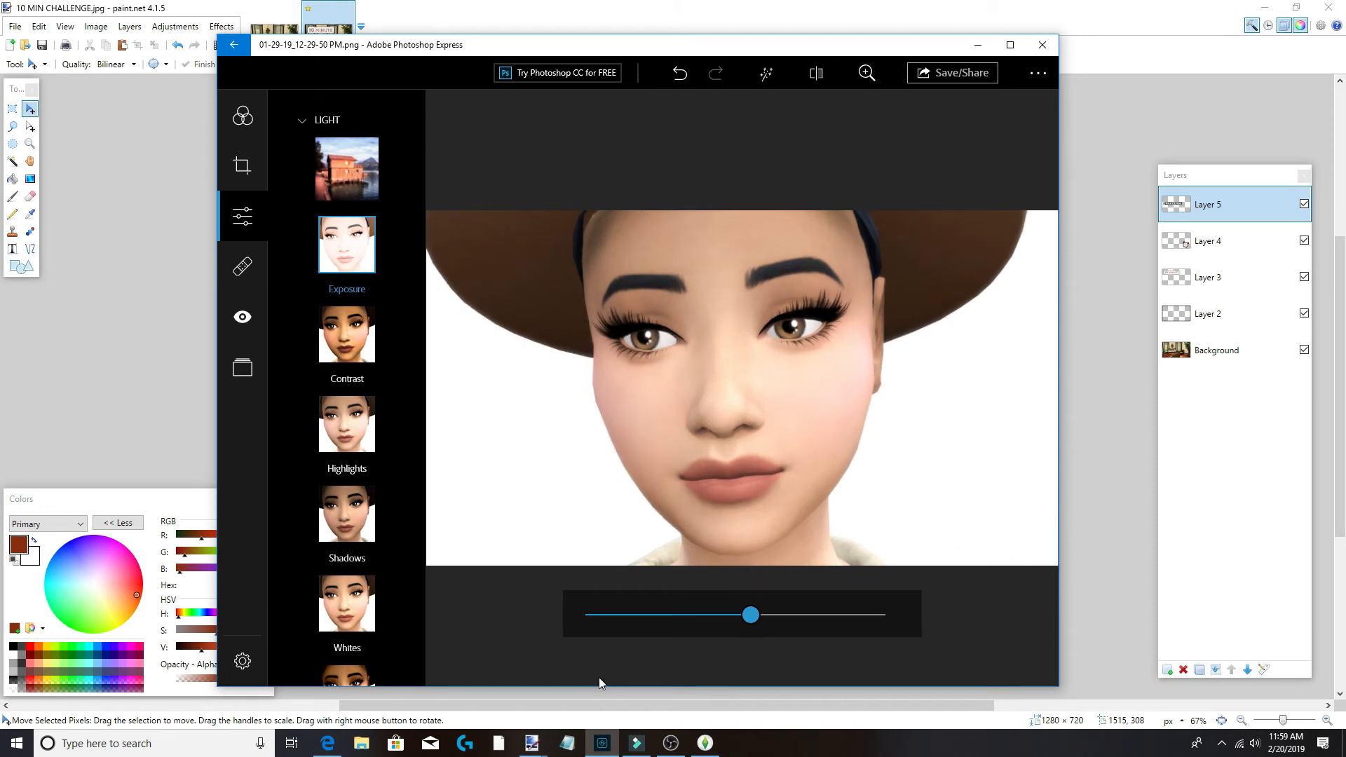
{"action": "left_click", "coordinate": [353, 331]}
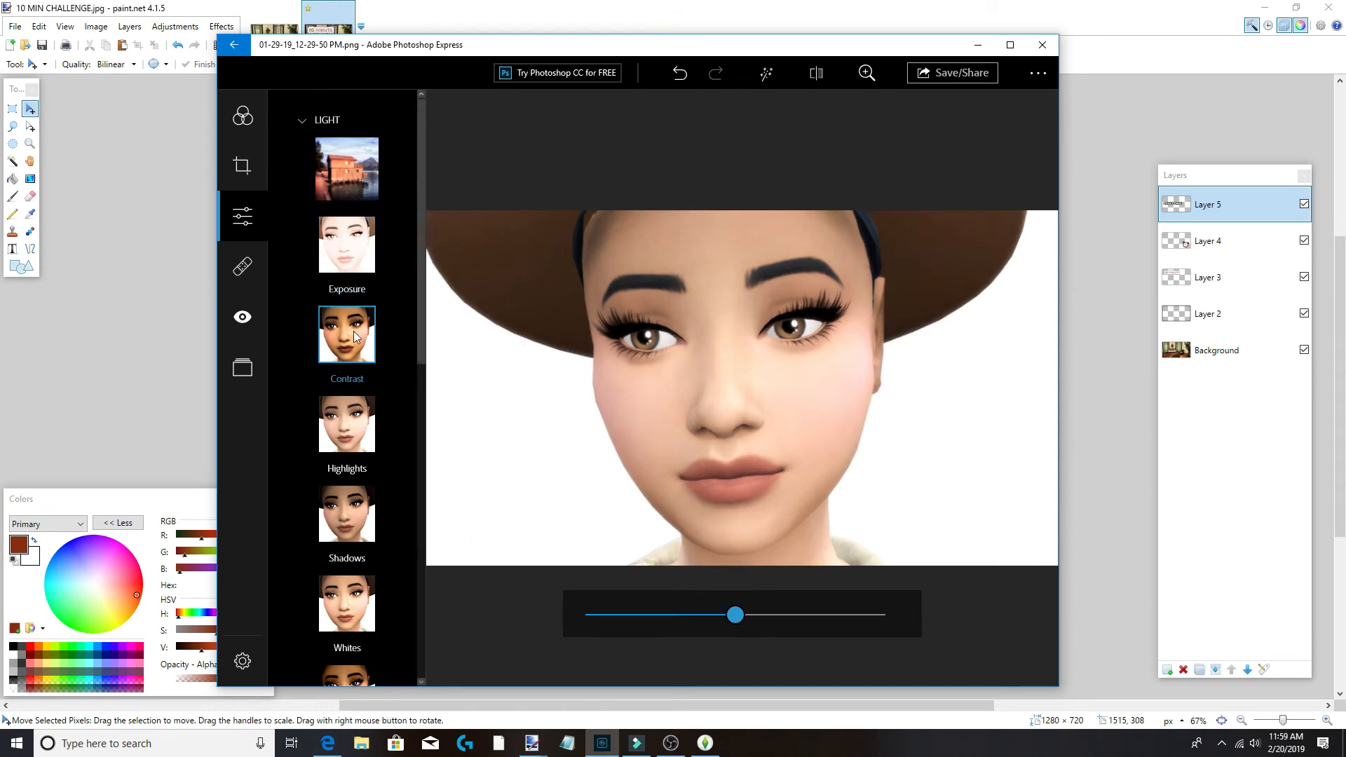
{"action": "left_click_drag", "start_coordinate": [747, 616], "coordinate": [770, 616]}
Increase the portrait's Vibrance slightly in the Color corrections.
{"action": "scroll", "coordinate": [393, 444], "scroll_direction": "down", "scroll_amount": 1}
{"action": "scroll", "coordinate": [392, 446], "scroll_direction": "down", "scroll_amount": 6}
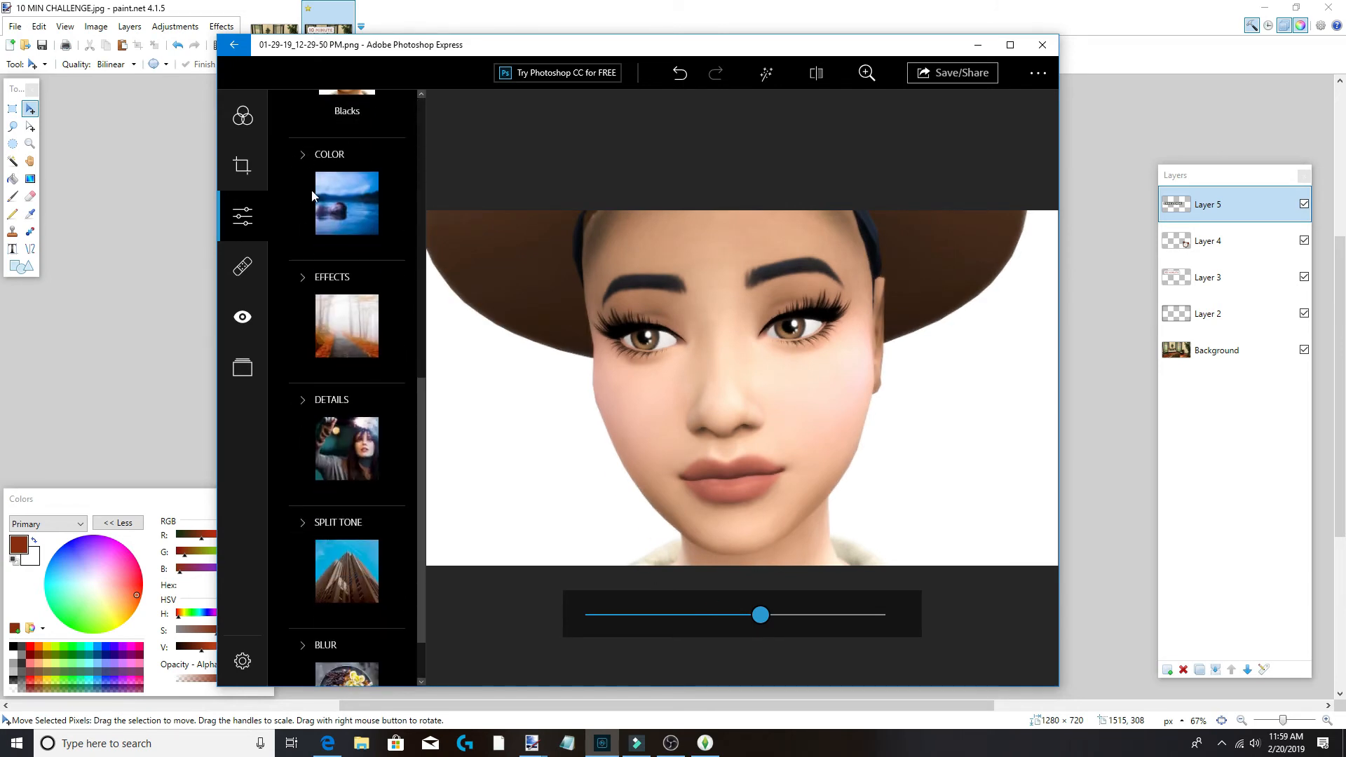
{"action": "left_click", "coordinate": [295, 155]}
{"action": "left_click", "coordinate": [347, 435]}
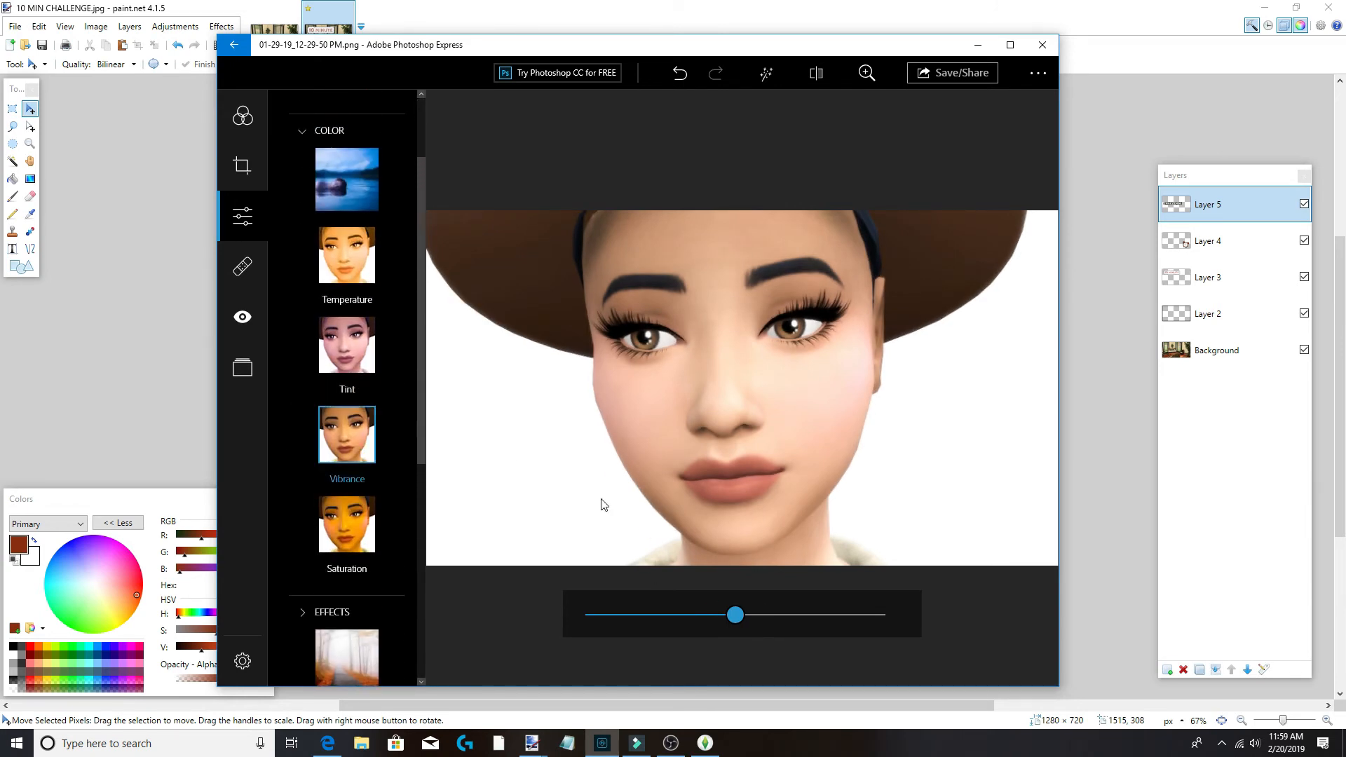
{"action": "left_click_drag", "start_coordinate": [744, 621], "coordinate": [773, 632]}
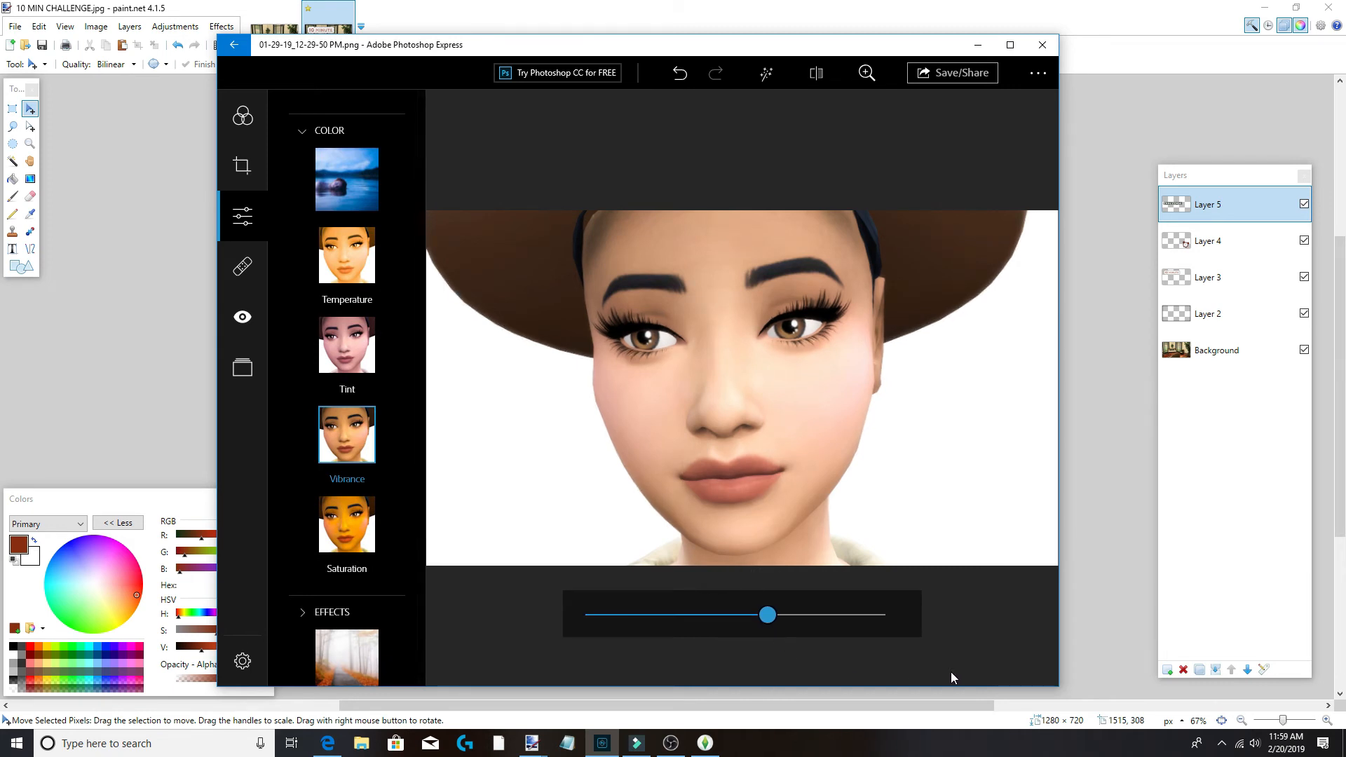
Save the edited portrait as a new JPEG named "TUT" in the edits folder, without replacing the existing edited file.
{"action": "left_click", "coordinate": [937, 83]}
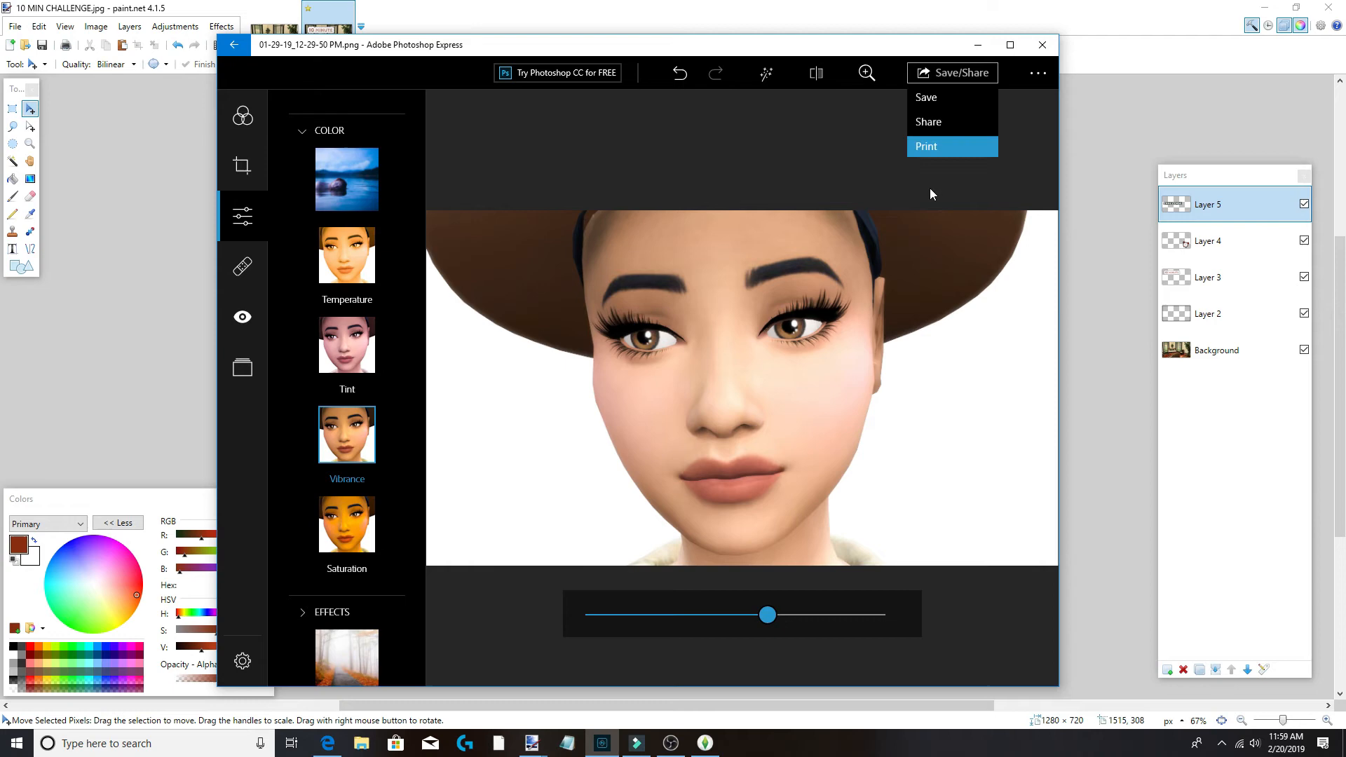
{"action": "left_click", "coordinate": [923, 99]}
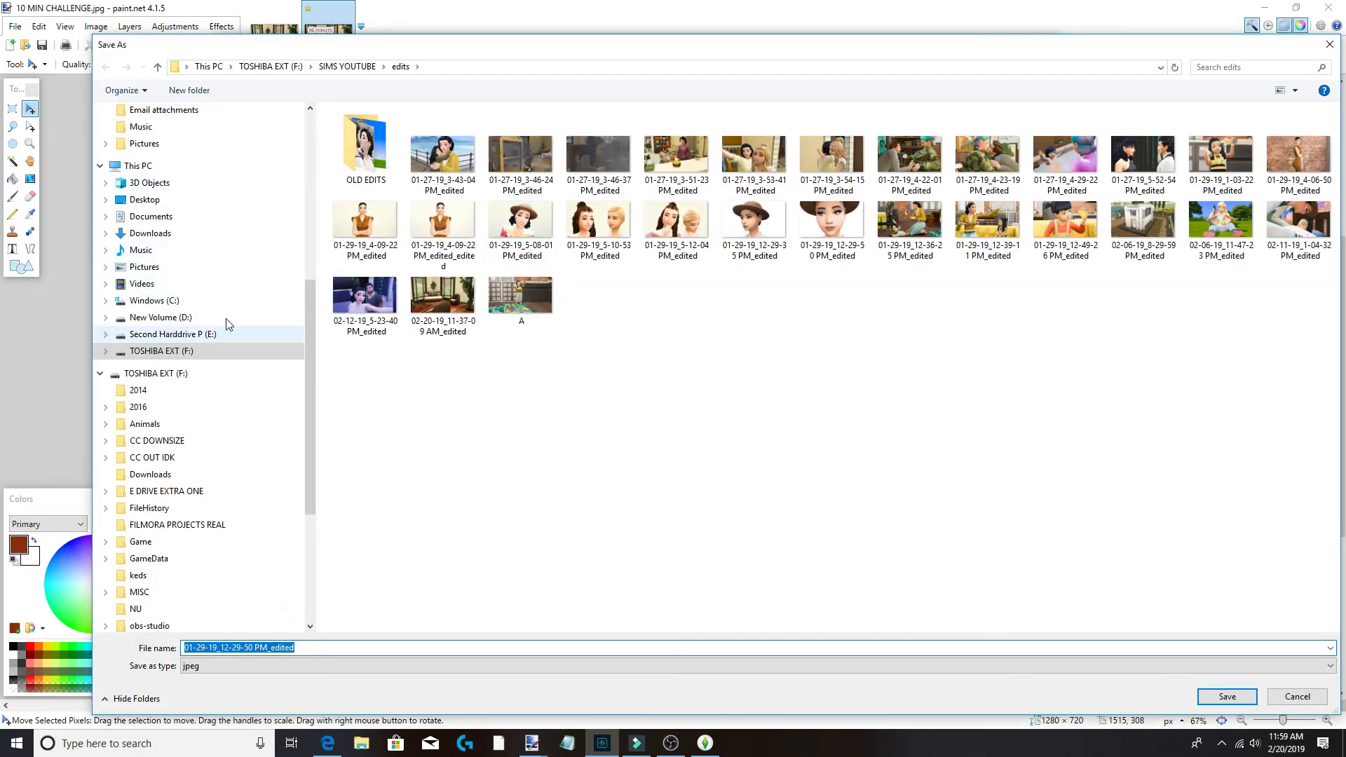
{"action": "left_click", "coordinate": [1227, 697]}
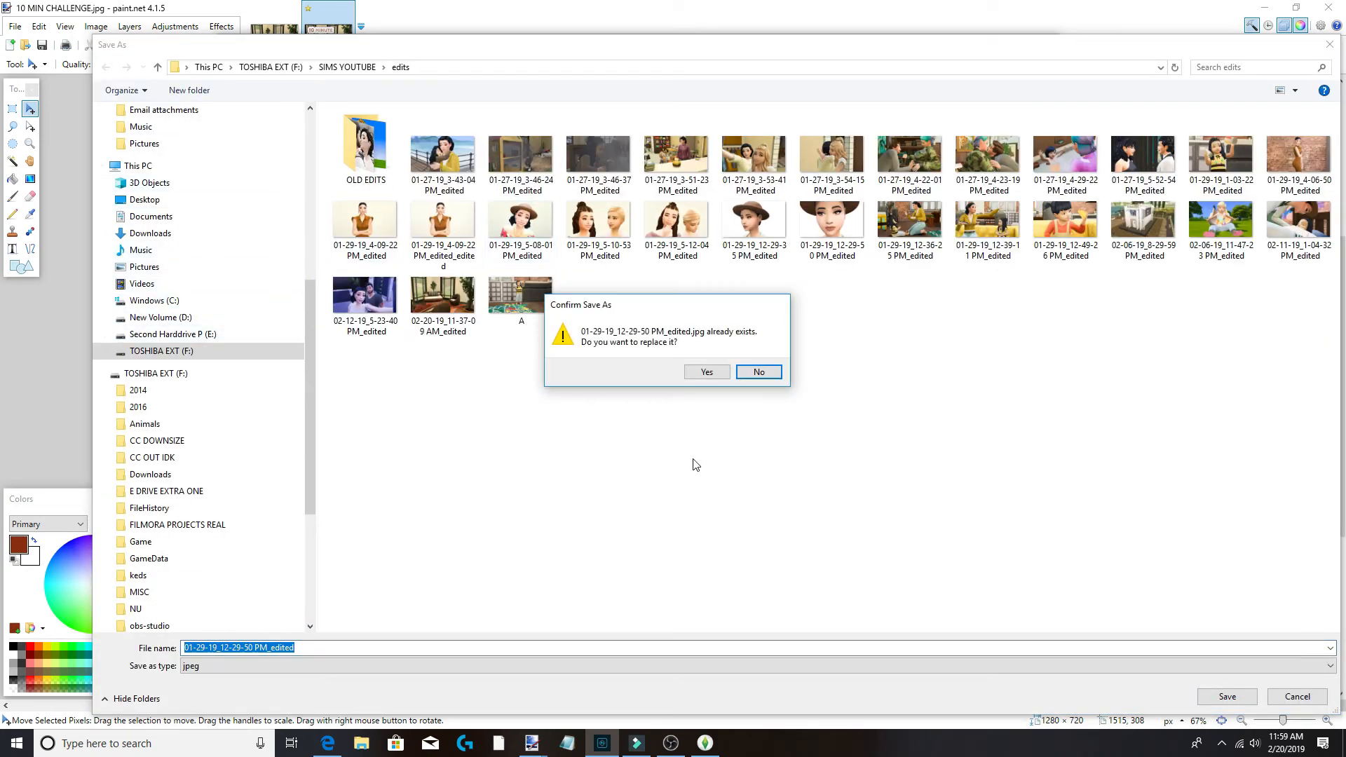
{"action": "left_click", "coordinate": [757, 372]}
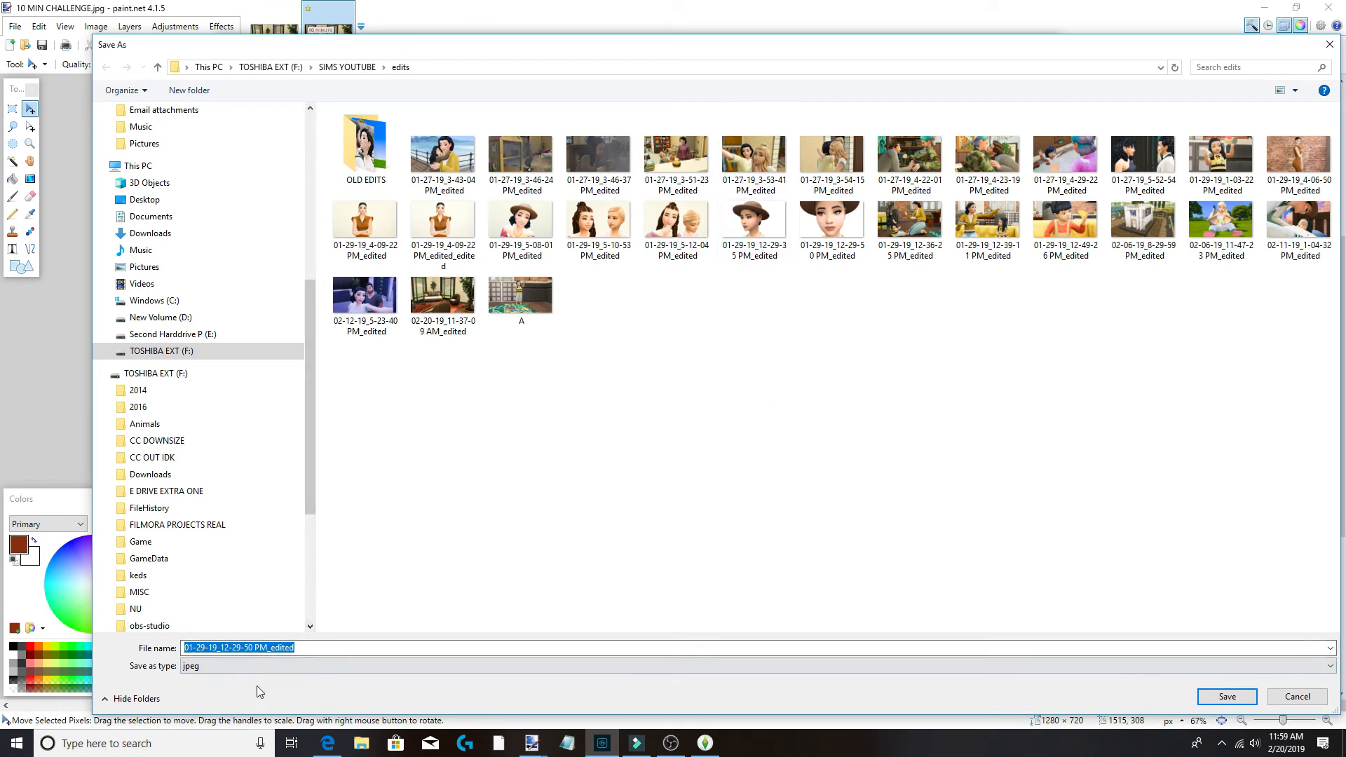
{"action": "type", "text": "TUT"}
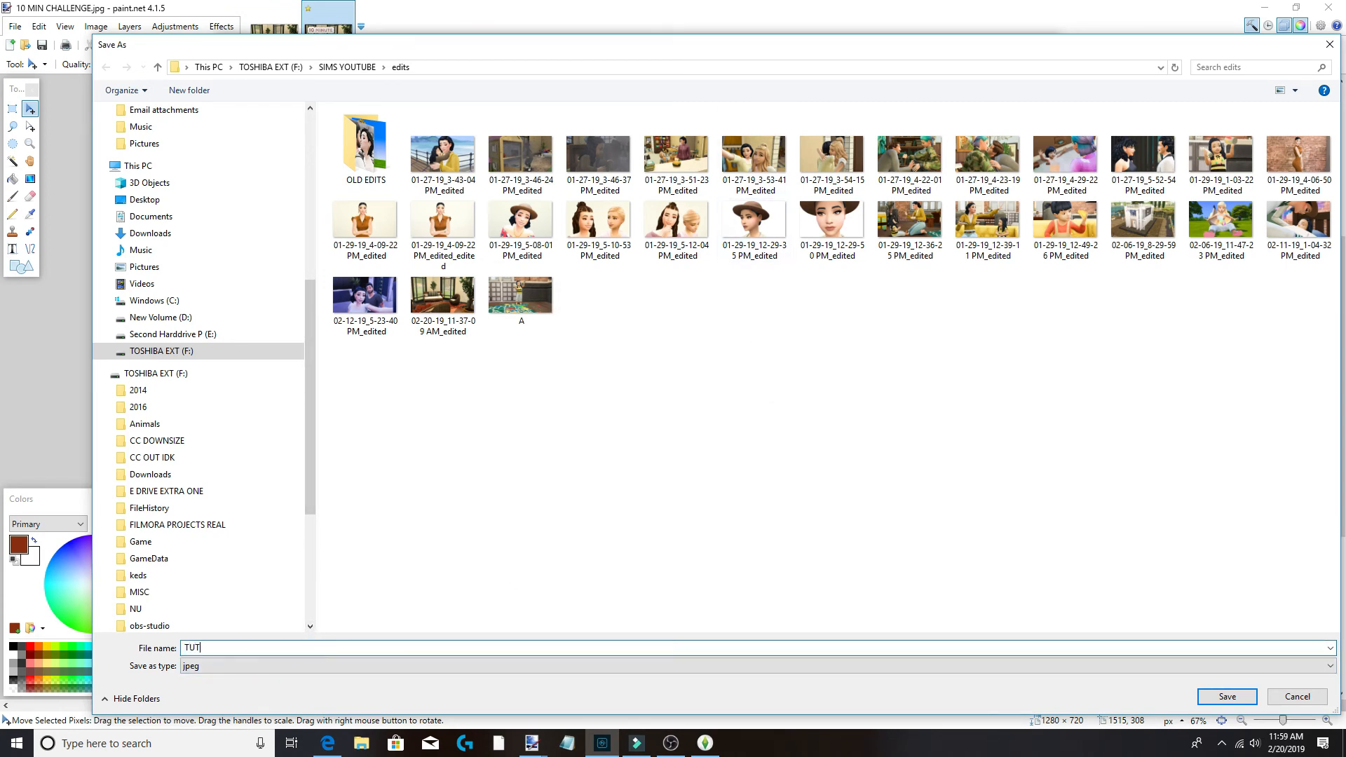
{"action": "left_click", "coordinate": [1225, 700]}
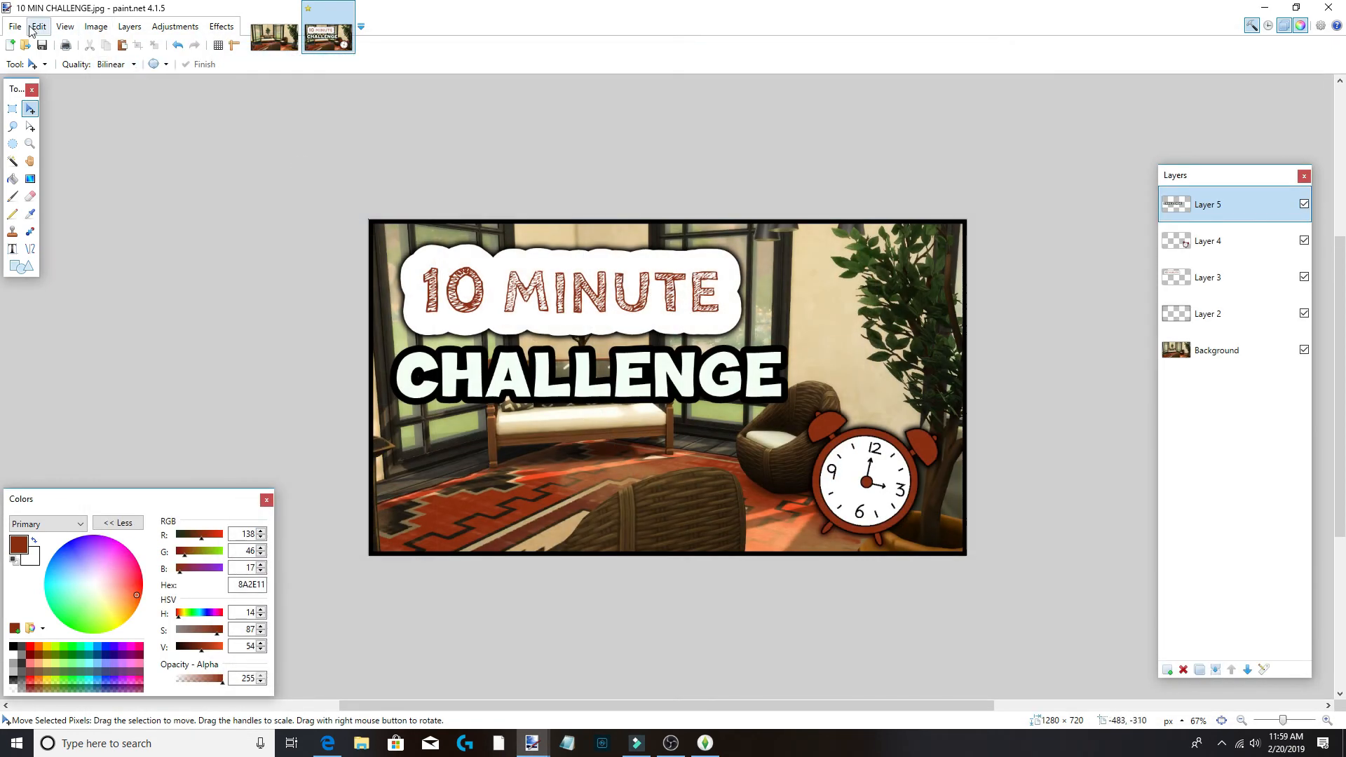
Reopen the recent file 10 MIN CHALLENGE.jpg in paint.net and check its pixel dimensions in the Resize settings without resizing it.
{"action": "left_click", "coordinate": [20, 27]}
{"action": "mouse_move", "coordinate": [37, 83]}
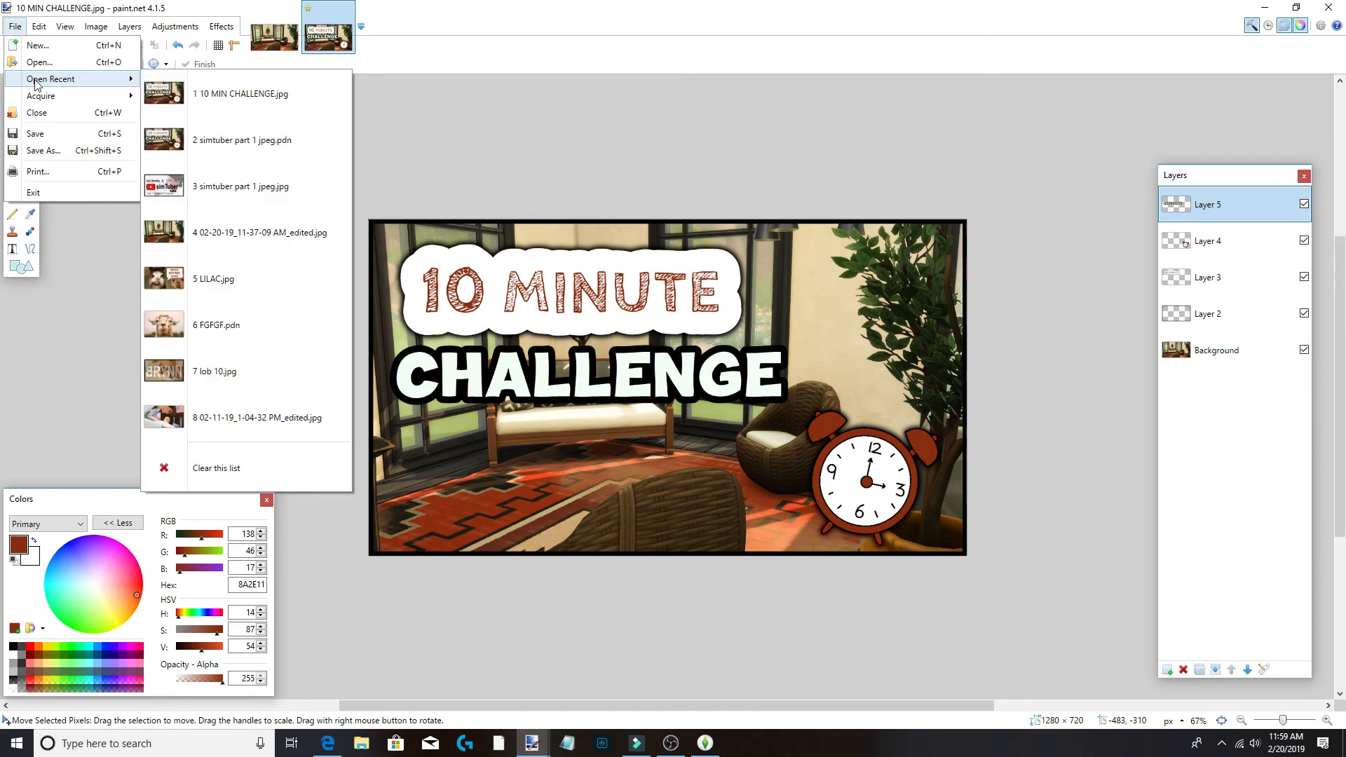
{"action": "left_click", "coordinate": [249, 94]}
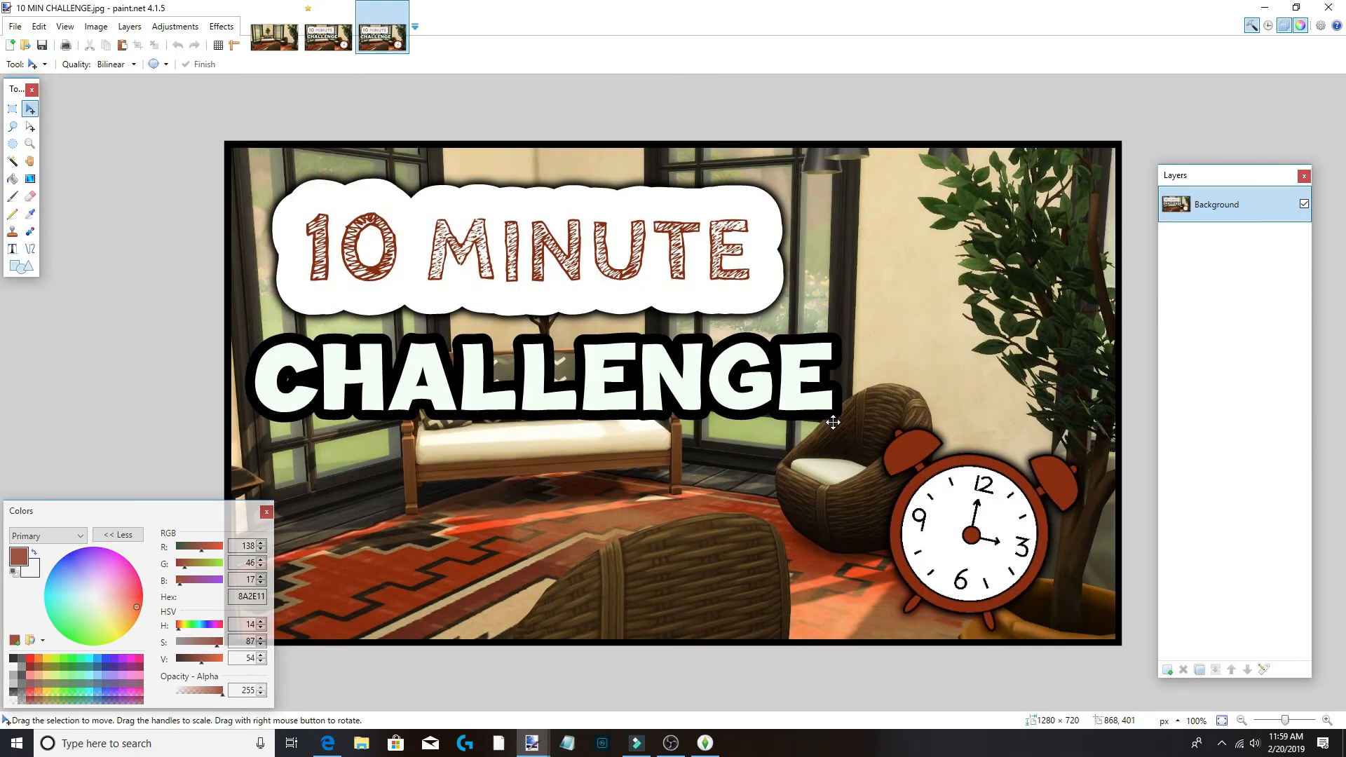
{"action": "key", "text": "ctrl+r"}
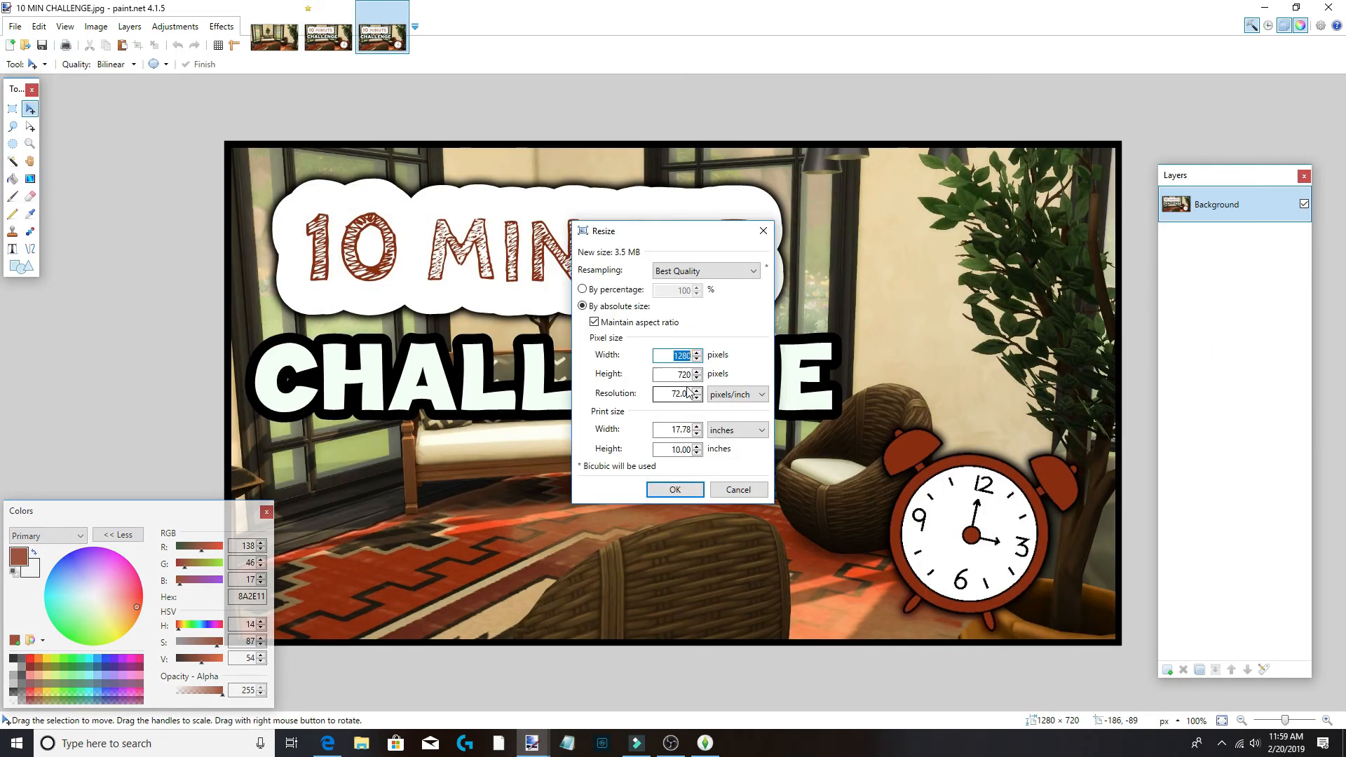
{"action": "left_click", "coordinate": [739, 490]}
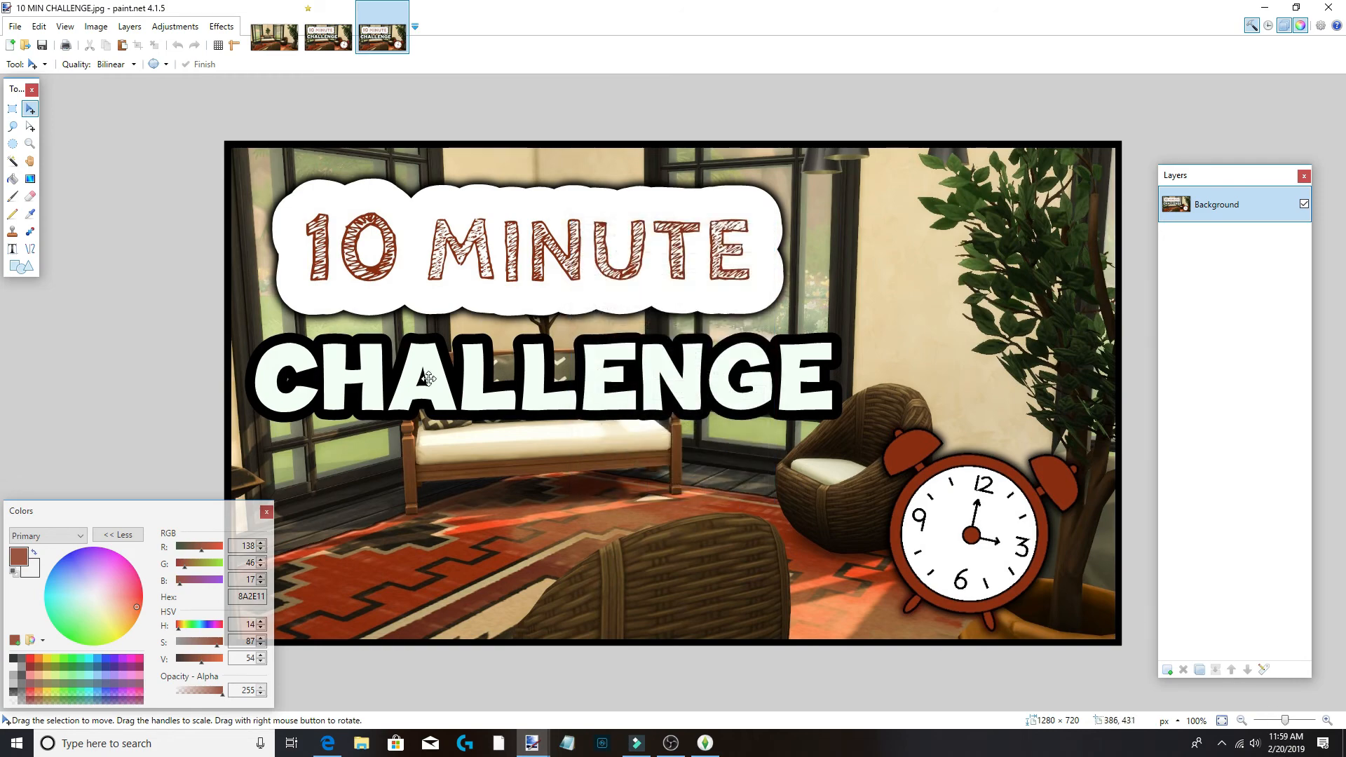
Open the TUT image from the edits folder under SIMS YOUTUBE.
{"action": "left_click", "coordinate": [10, 28]}
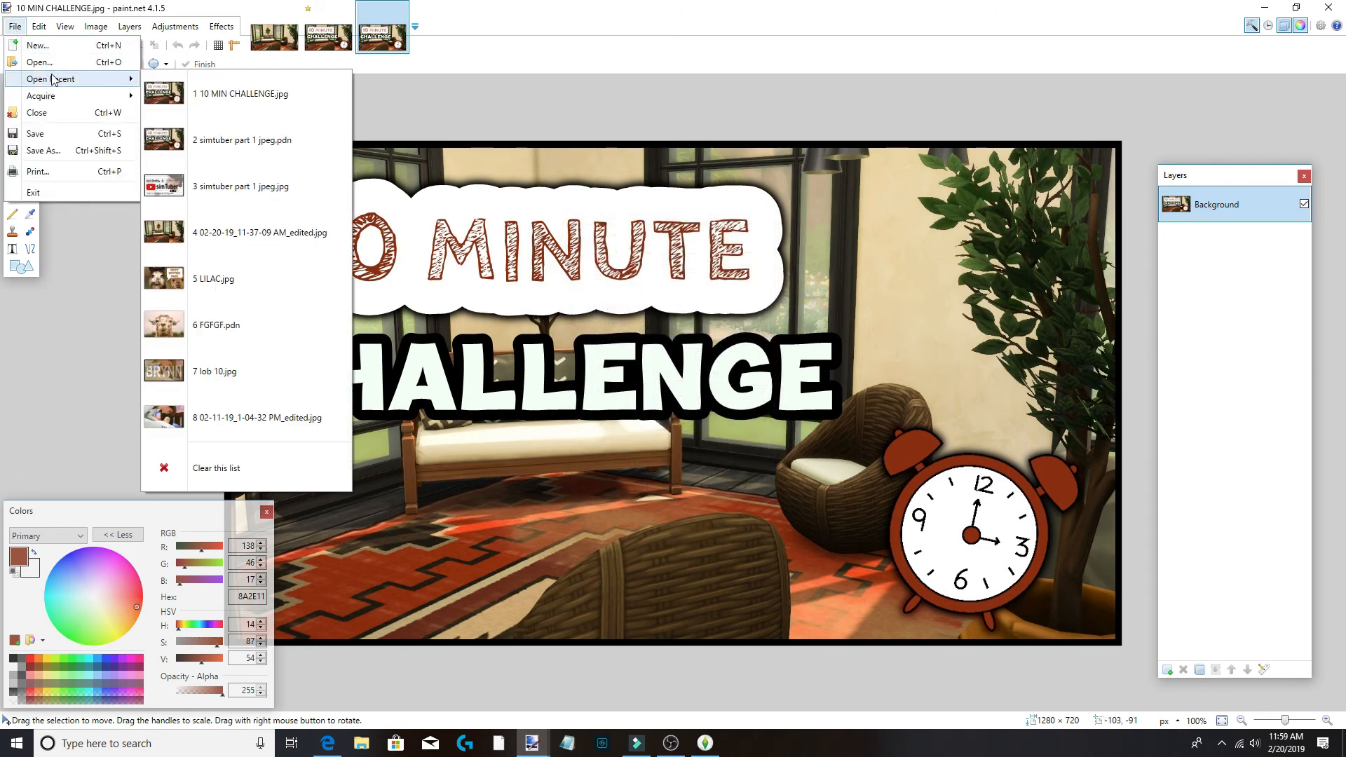
{"action": "left_click", "coordinate": [53, 61]}
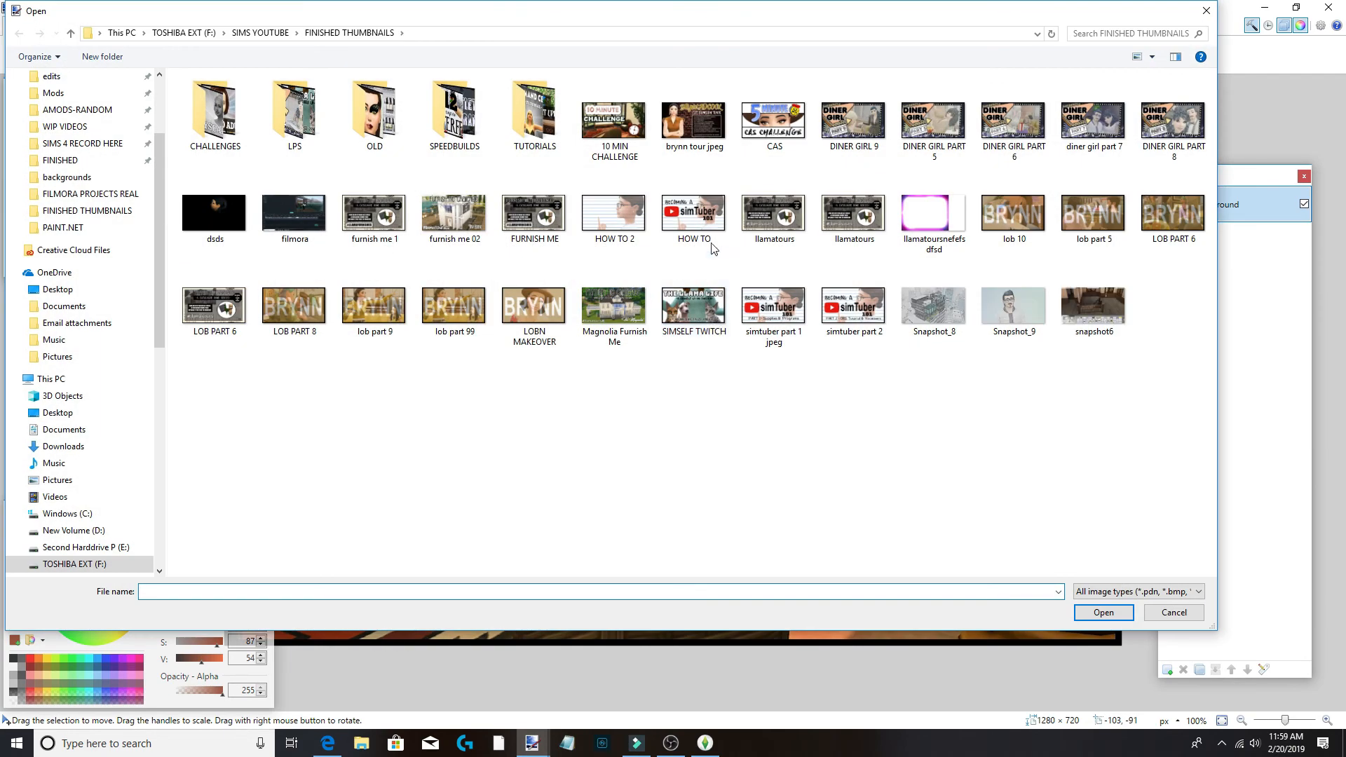
{"action": "left_click", "coordinate": [70, 34]}
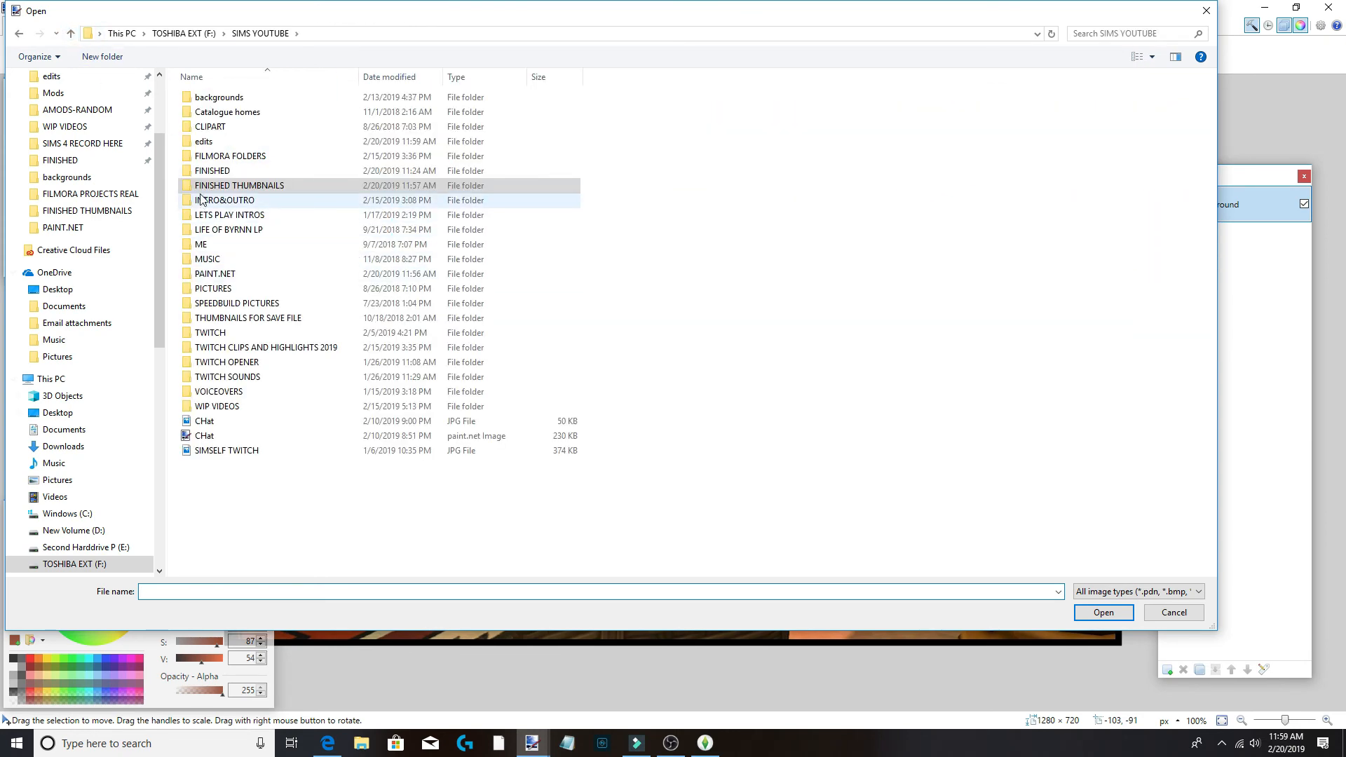
{"action": "left_click", "coordinate": [211, 144]}
{"action": "double_click", "coordinate": [210, 143]}
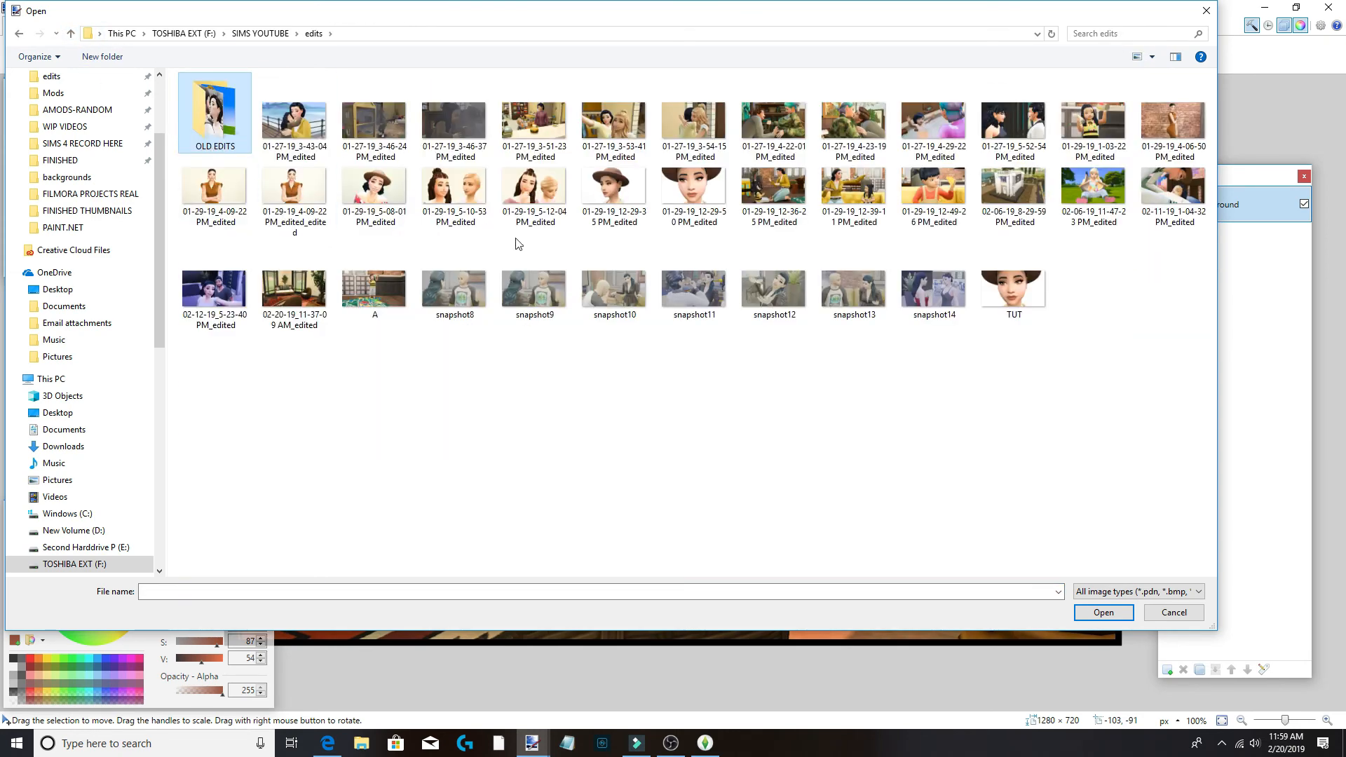
{"action": "left_click", "coordinate": [1014, 289]}
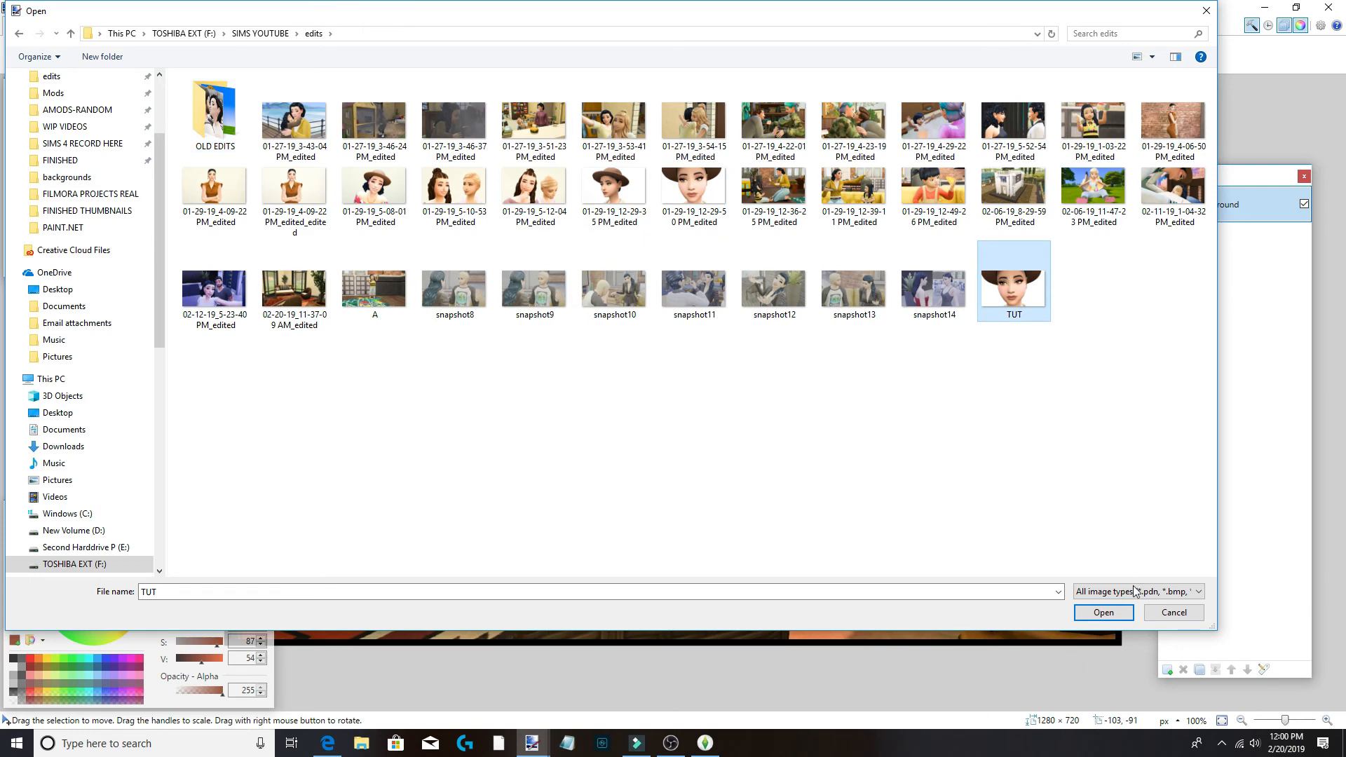
{"action": "left_click", "coordinate": [1104, 612]}
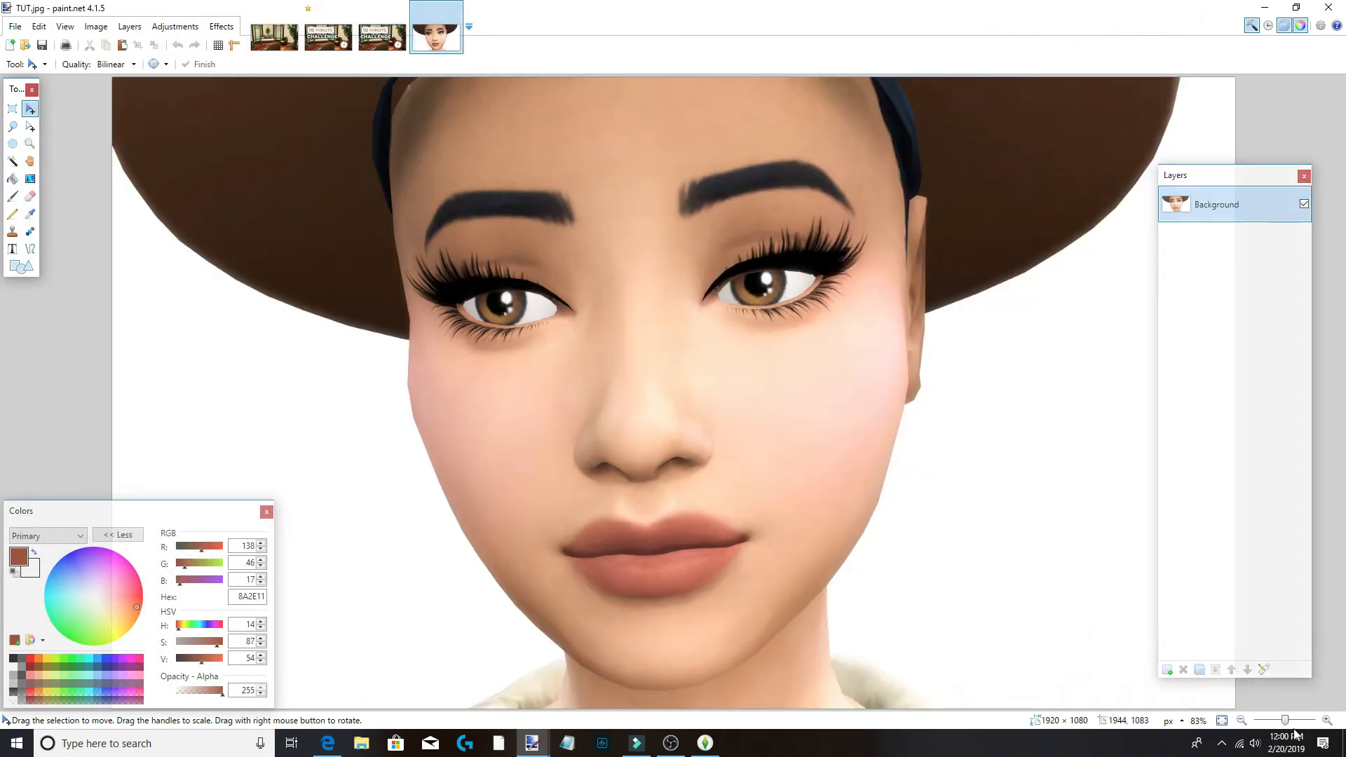
Erase the white background on both sides of the portrait using the Magic Wand at 19% tolerance.
{"action": "left_click_drag", "start_coordinate": [1286, 721], "coordinate": [1282, 721]}
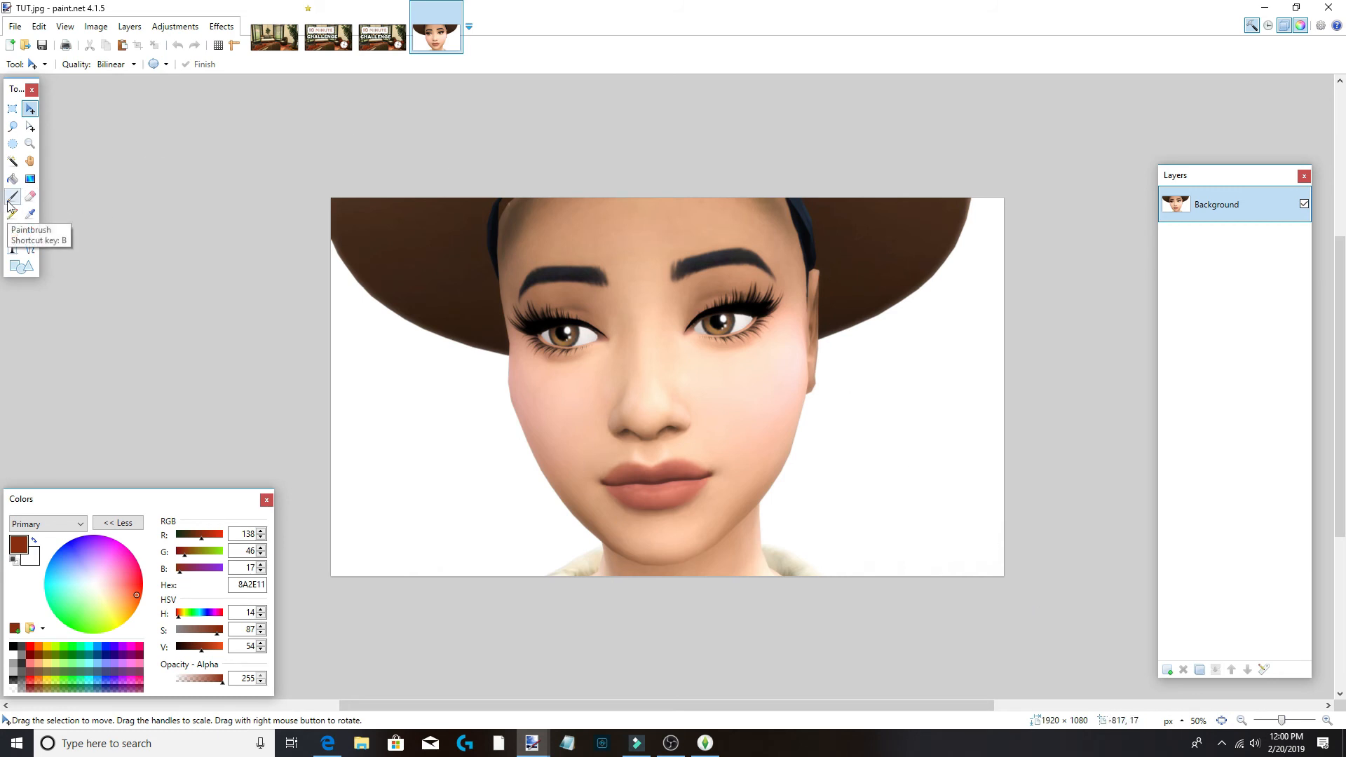
{"action": "left_click", "coordinate": [13, 162]}
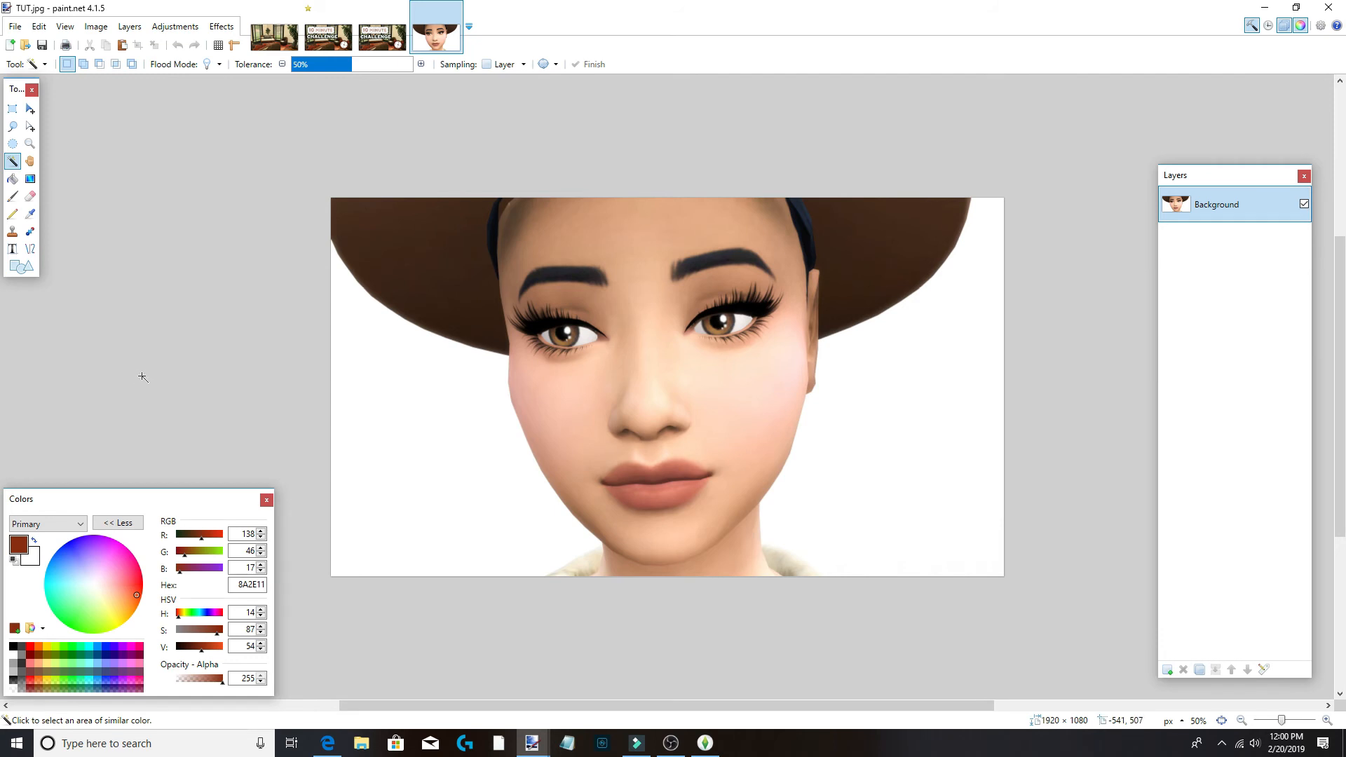
{"action": "left_click", "coordinate": [117, 523]}
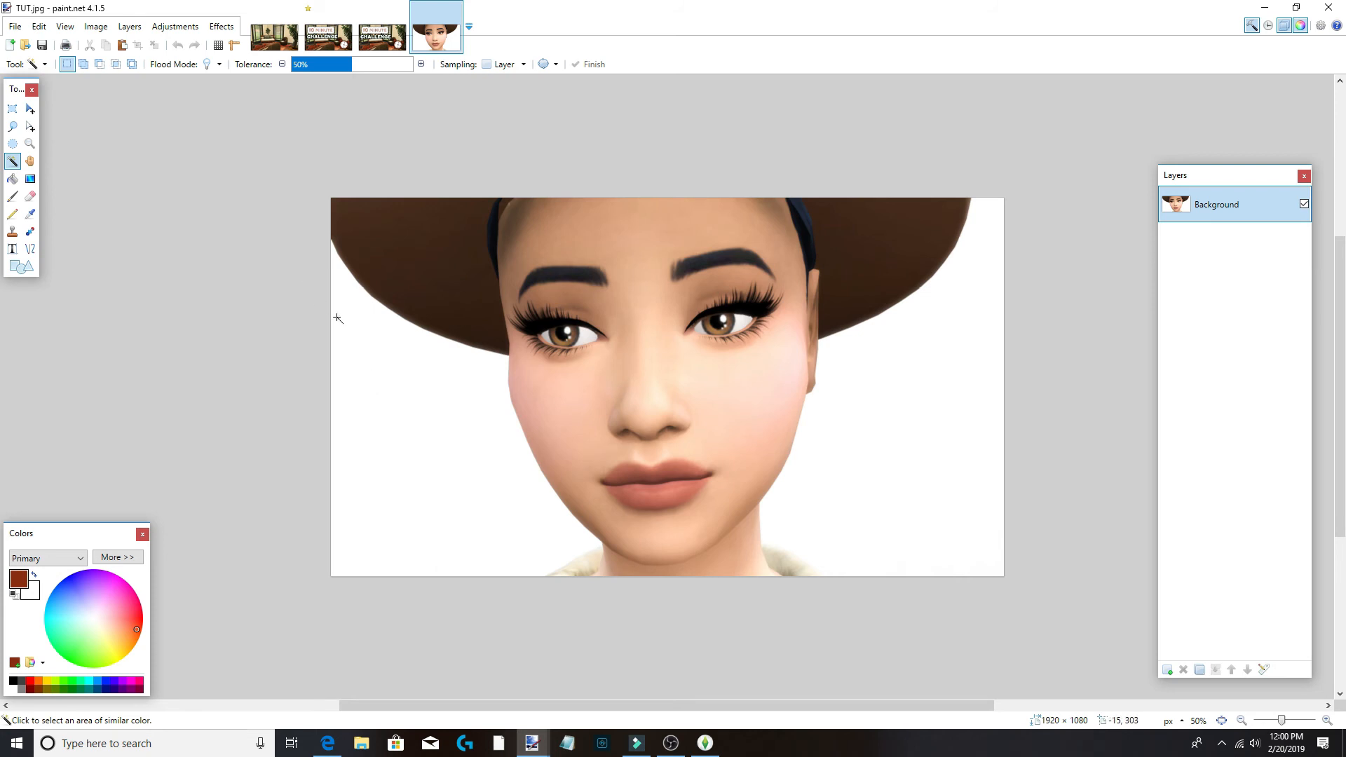
{"action": "left_click", "coordinate": [473, 491]}
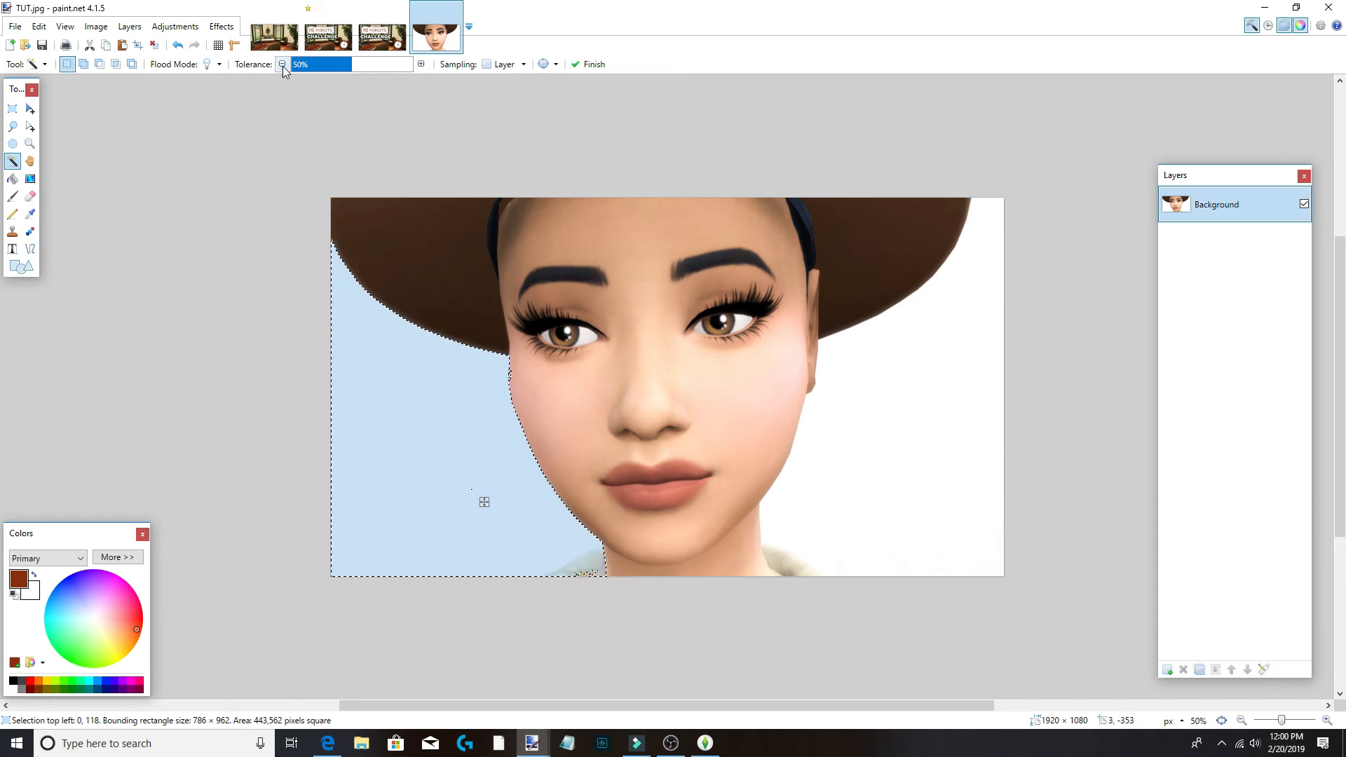
{"action": "left_click", "coordinate": [338, 66]}
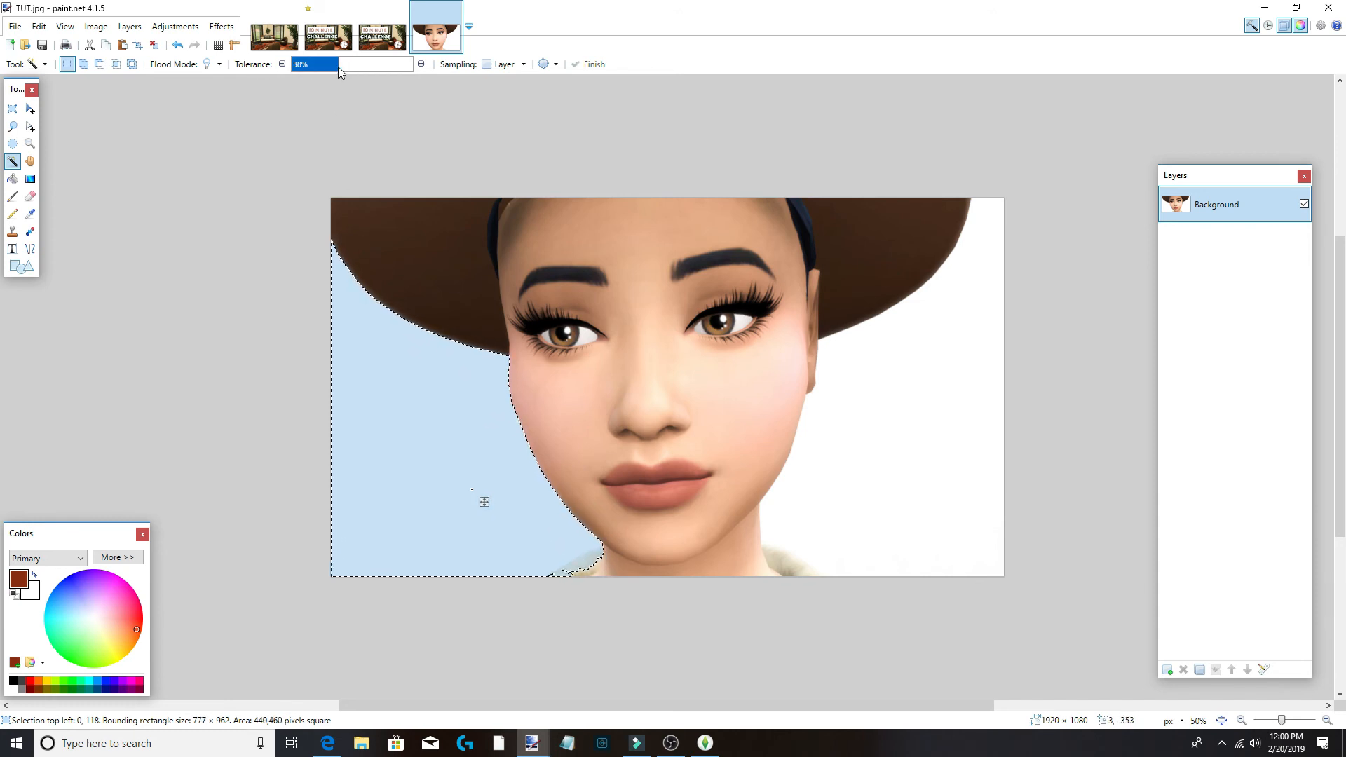
{"action": "left_click", "coordinate": [334, 66]}
{"action": "left_click", "coordinate": [319, 68]}
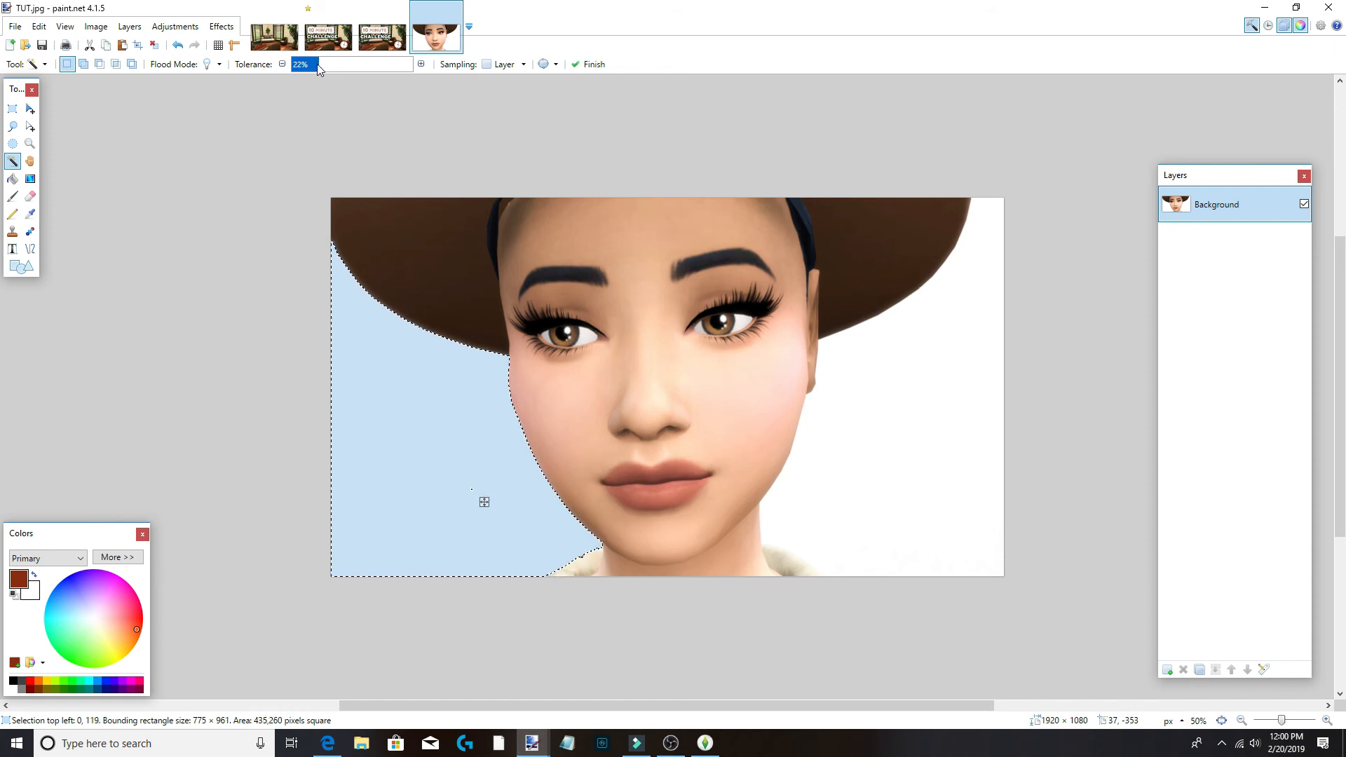
{"action": "left_click", "coordinate": [315, 66]}
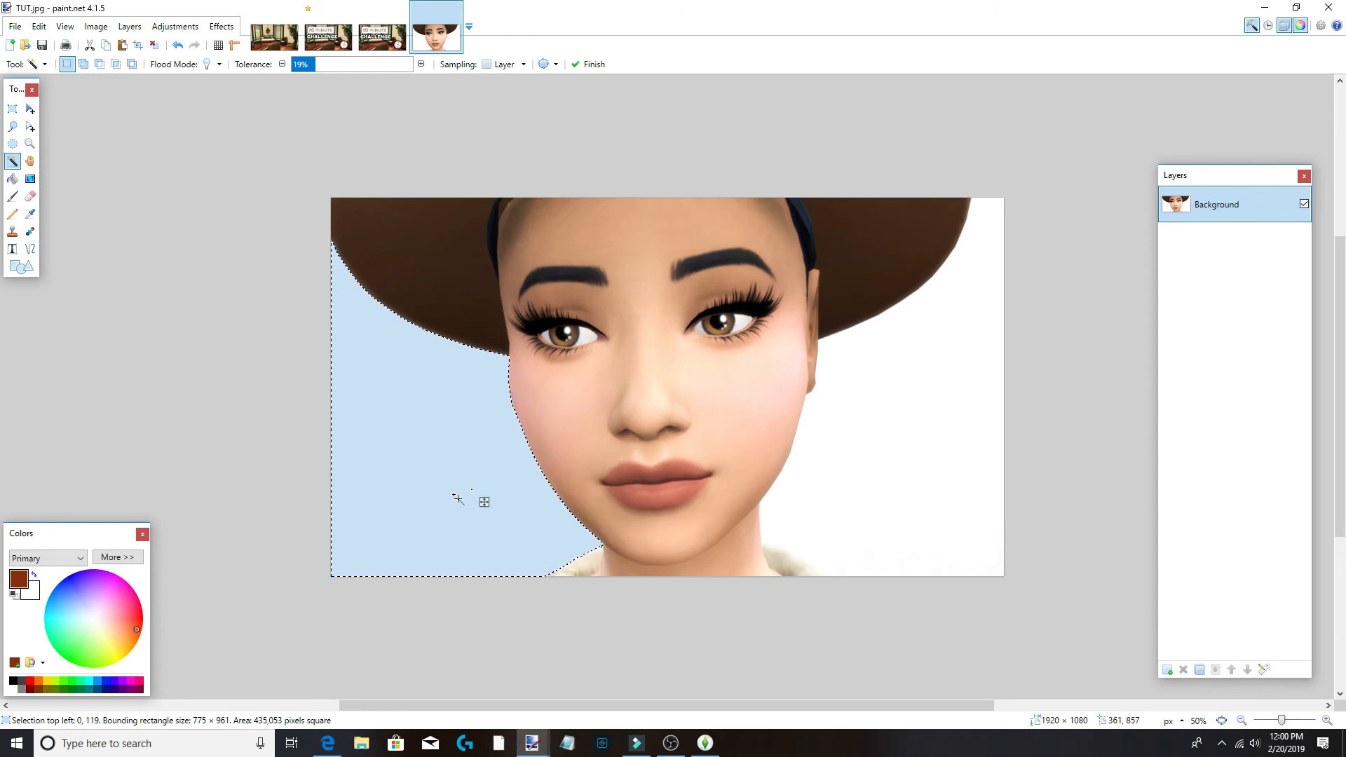
{"action": "key", "text": "Delete"}
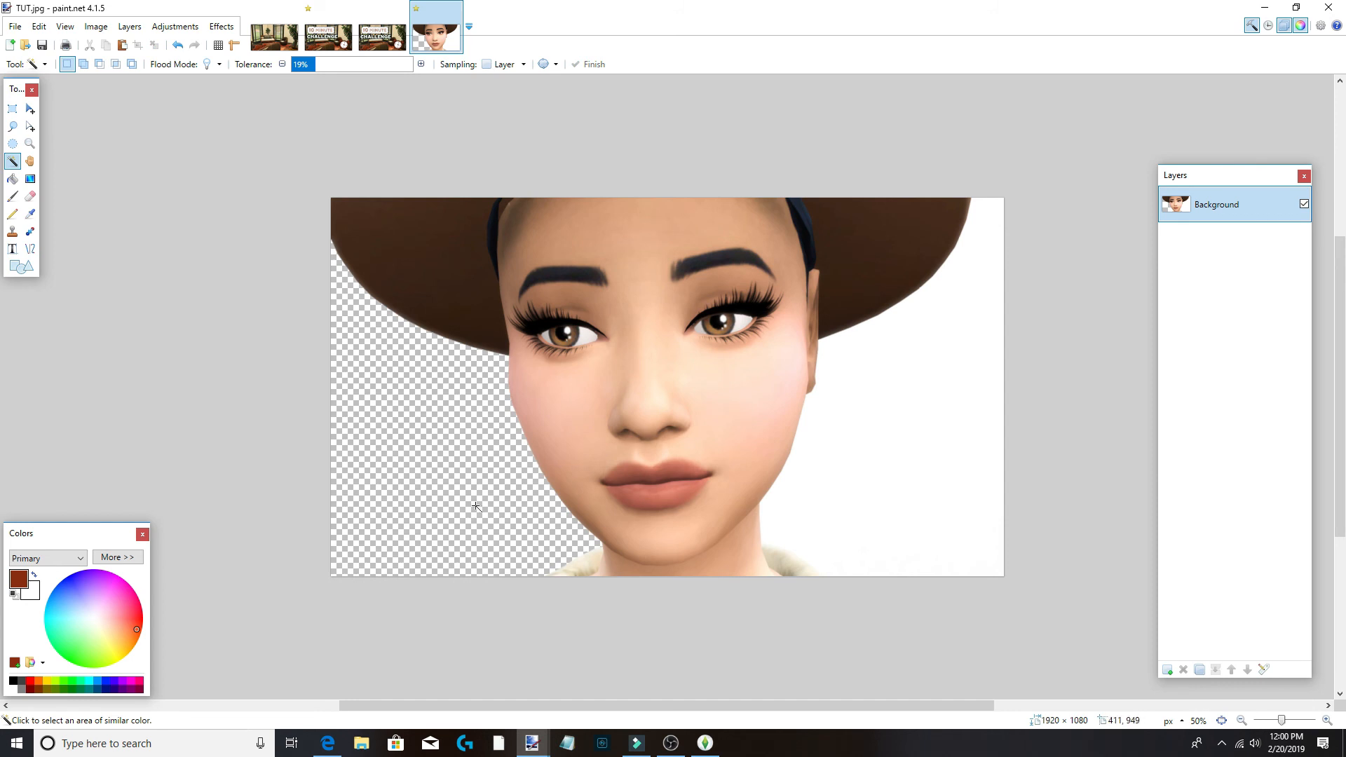
{"action": "left_click", "coordinate": [918, 455]}
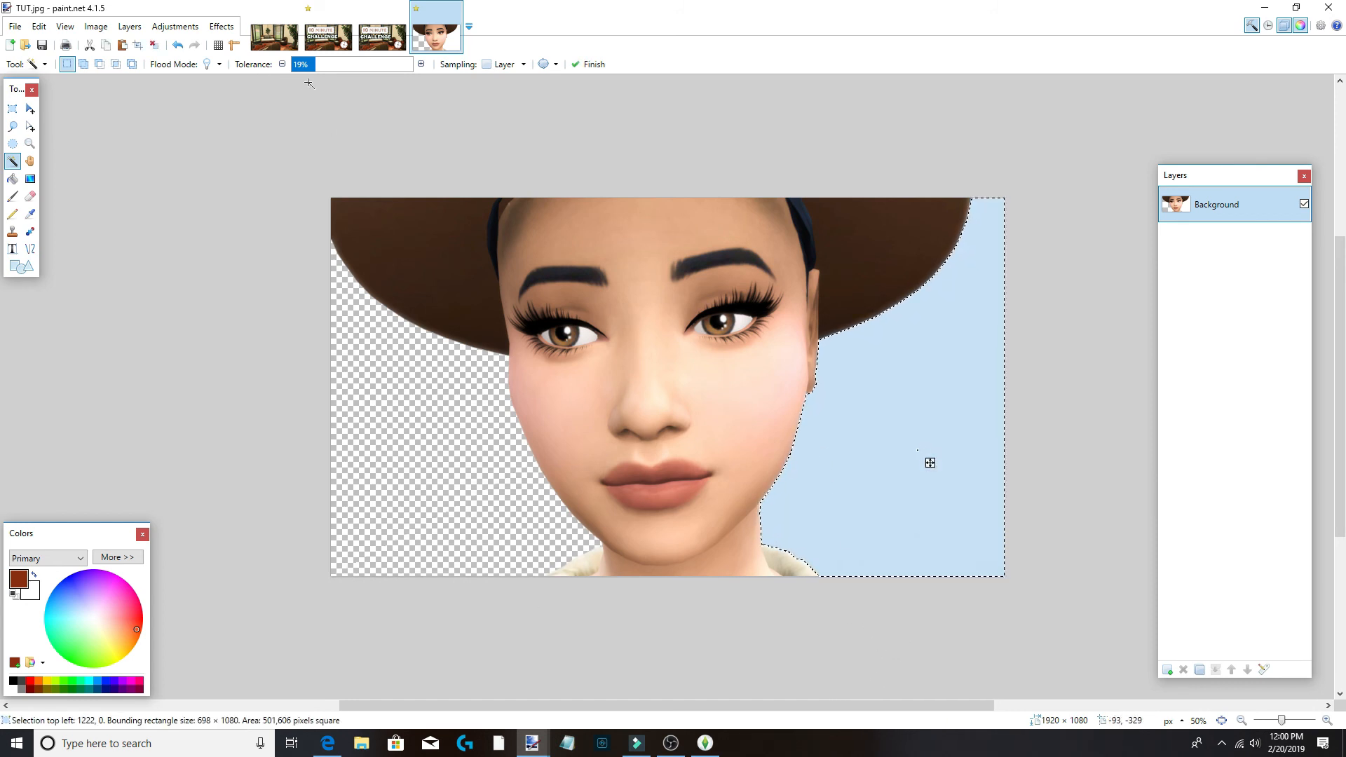
{"action": "key", "text": "Delete"}
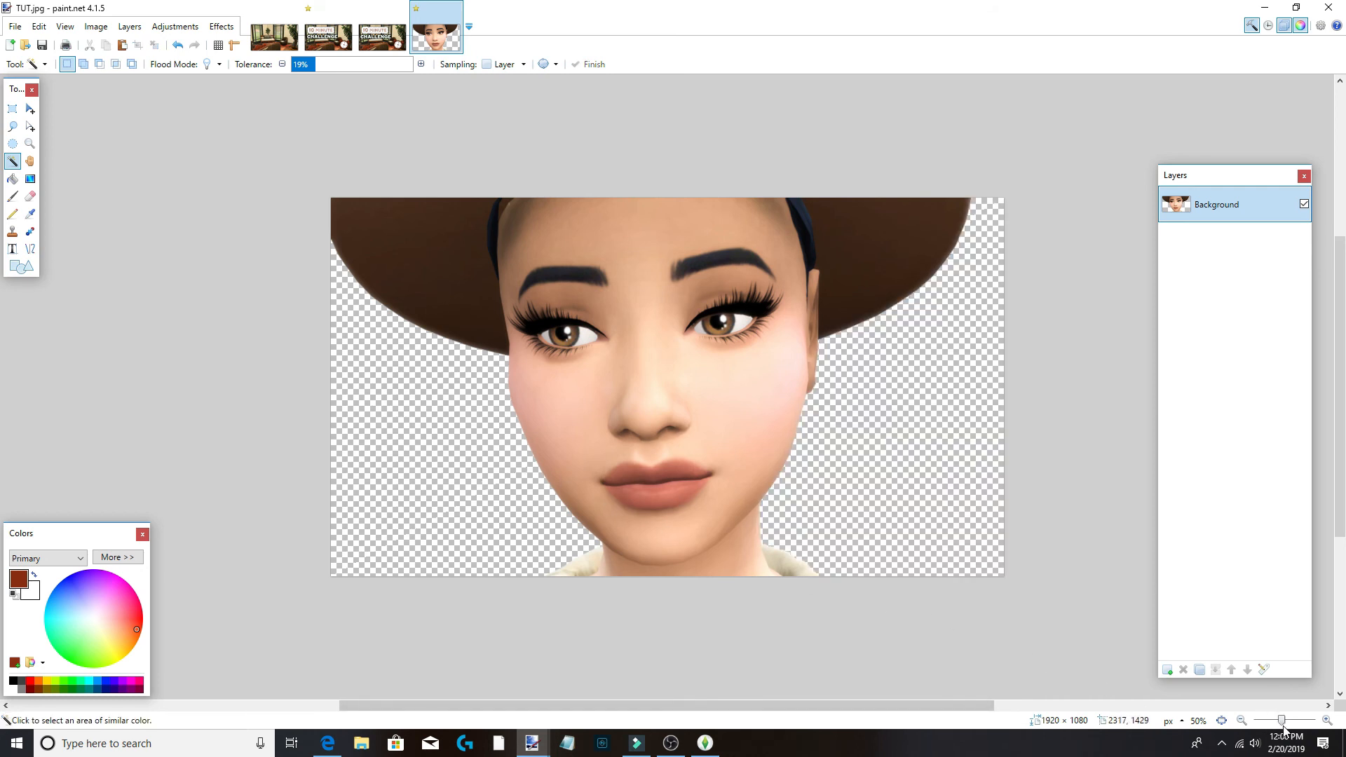
Try selecting parts of the ear with the Magic Wand and erase the patch picked at 20% tolerance.
{"action": "left_click_drag", "start_coordinate": [1286, 723], "coordinate": [1288, 722]}
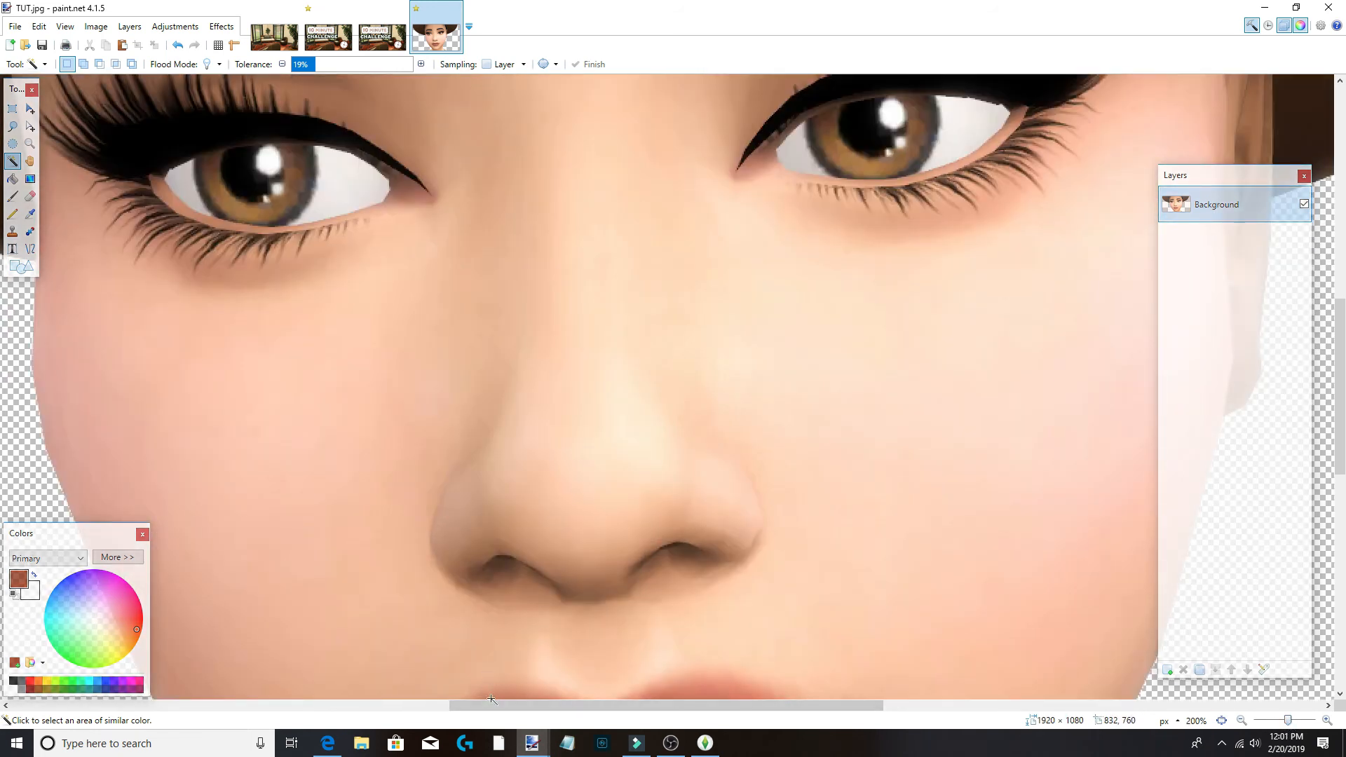
{"action": "left_click_drag", "start_coordinate": [499, 703], "coordinate": [707, 703]}
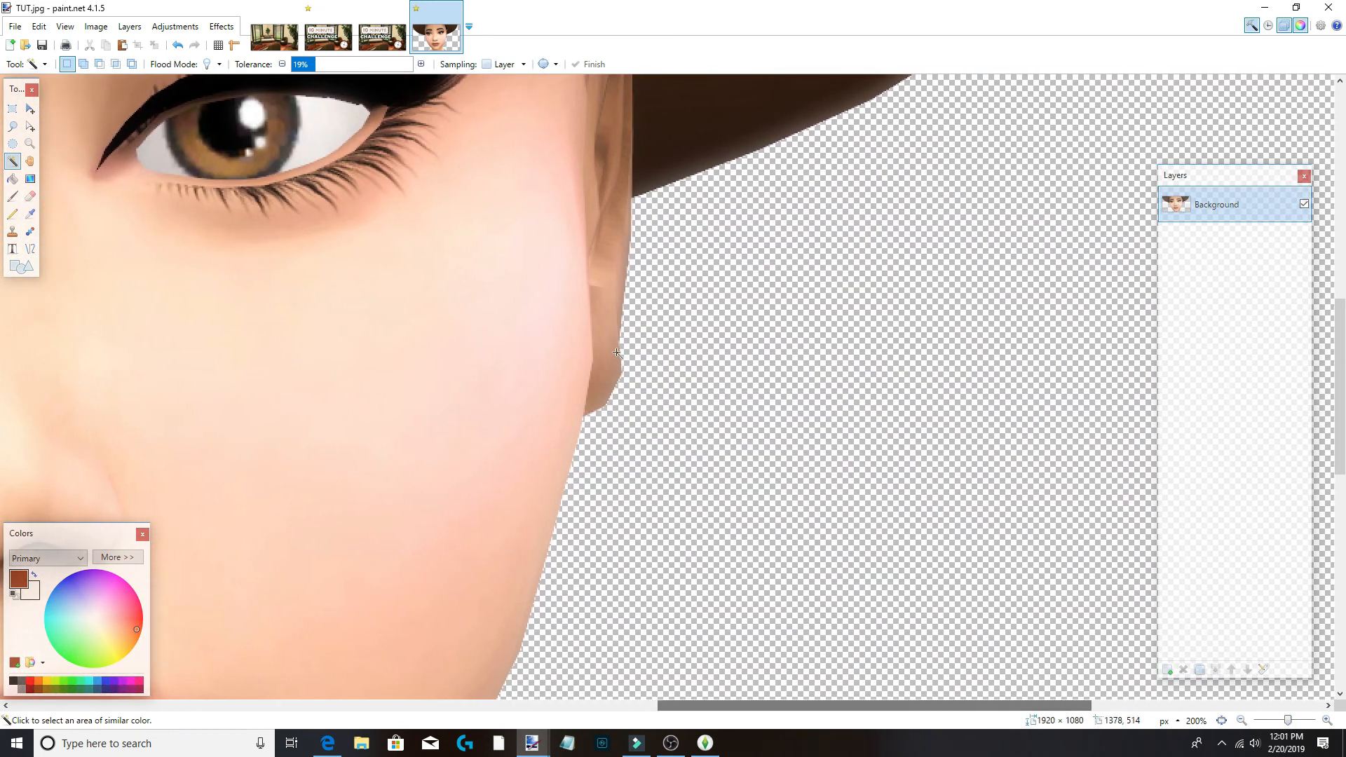
{"action": "scroll", "coordinate": [632, 374], "scroll_direction": "up", "scroll_amount": 2}
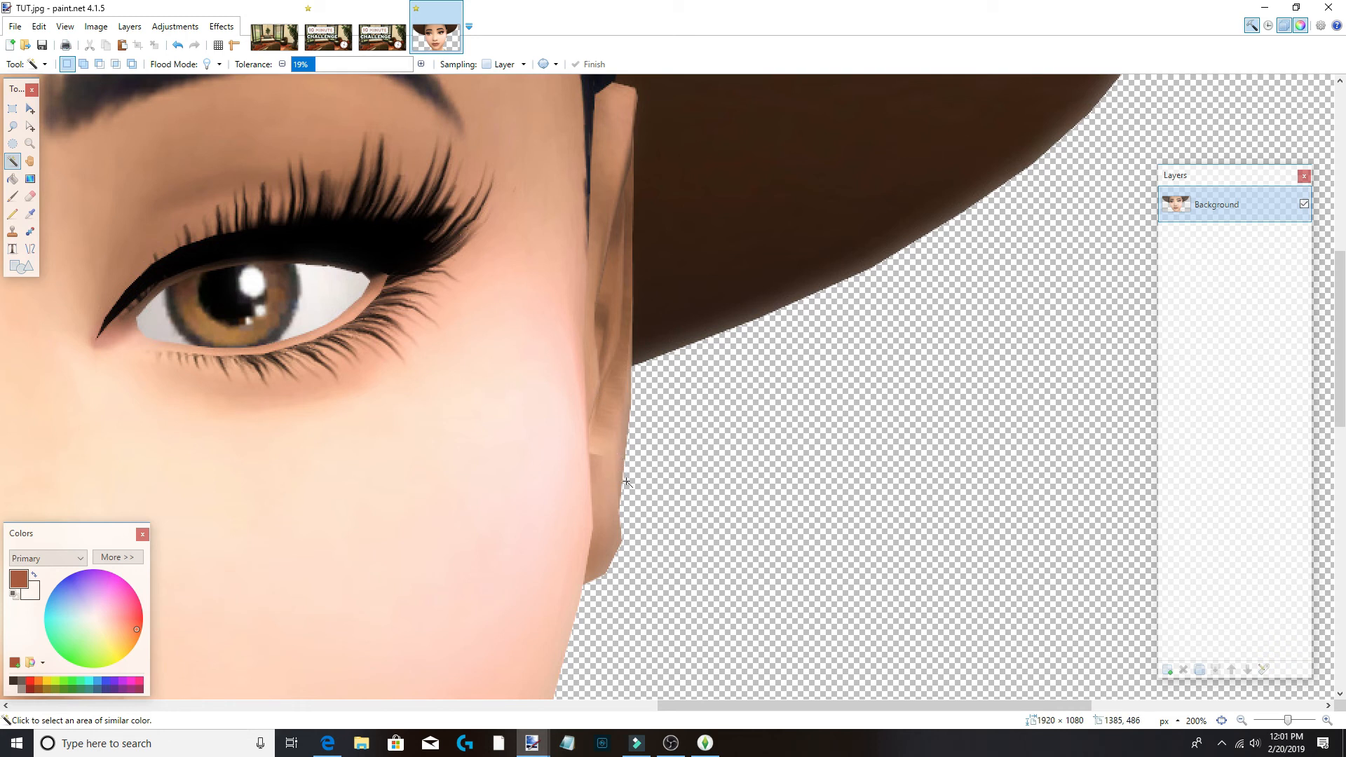
{"action": "left_click", "coordinate": [613, 460]}
{"action": "left_click", "coordinate": [612, 525]}
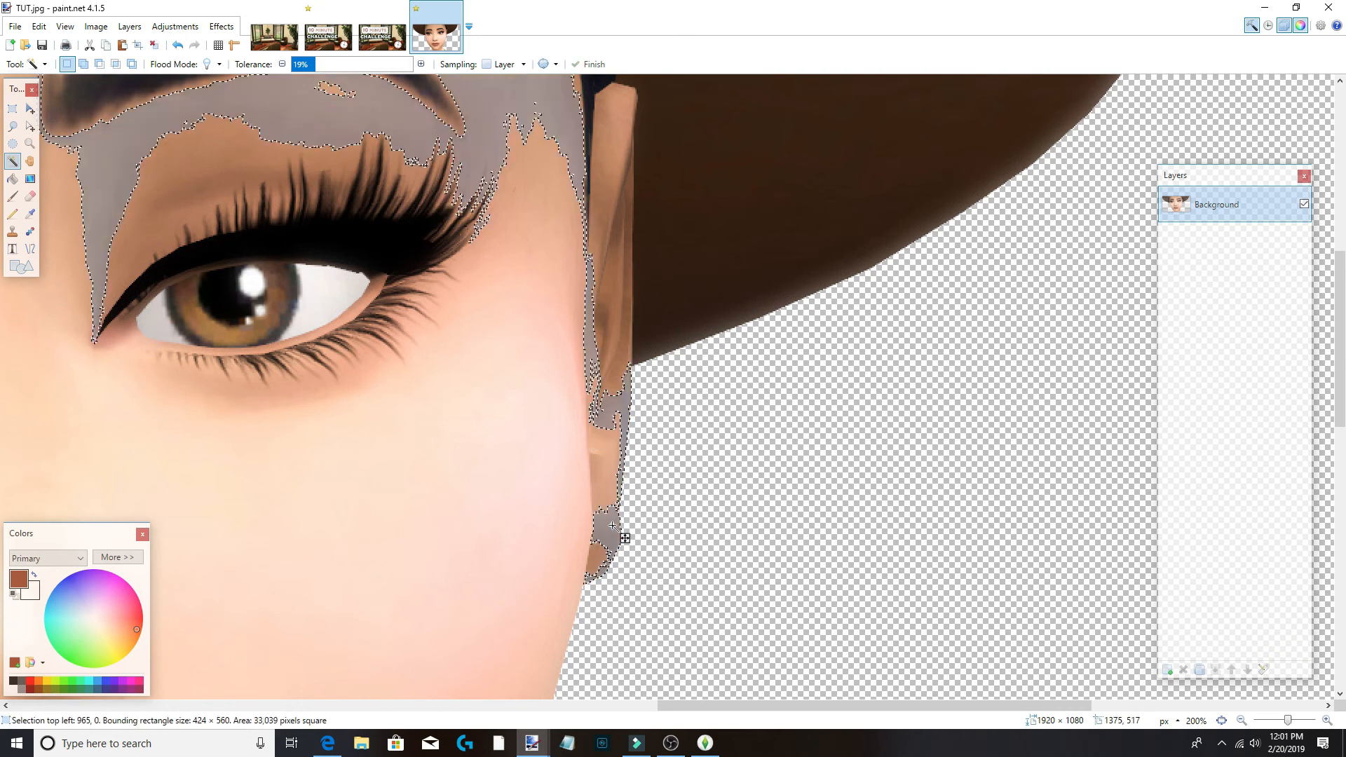
{"action": "left_click", "coordinate": [603, 472]}
{"action": "left_click", "coordinate": [623, 383]}
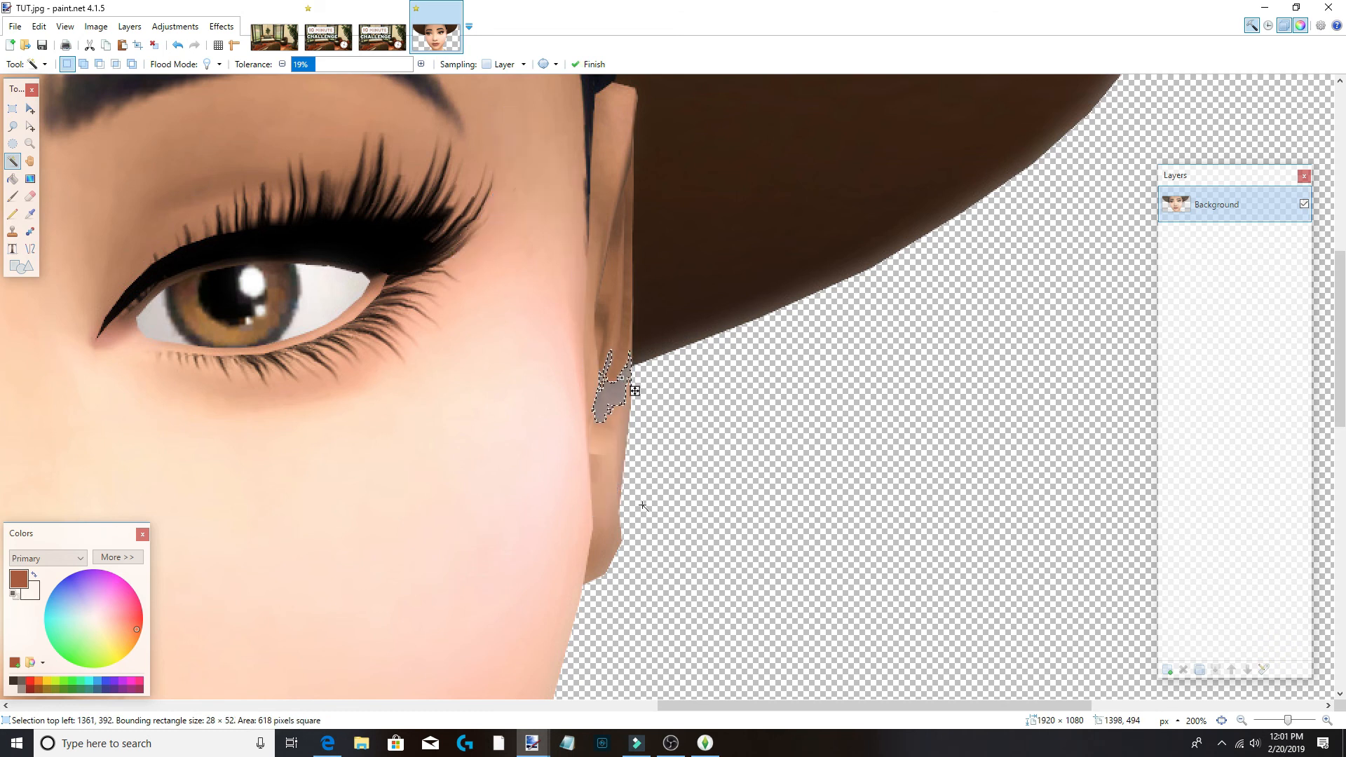
{"action": "left_click", "coordinate": [319, 64]}
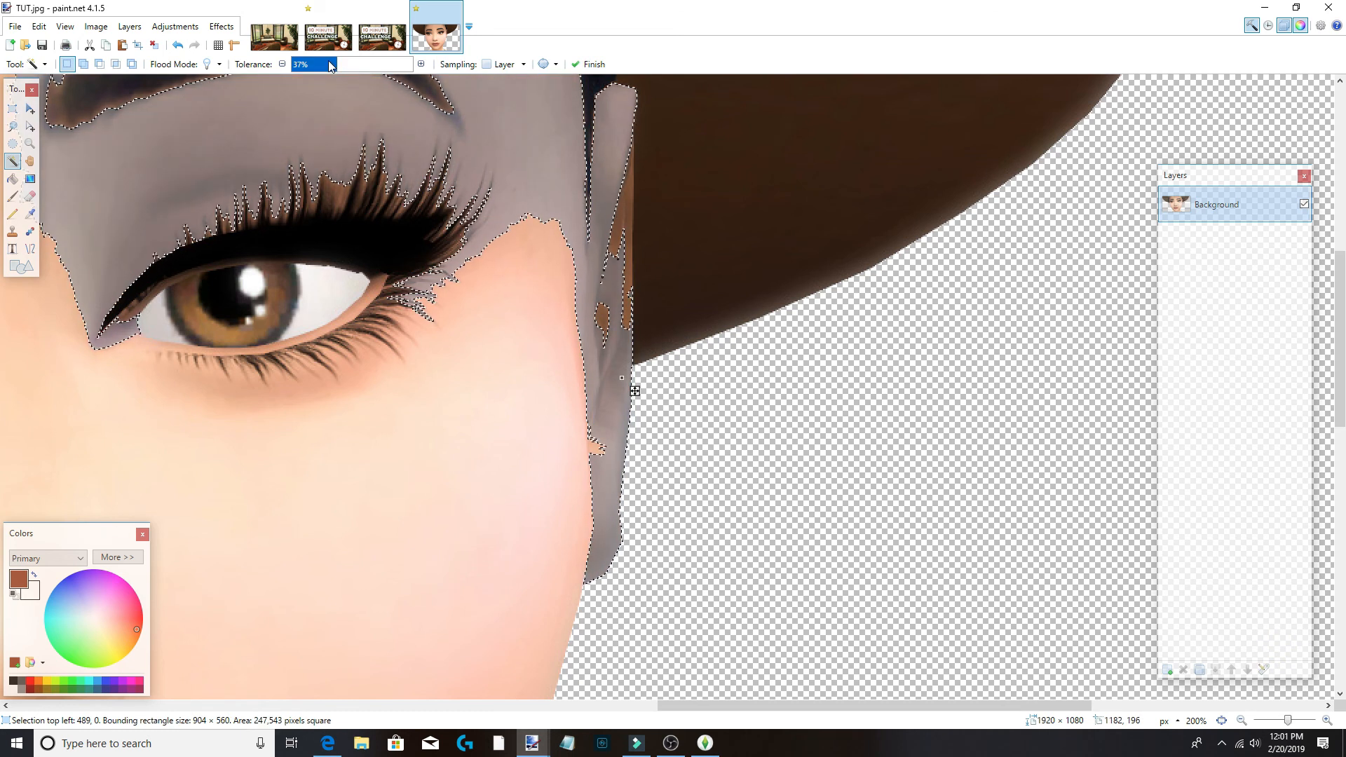
{"action": "left_click_drag", "start_coordinate": [320, 65], "coordinate": [318, 64]}
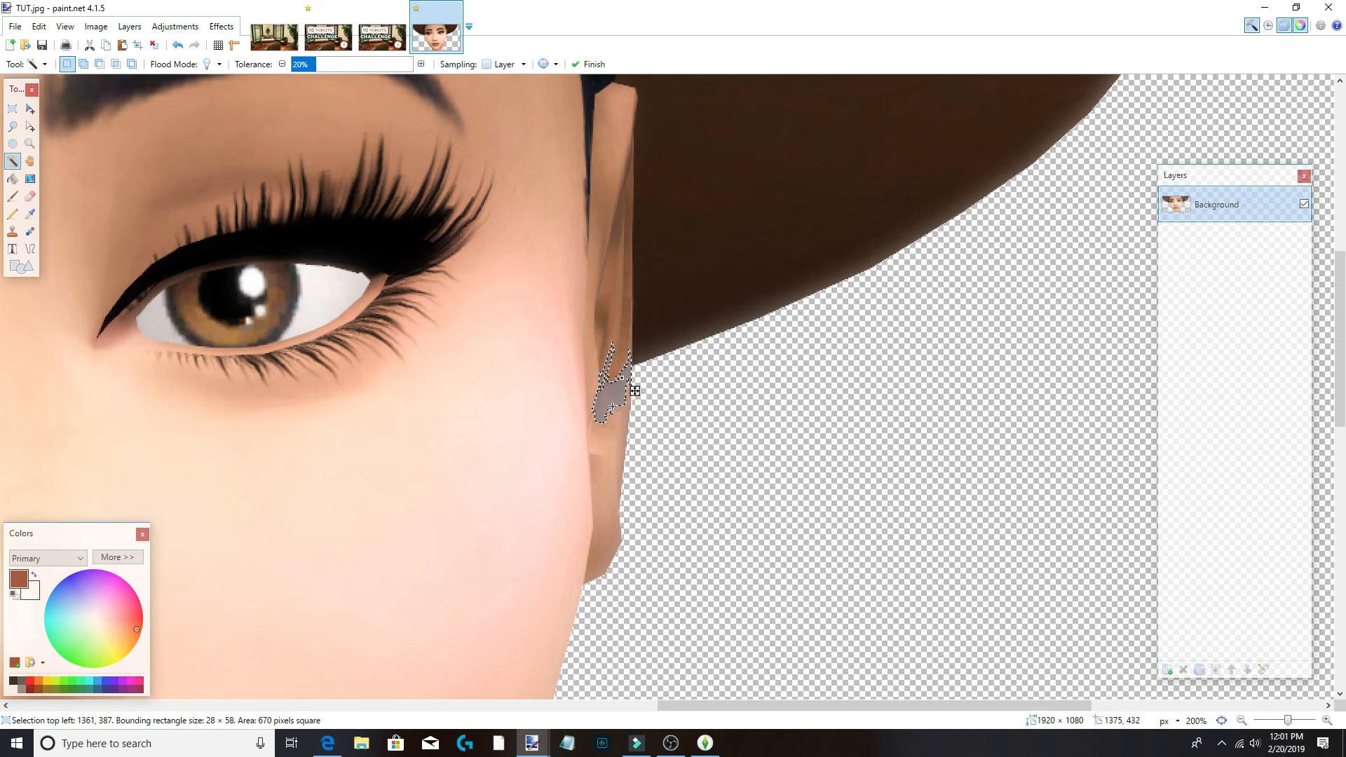
{"action": "key", "text": "Delete"}
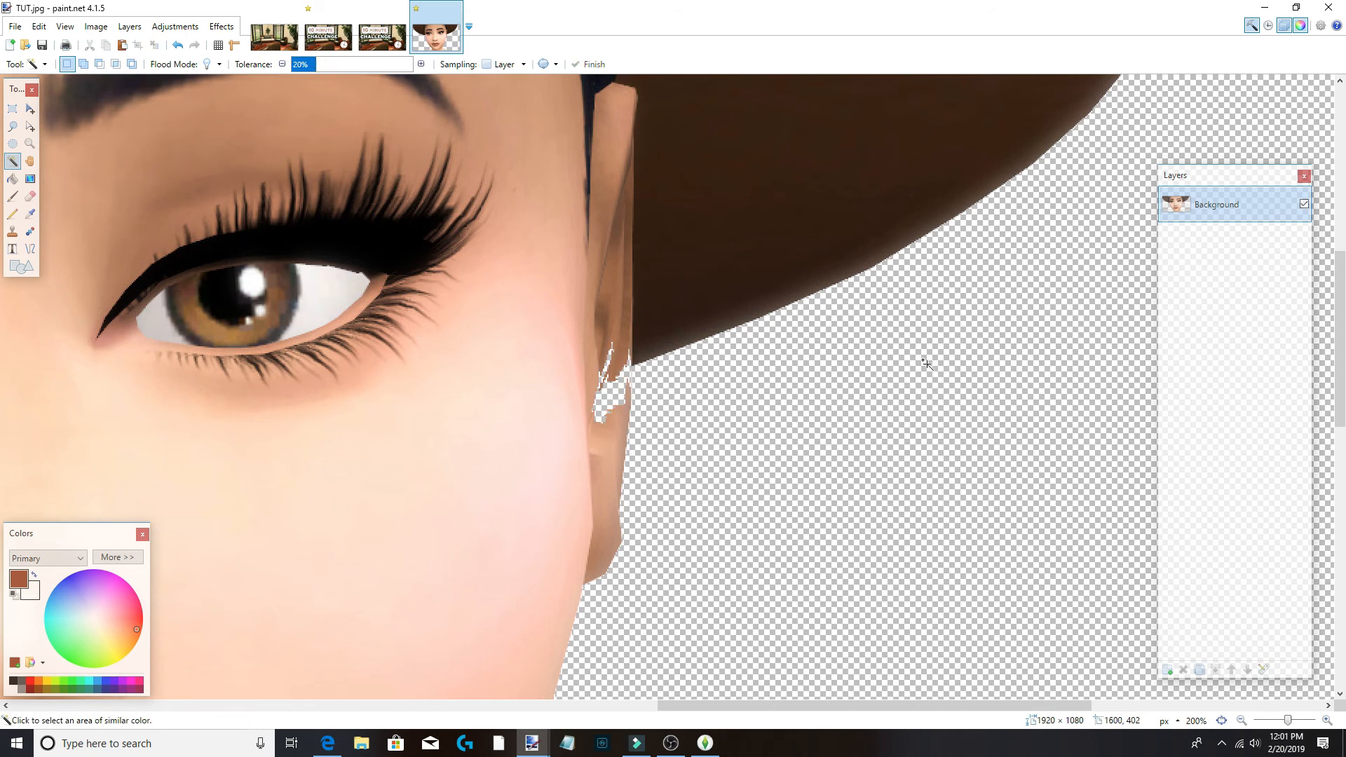
Undo the erased ear patch and clear the selection.
{"action": "key", "text": "ctrl+z"}
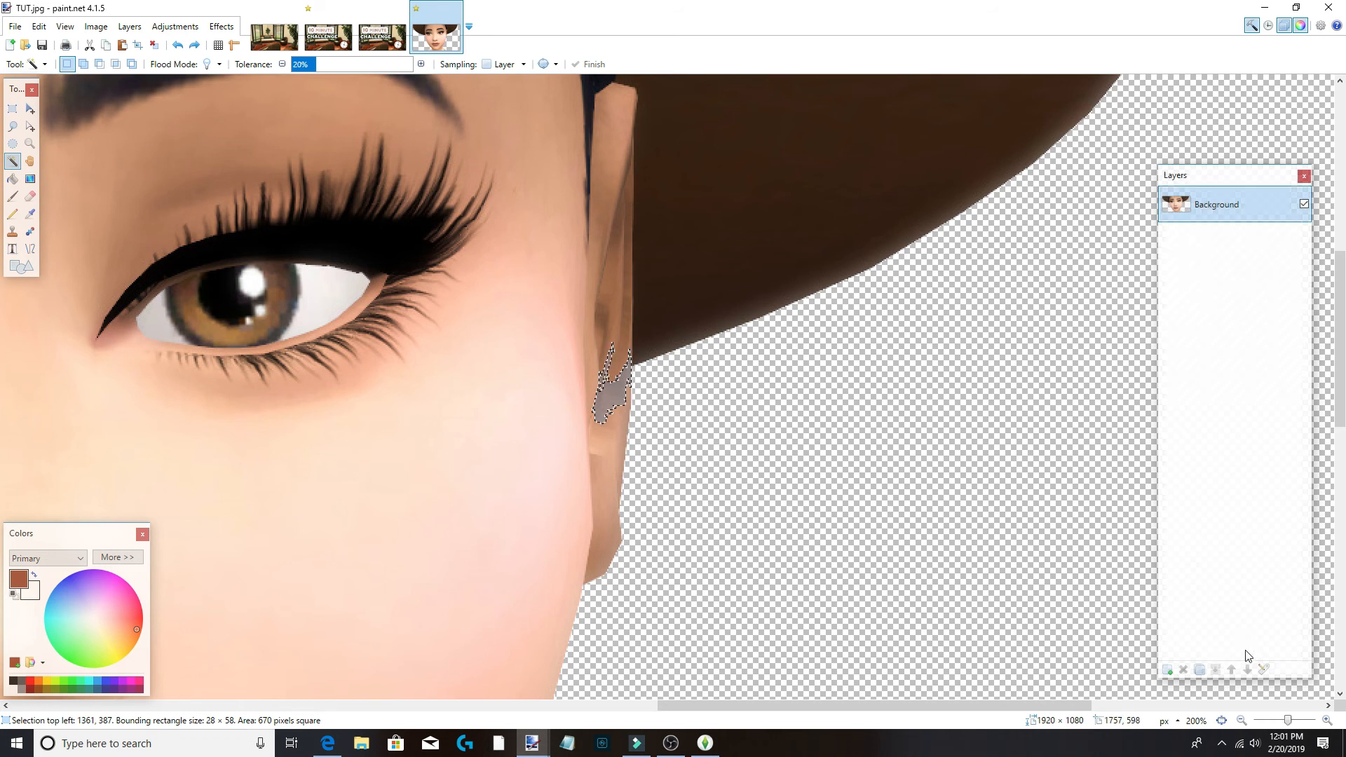
{"action": "left_click_drag", "start_coordinate": [803, 705], "coordinate": [688, 675]}
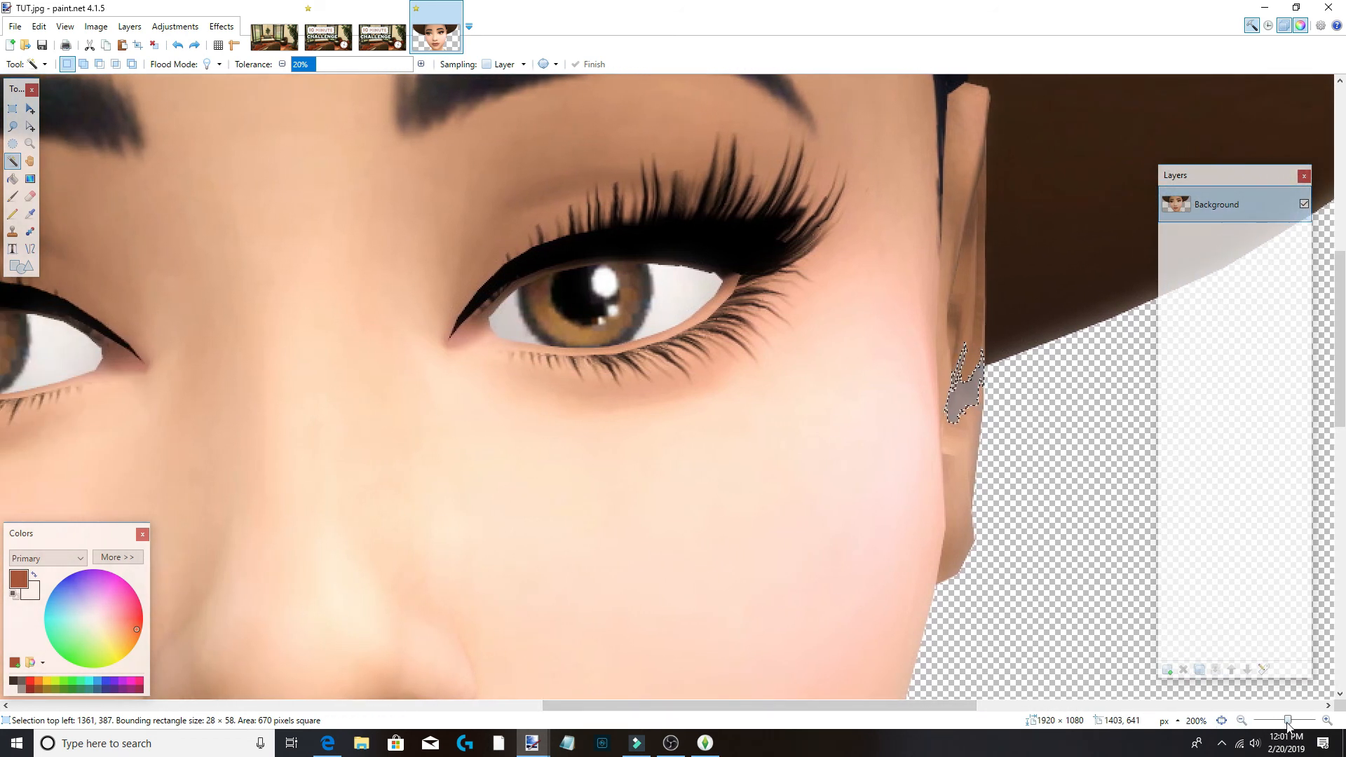
{"action": "left_click_drag", "start_coordinate": [1289, 726], "coordinate": [1284, 723]}
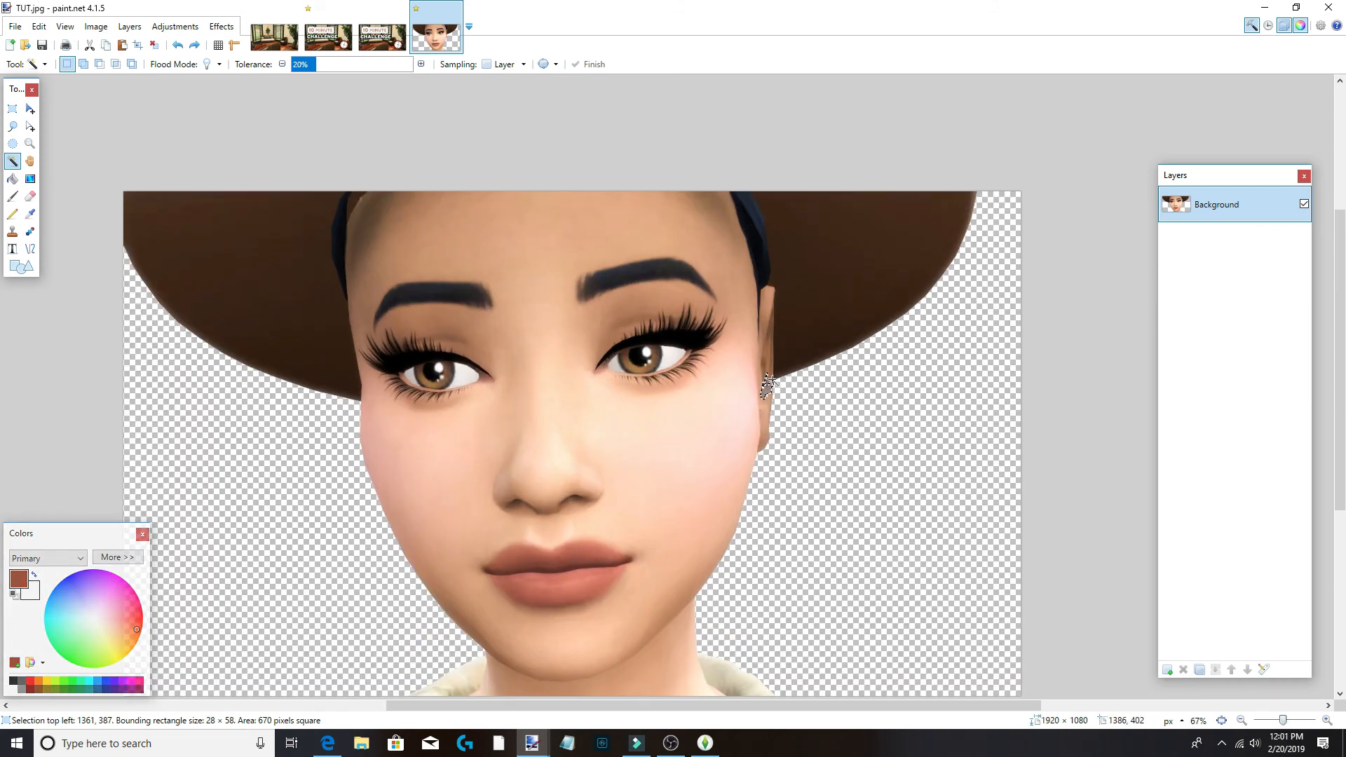
{"action": "key", "text": "ctrl+d"}
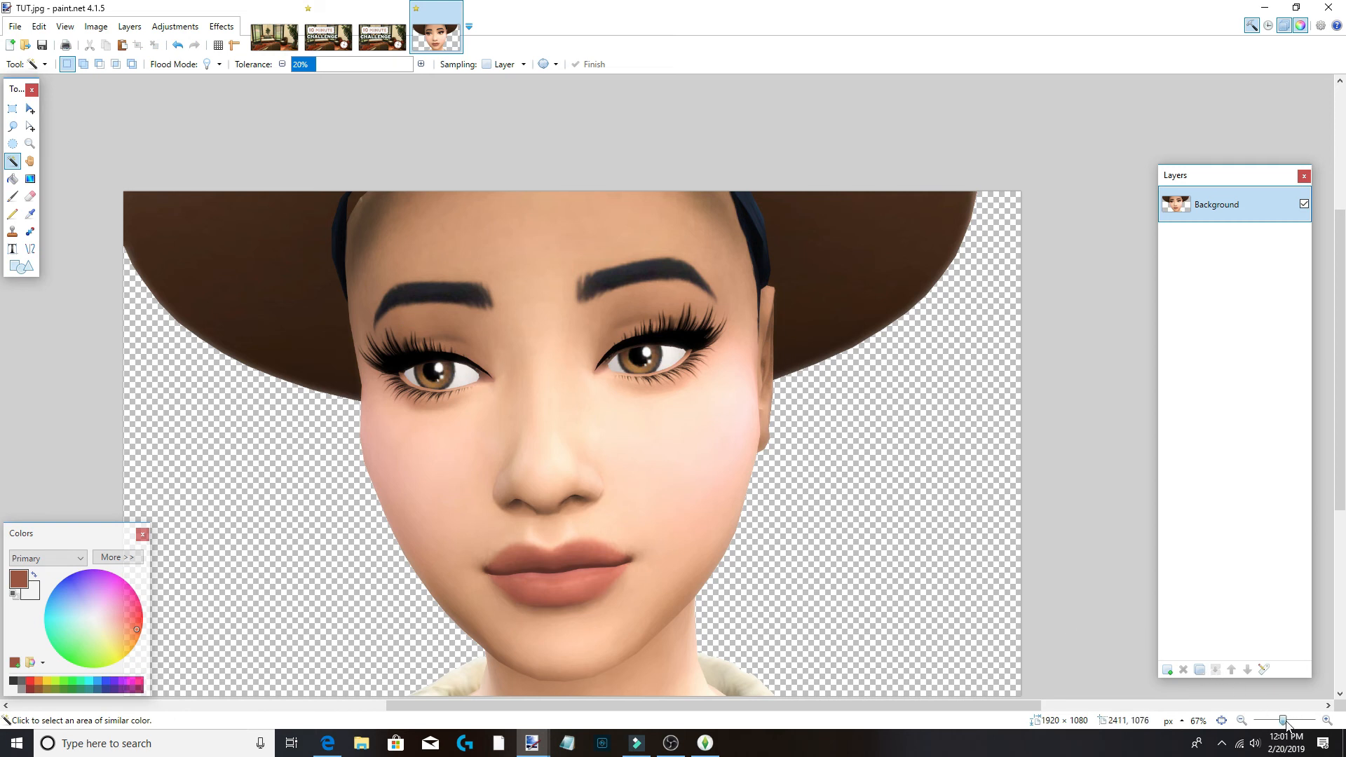
Select the hat brim left of the face with the Magic Wand in Add (union) mode, trying Subtract mode as well.
{"action": "left_click_drag", "start_coordinate": [1286, 721], "coordinate": [1281, 720]}
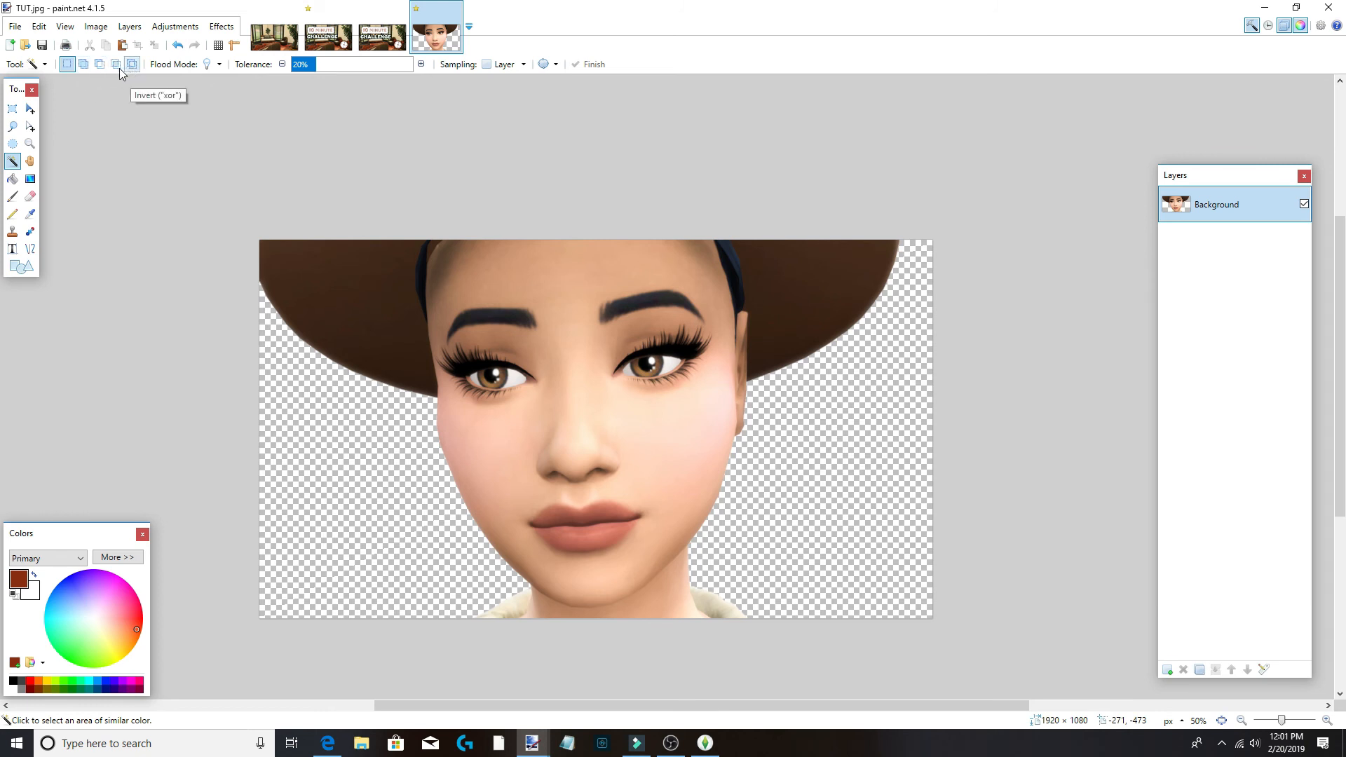
{"action": "left_click", "coordinate": [84, 64]}
{"action": "left_click", "coordinate": [390, 340]}
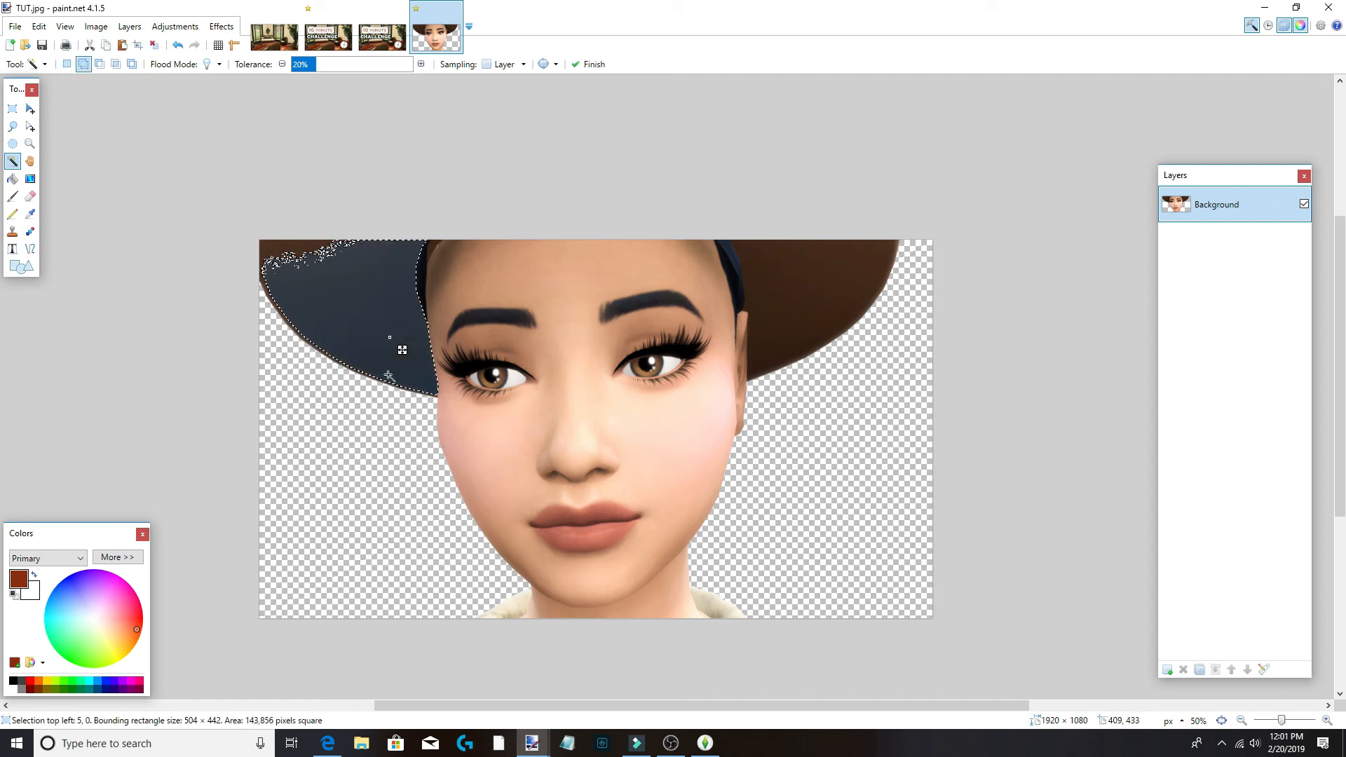
{"action": "left_click", "coordinate": [99, 64]}
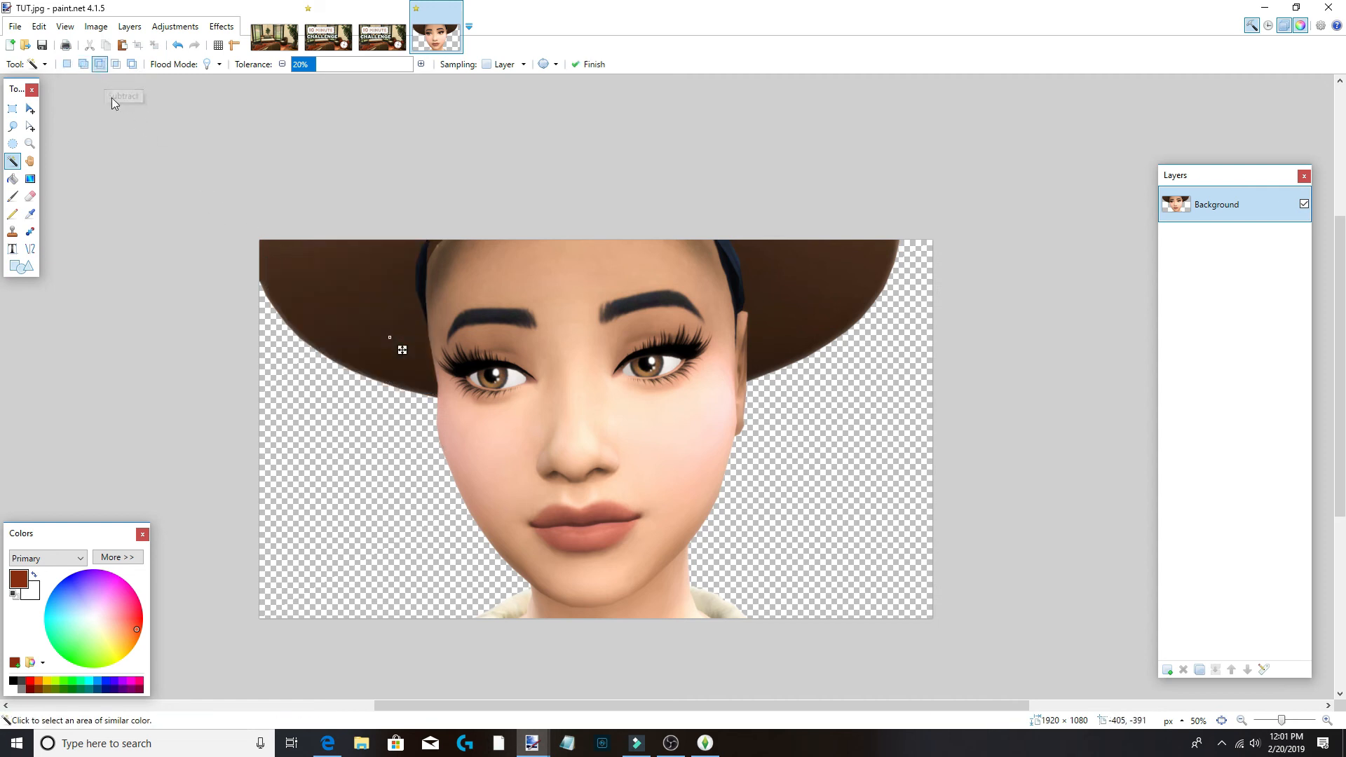
{"action": "left_click", "coordinate": [83, 64]}
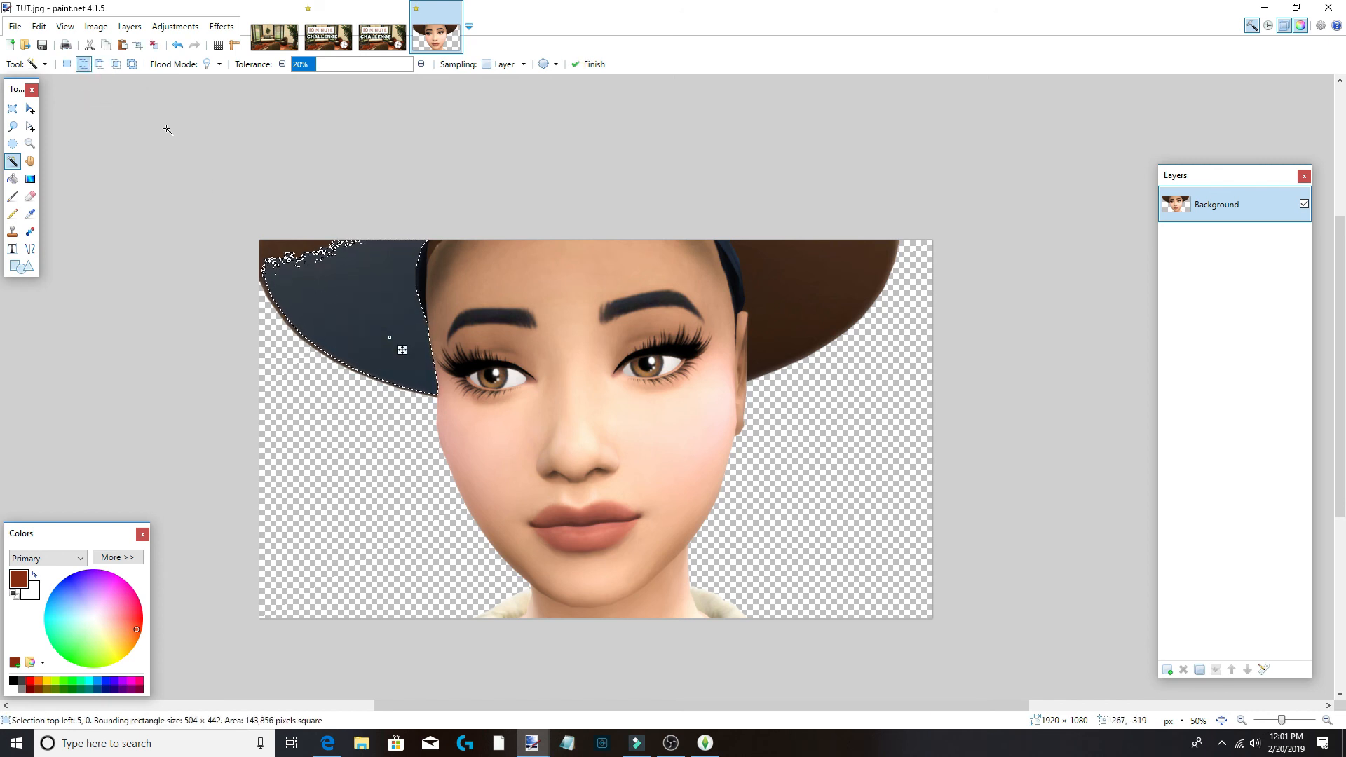
Extend the hat selection with two added ellipses, and subtract a small ellipse near the headband.
{"action": "left_click", "coordinate": [13, 143]}
{"action": "left_click_drag", "start_coordinate": [277, 242], "coordinate": [432, 351]}
{"action": "left_click_drag", "start_coordinate": [272, 242], "coordinate": [334, 302]}
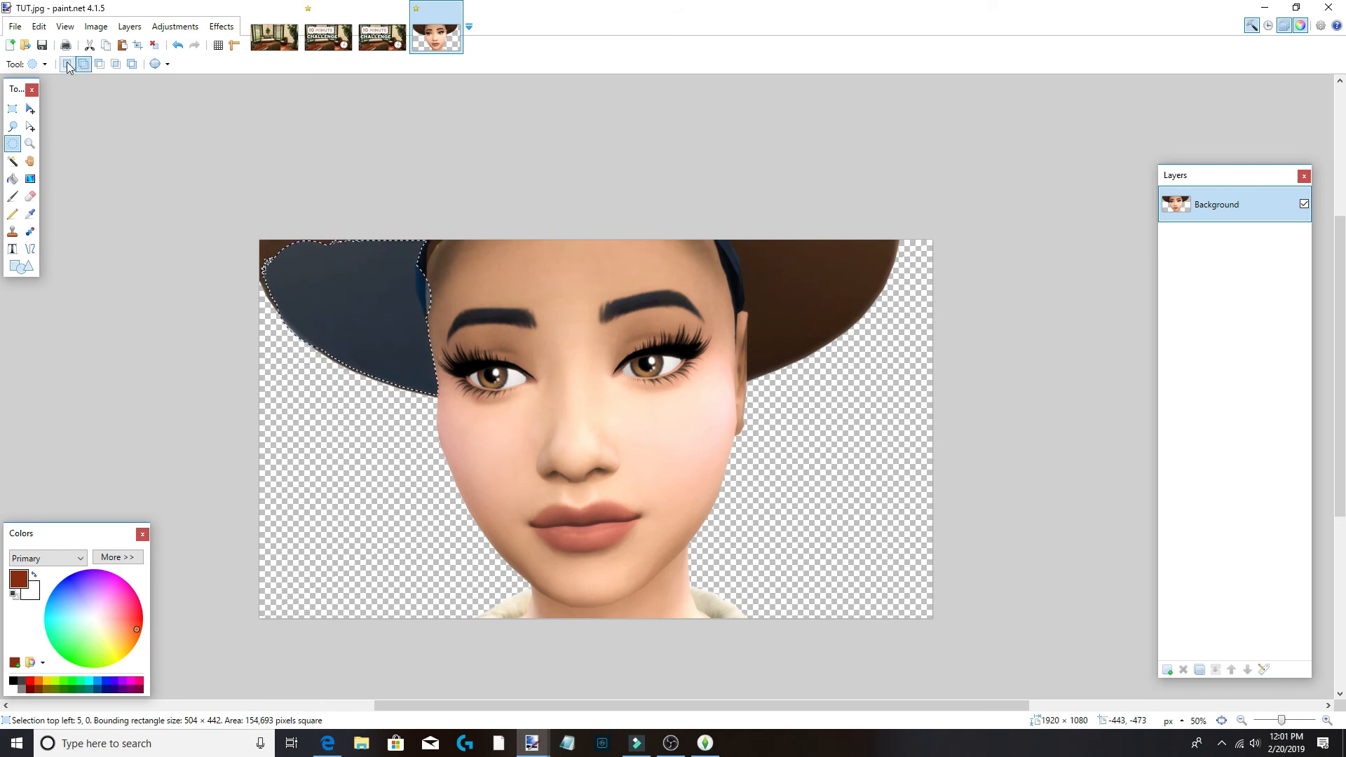
{"action": "left_click", "coordinate": [101, 66]}
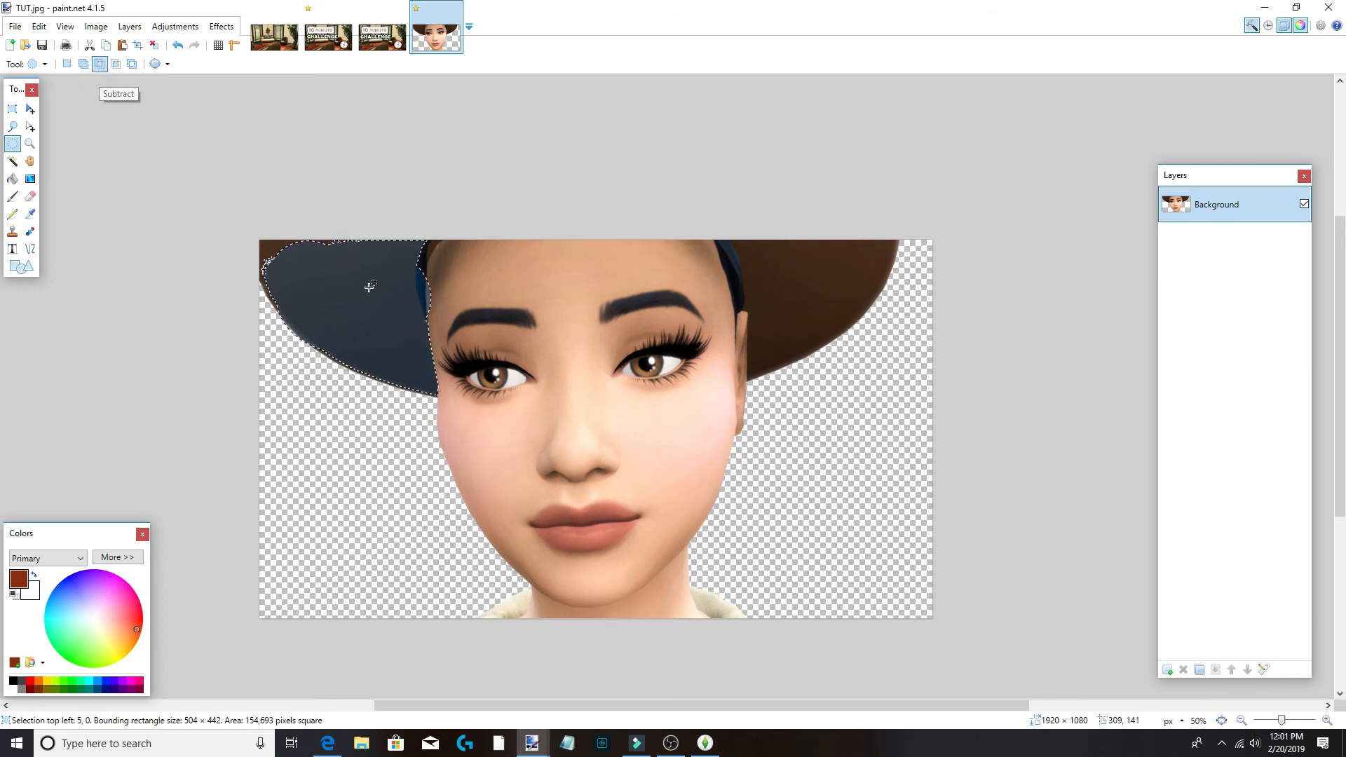
{"action": "mouse_move", "coordinate": [423, 250]}
{"action": "left_mouse_down"}
{"action": "mouse_move", "coordinate": [444, 327]}
{"action": "mouse_move", "coordinate": [454, 295]}
{"action": "mouse_move", "coordinate": [425, 297]}
{"action": "mouse_move", "coordinate": [442, 331]}
{"action": "mouse_move", "coordinate": [415, 272]}
{"action": "left_mouse_up"}
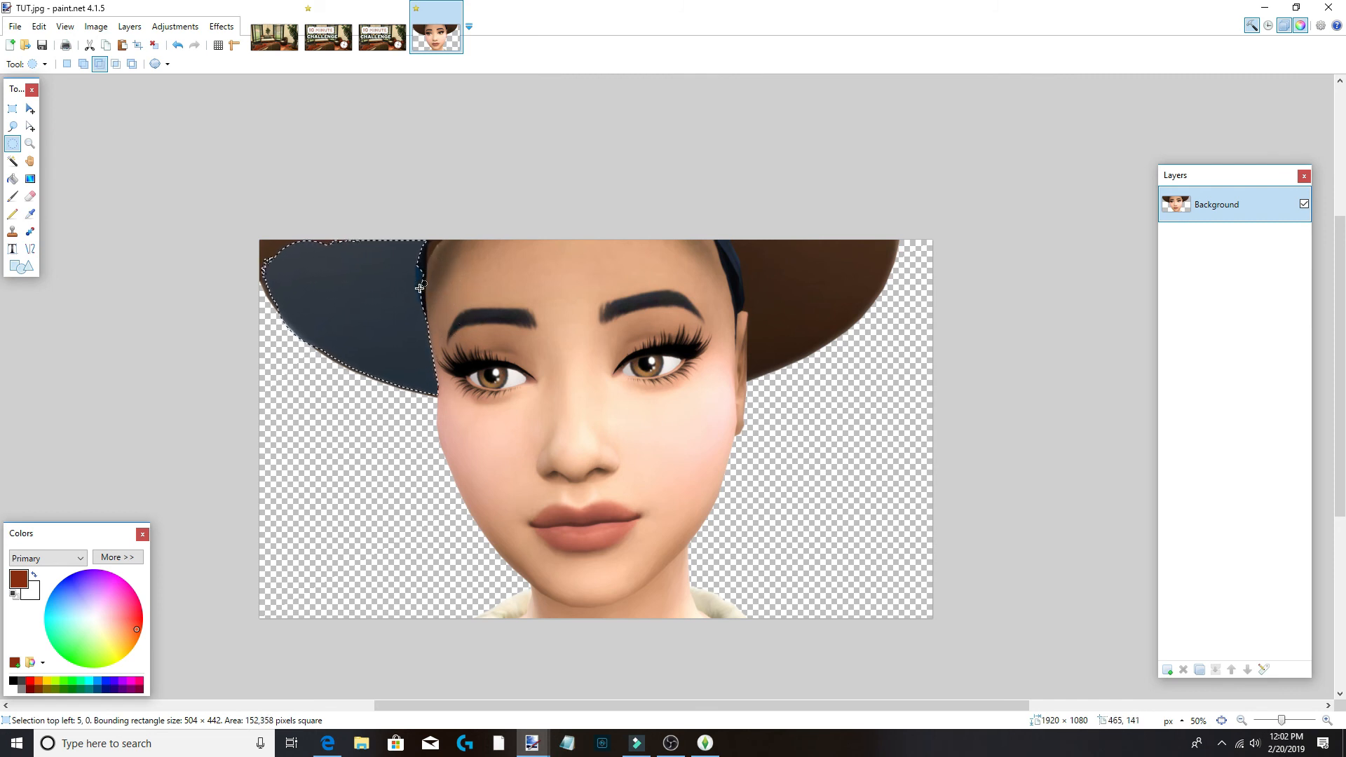
Return the selection mode to Replace and deselect the hat brim.
{"action": "left_click", "coordinate": [67, 63]}
{"action": "key", "text": "BackSpace"}
{"action": "key", "text": "ctrl+d"}
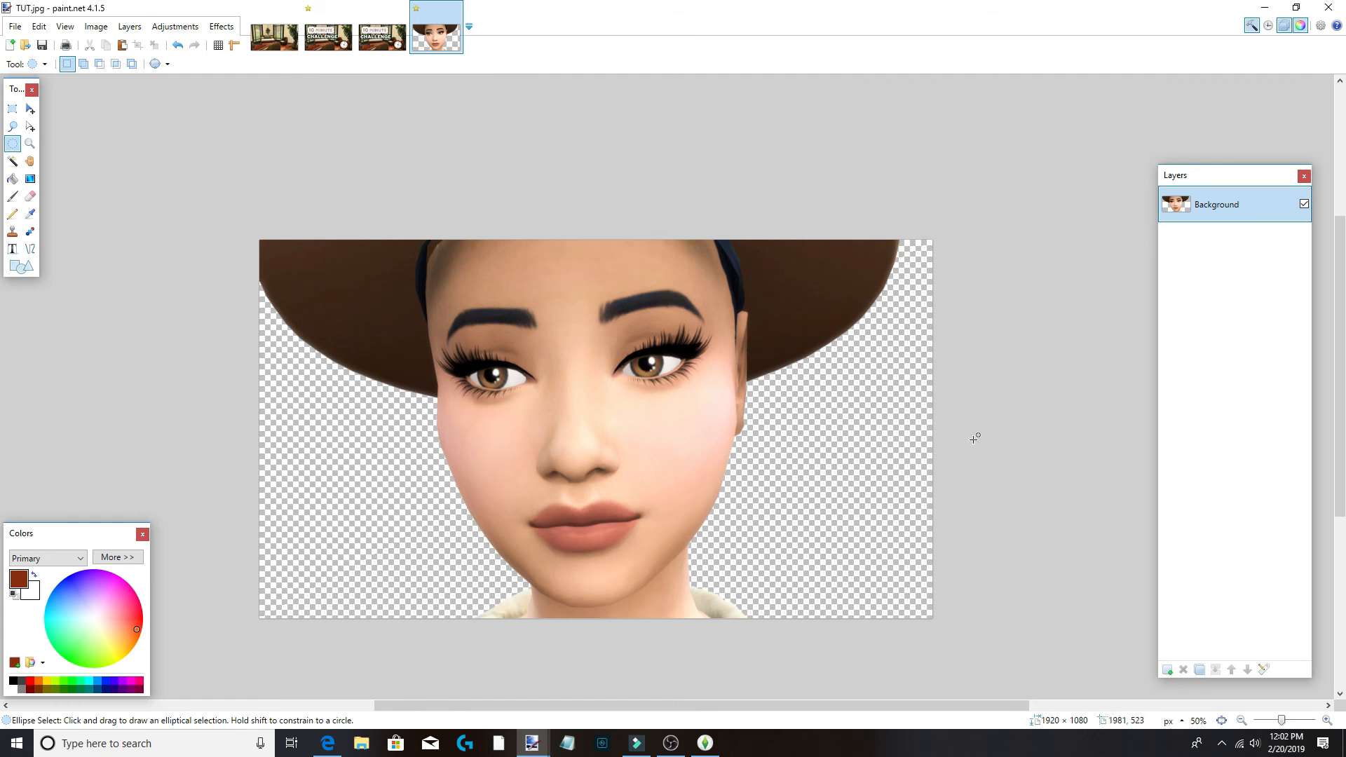
Duplicate the Background layer and darken the copy with Brightness / Contrast, using brightness -100 and maximum contrast.
{"action": "left_click", "coordinate": [1199, 671]}
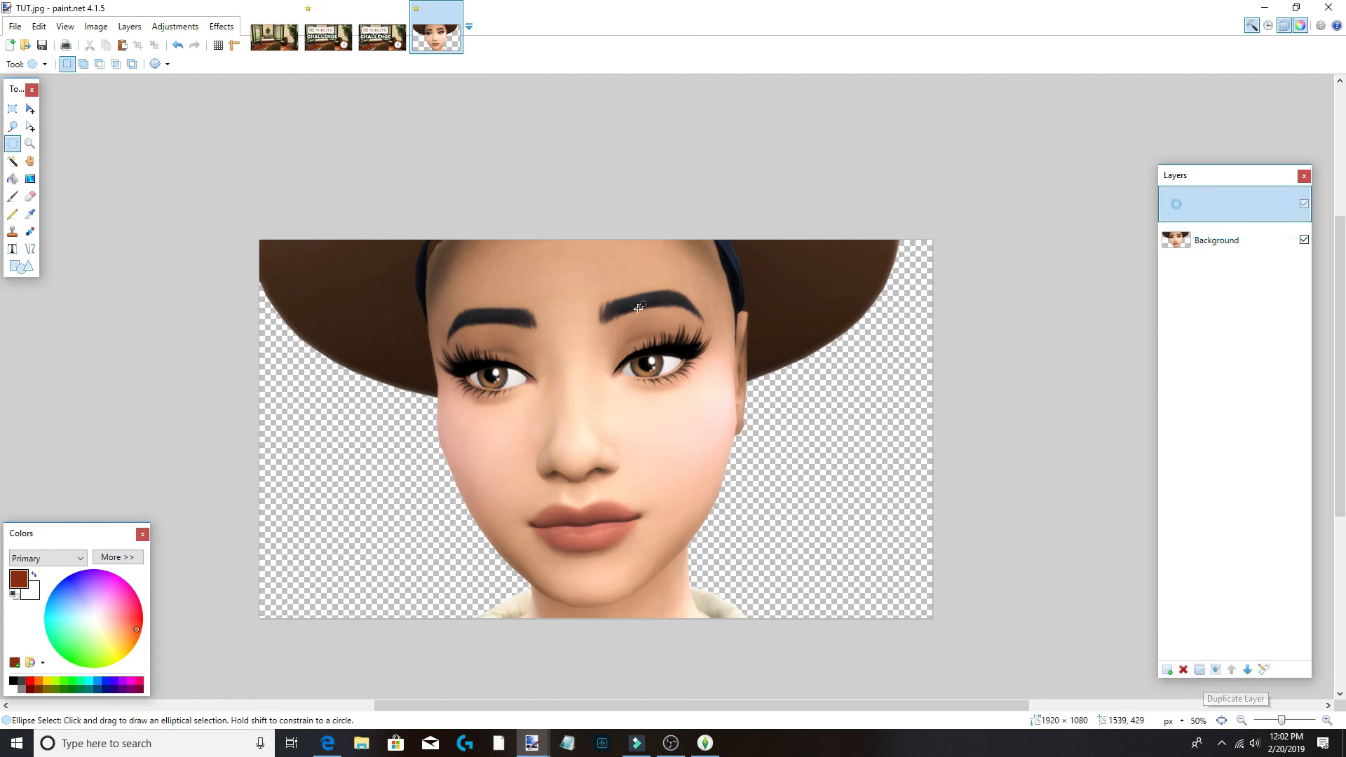
{"action": "left_click", "coordinate": [219, 27]}
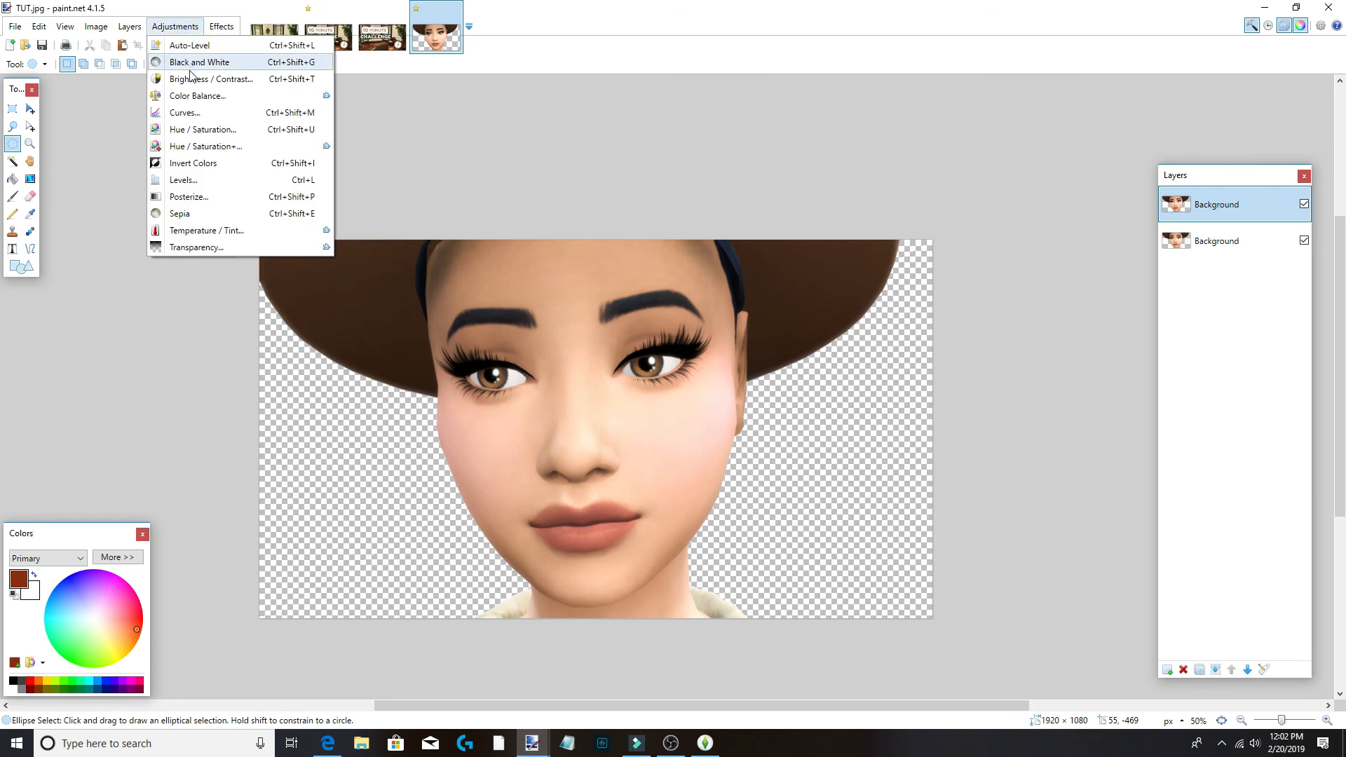
{"action": "left_click", "coordinate": [186, 63]}
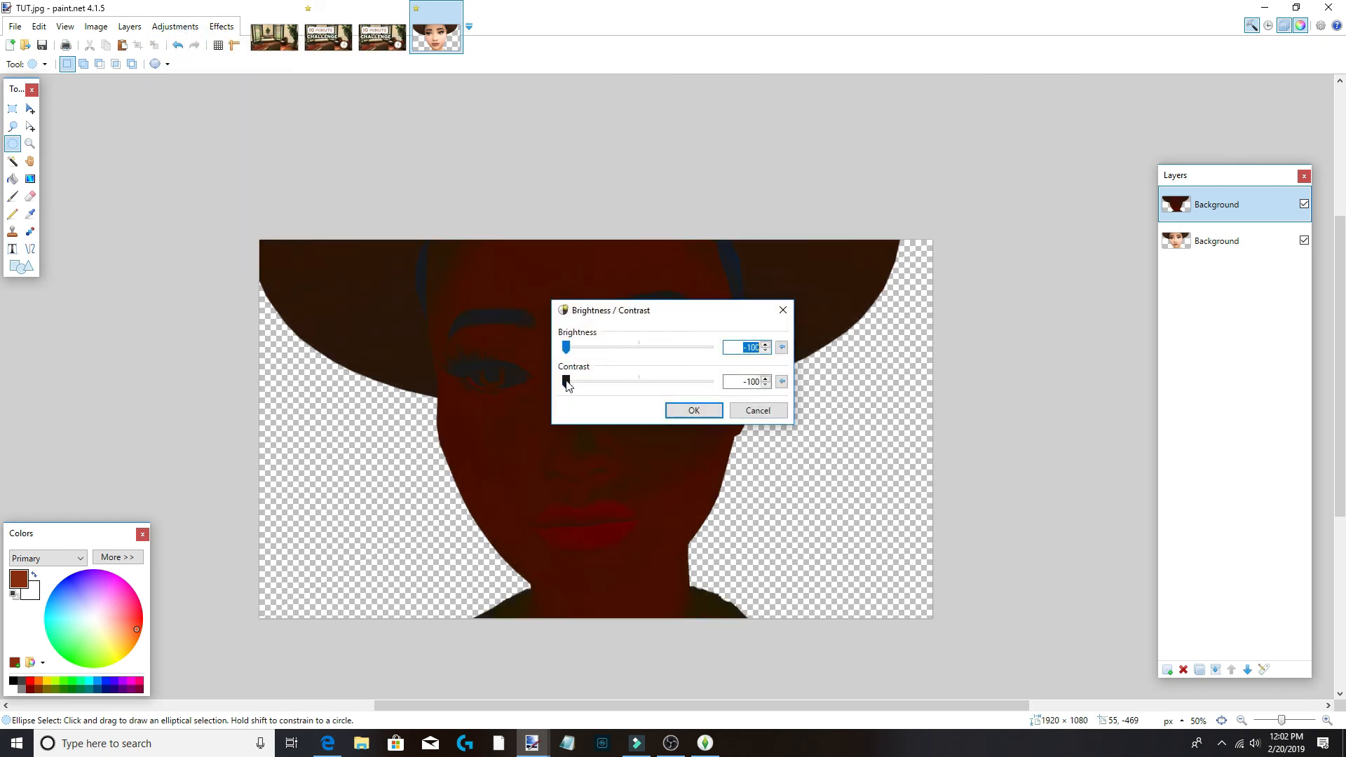
{"action": "left_click_drag", "start_coordinate": [567, 382], "coordinate": [743, 405]}
{"action": "left_click", "coordinate": [694, 411]}
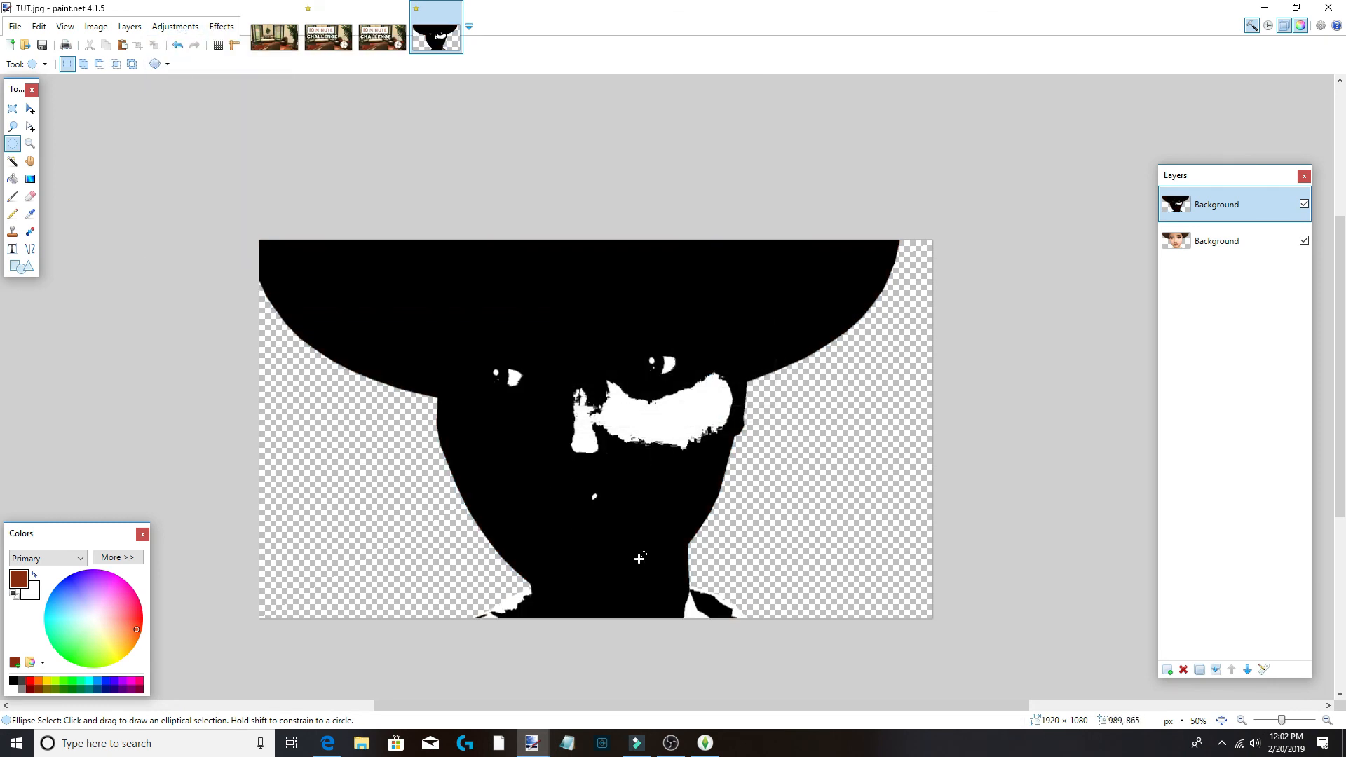
Fill the white collar patches at the silhouette's shoulders with solid black using the Paint Bucket.
{"action": "left_click", "coordinate": [12, 179]}
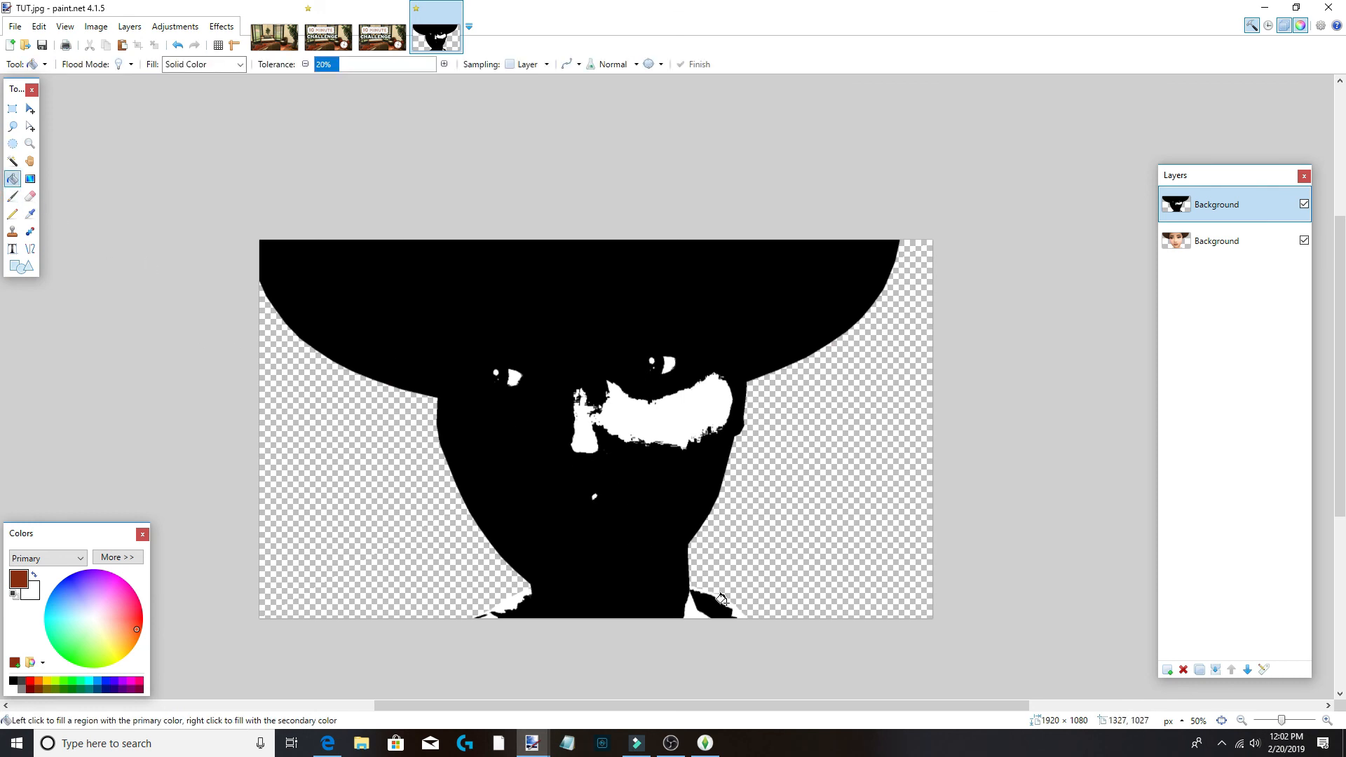
{"action": "left_click", "coordinate": [13, 680]}
{"action": "left_click", "coordinate": [733, 613]}
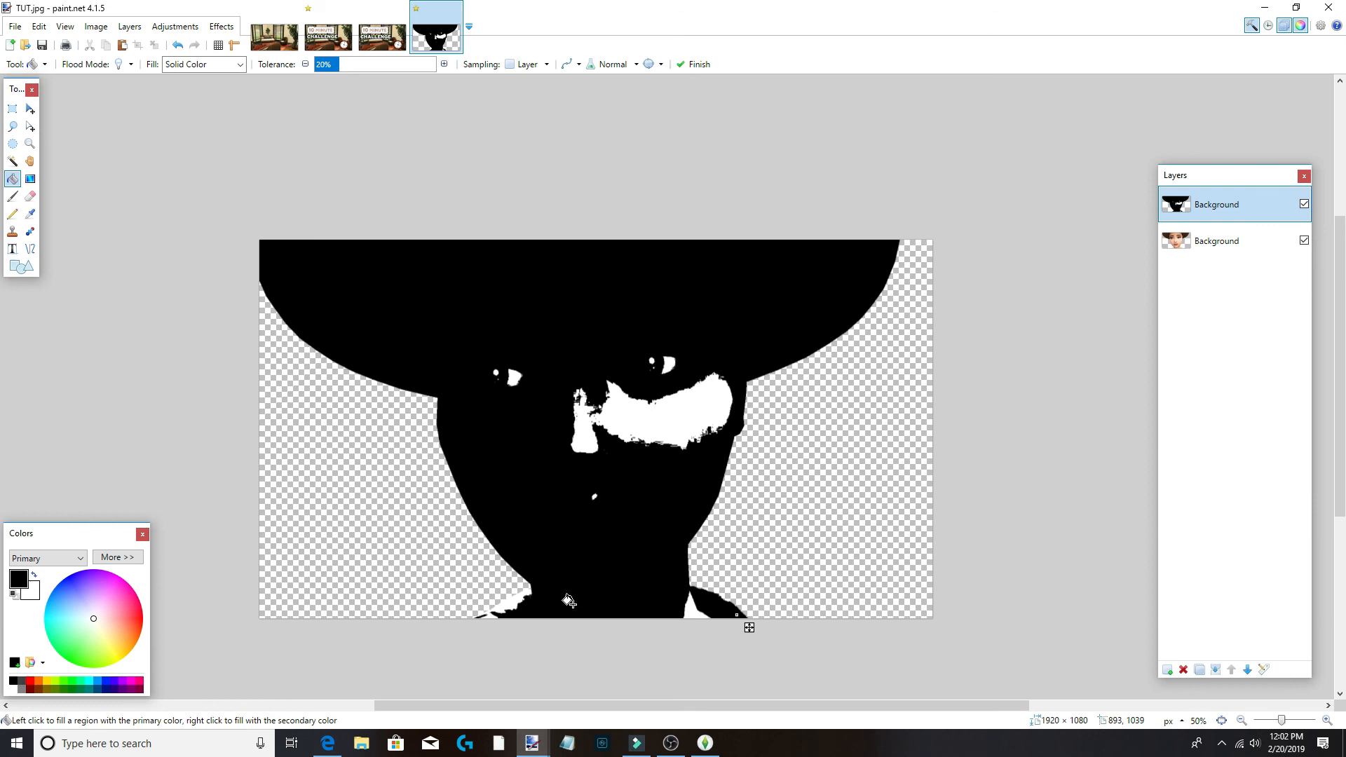
{"action": "left_click", "coordinate": [499, 607]}
{"action": "left_click", "coordinate": [691, 614]}
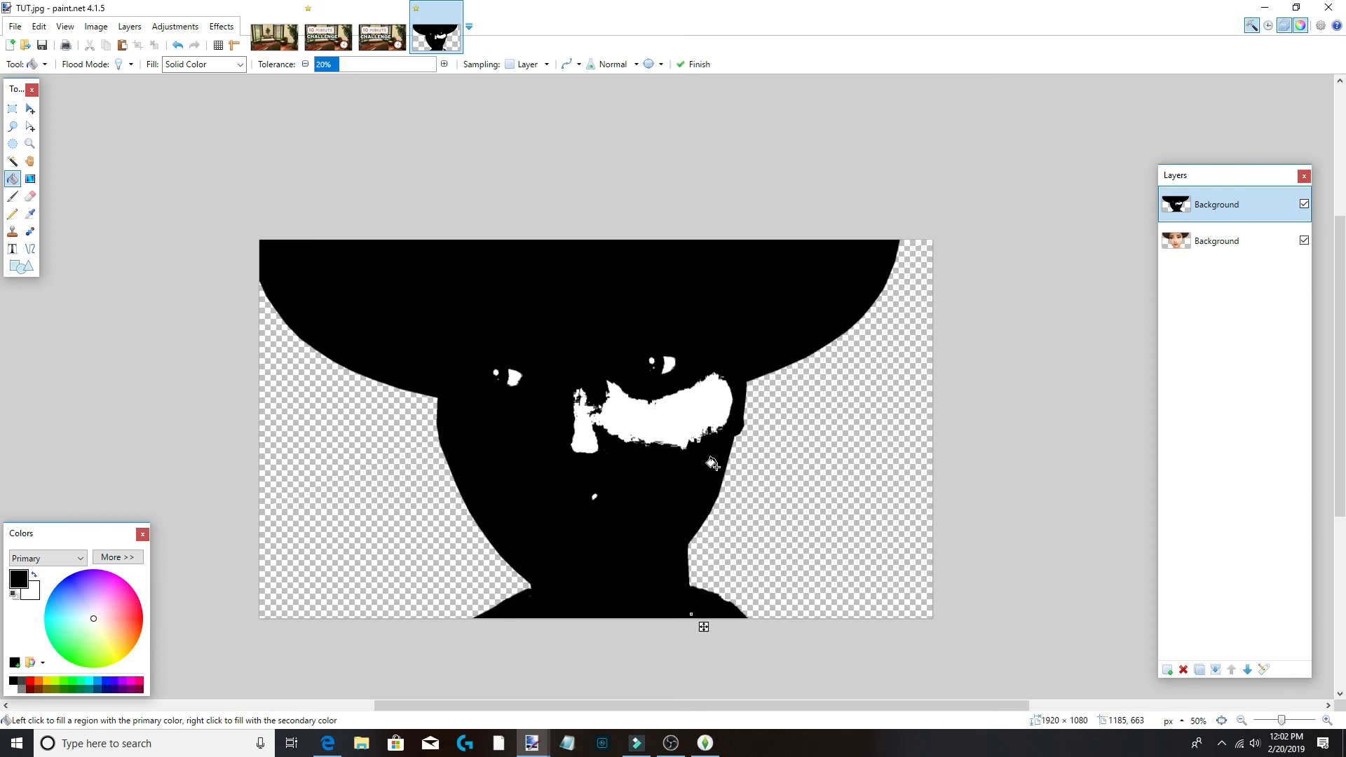
Place the black silhouette layer beneath the portrait layer and soften it with Gaussian Blur at the default radius.
{"action": "left_click_drag", "start_coordinate": [1217, 205], "coordinate": [1217, 242]}
{"action": "left_click", "coordinate": [175, 27]}
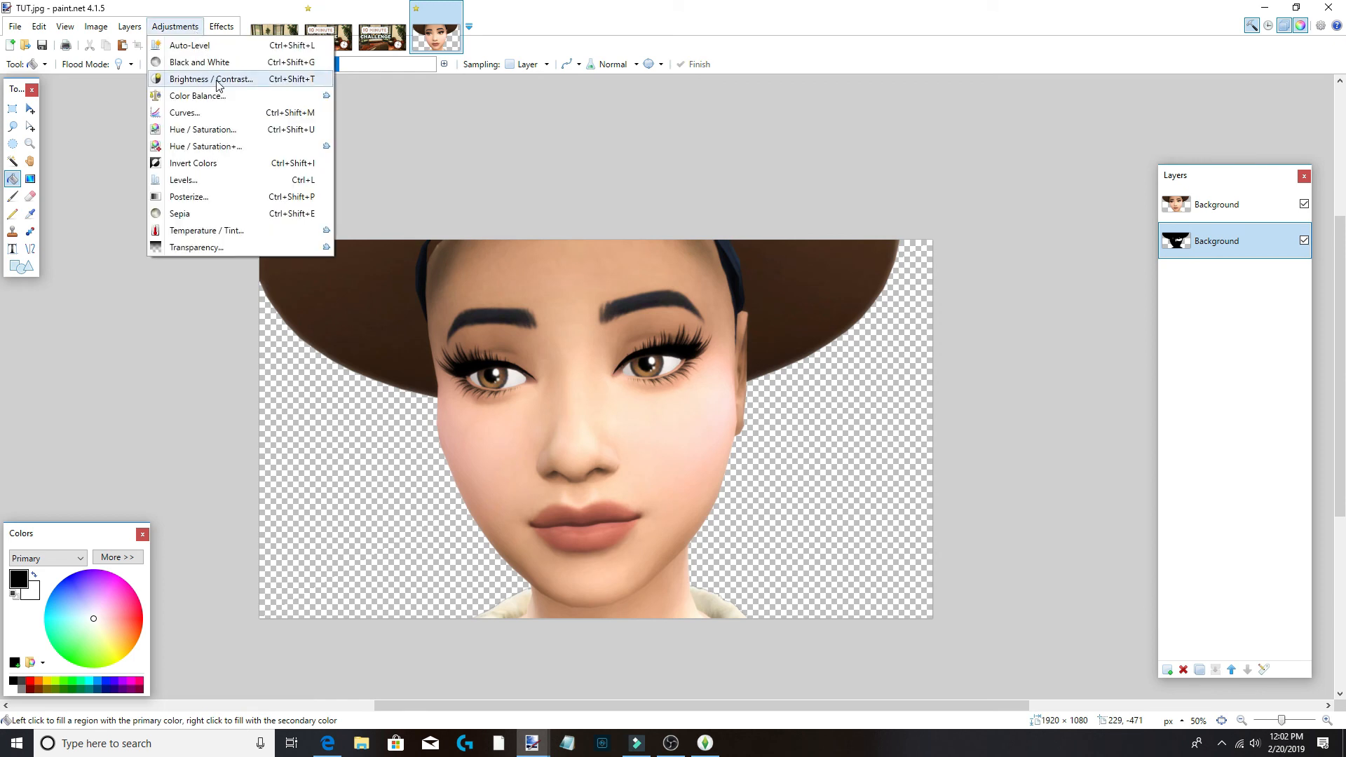
{"action": "mouse_move", "coordinate": [221, 27]}
{"action": "mouse_move", "coordinate": [353, 86]}
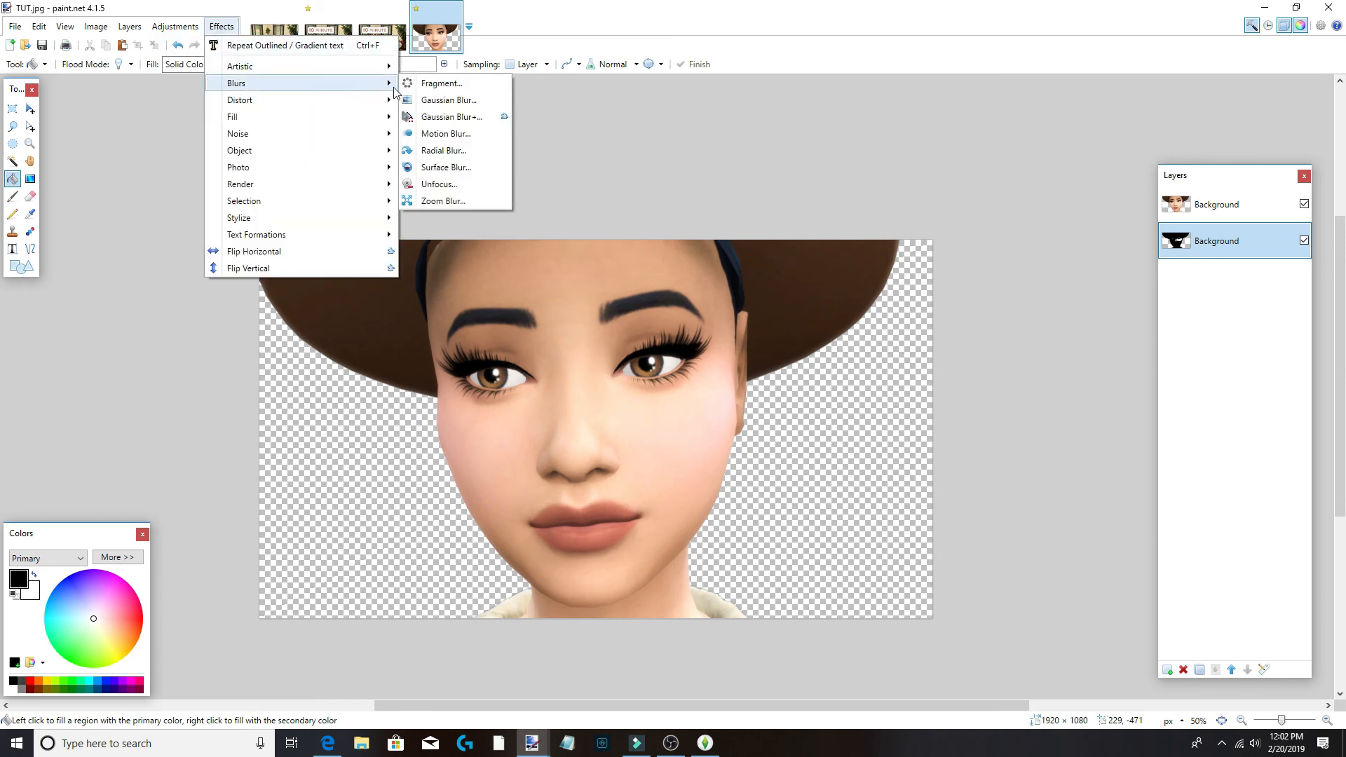
{"action": "left_click", "coordinate": [435, 100]}
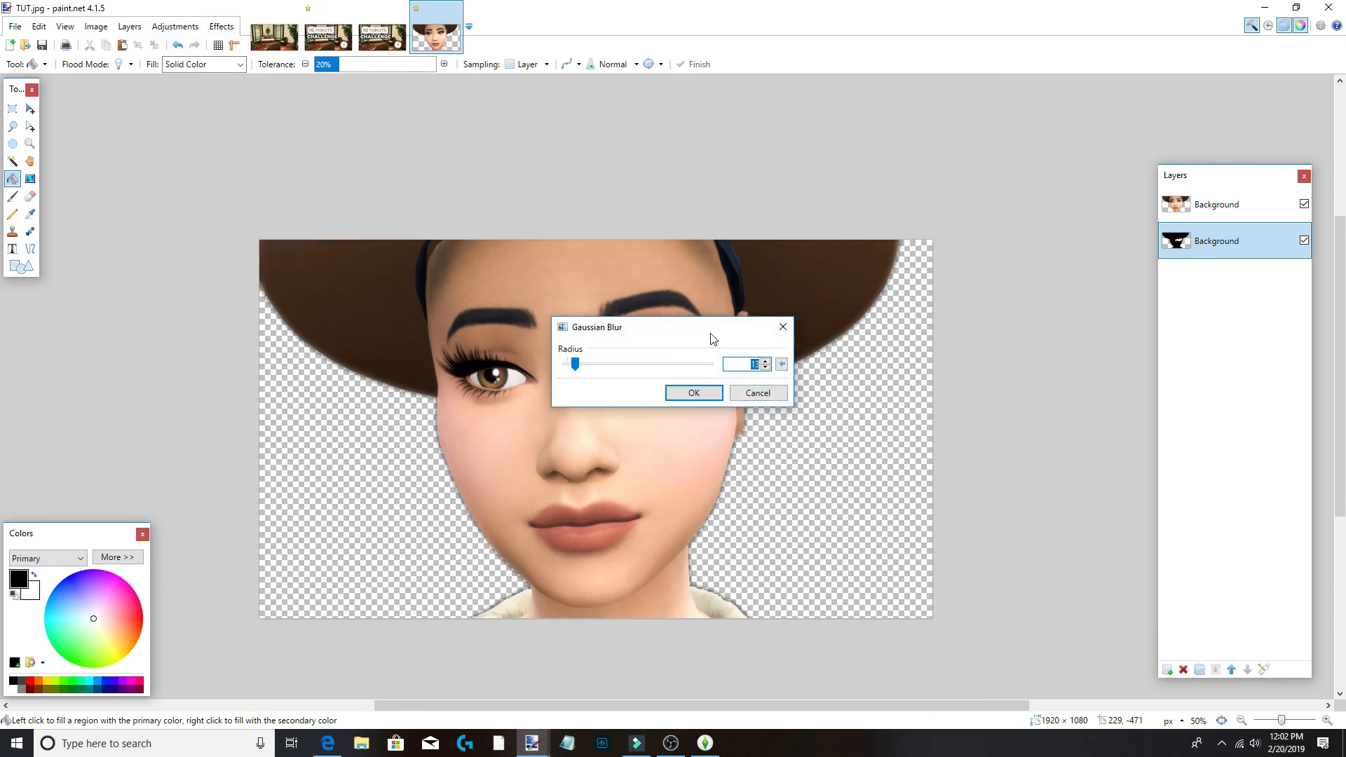
{"action": "left_click_drag", "start_coordinate": [718, 328], "coordinate": [1048, 430]}
{"action": "left_click", "coordinate": [1024, 495]}
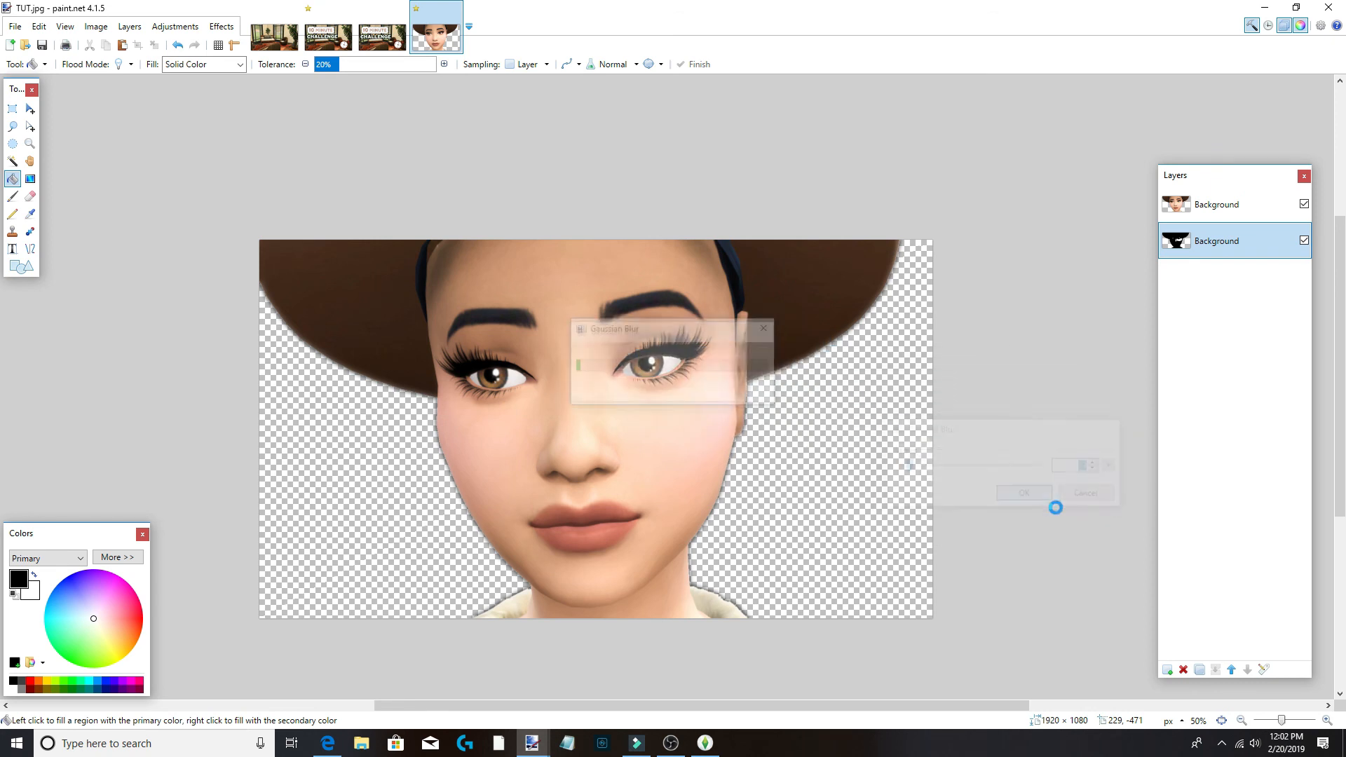
Duplicate the blurred silhouette layer nine times to build up a darker outline around the portrait.
{"action": "left_click", "coordinate": [1202, 672]}
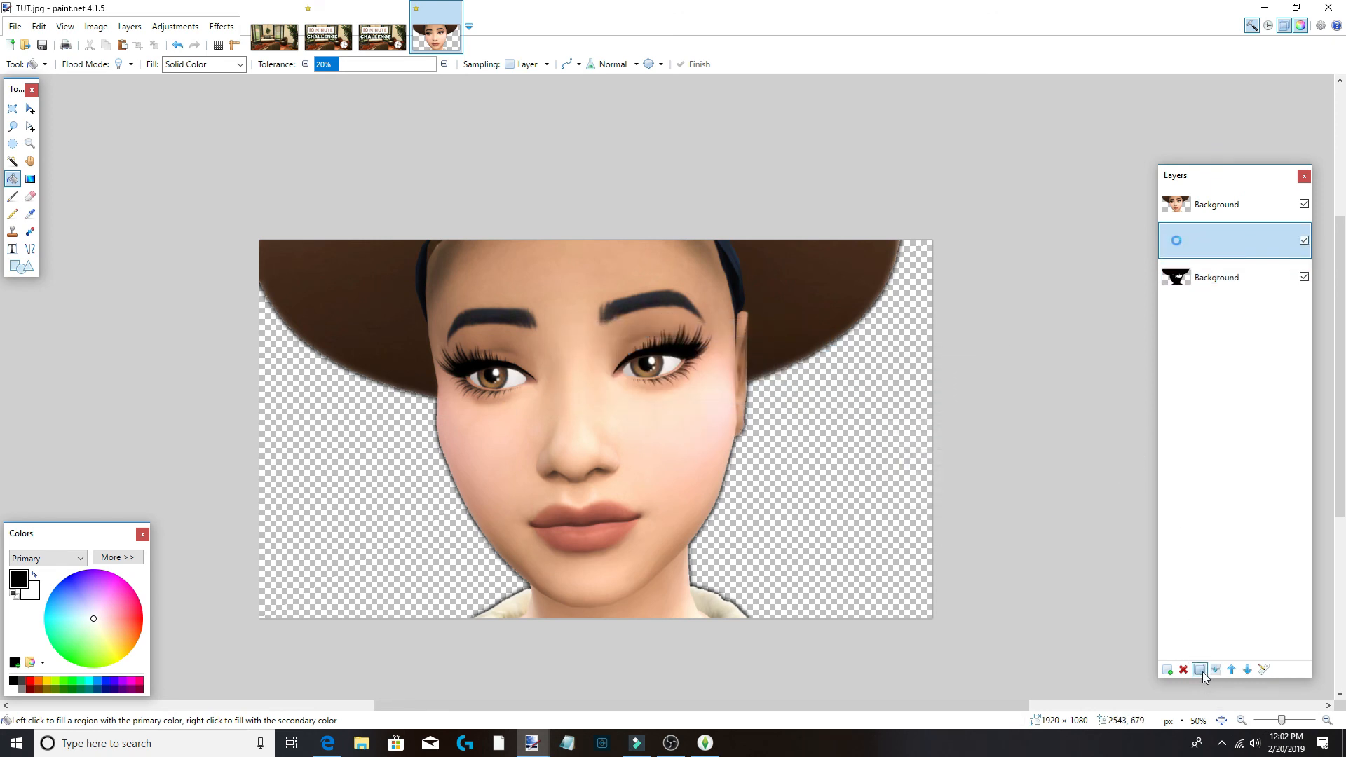
{"action": "left_click", "coordinate": [1202, 672]}
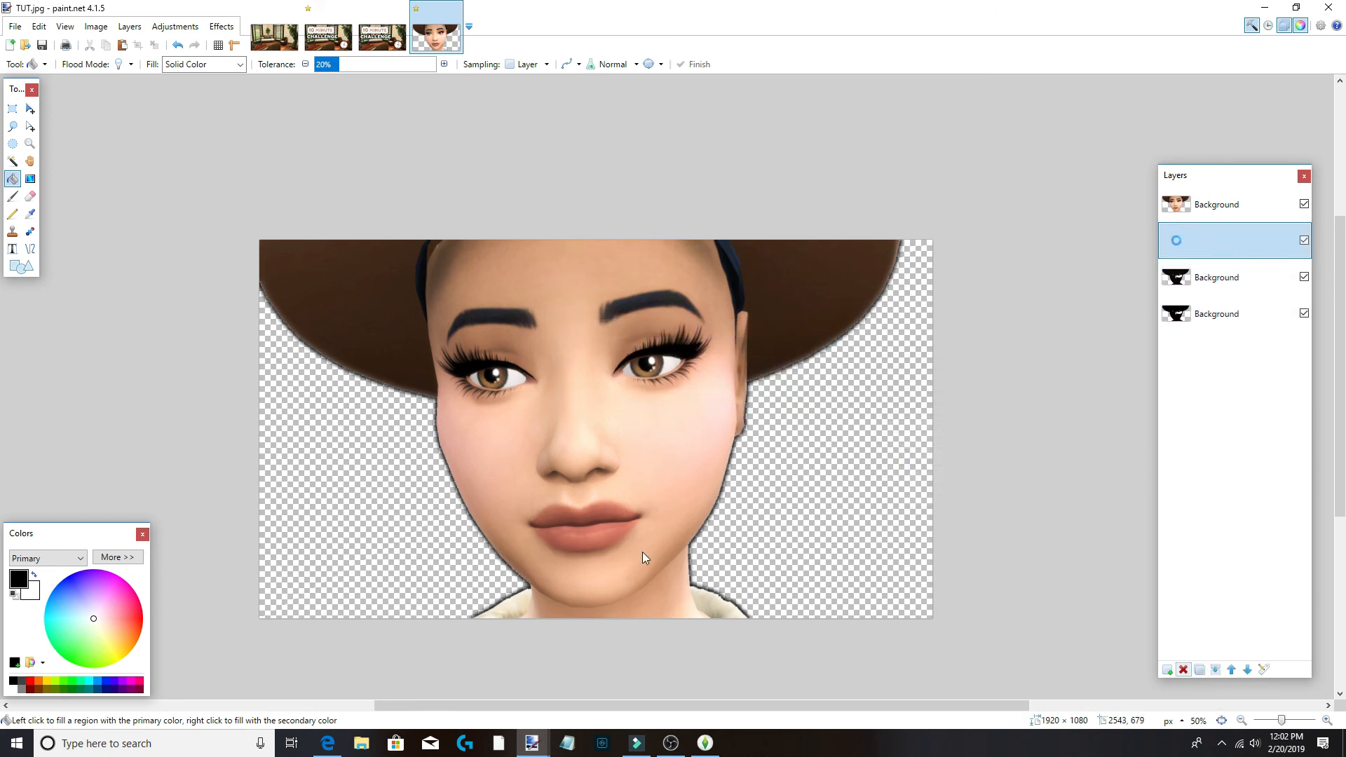
{"action": "left_click", "coordinate": [1195, 669]}
{"action": "left_click", "coordinate": [1196, 670]}
{"action": "left_click", "coordinate": [1195, 670]}
{"action": "left_click", "coordinate": [1195, 669]}
{"action": "left_click", "coordinate": [1195, 670]}
{"action": "left_click", "coordinate": [1195, 669]}
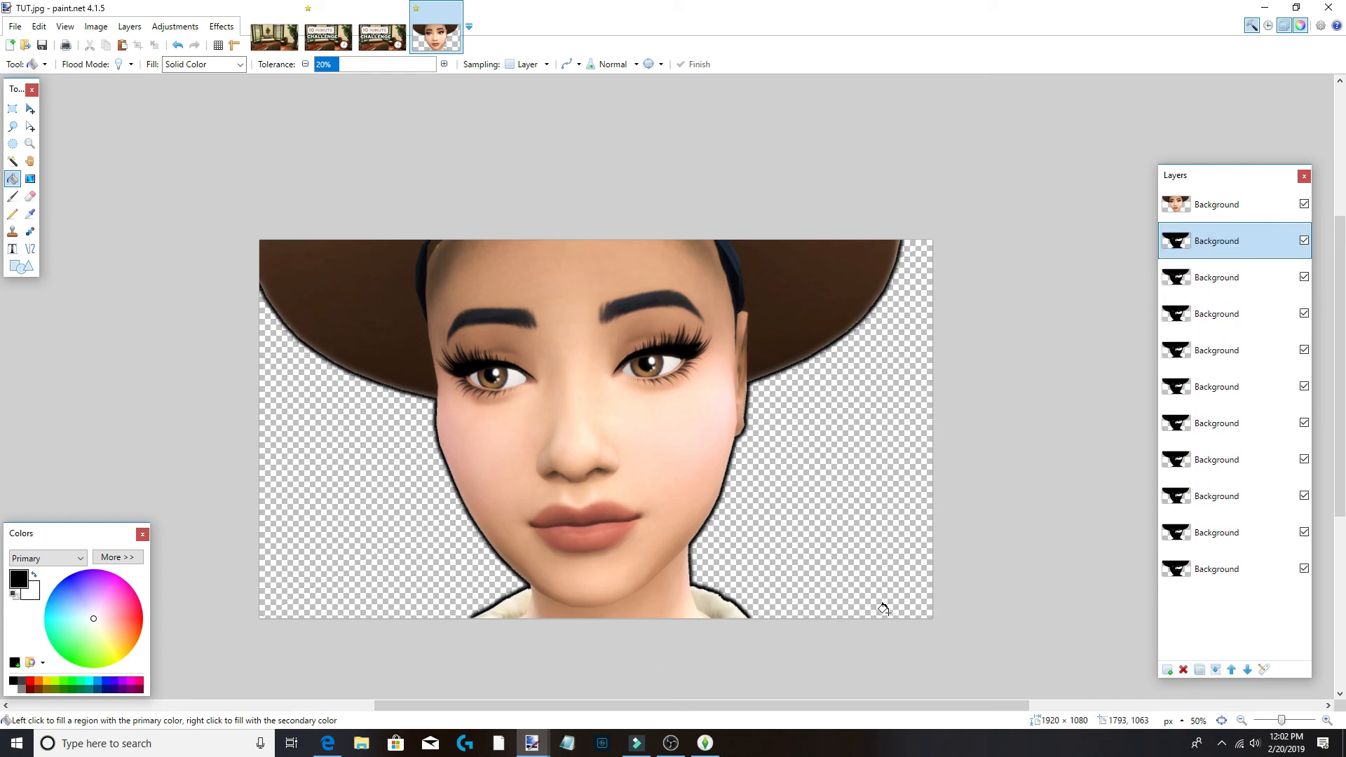
Undo all the duplications of the blurred silhouette layer, leaving the single original beneath the portrait.
{"action": "key", "text": "ctrl+z"}
{"action": "key", "text": "ctrl+z"}
{"action": "key", "text": "ctrl+z"}
{"action": "key", "text": "ctrl+z"}
{"action": "key", "text": "ctrl+z"}
{"action": "key", "text": "ctrl+z"}
{"action": "key", "text": "ctrl+z"}
{"action": "key", "text": "ctrl+z"}
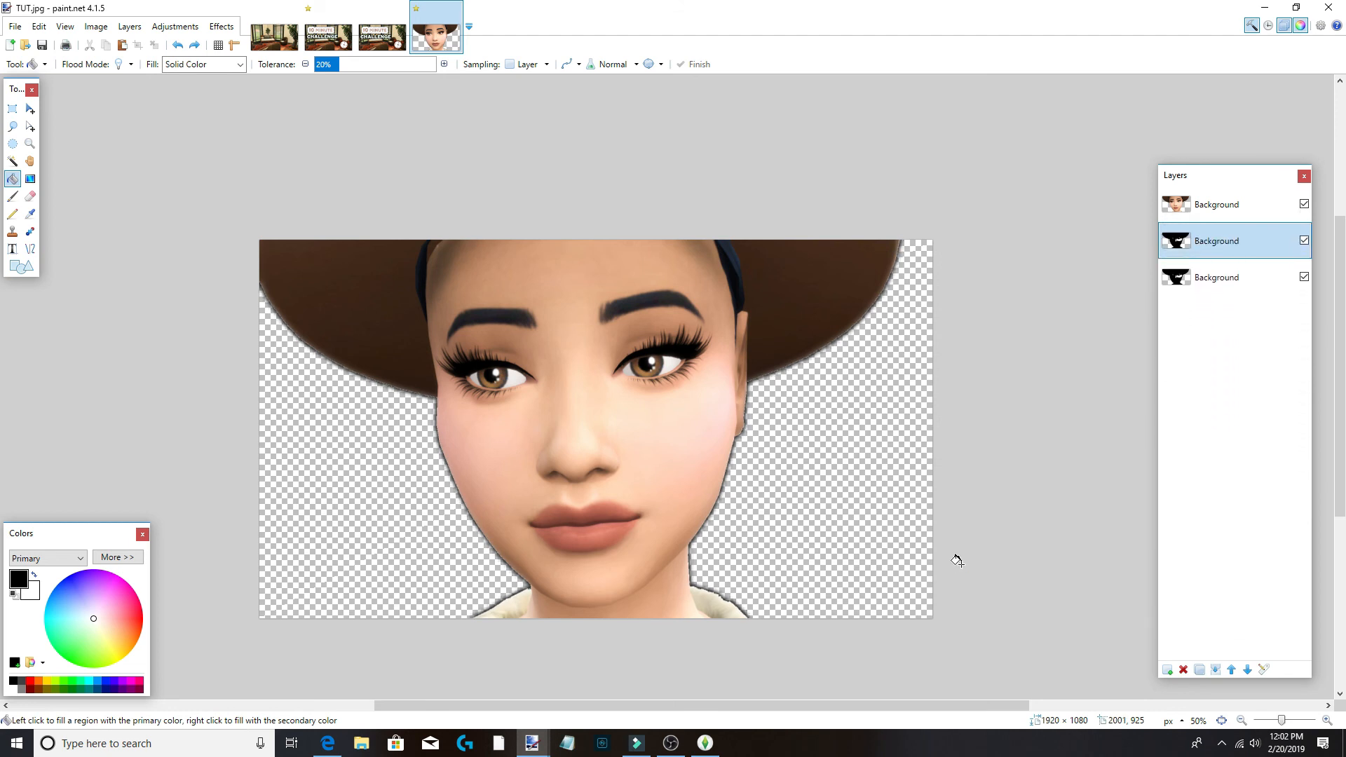
{"action": "key", "text": "ctrl+z"}
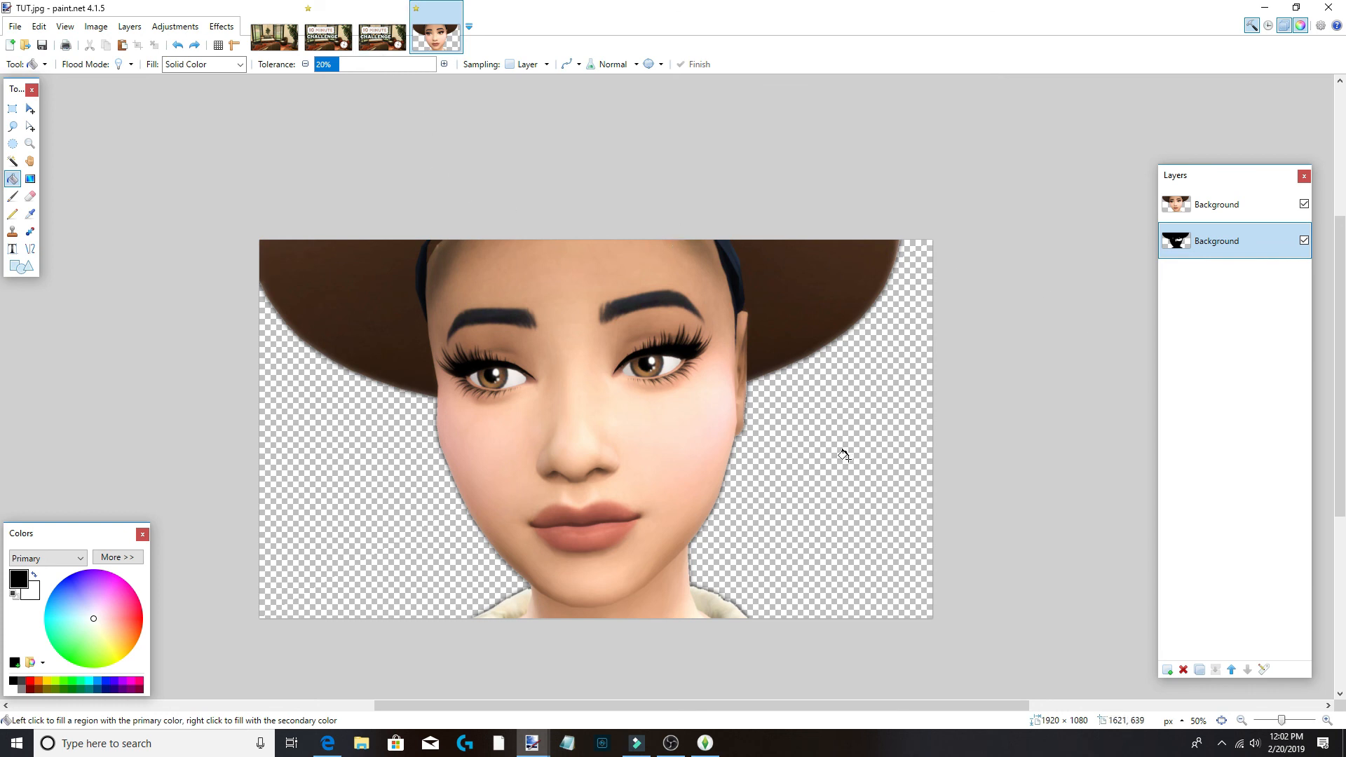
{"action": "left_click", "coordinate": [226, 29]}
{"action": "mouse_move", "coordinate": [293, 193]}
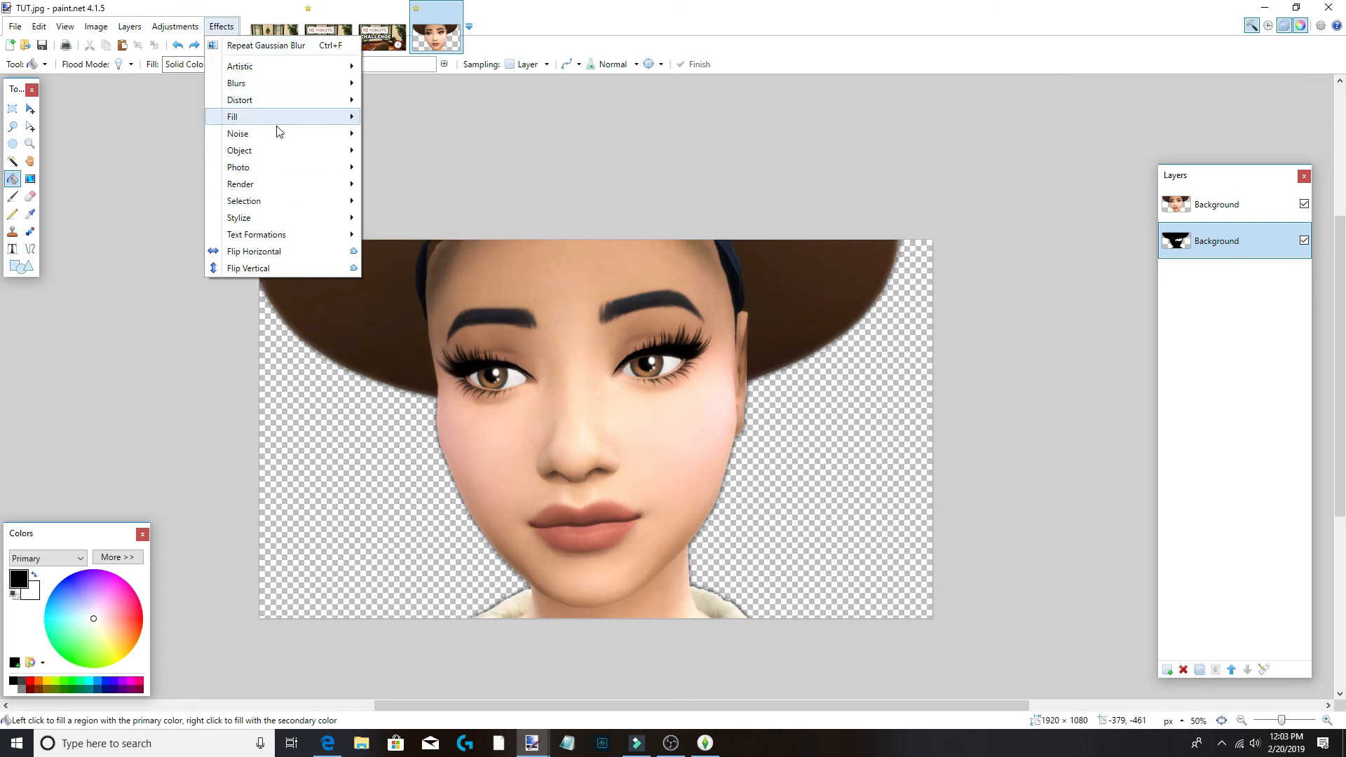
{"action": "mouse_move", "coordinate": [286, 135]}
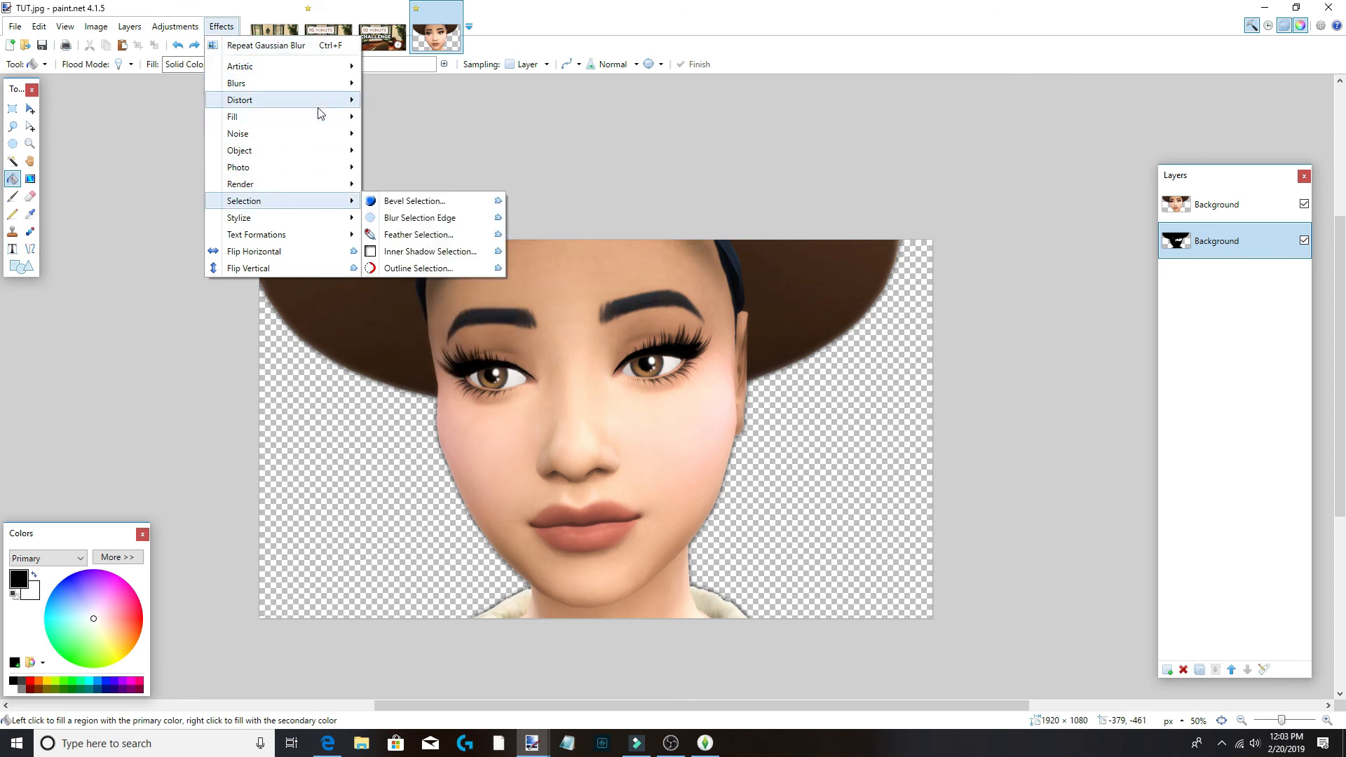
{"action": "mouse_move", "coordinate": [320, 112]}
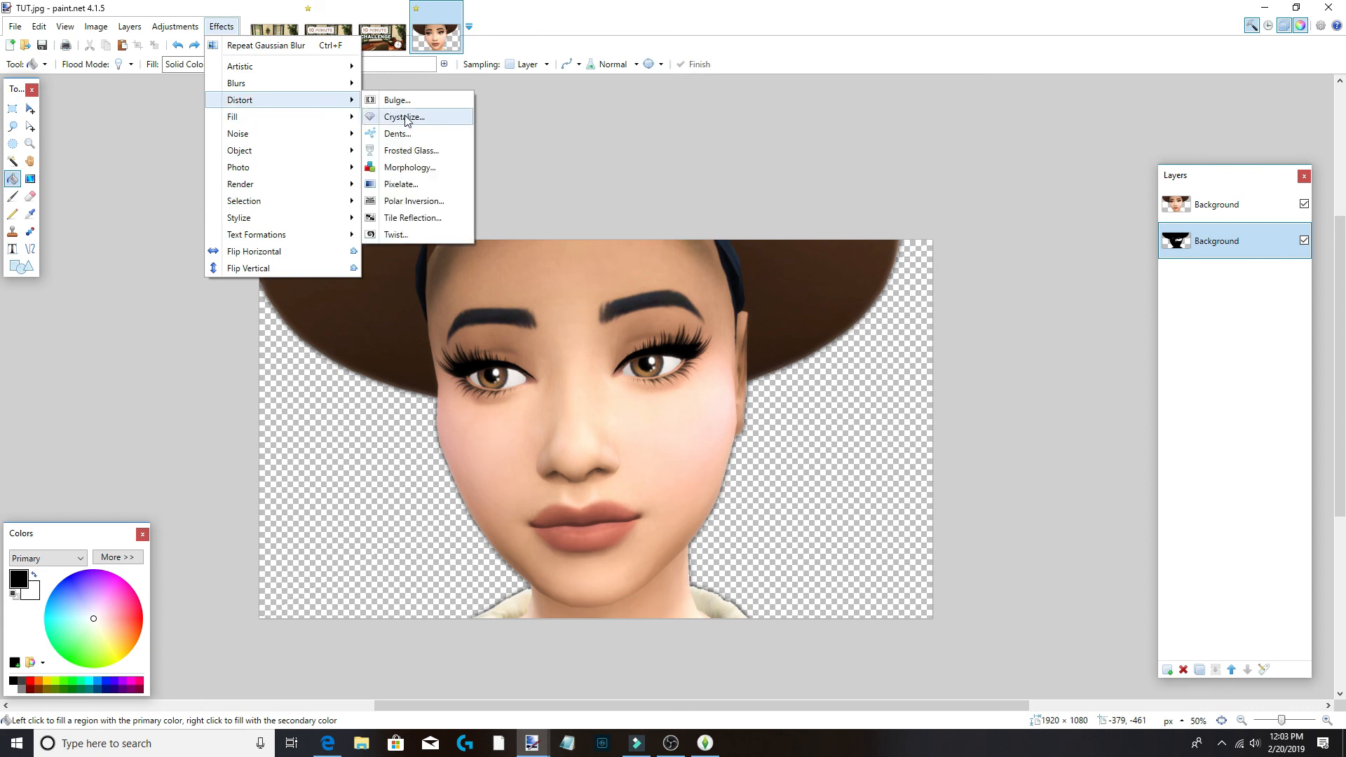
{"action": "left_click", "coordinate": [393, 116]}
{"action": "left_click_drag", "start_coordinate": [668, 297], "coordinate": [402, 288]}
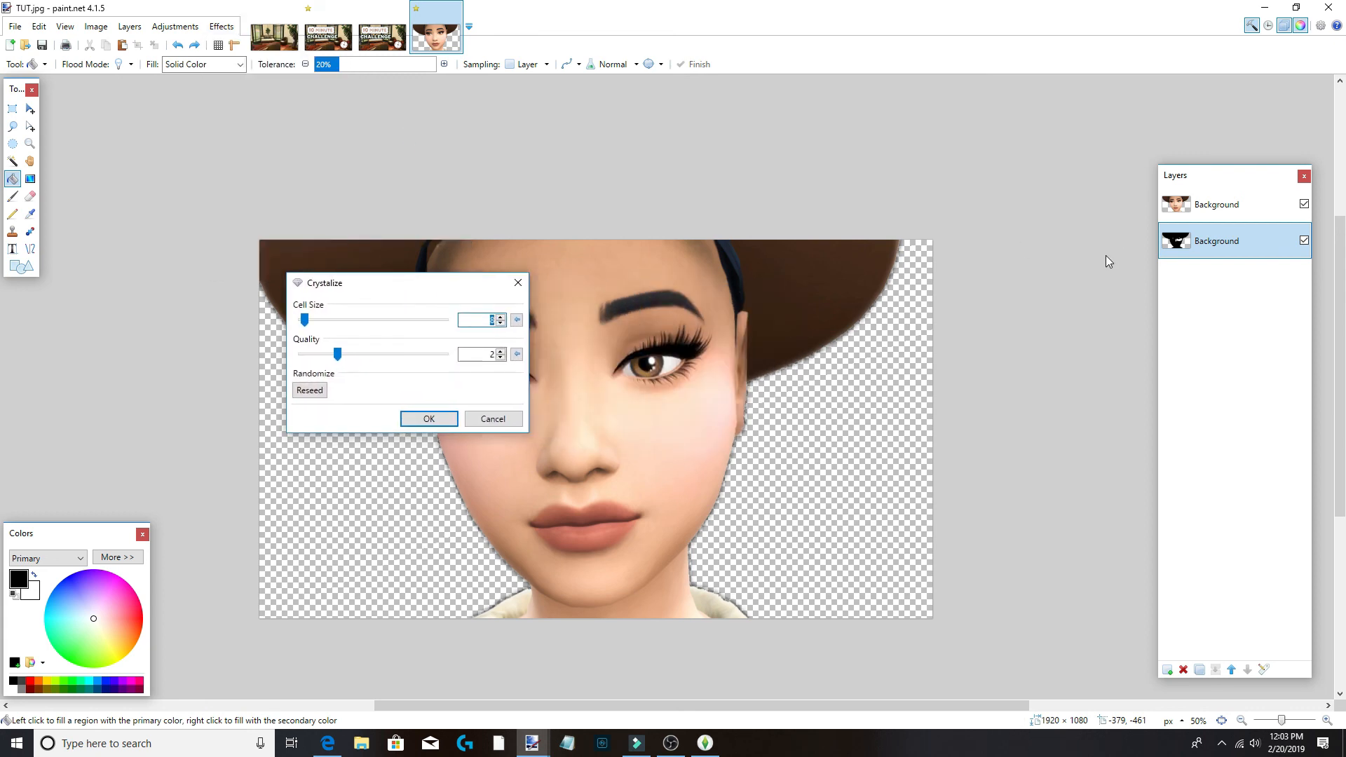
{"action": "left_click", "coordinate": [494, 419]}
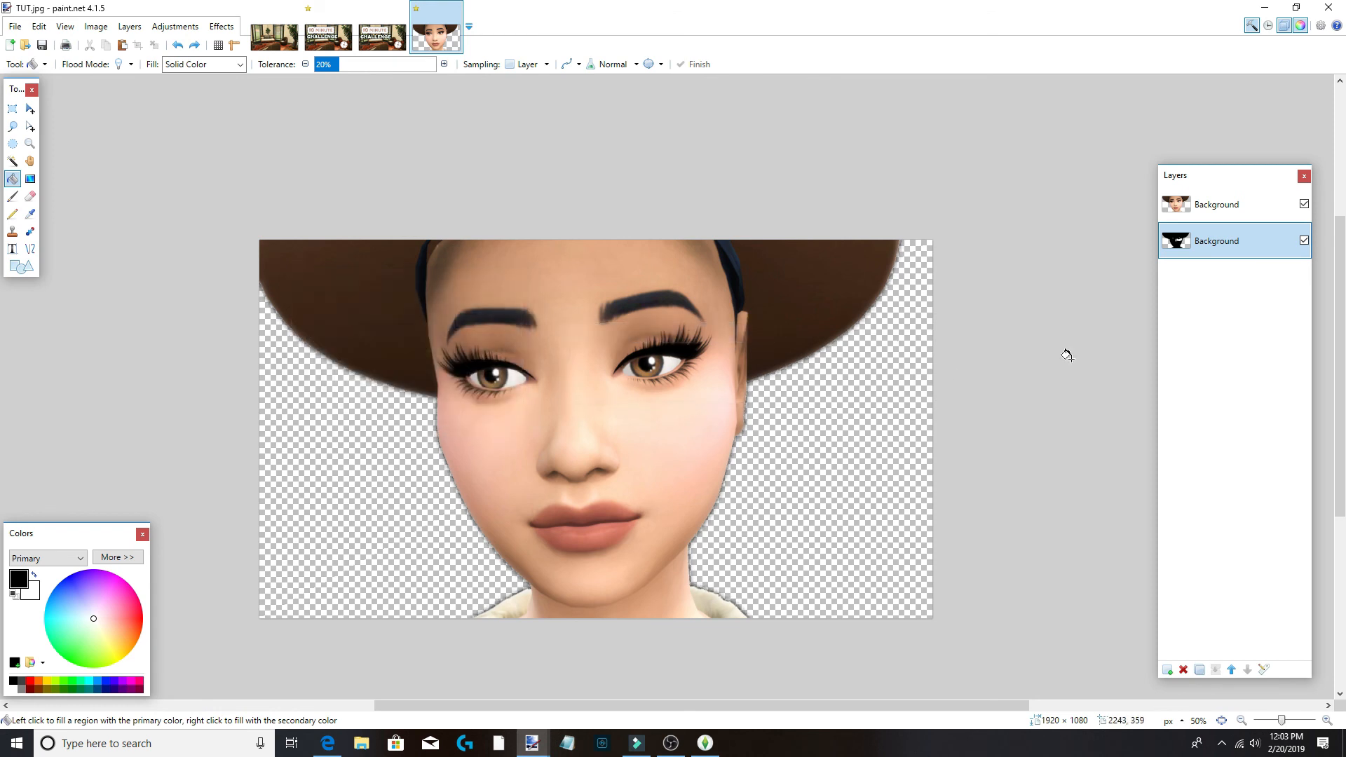
Preview the Crystalize effect on the portrait layer with quality 4 and cell size 69, and discard it.
{"action": "left_click", "coordinate": [1234, 218]}
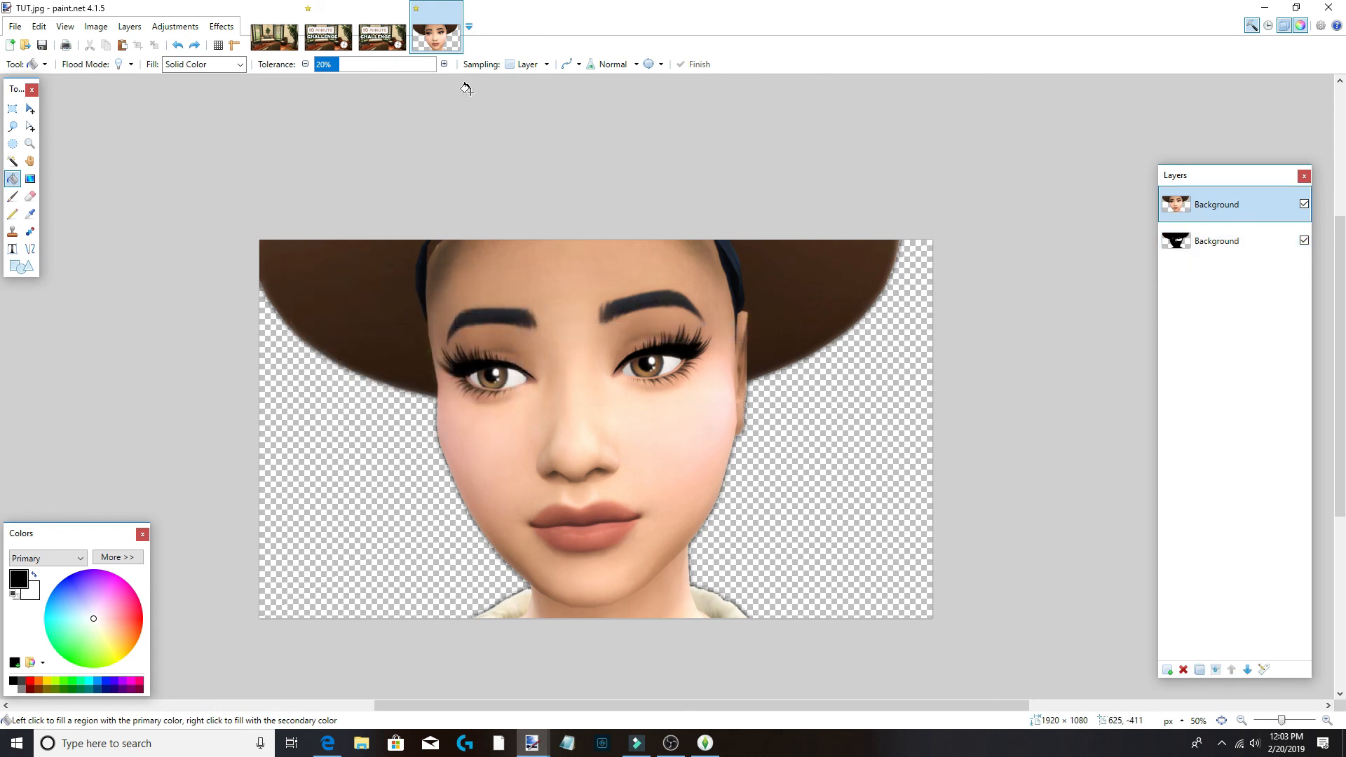
{"action": "left_click", "coordinate": [221, 27]}
{"action": "mouse_move", "coordinate": [289, 100]}
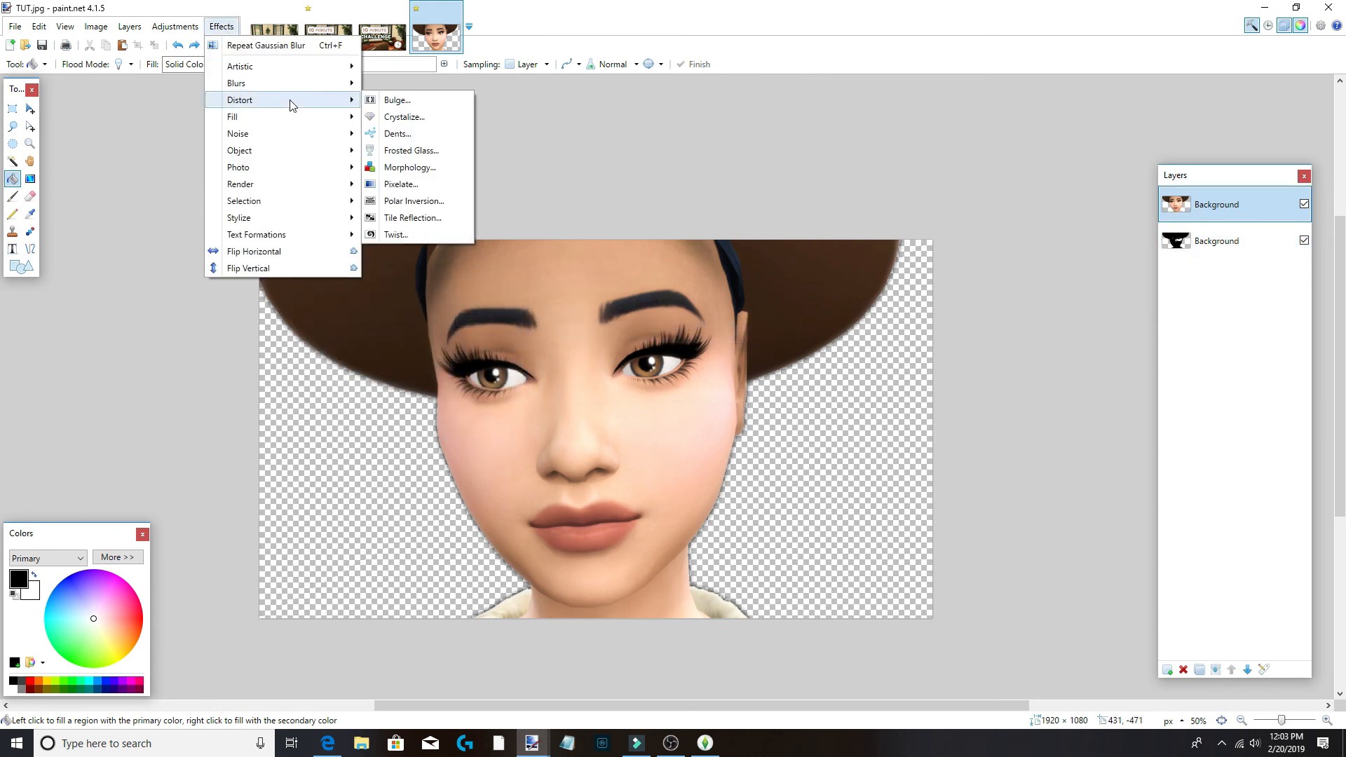
{"action": "left_click", "coordinate": [429, 117]}
{"action": "left_click_drag", "start_coordinate": [687, 300], "coordinate": [162, 144]}
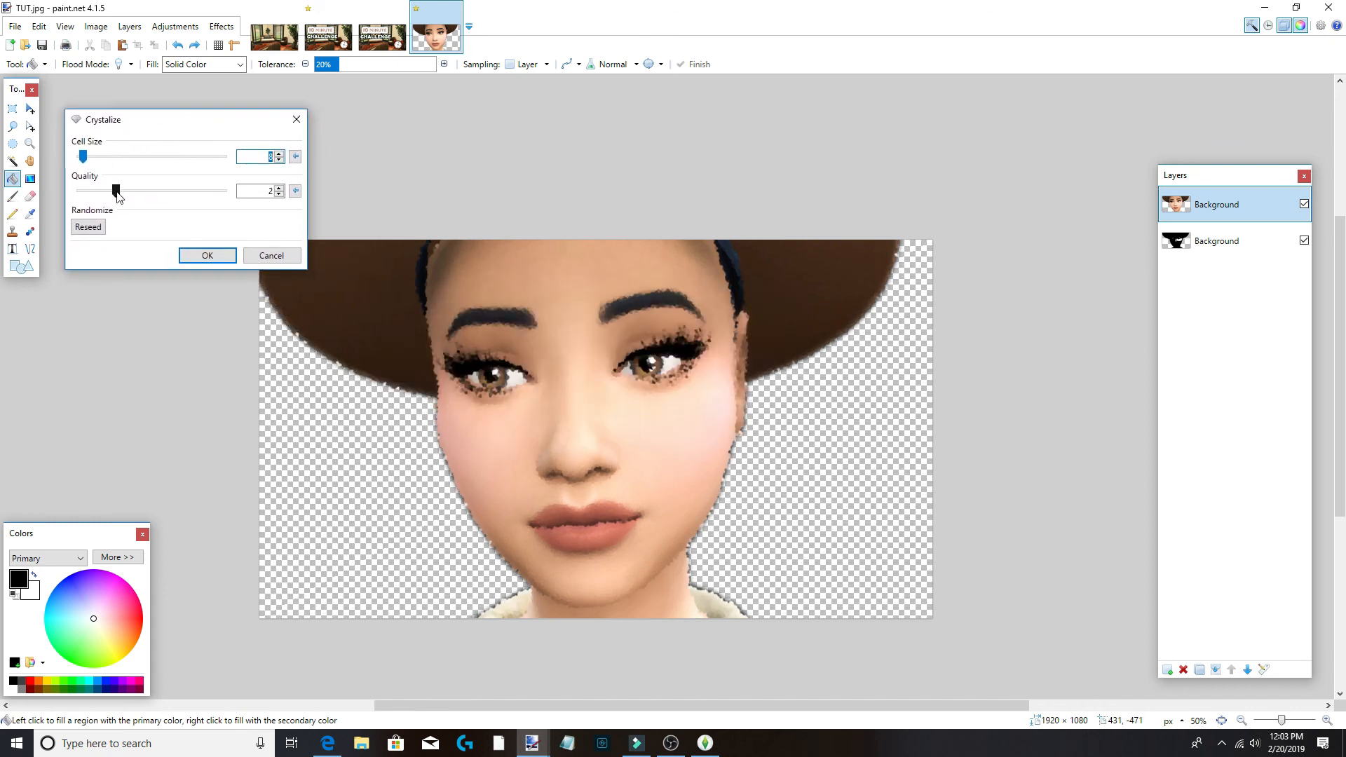
{"action": "left_click_drag", "start_coordinate": [117, 197], "coordinate": [188, 190]}
{"action": "left_click_drag", "start_coordinate": [83, 155], "coordinate": [118, 155]}
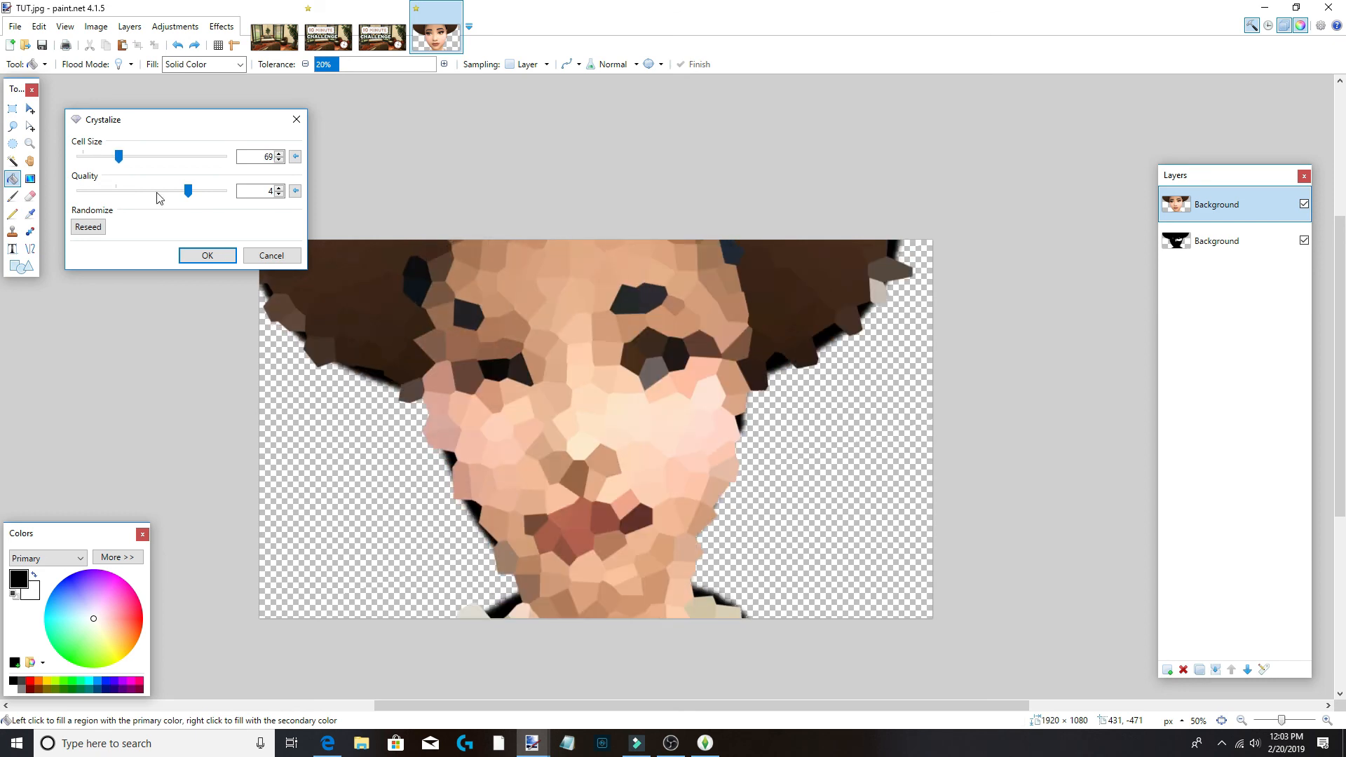
{"action": "left_click", "coordinate": [272, 255]}
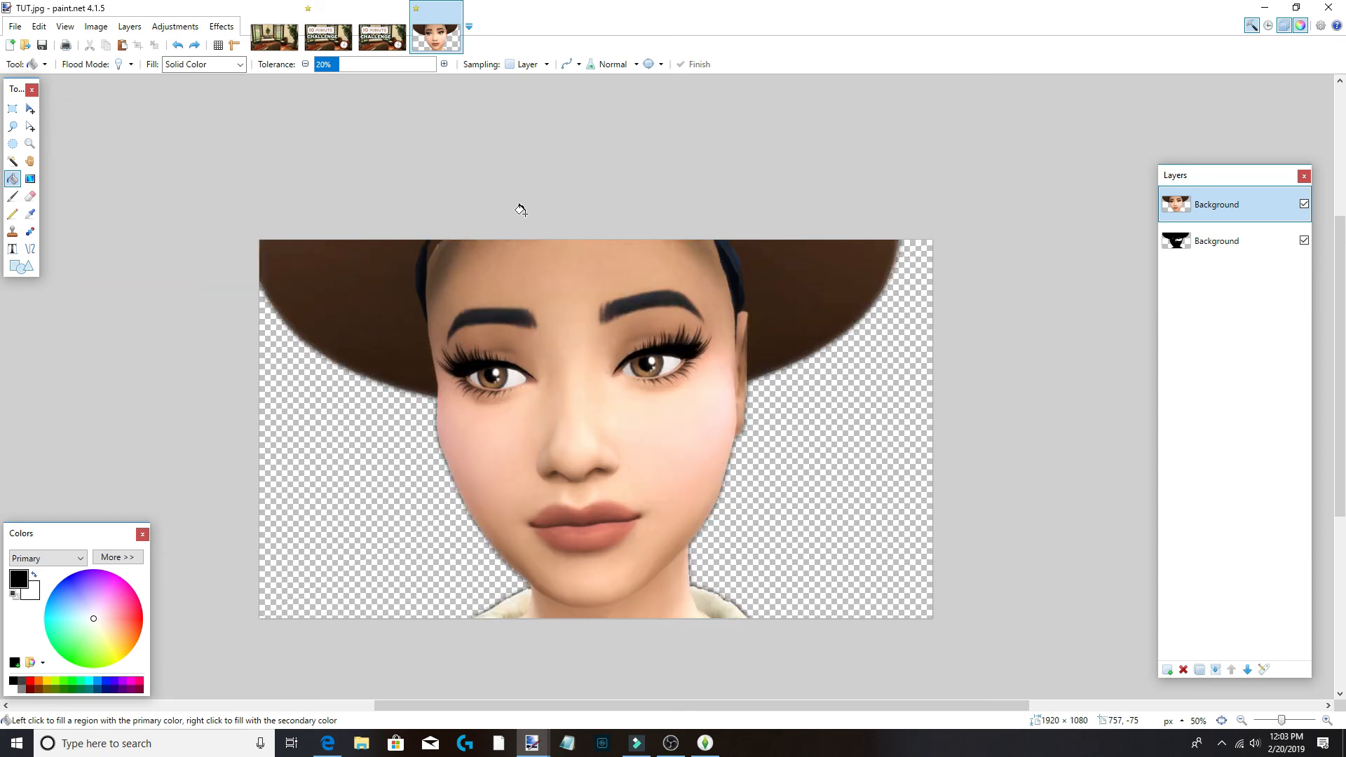
Preview the artistic Ink Sketch effect on the portrait layer with its default settings, and discard it.
{"action": "left_click", "coordinate": [235, 30]}
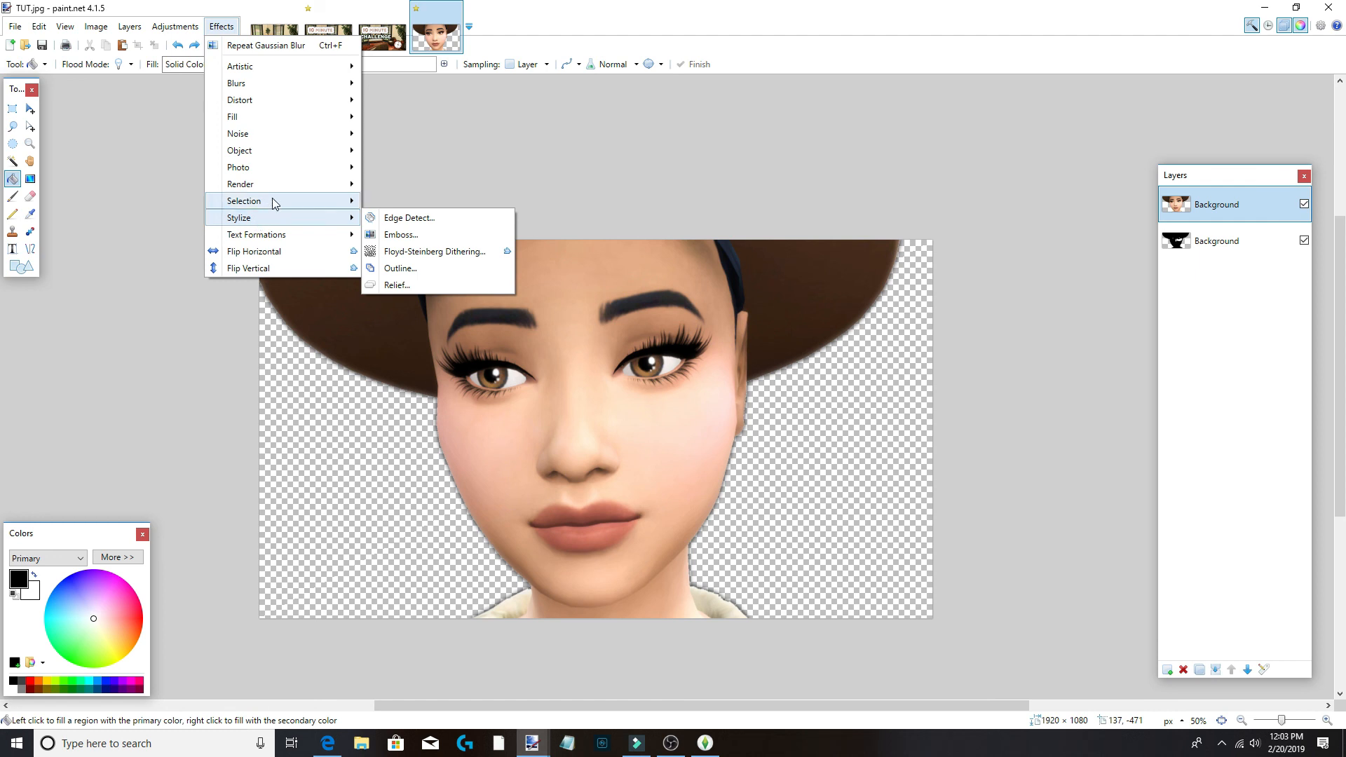
{"action": "mouse_move", "coordinate": [276, 166]}
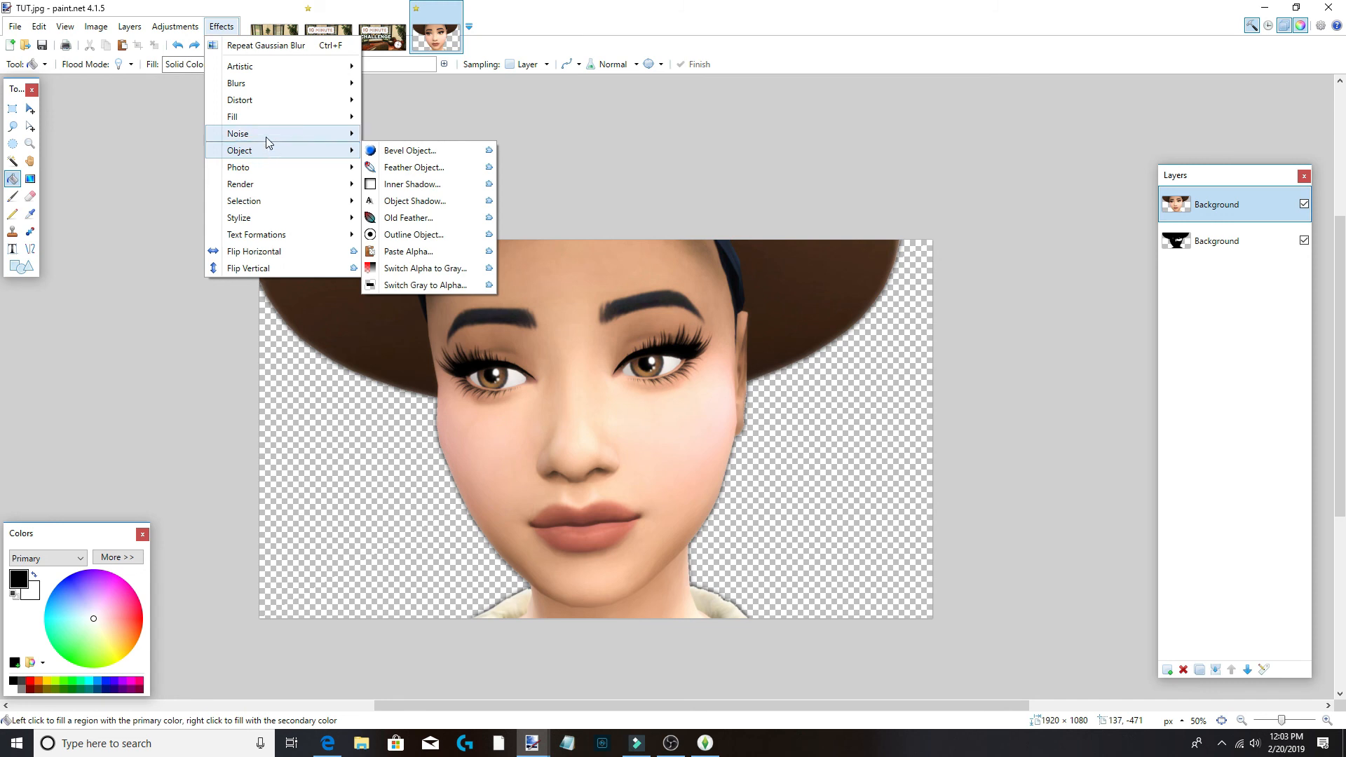
{"action": "mouse_move", "coordinate": [271, 124]}
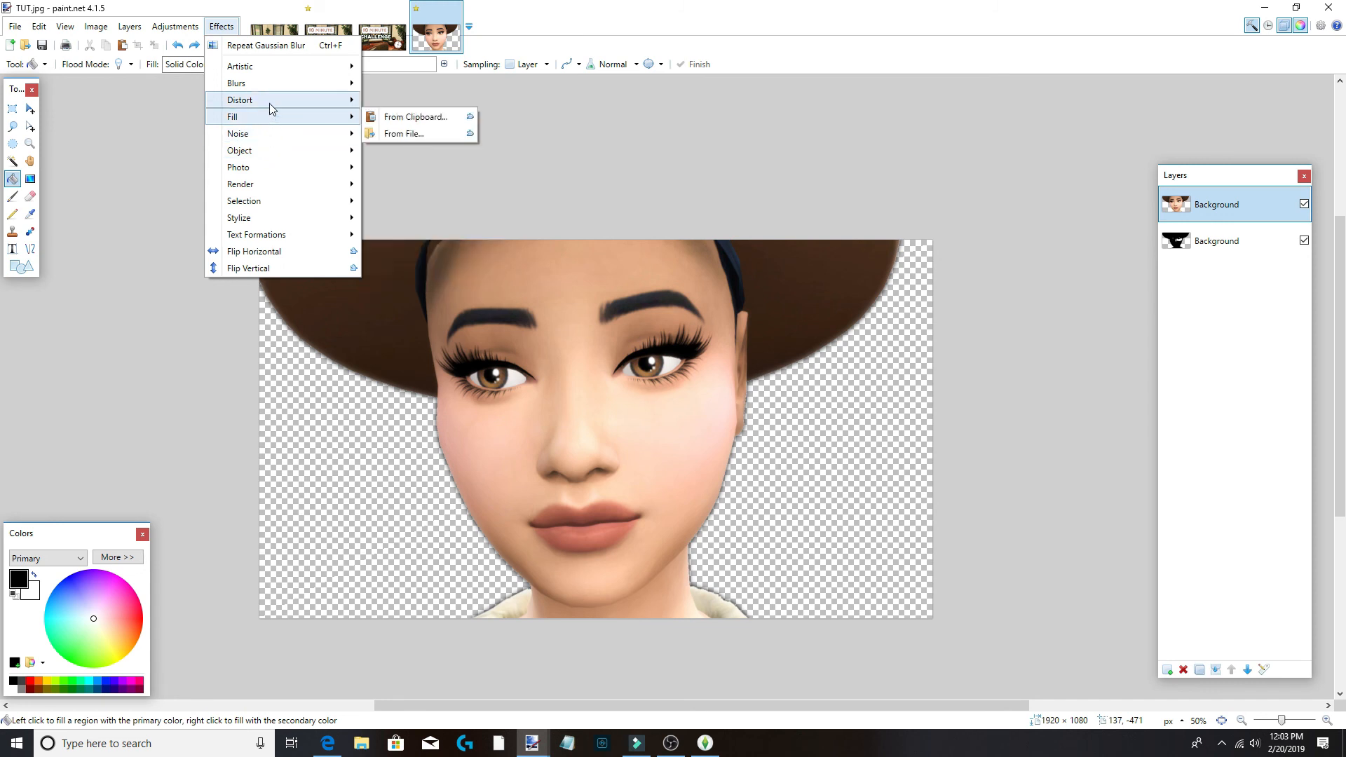
{"action": "mouse_move", "coordinate": [272, 66]}
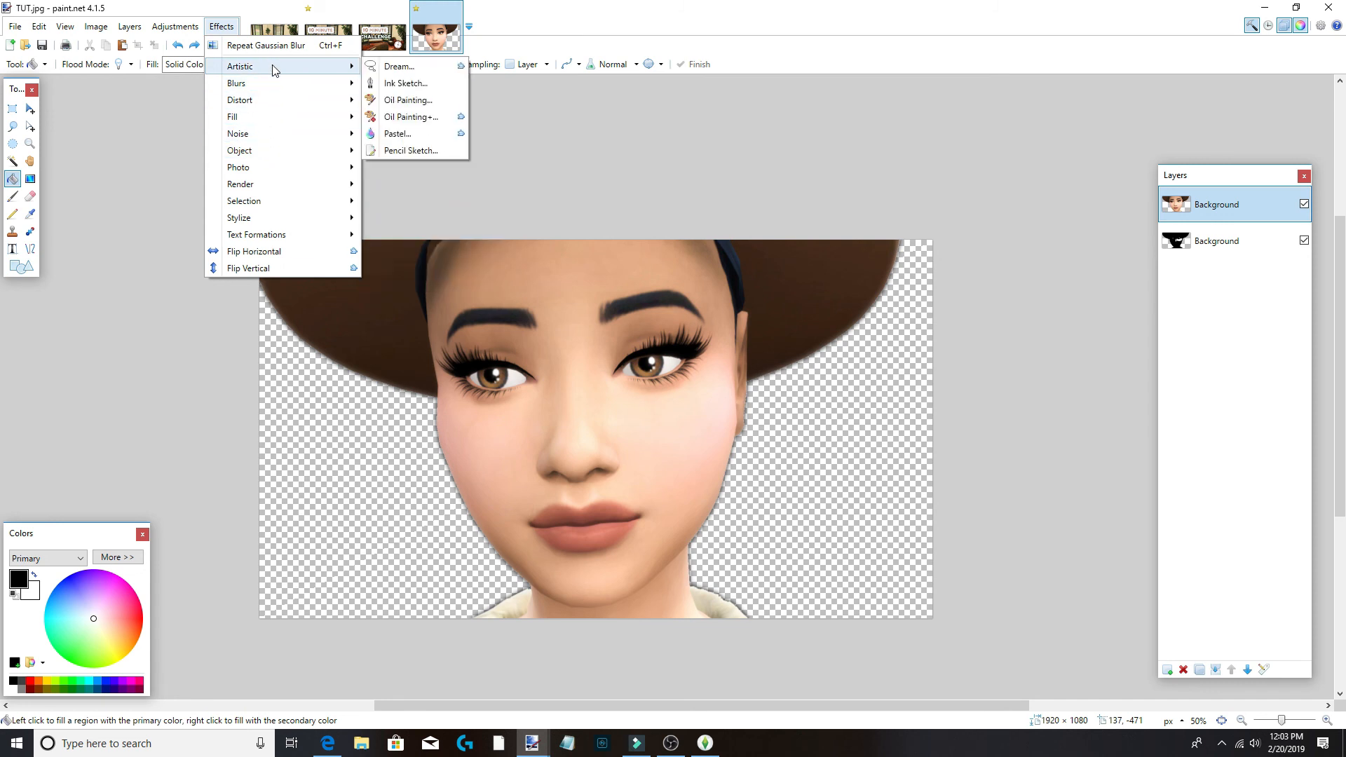
{"action": "left_click", "coordinate": [394, 84]}
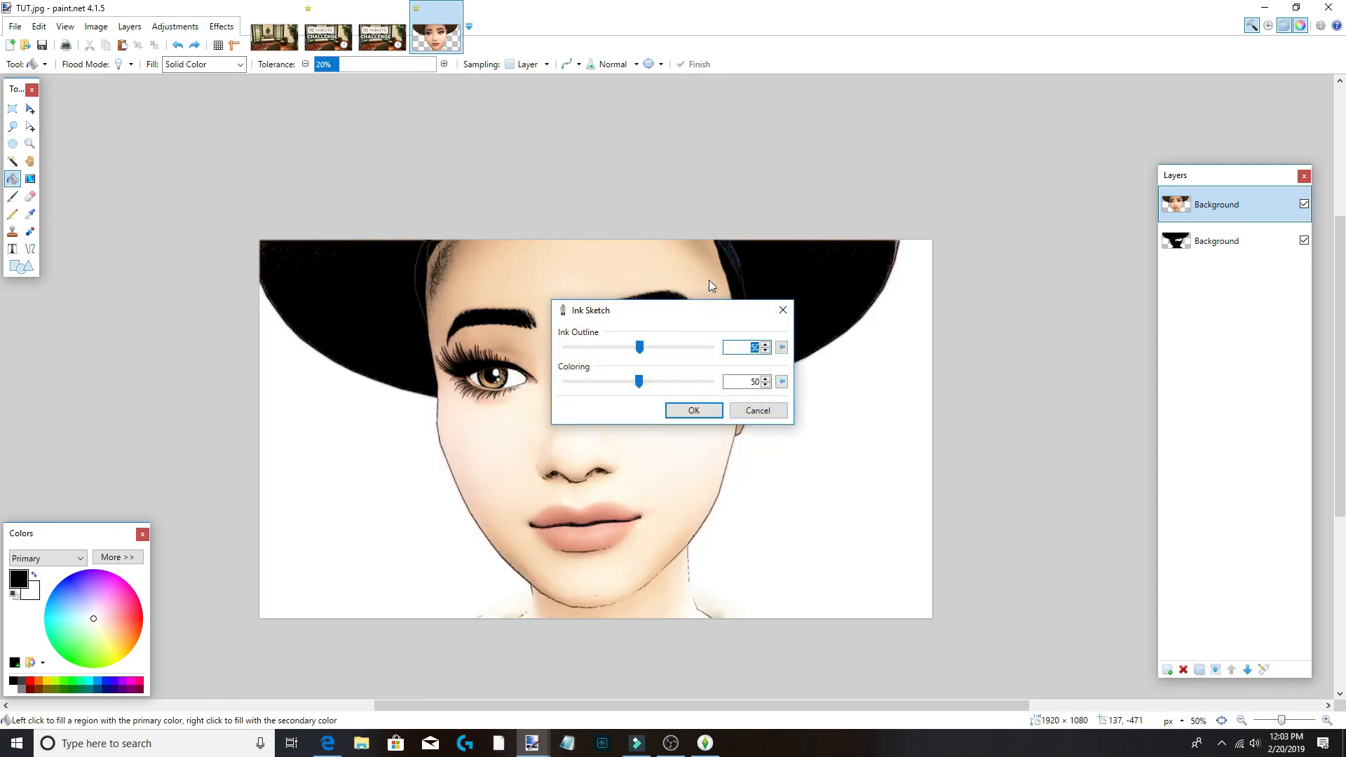
{"action": "left_click_drag", "start_coordinate": [710, 310], "coordinate": [265, 144]}
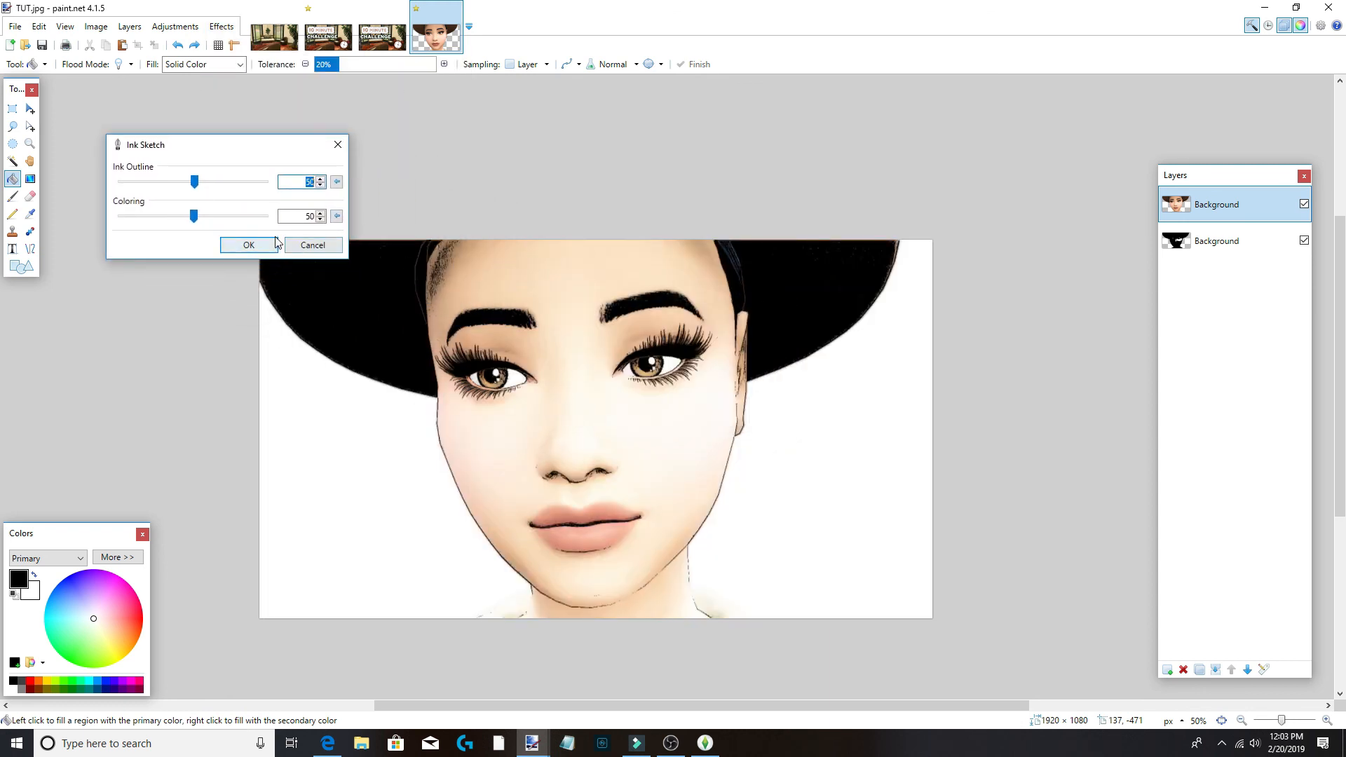
{"action": "left_click", "coordinate": [313, 246]}
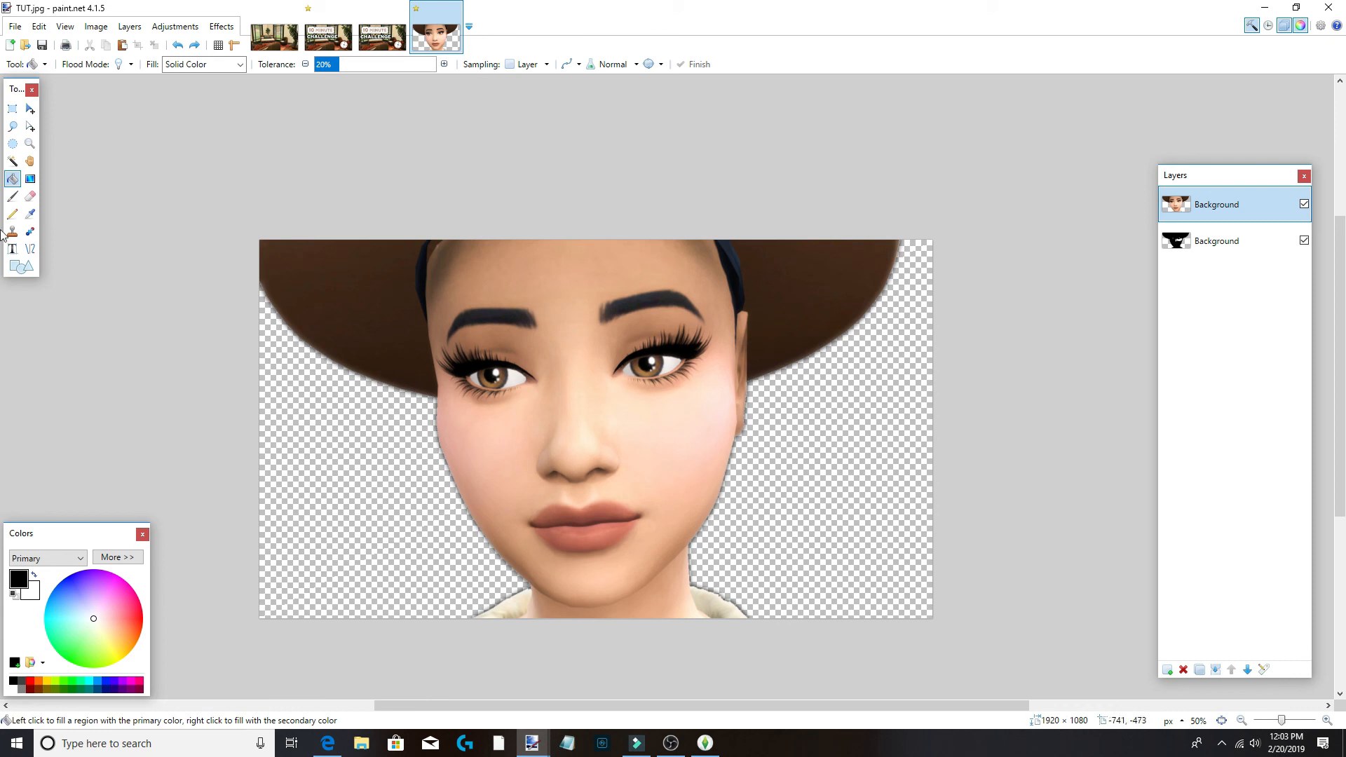